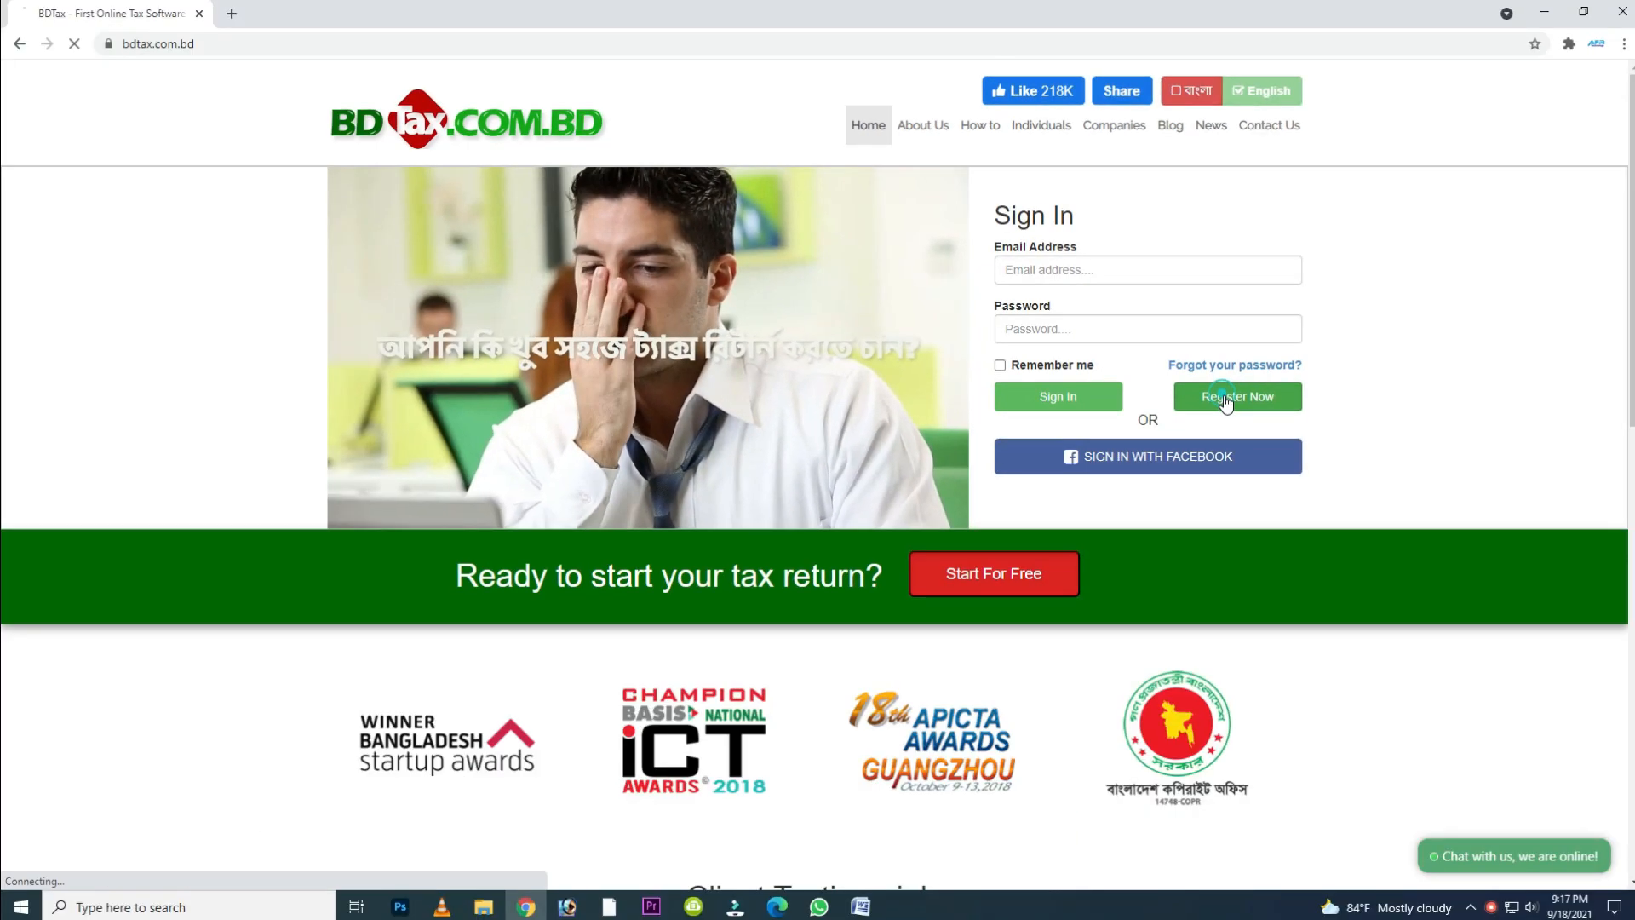
# - Start registration and compare the Multiple Page Form (IT-11 GA 2016) plans with the One Page Form (IT-GHA 2020) plans
pyautogui.click(1156, 517)
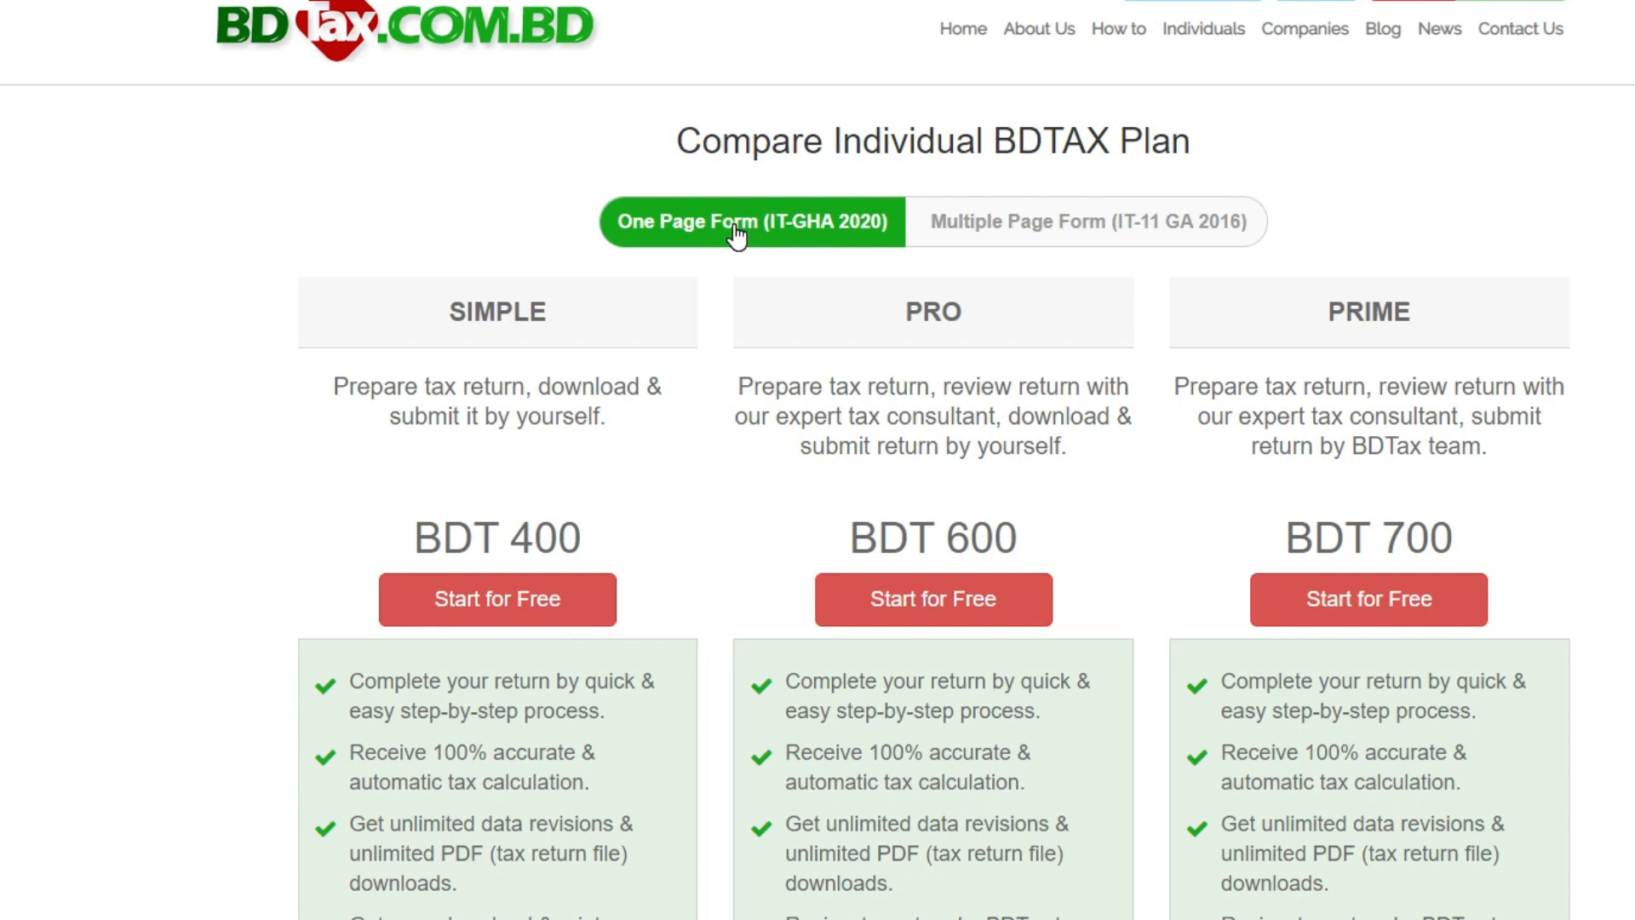
pyautogui.click(1054, 237)
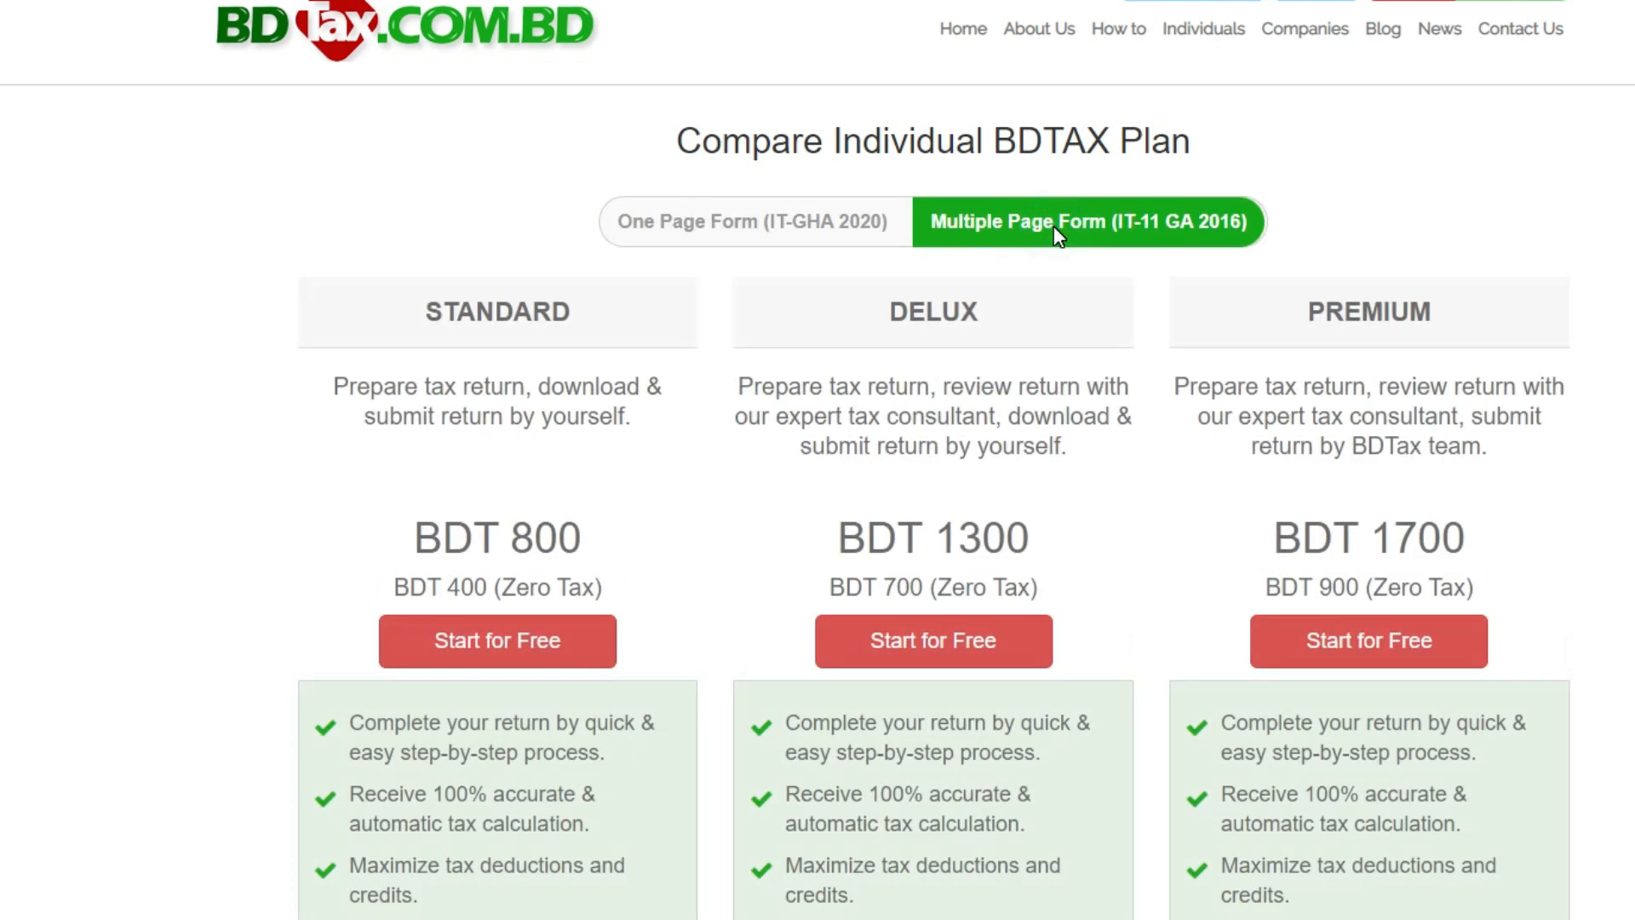
pyautogui.click(732, 230)
pyautogui.scroll(-3, 800, 332)
pyautogui.scroll(-6, 801, 330)
pyautogui.scroll(7, 372, 463)
# - Review the Simple plan's price and features under the One Page Form and start it for free
pyautogui.moveTo(417, 417); pyautogui.dragTo(693, 423)
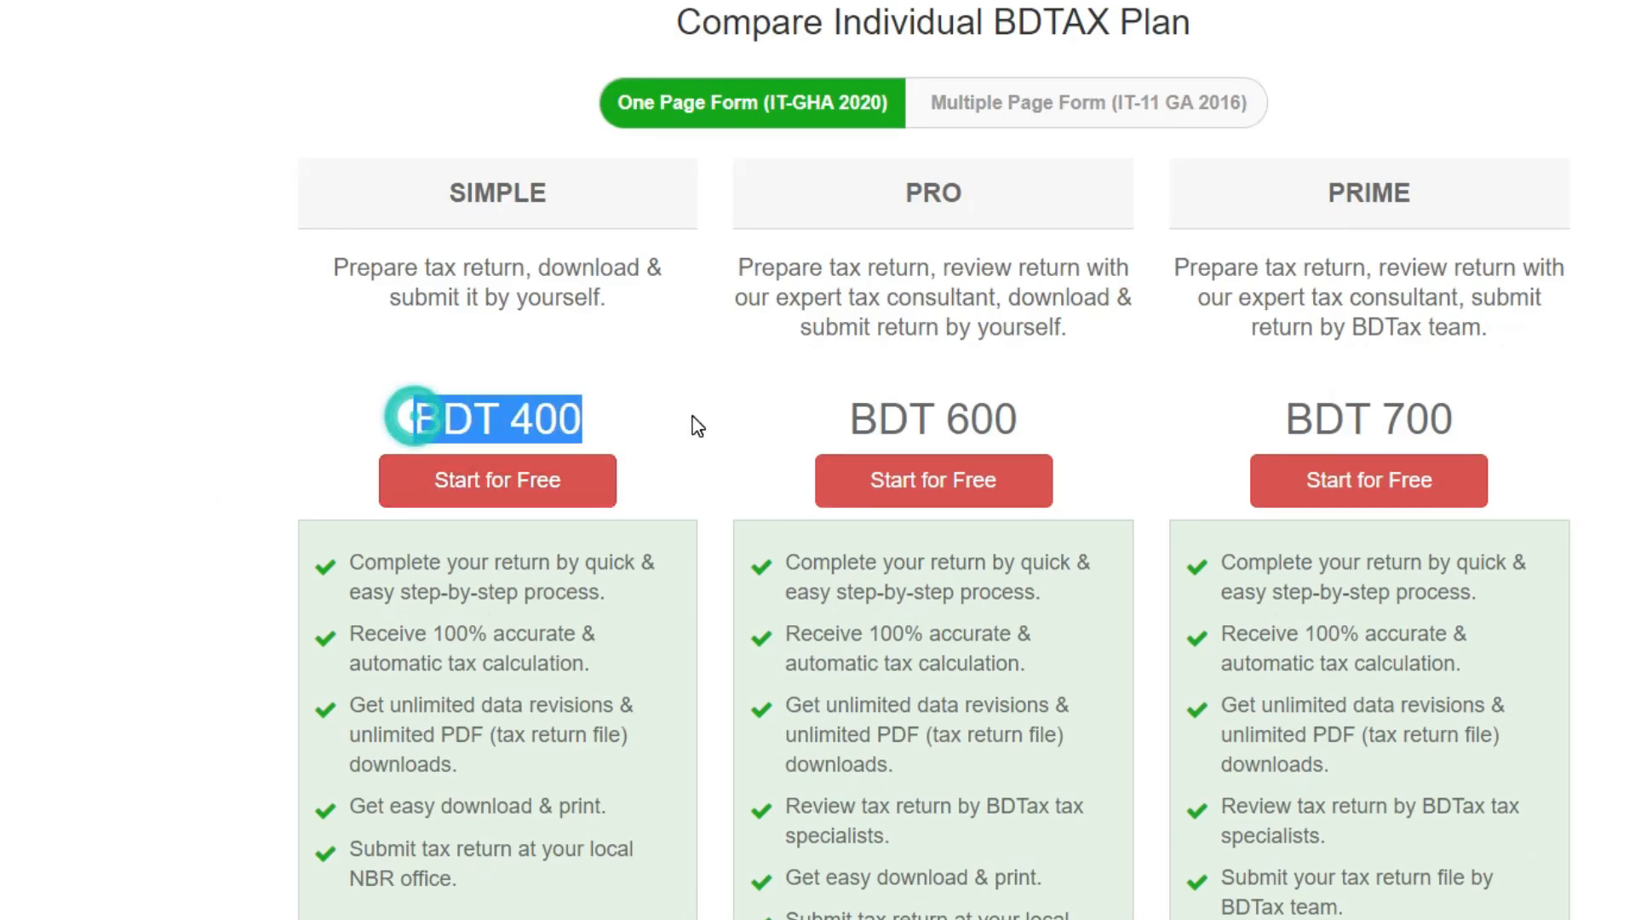
pyautogui.scroll(-10, 695, 424)
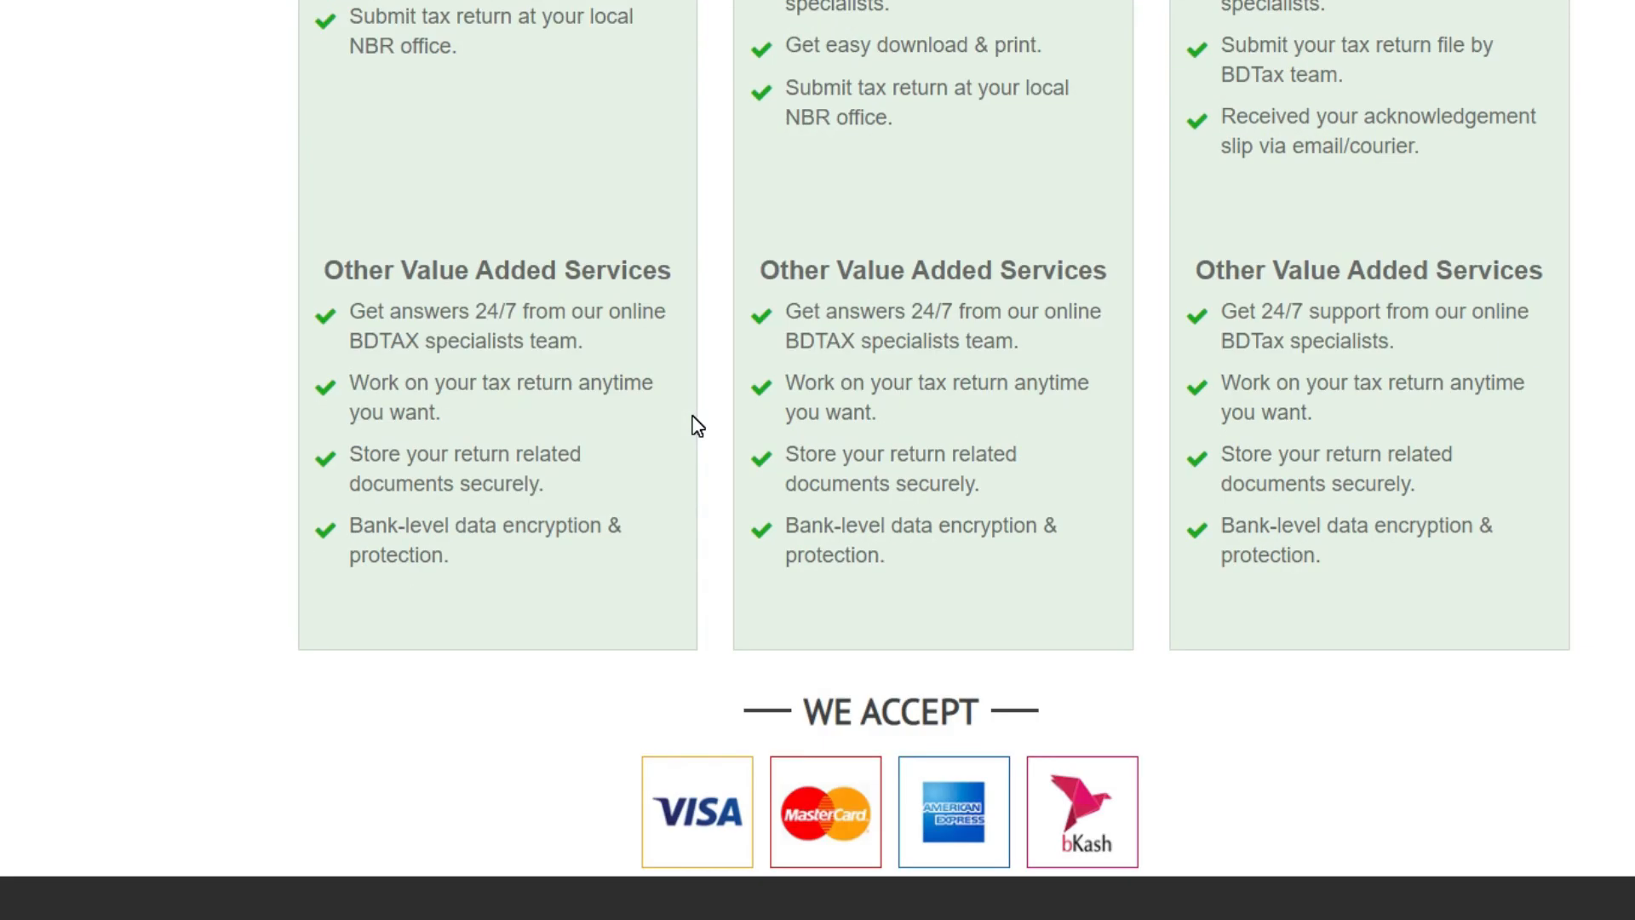
pyautogui.scroll(10, 697, 424)
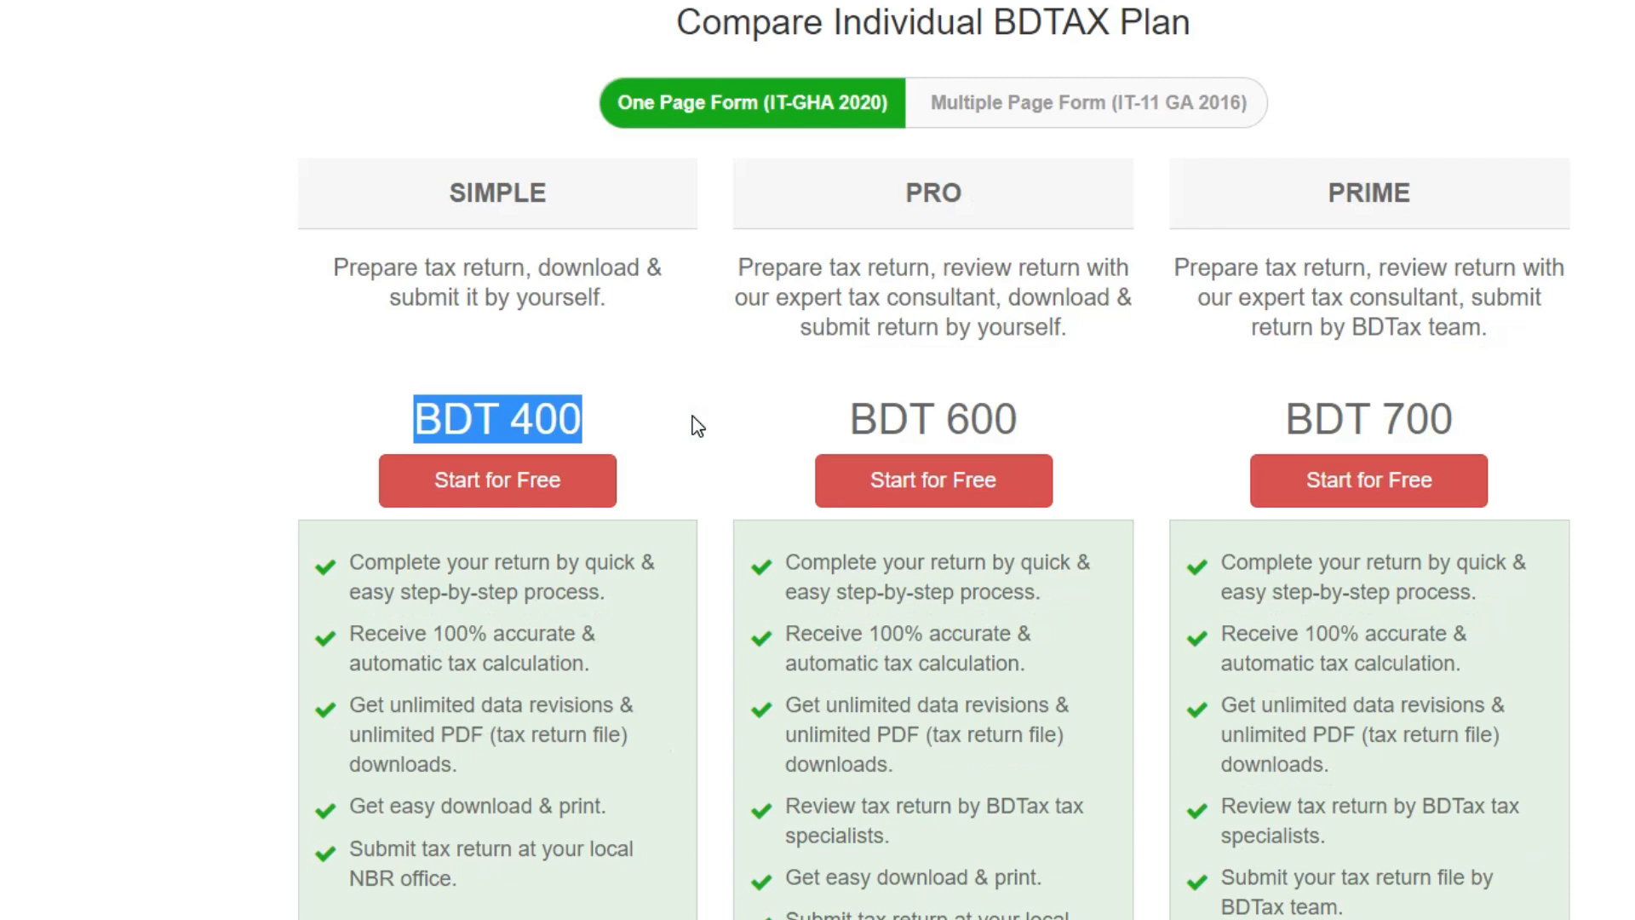
pyautogui.click(500, 496)
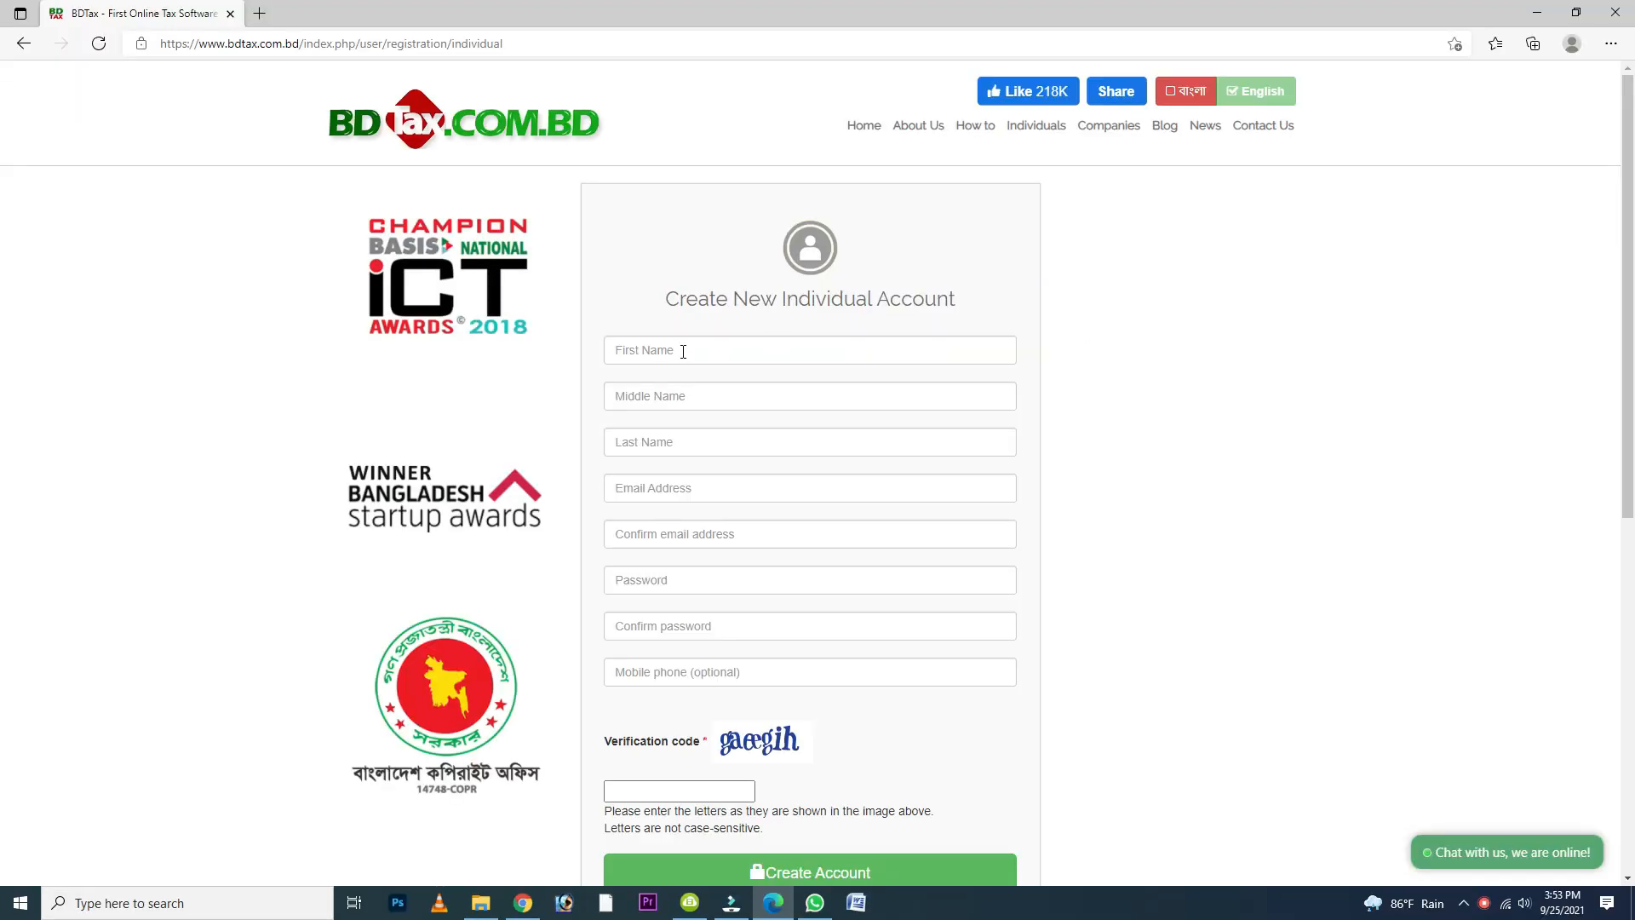
# - Enter the first and last name for the new individual account, leaving the middle name blank
pyautogui.click(683, 350)
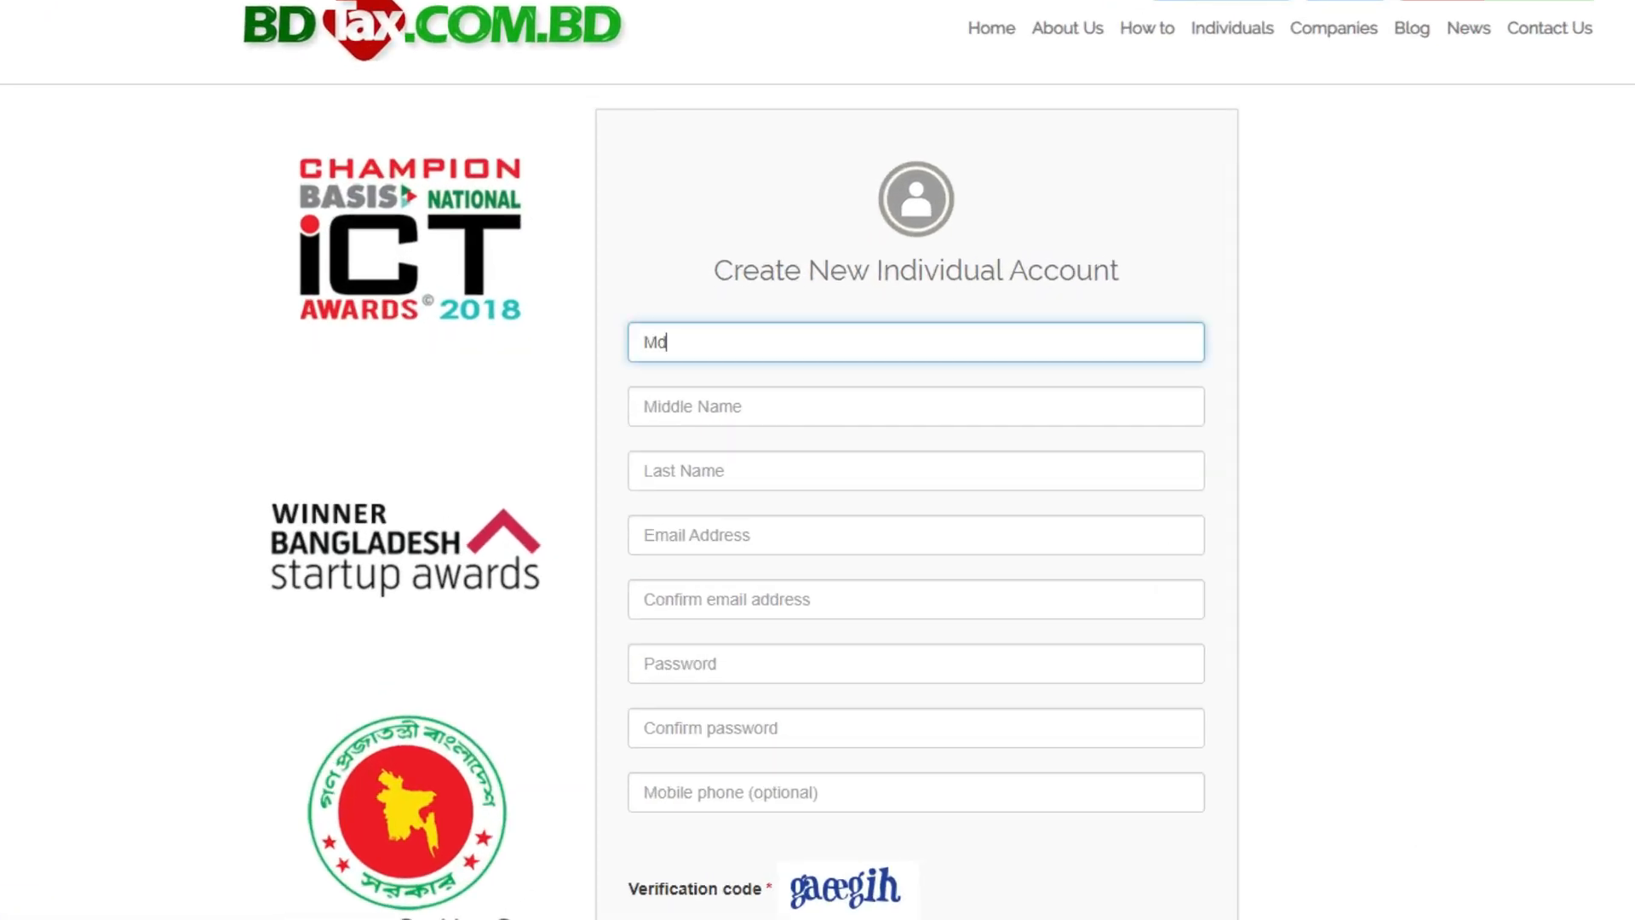
pyautogui.press('Tab')
pyautogui.press('Tab')
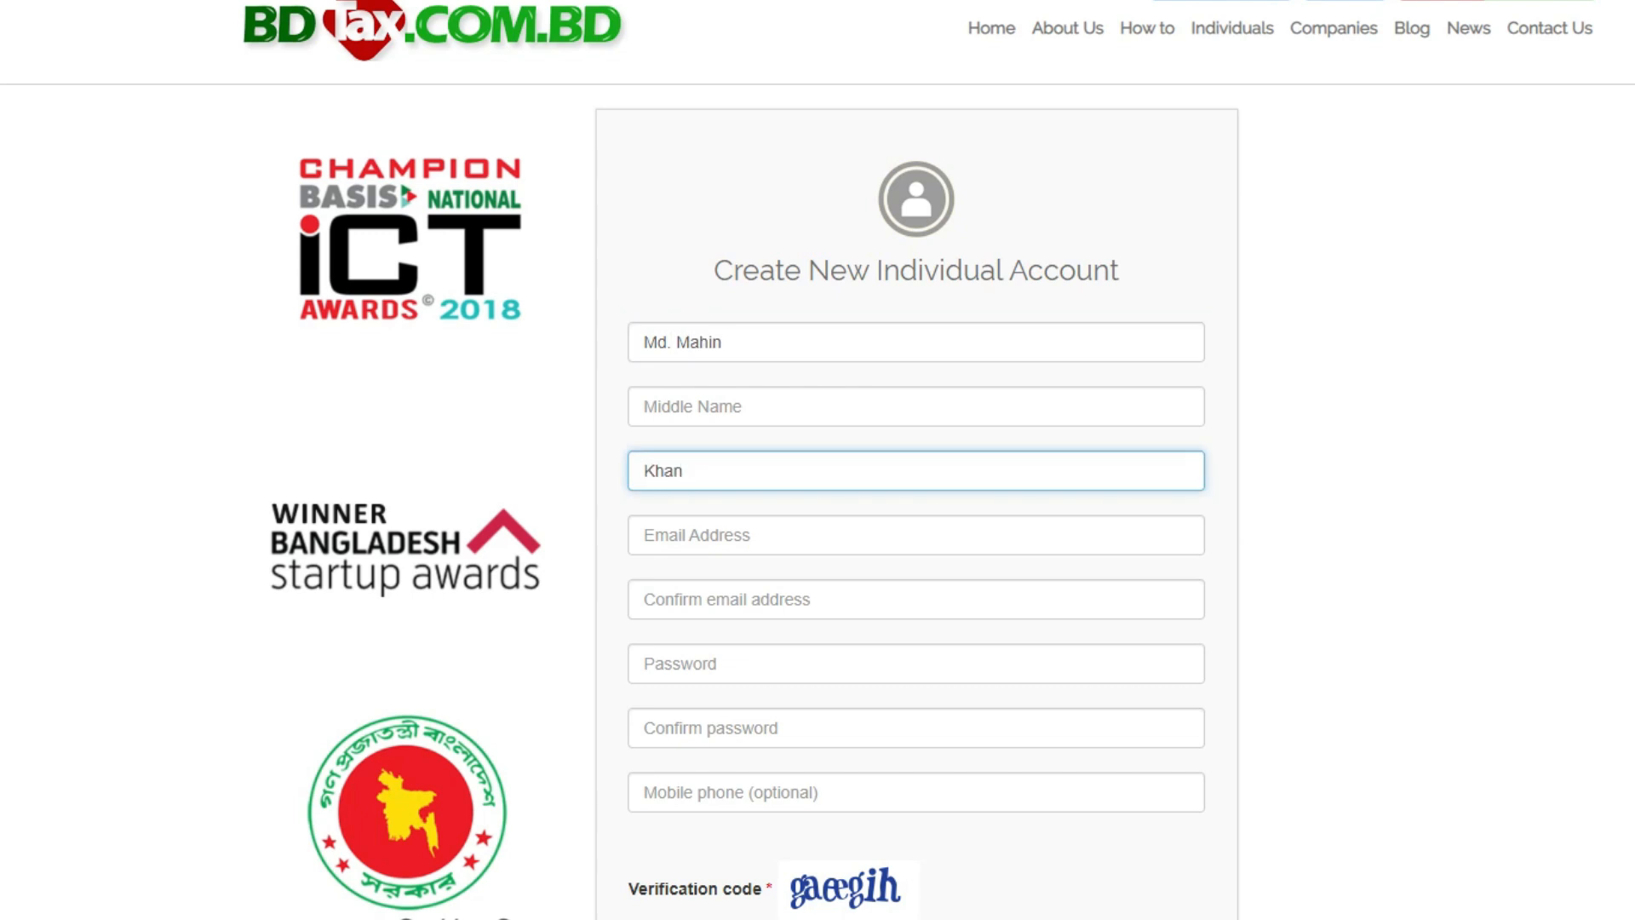
# - Enter the account's email address and copy it into the email confirmation field
pyautogui.press('Tab')
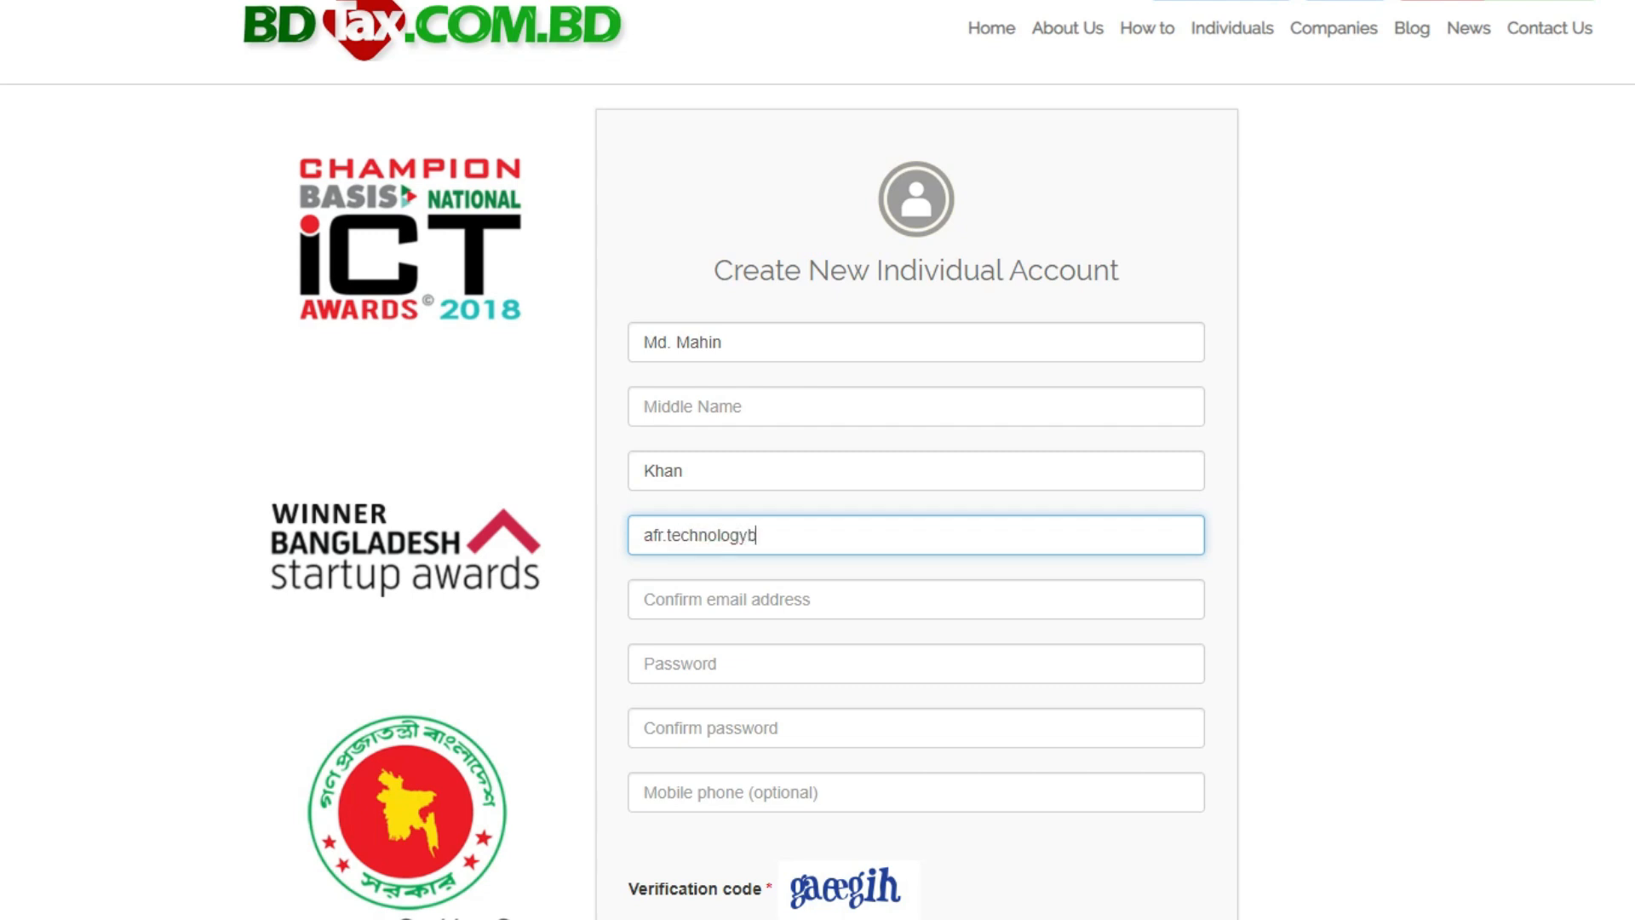
pyautogui.moveTo(905, 536); pyautogui.dragTo(630, 541)
pyautogui.hotkey('ctrl', 'c')
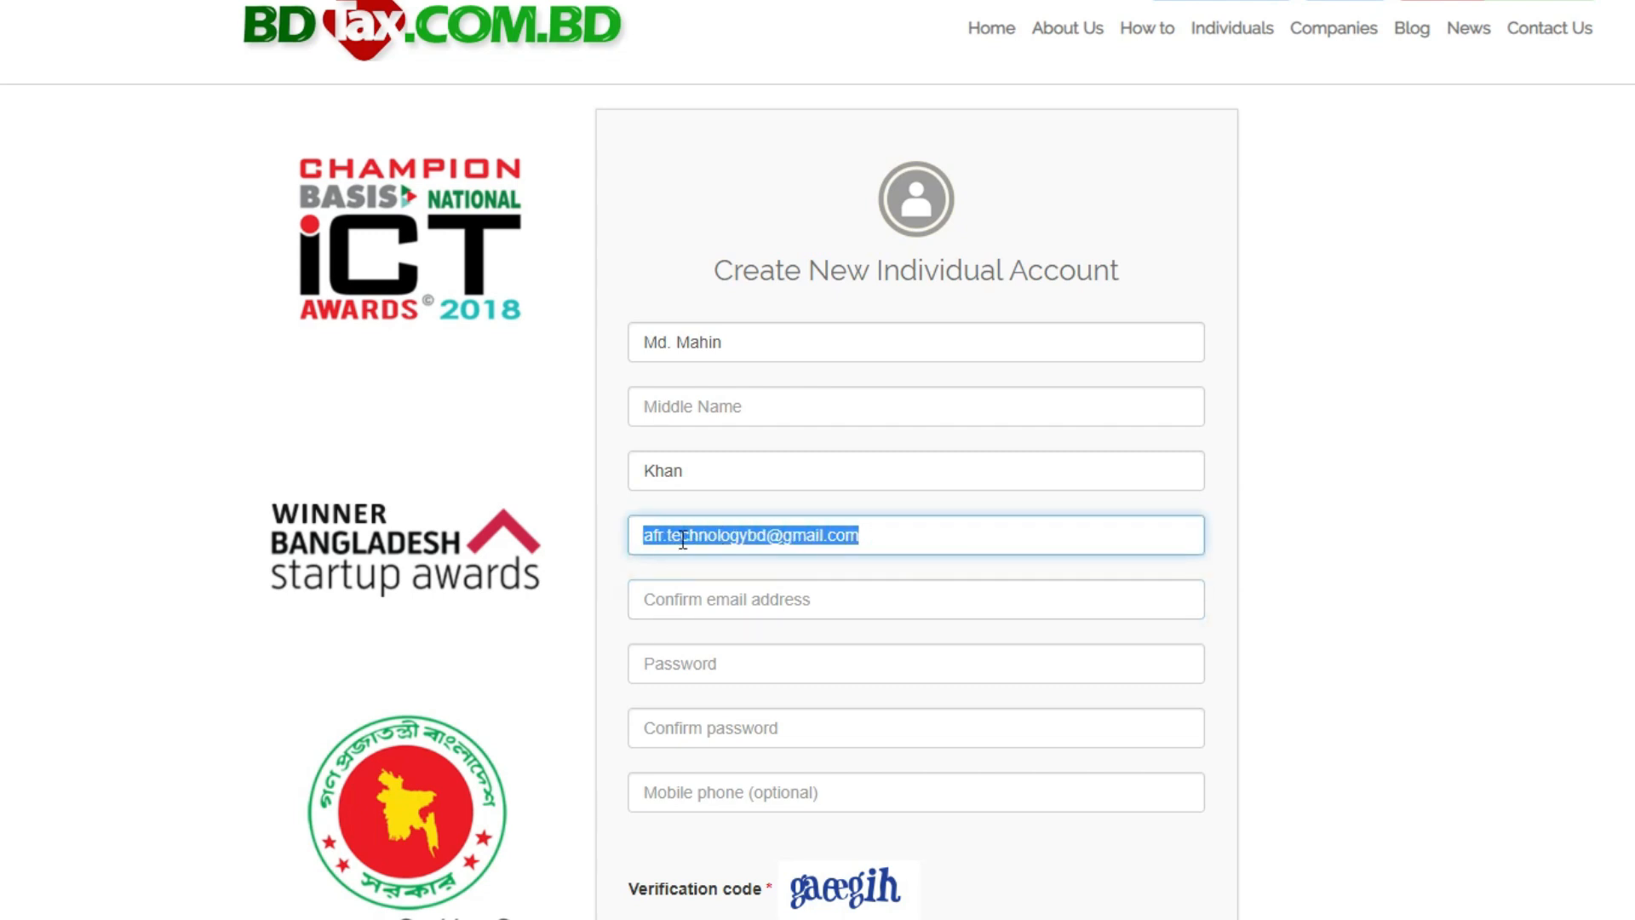
pyautogui.rightClick(695, 537)
pyautogui.click(774, 0)
pyautogui.click(734, 601)
pyautogui.hotkey('ctrl', 'v')
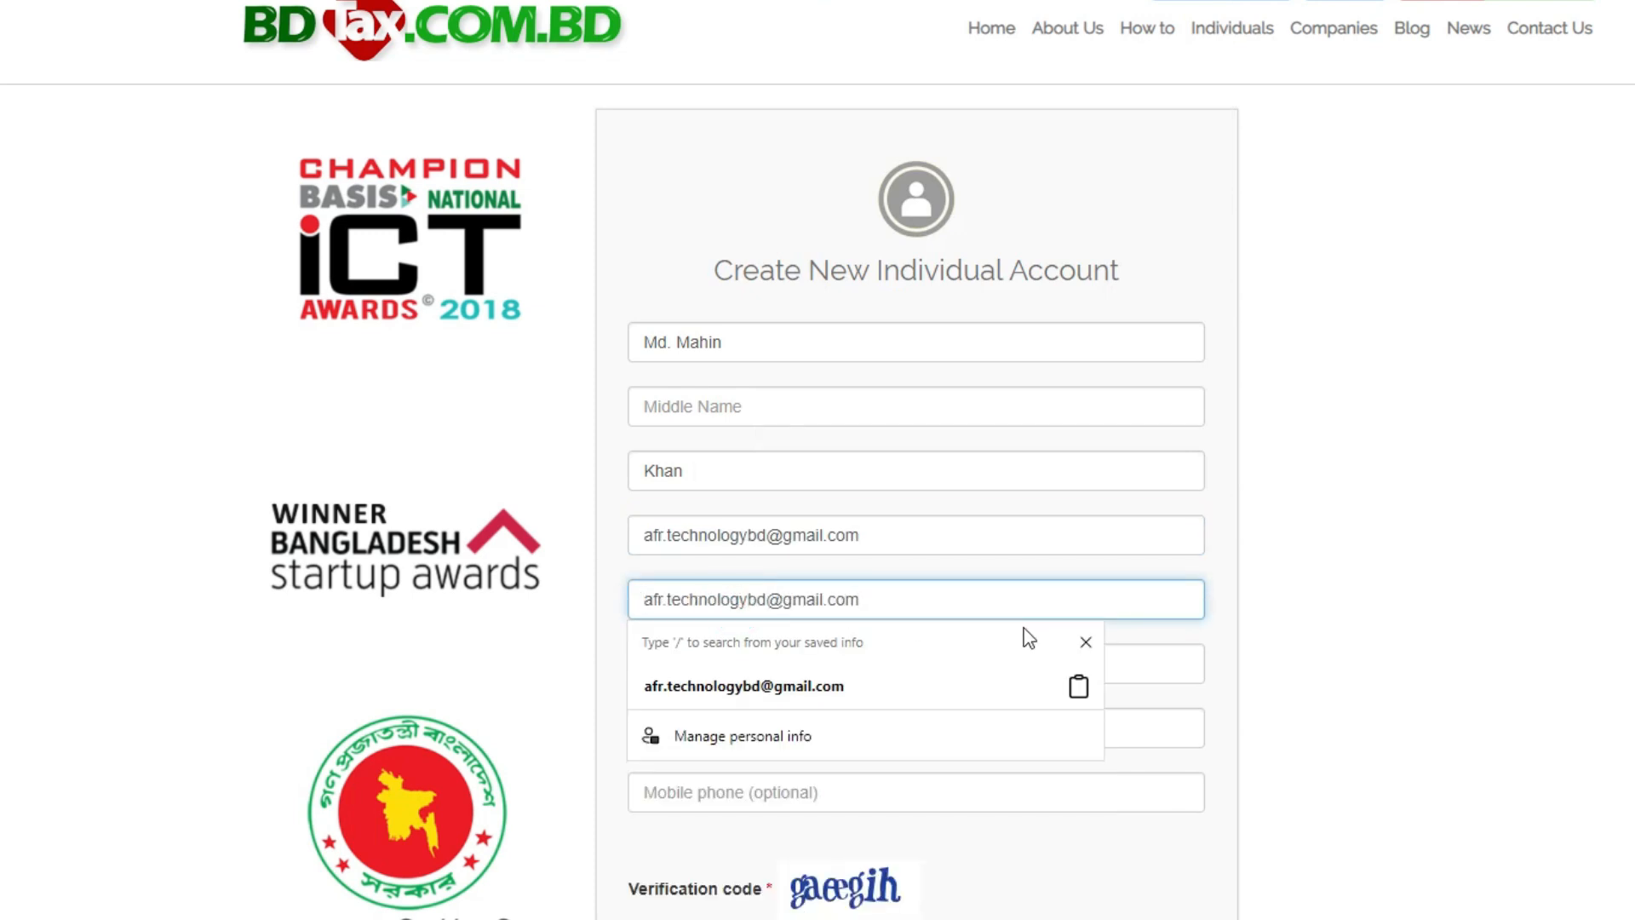
# - Enter the new account password and repeat it in the password confirmation field
pyautogui.click(975, 675)
pyautogui.write('••••••')
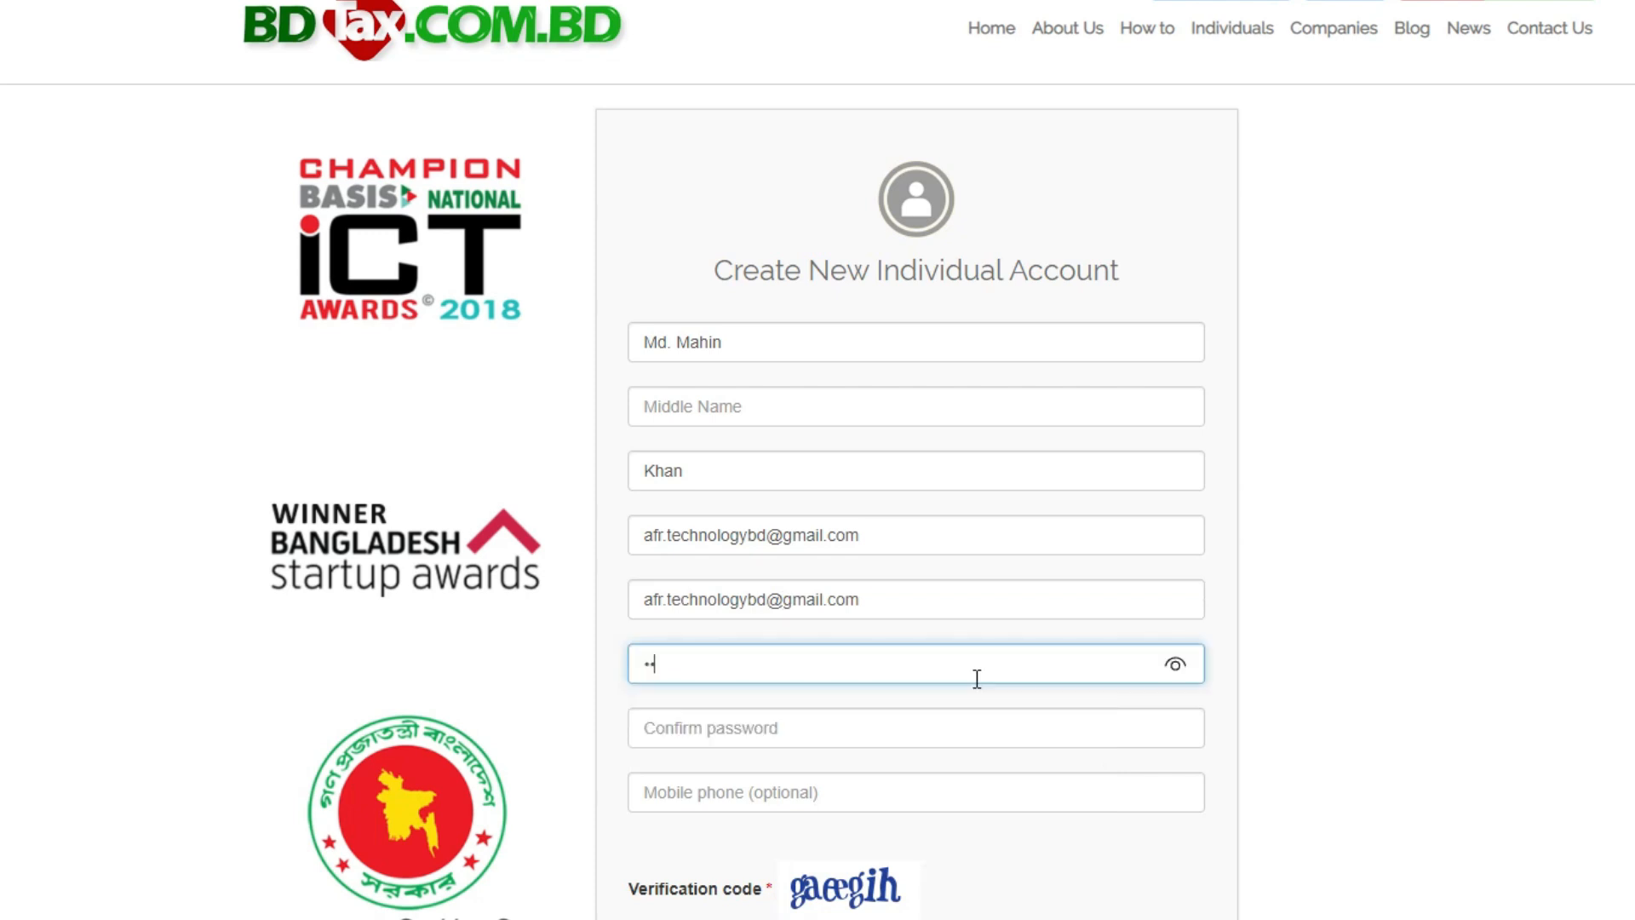
pyautogui.write('••')
pyautogui.click(833, 709)
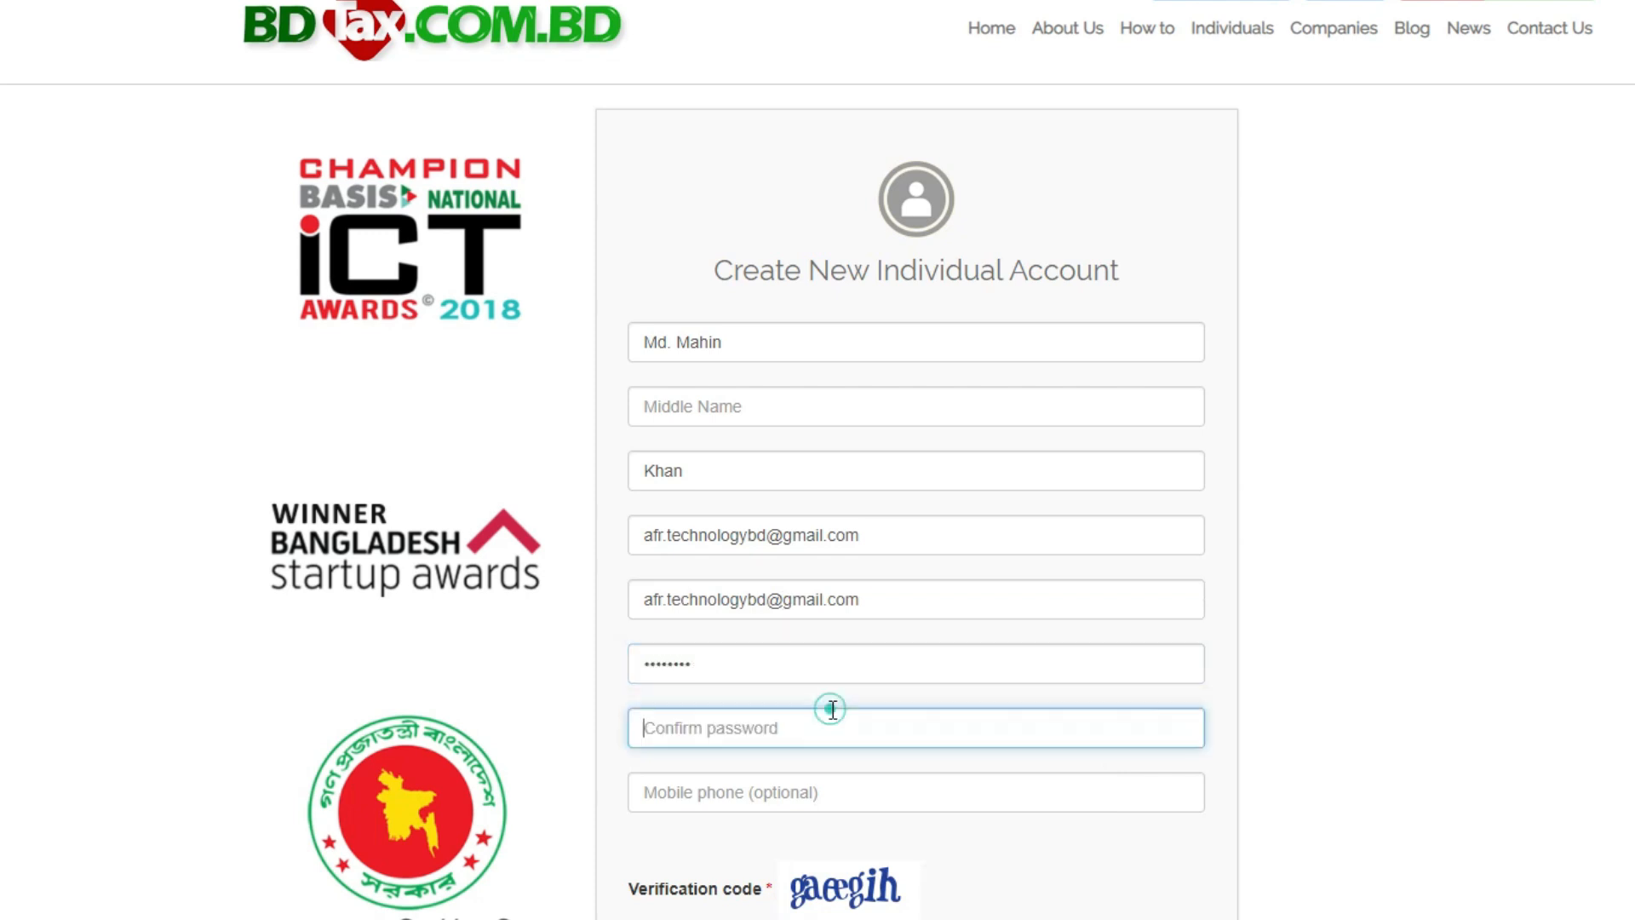
pyautogui.write('•••••••')
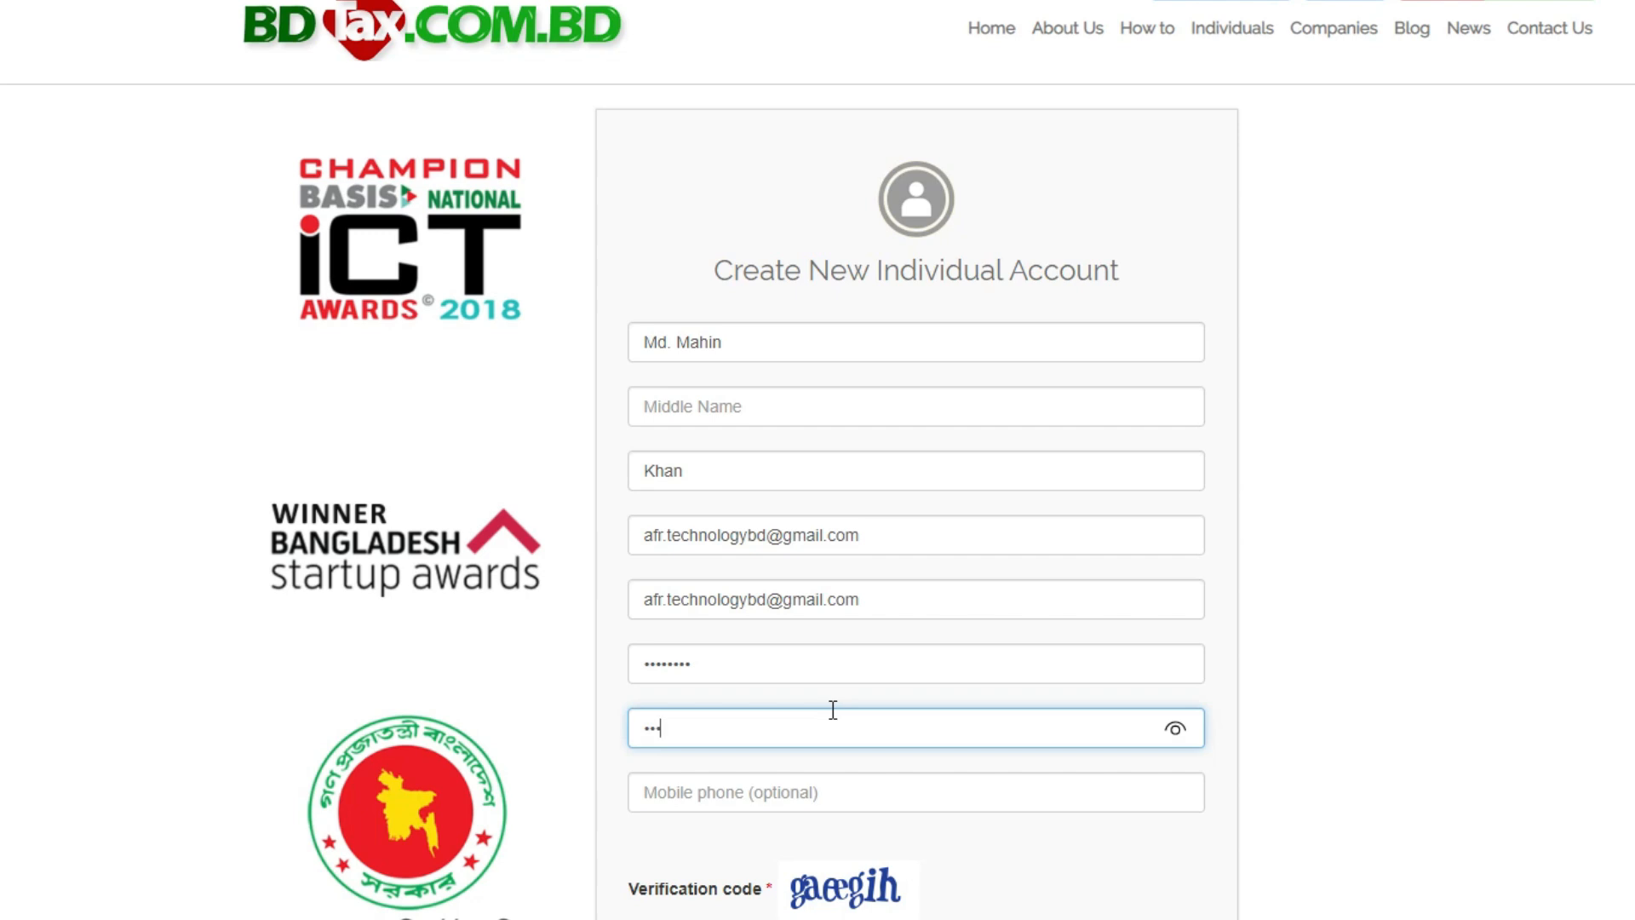
pyautogui.write('•')
# - Leave the optional mobile phone blank, enter the verification code shown in the image and create the account
pyautogui.click(793, 803)
pyautogui.scroll(-4, 1401, 693)
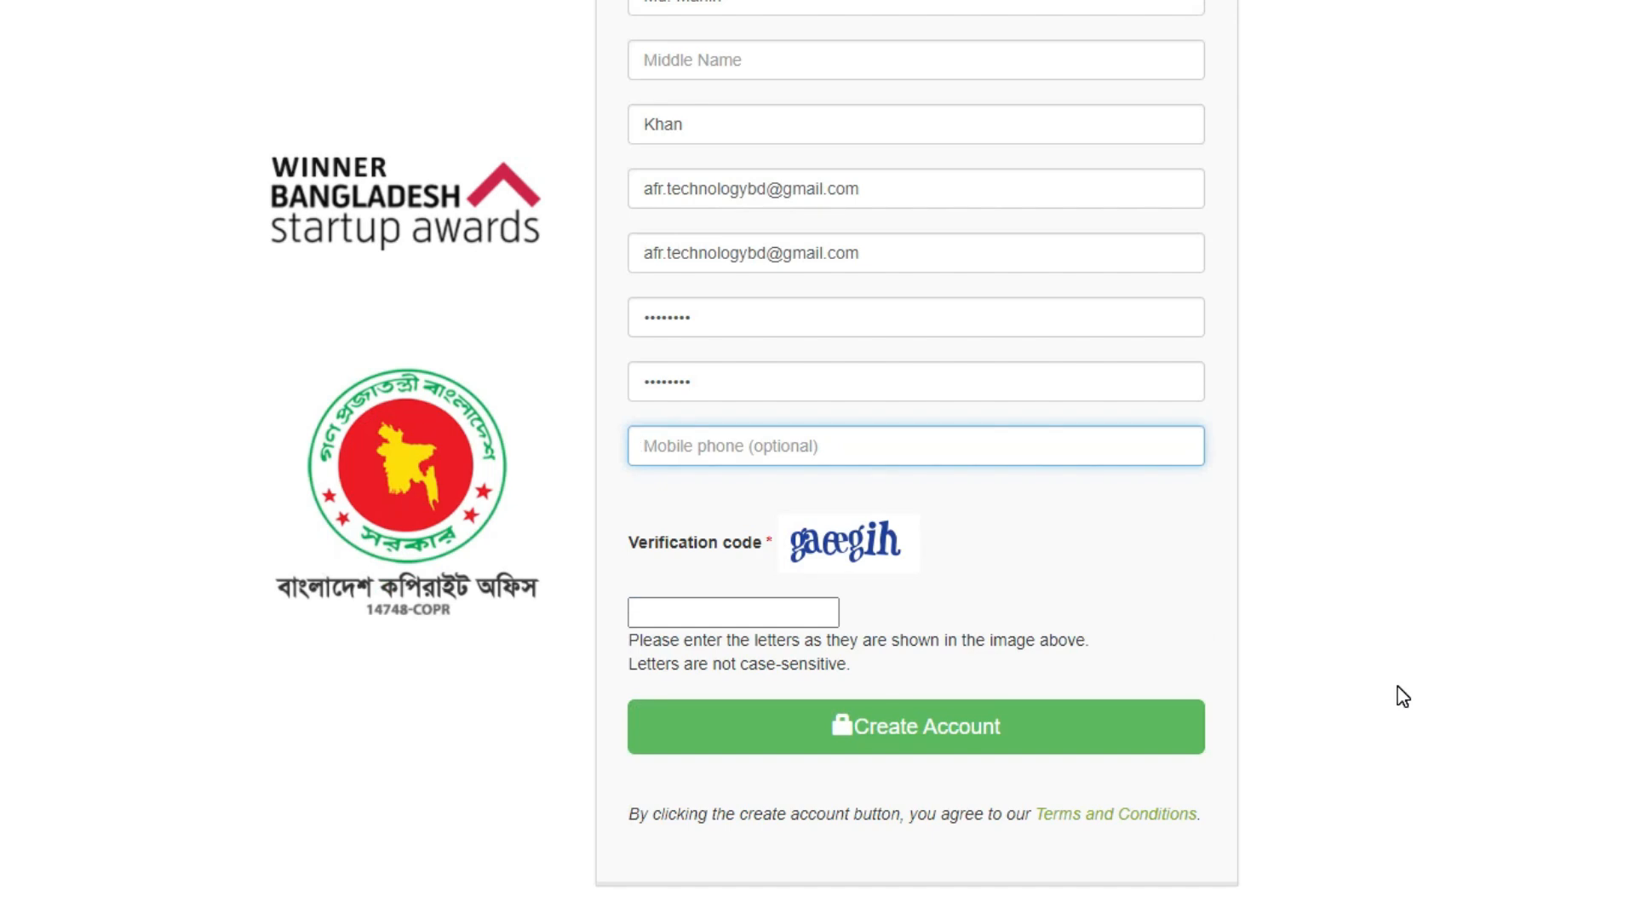
pyautogui.click(682, 618)
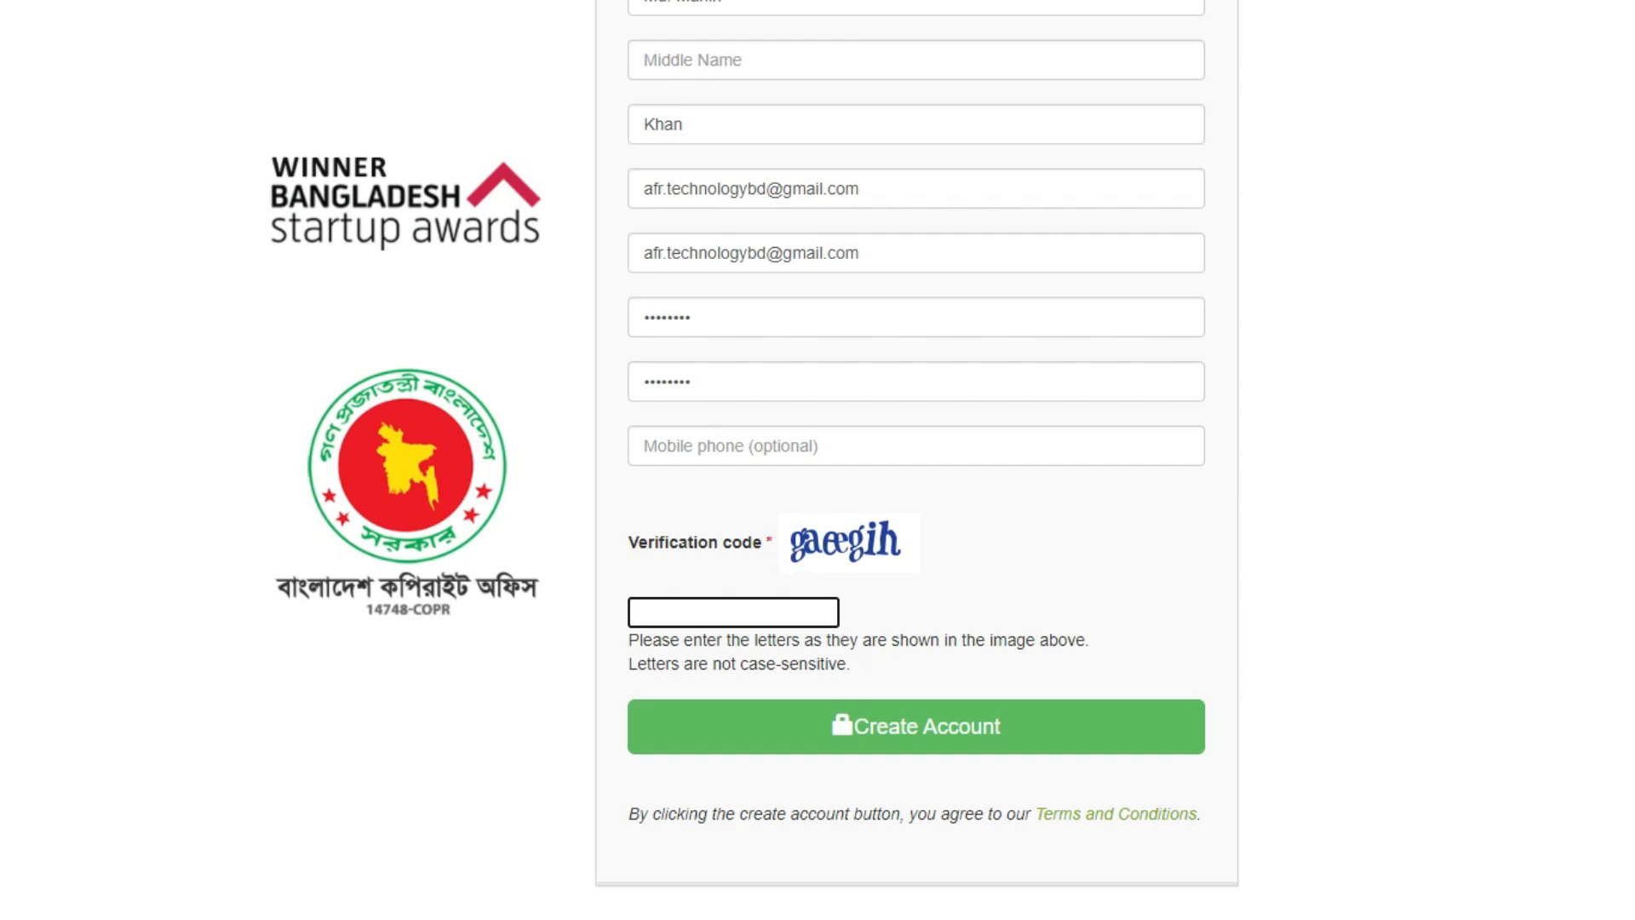
pyautogui.write('gaeegih')
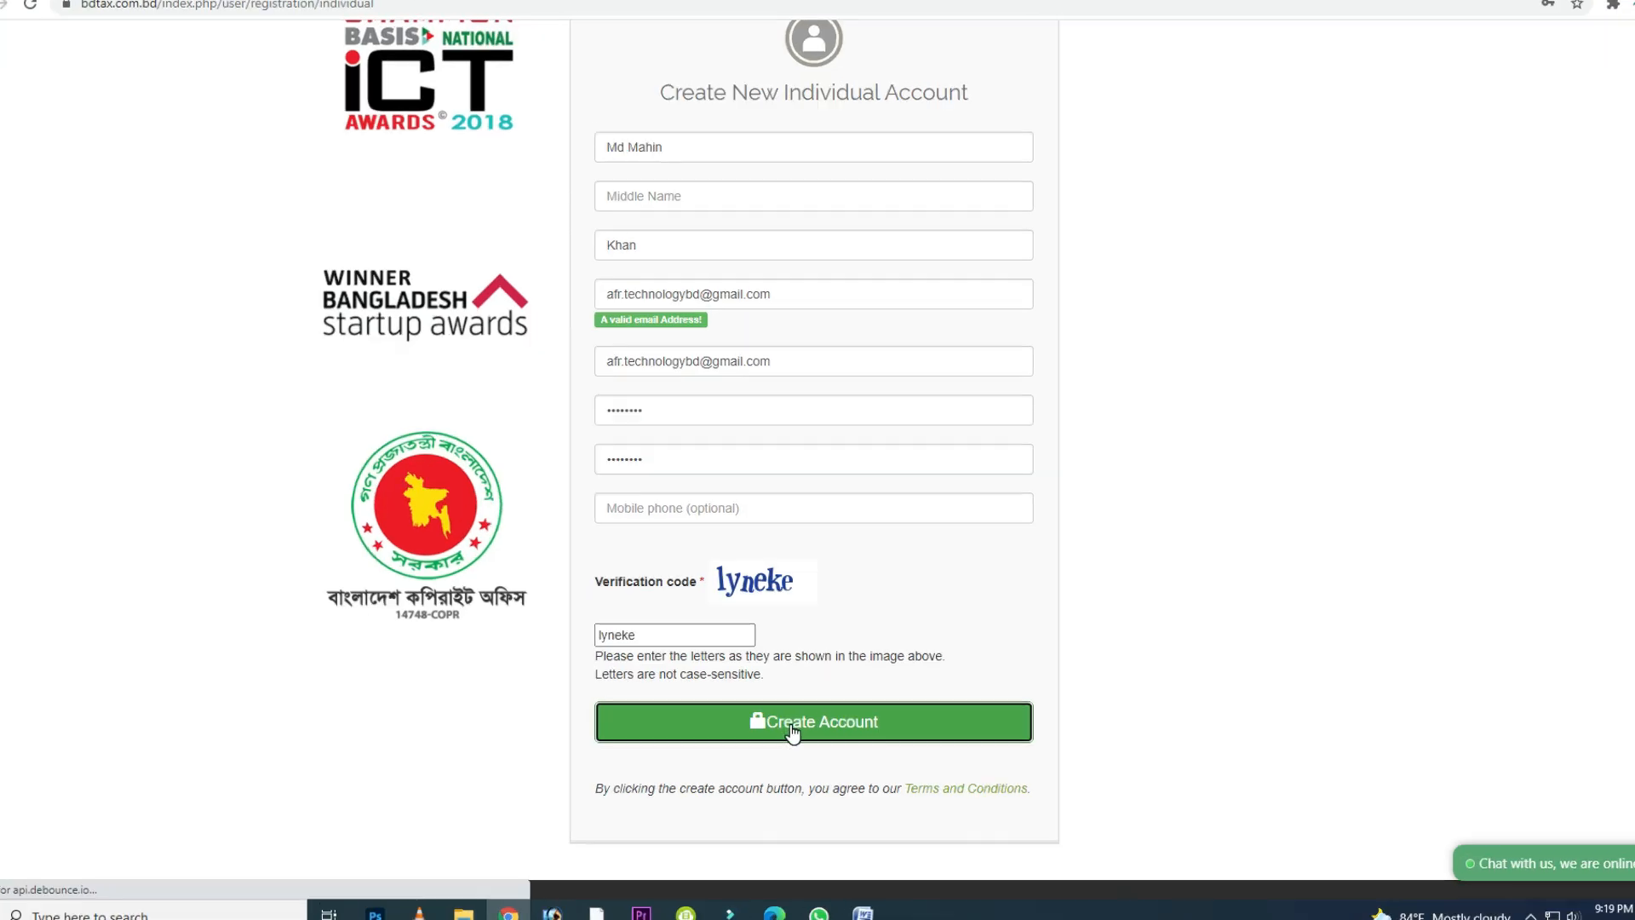
pyautogui.click(886, 739)
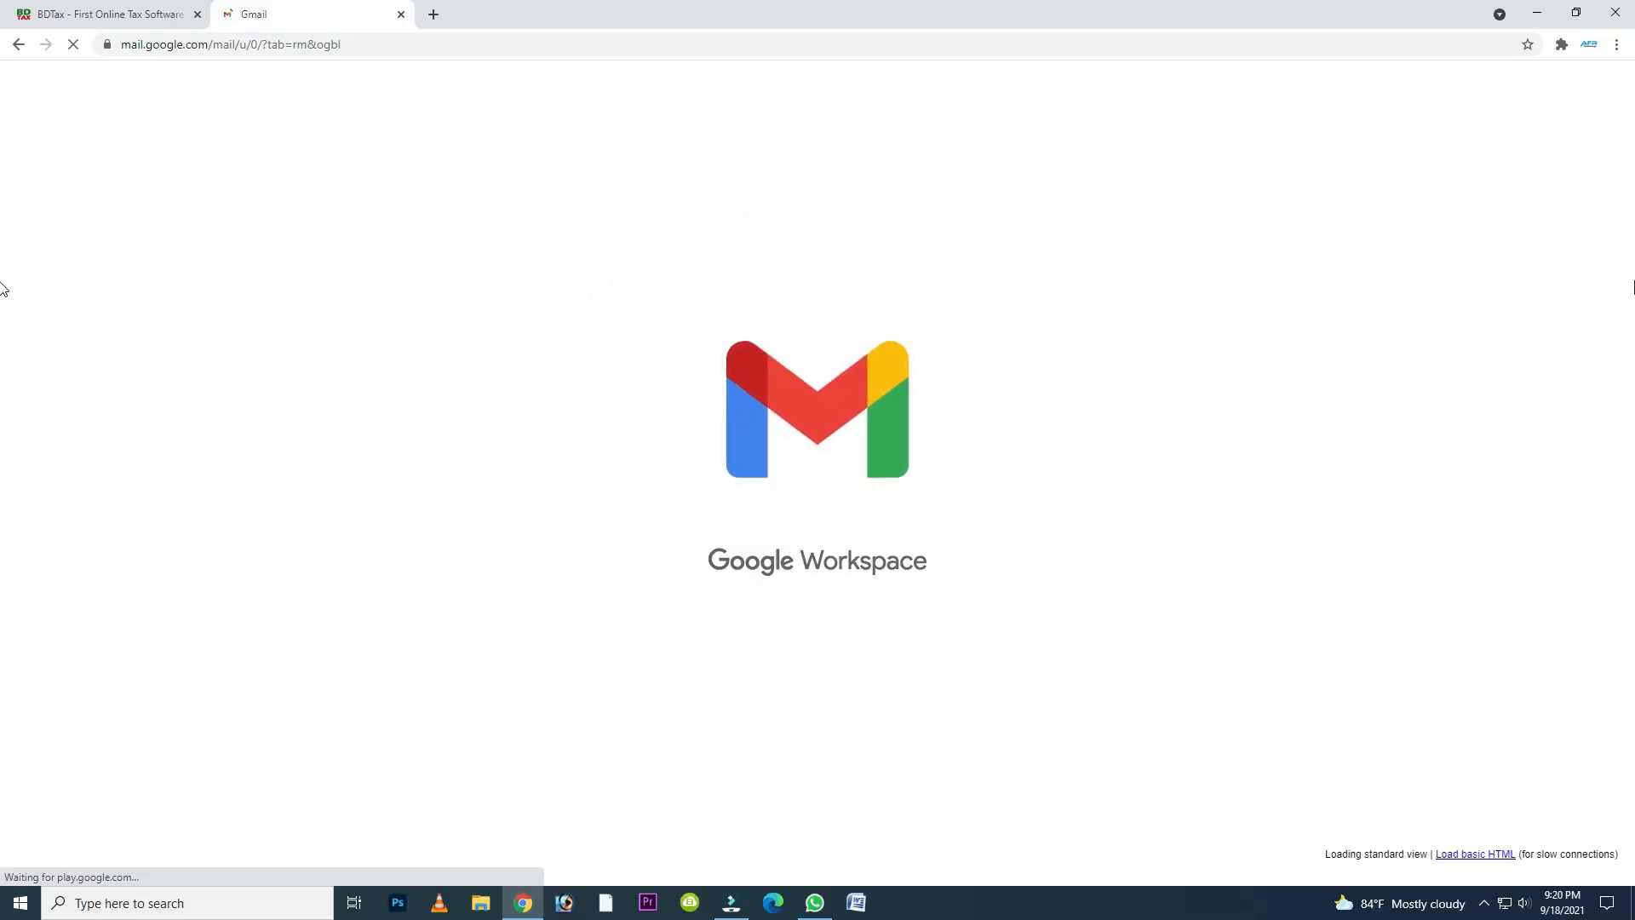
# - Open the BDTax welcome email in Gmail, activate the account and read the activation message
pyautogui.click(572, 290)
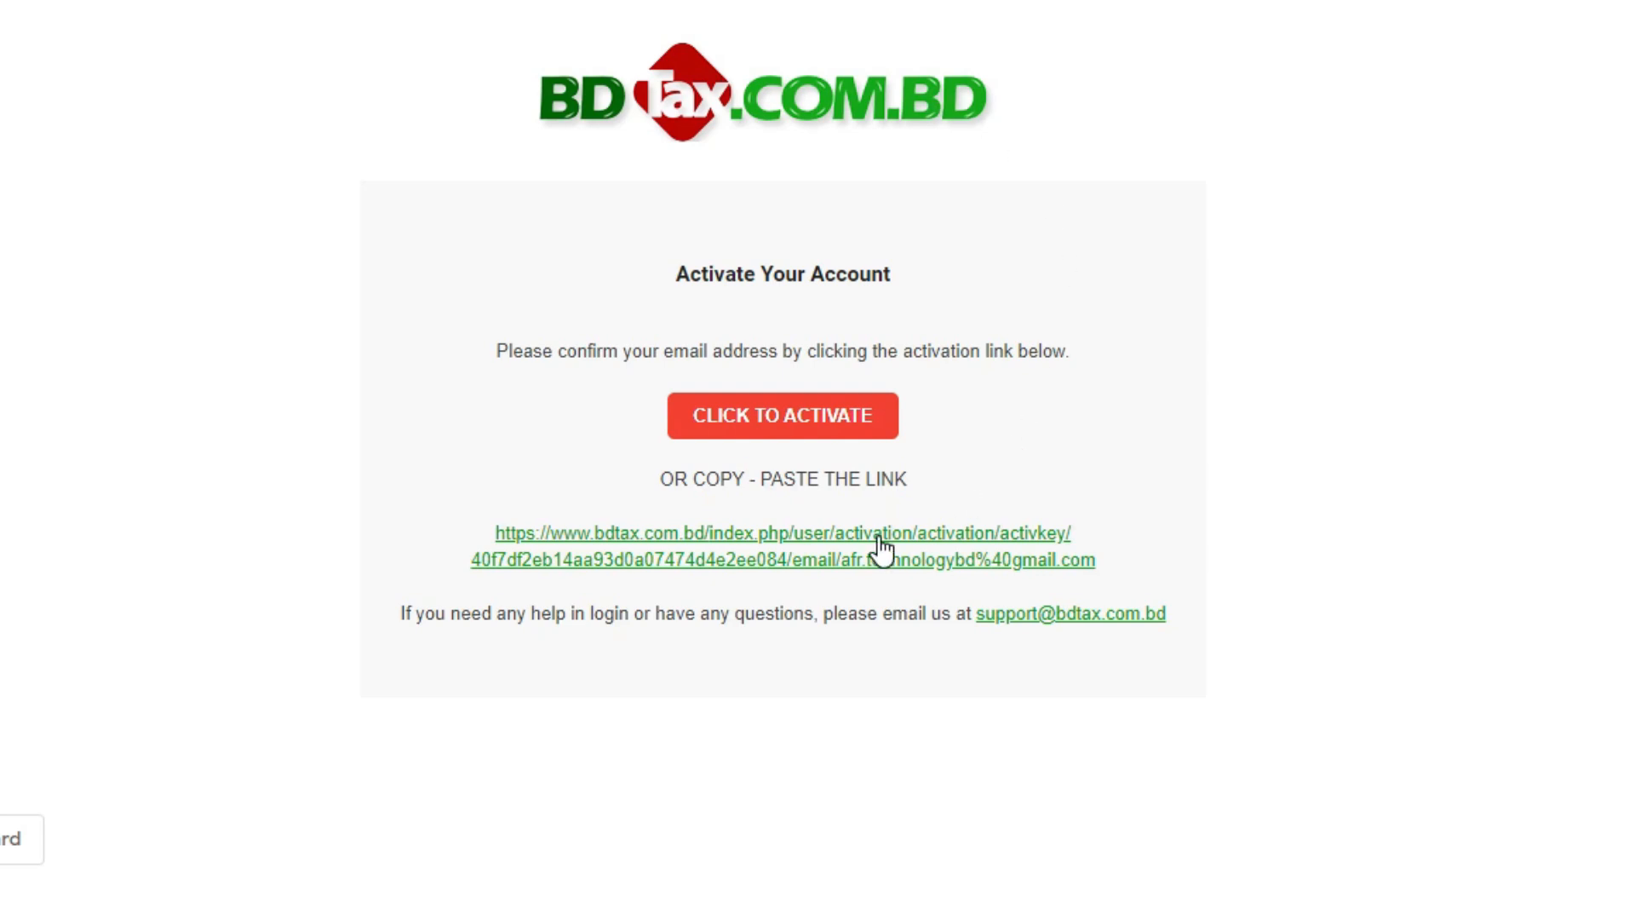
pyautogui.click(738, 430)
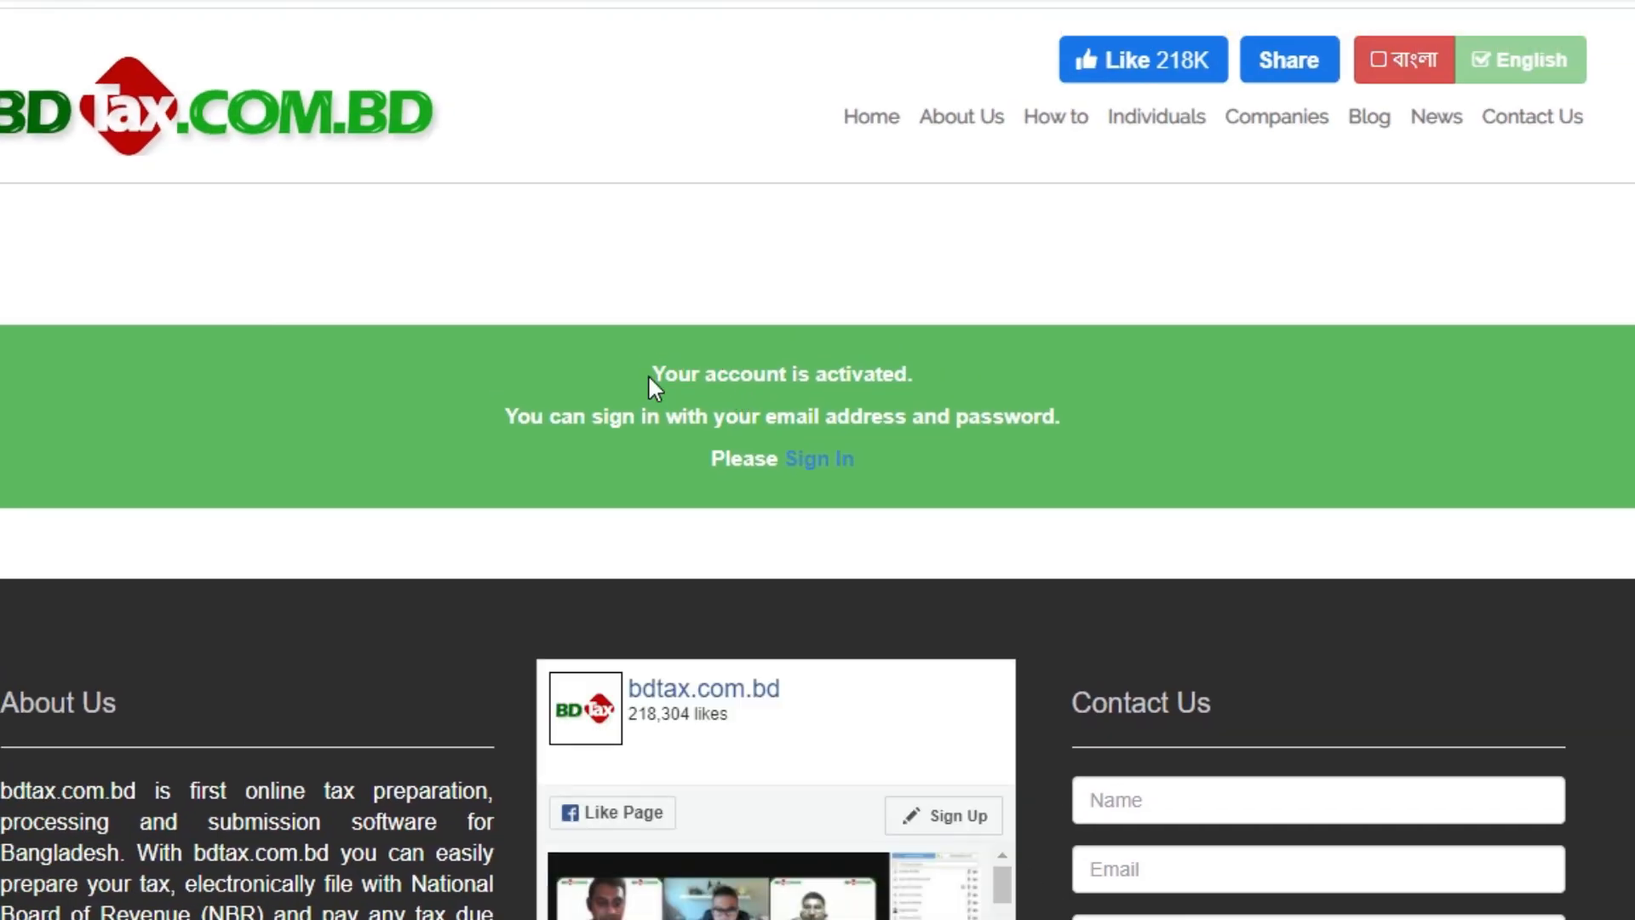
pyautogui.moveTo(647, 374); pyautogui.dragTo(1061, 421)
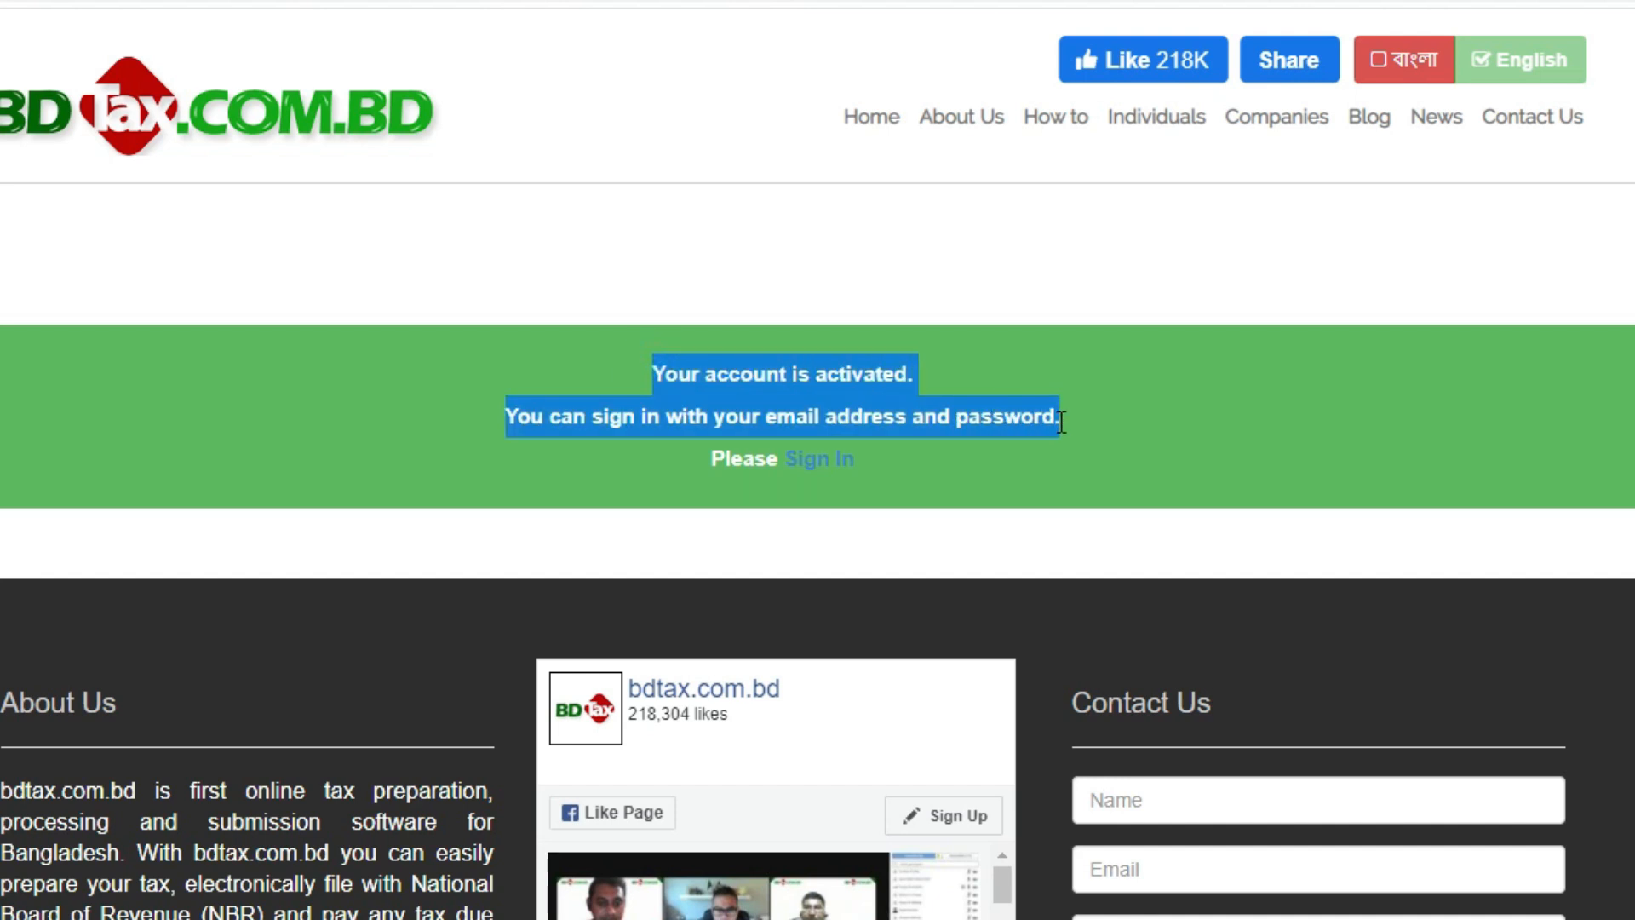
# - Sign in with the account's email address and password, and decline saving the password in the browser
pyautogui.click(837, 464)
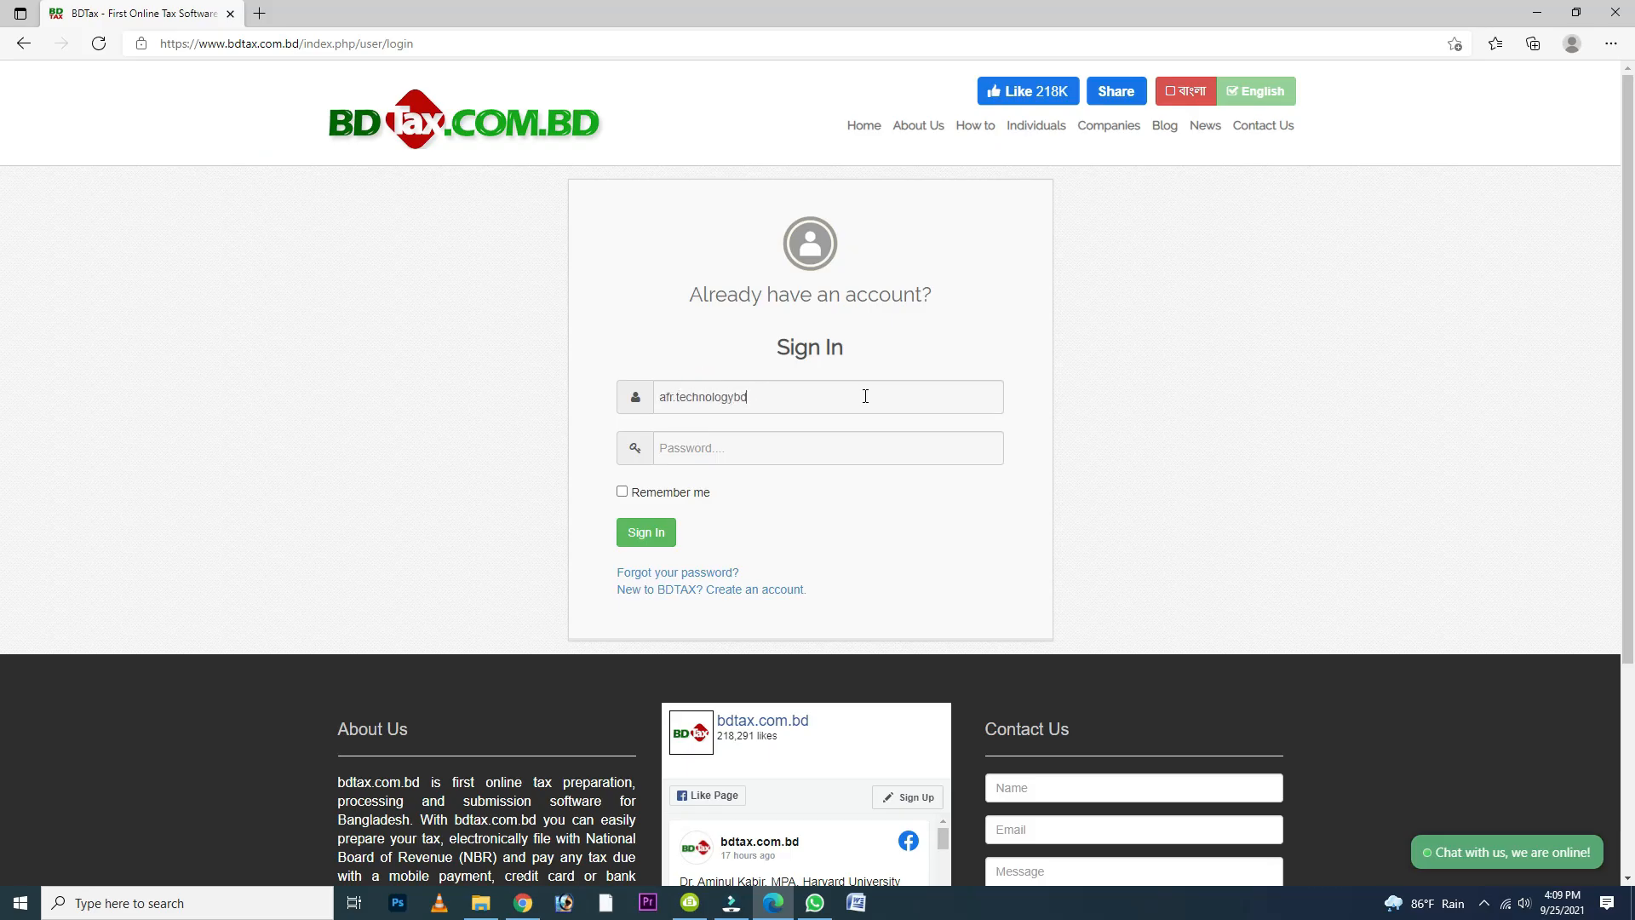
pyautogui.press('Tab')
pyautogui.write('********')
pyautogui.click(646, 533)
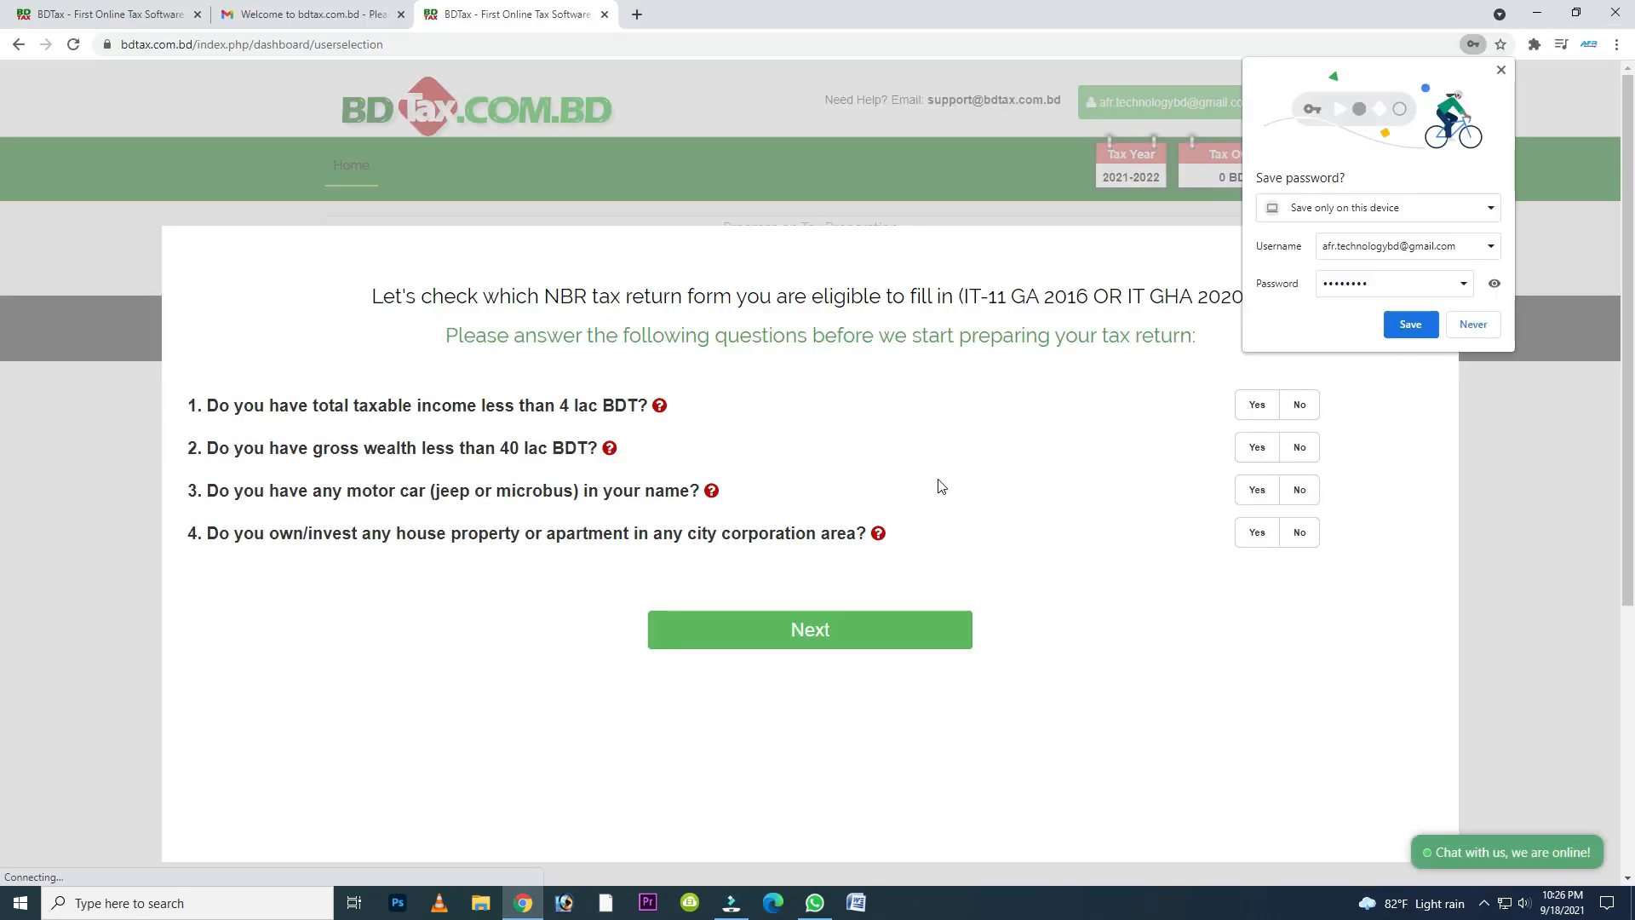
pyautogui.click(1488, 332)
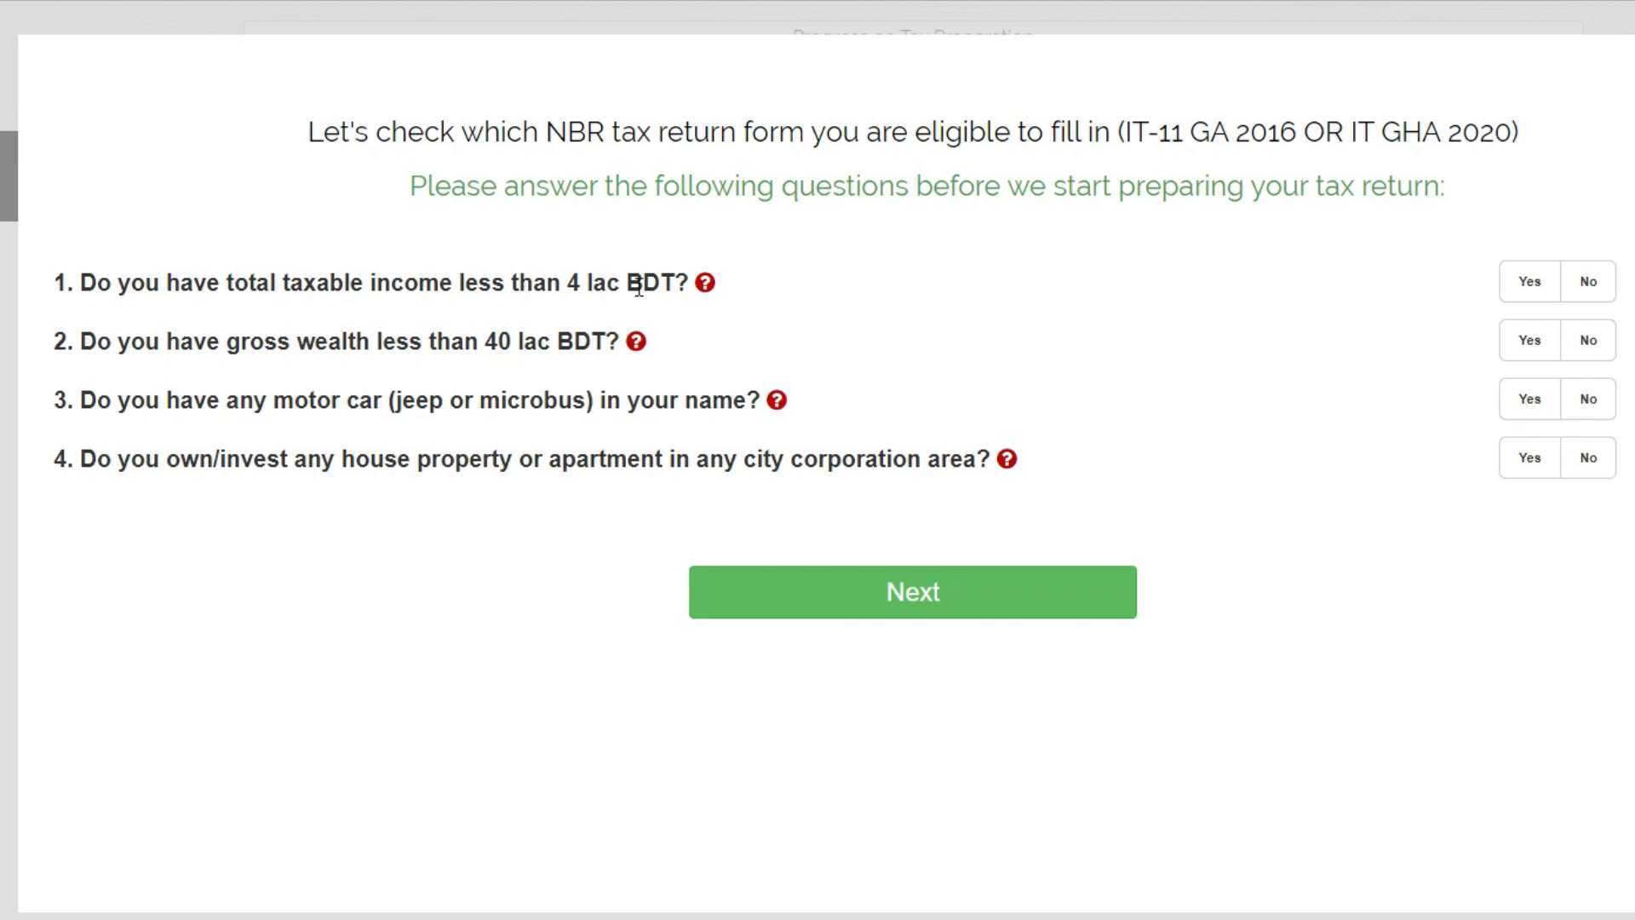
# - Answer the eligibility questions: No for income below 4 lac, Yes for wealth below 40 lac, No for motor car and house property, and continue
pyautogui.click(1595, 290)
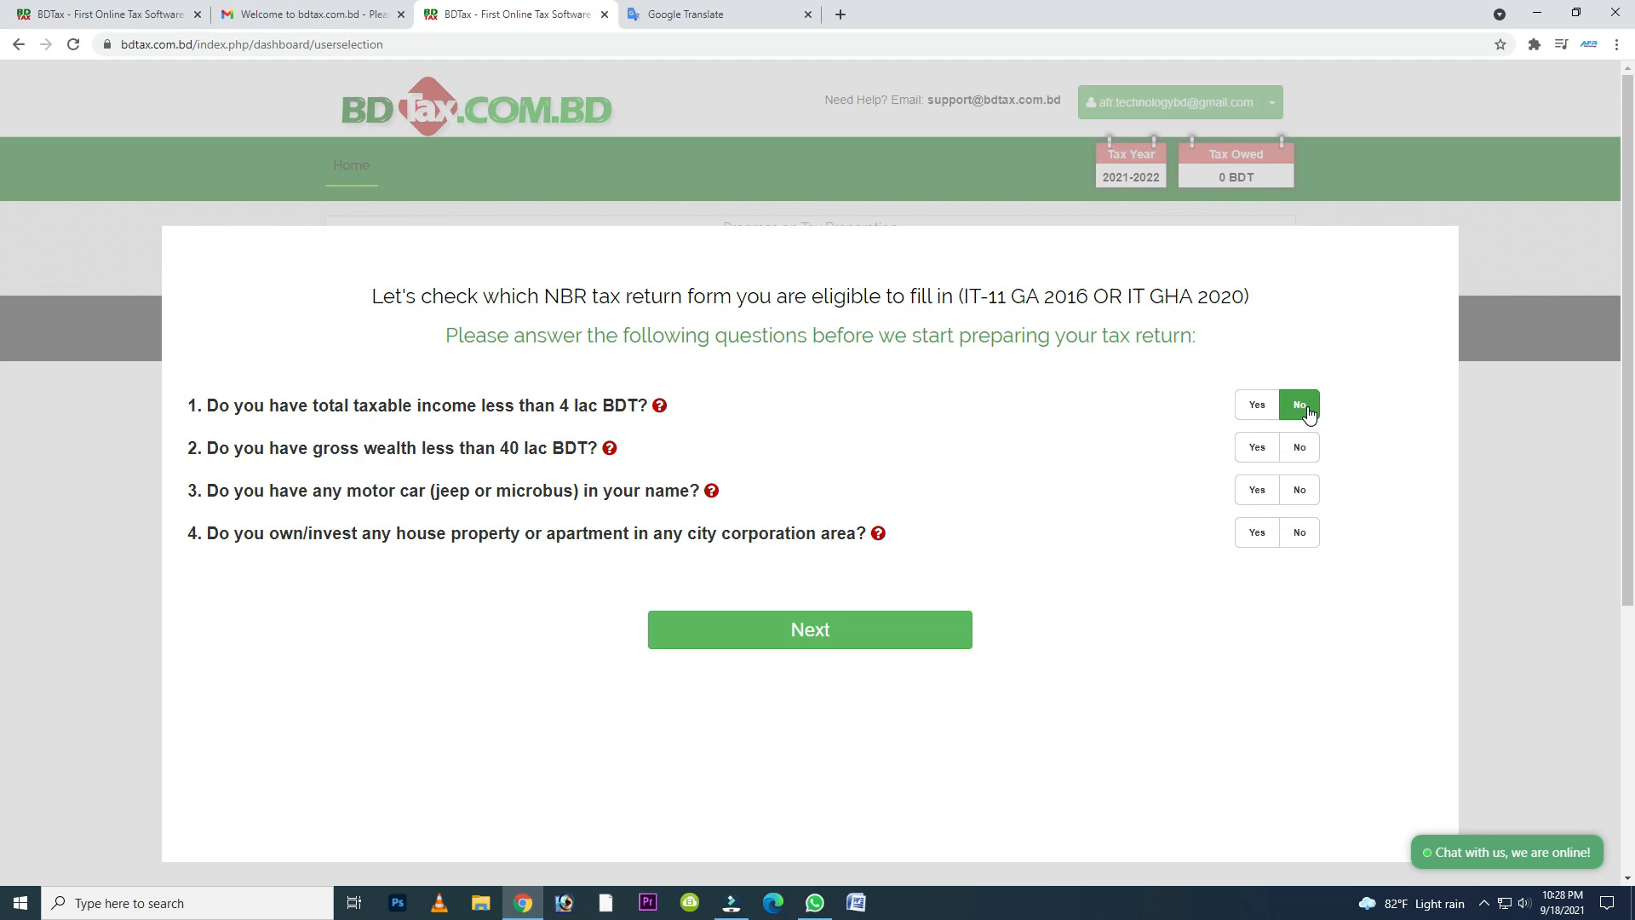
pyautogui.click(1257, 450)
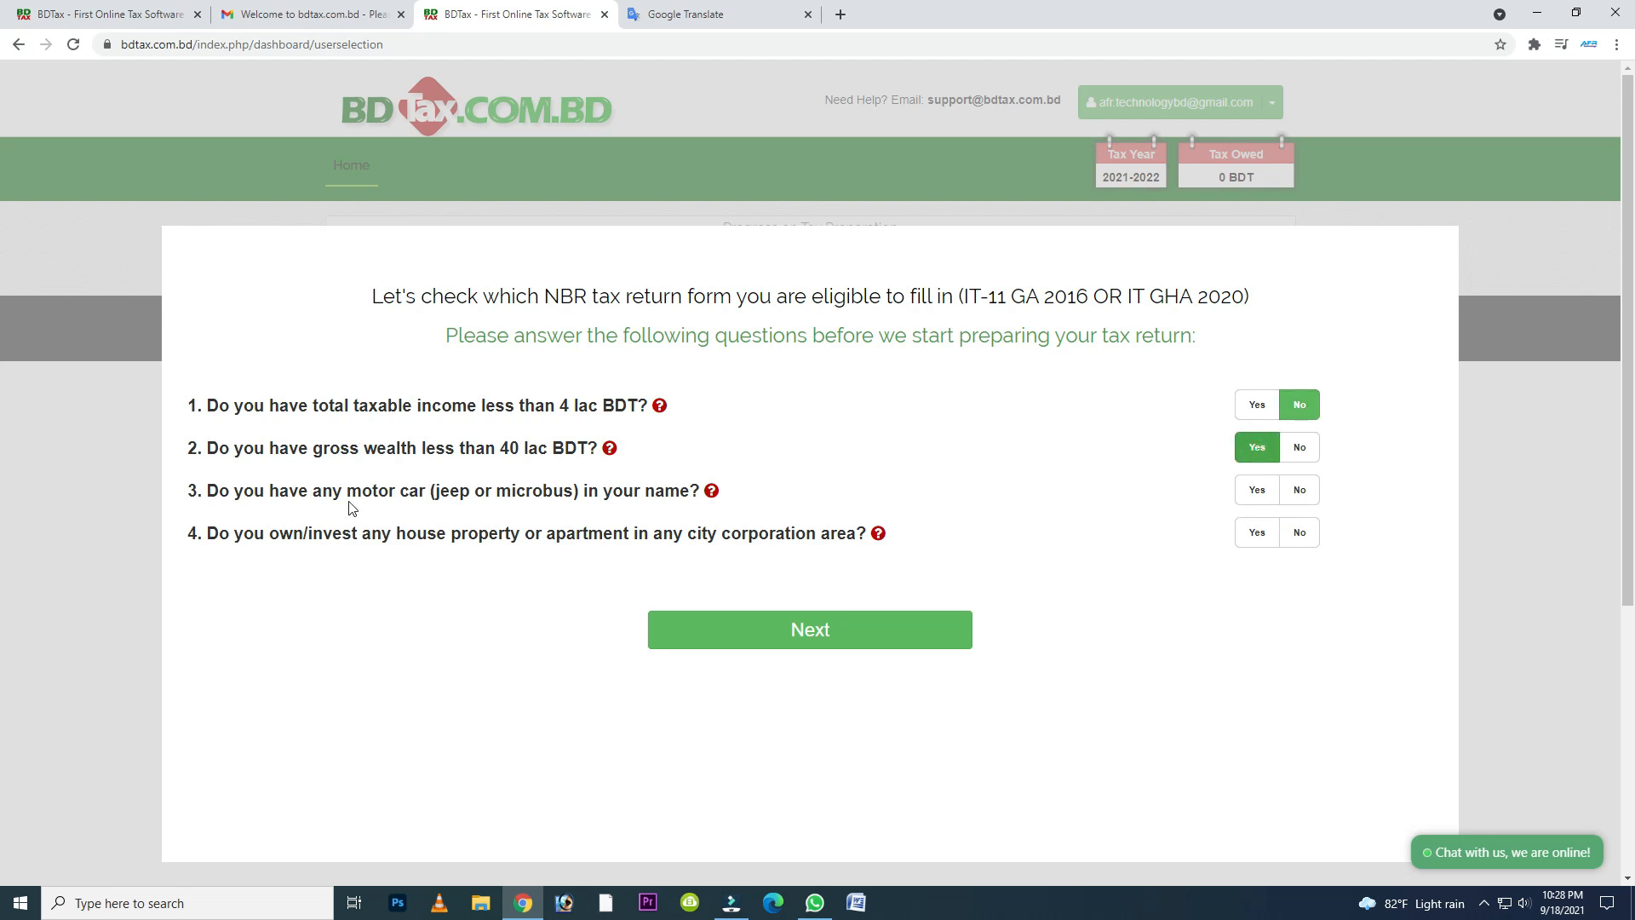
pyautogui.click(1299, 489)
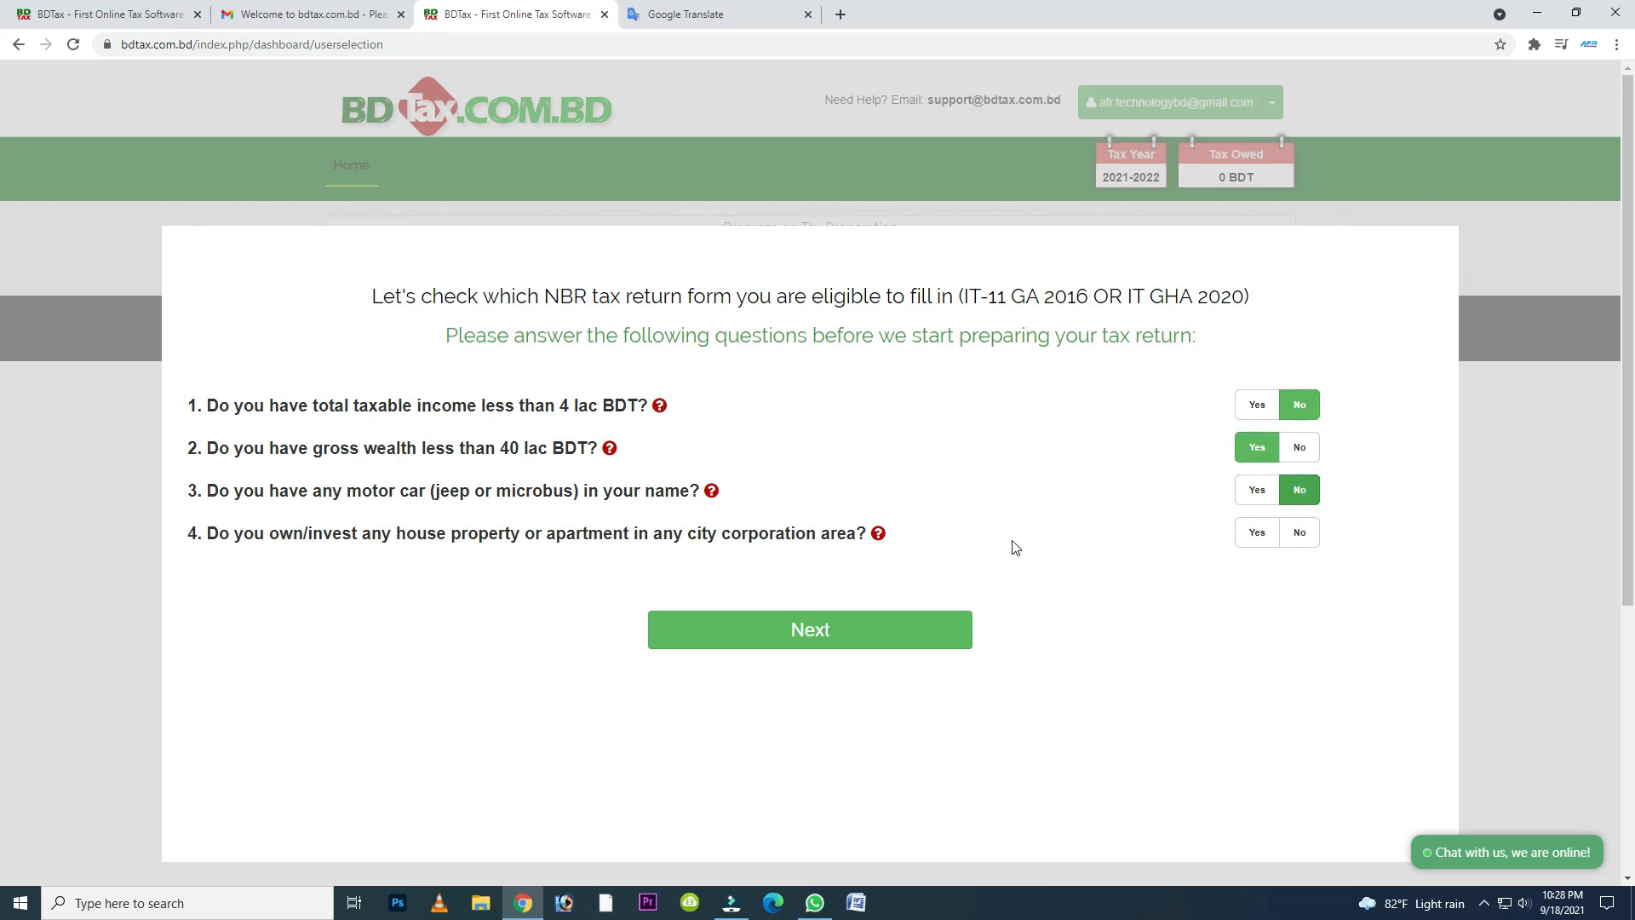
pyautogui.click(1296, 542)
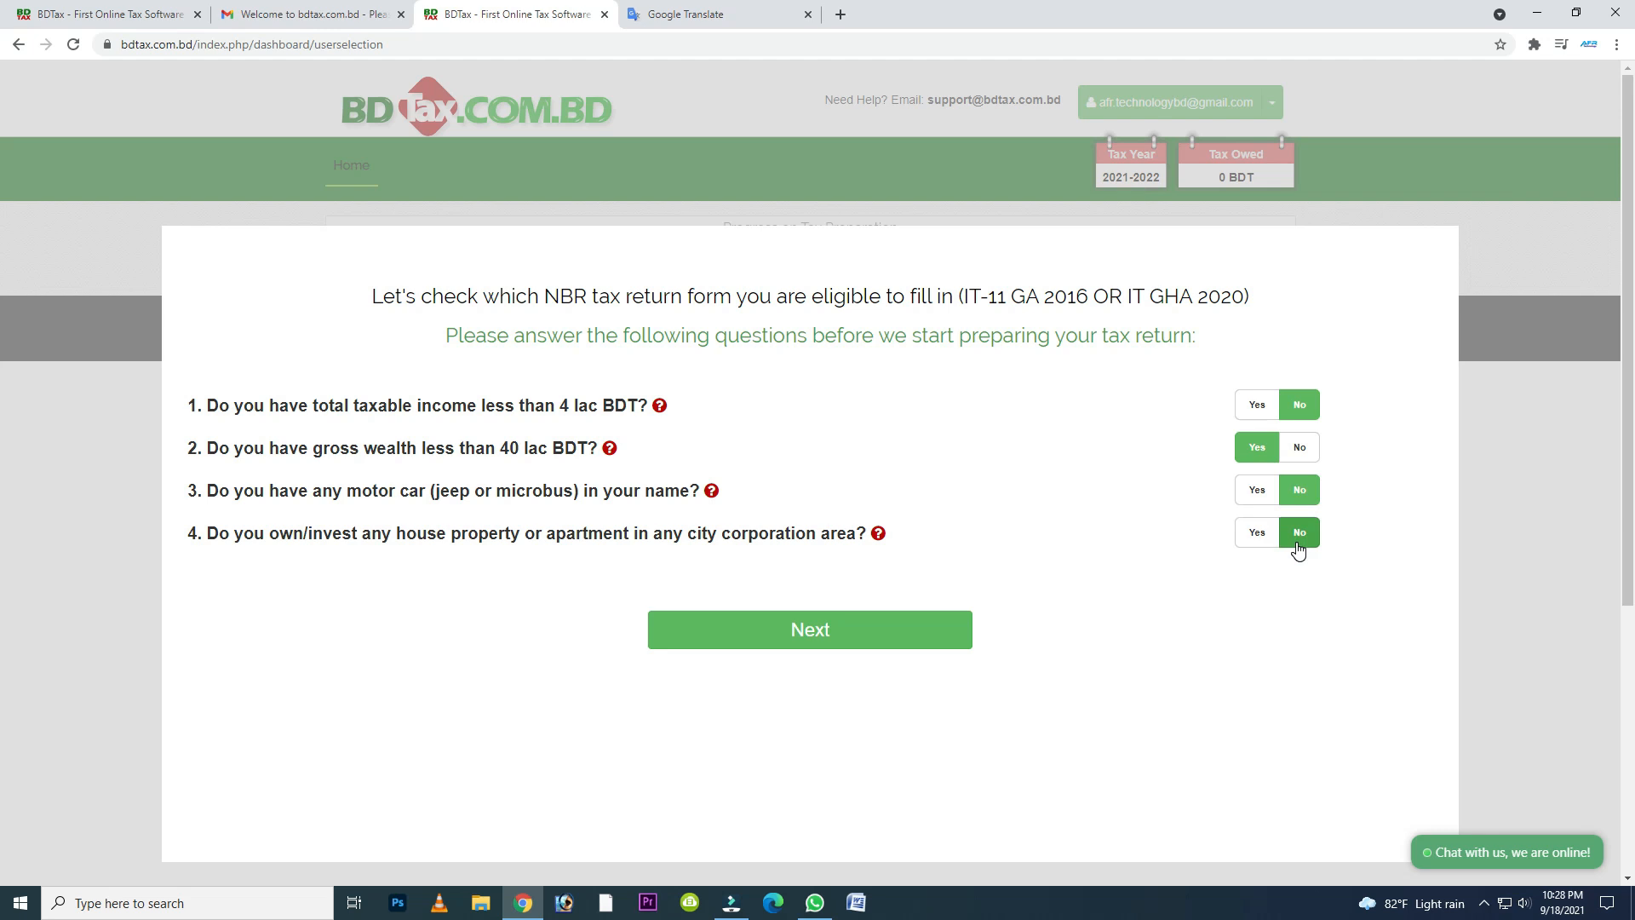
pyautogui.click(853, 646)
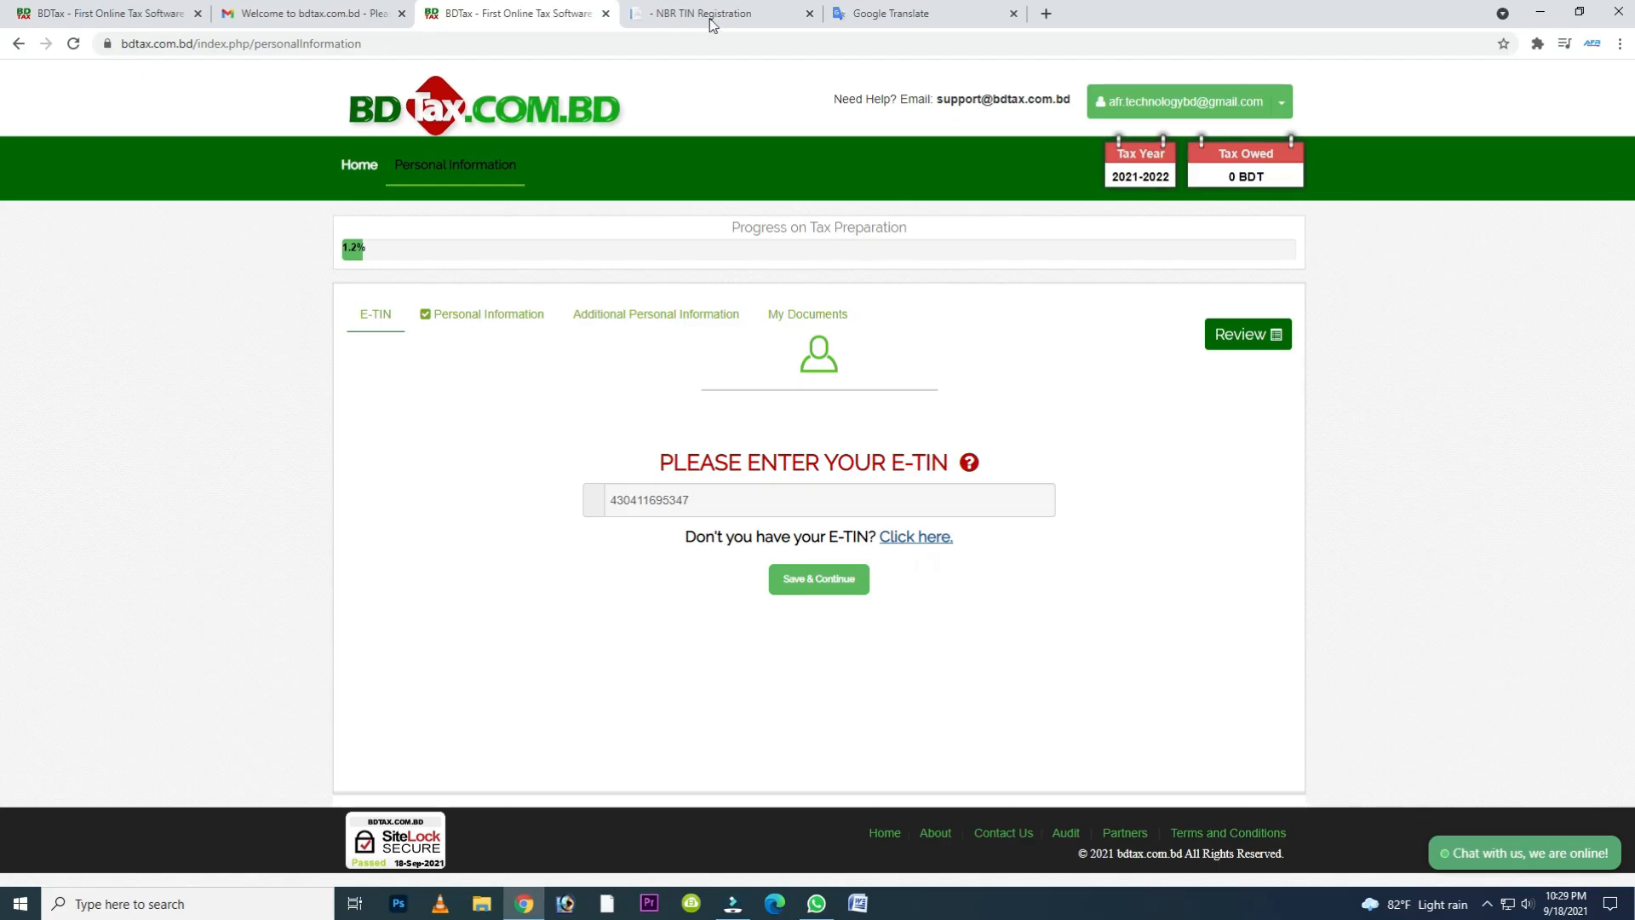
# - Switch to the NBR e-TIN Registration site and examine the fields required on its registration form
pyautogui.click(709, 18)
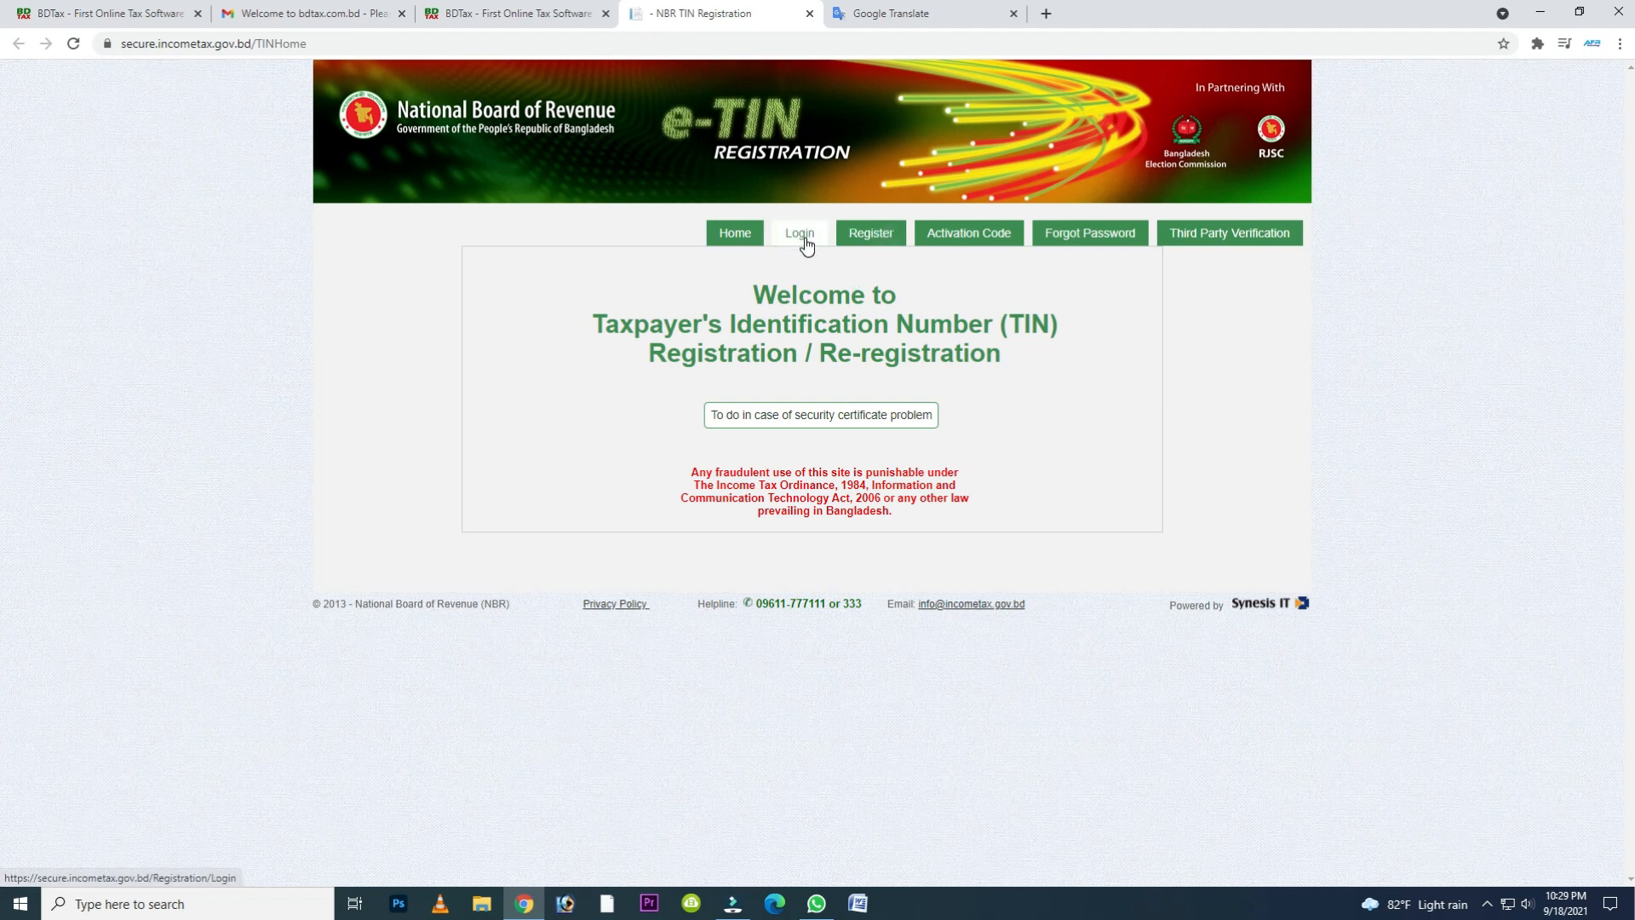
pyautogui.click(859, 238)
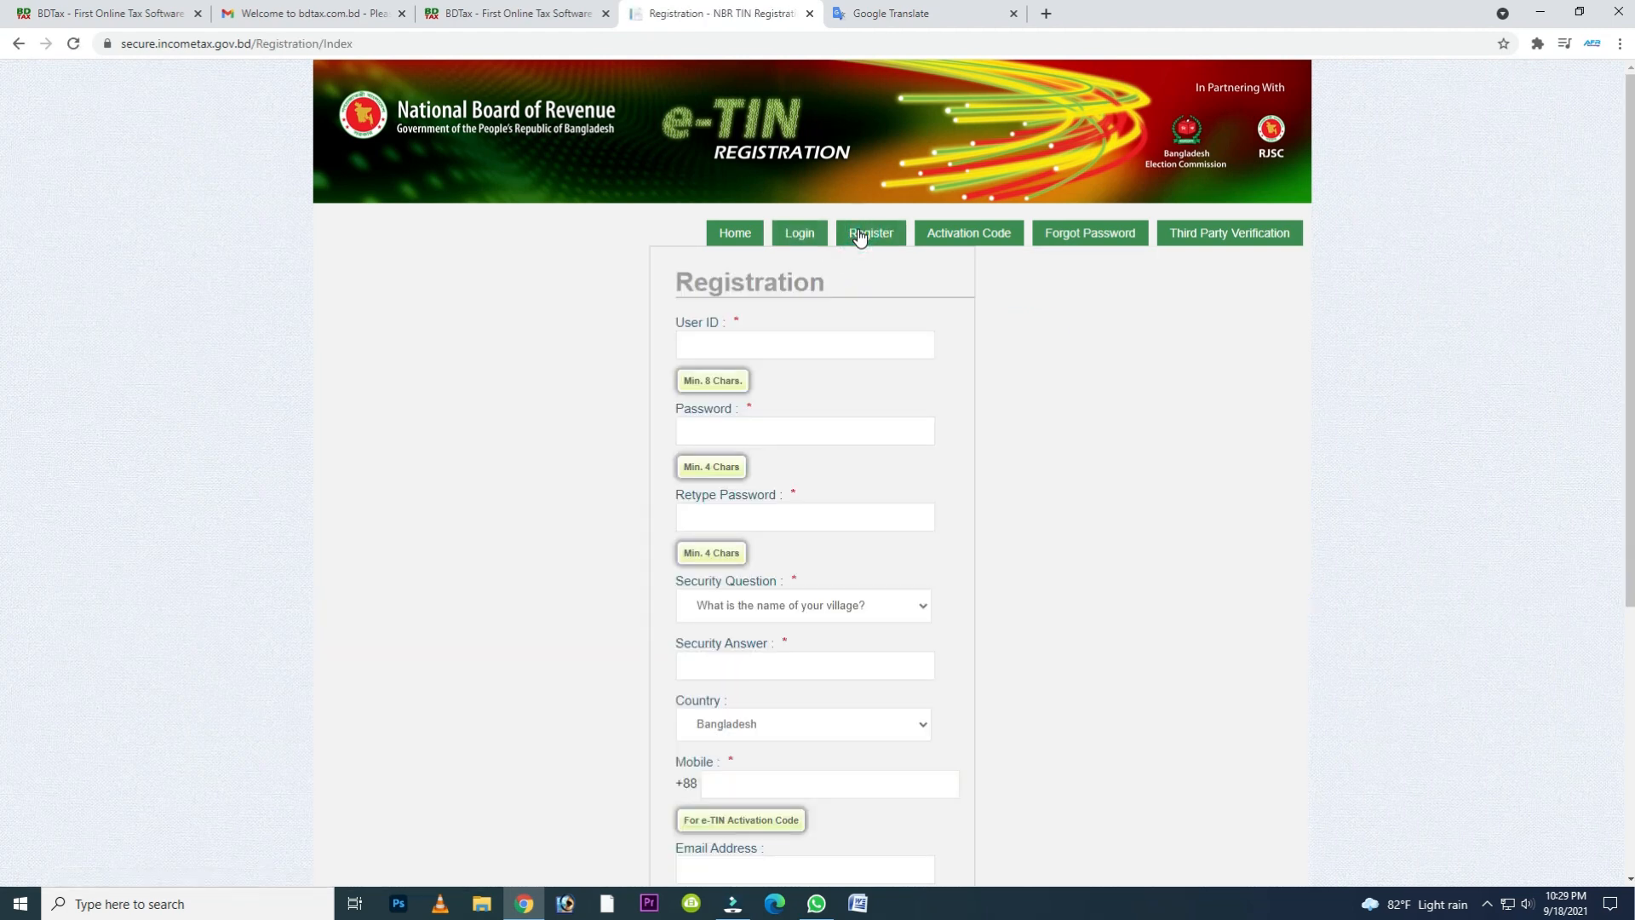
pyautogui.scroll(-5, 843, 409)
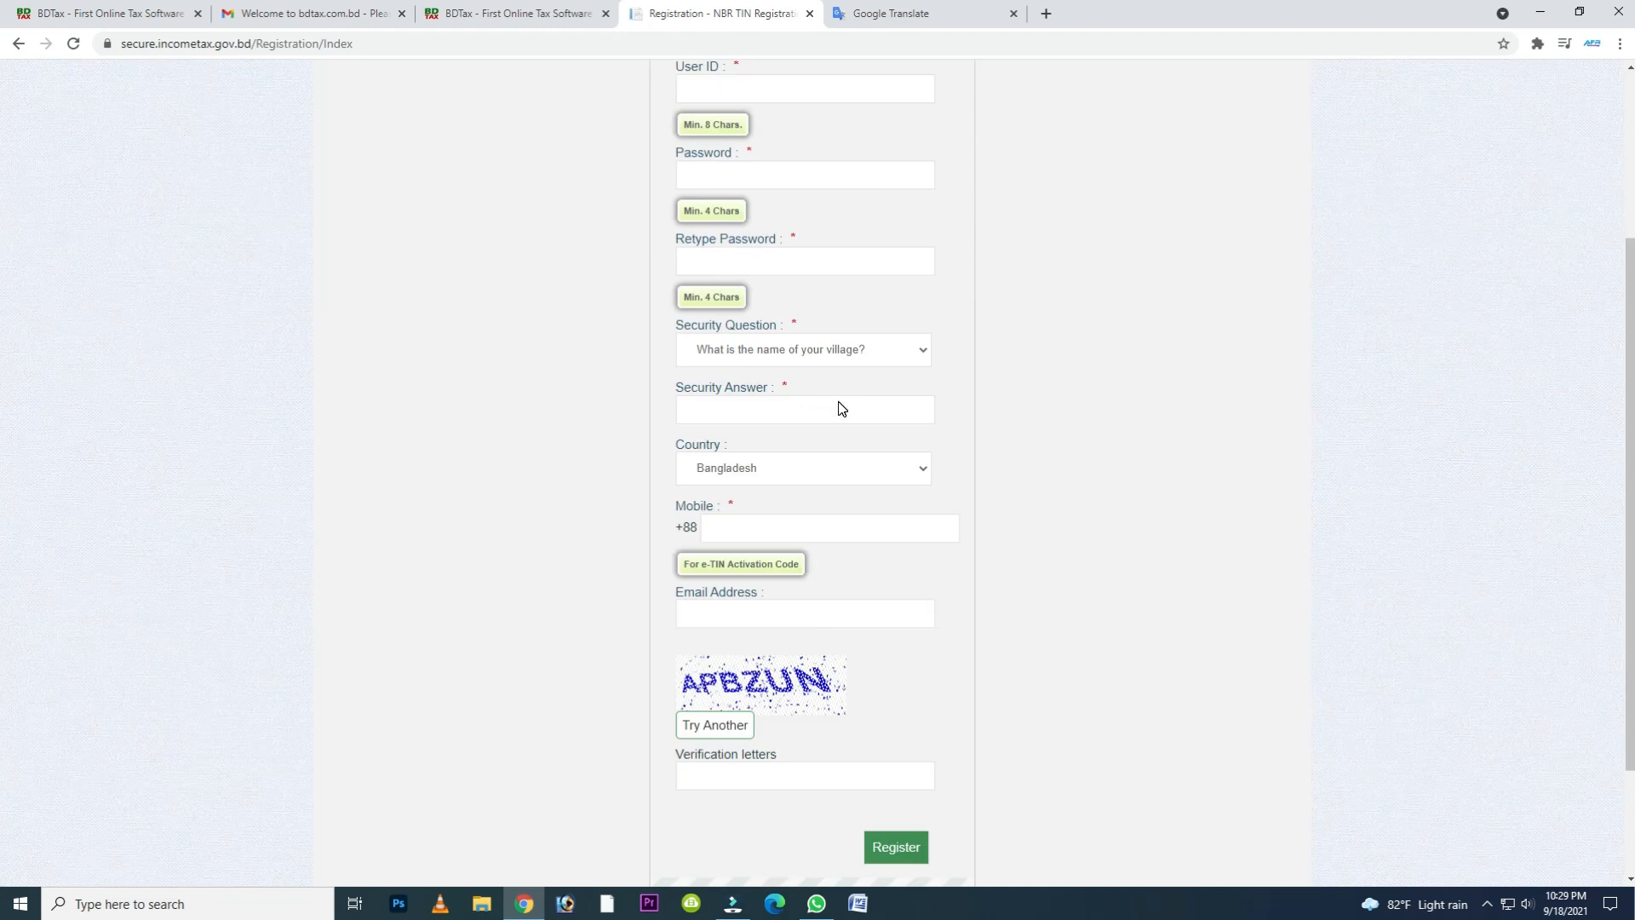
pyautogui.scroll(5, 842, 409)
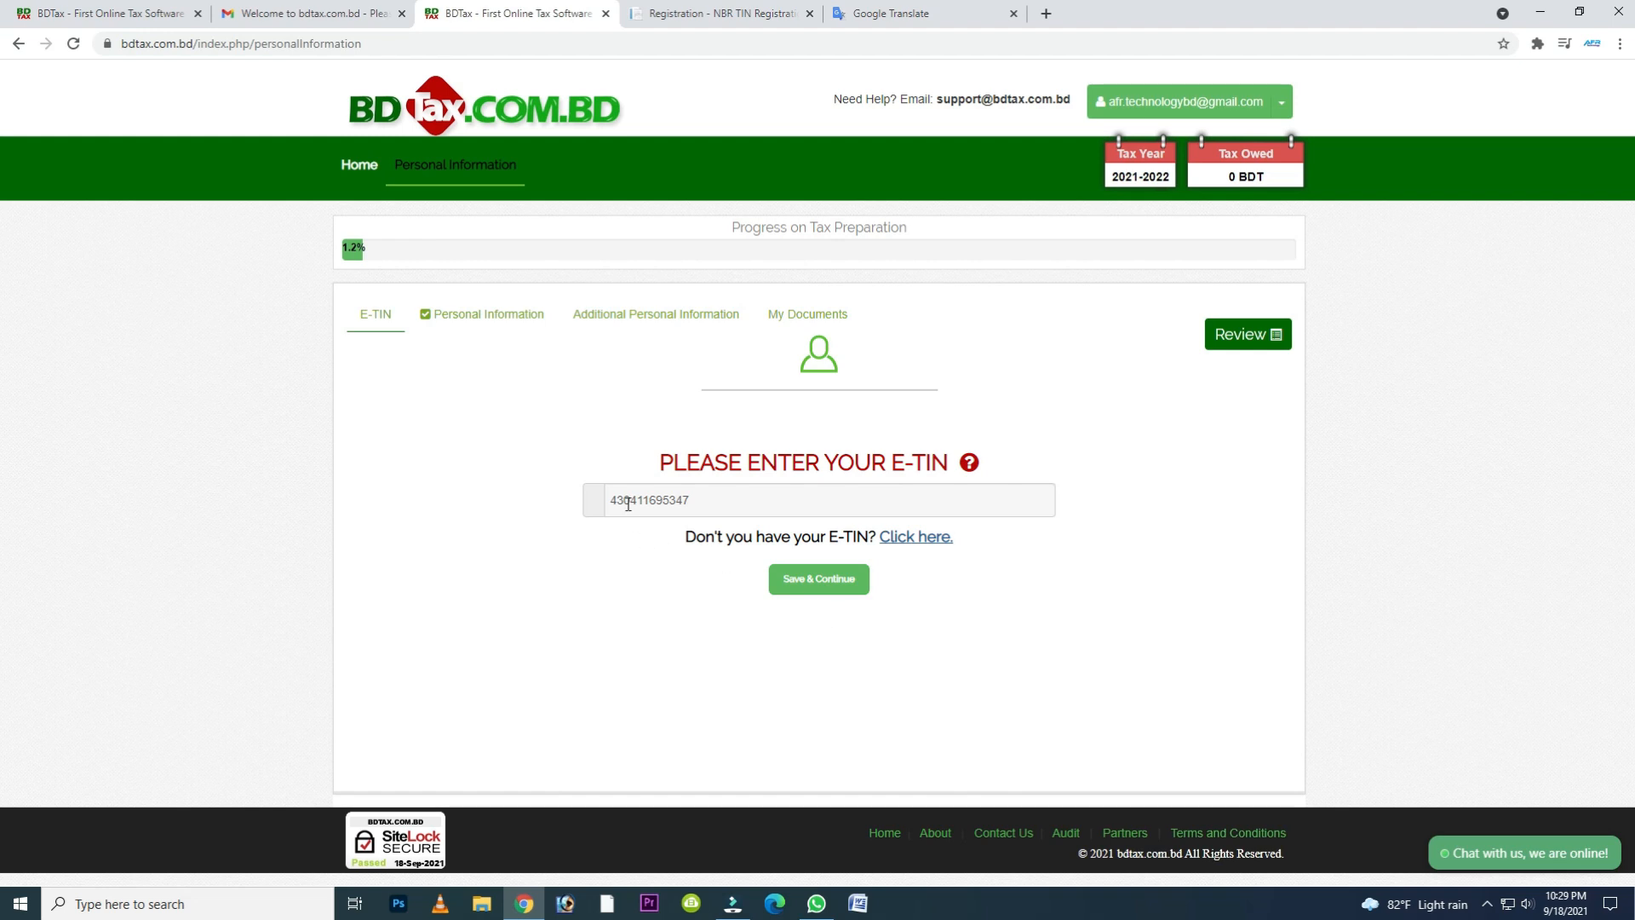
# - Save the taxpayer's E-TIN on the BDTax site and continue to the personal information
pyautogui.click(838, 596)
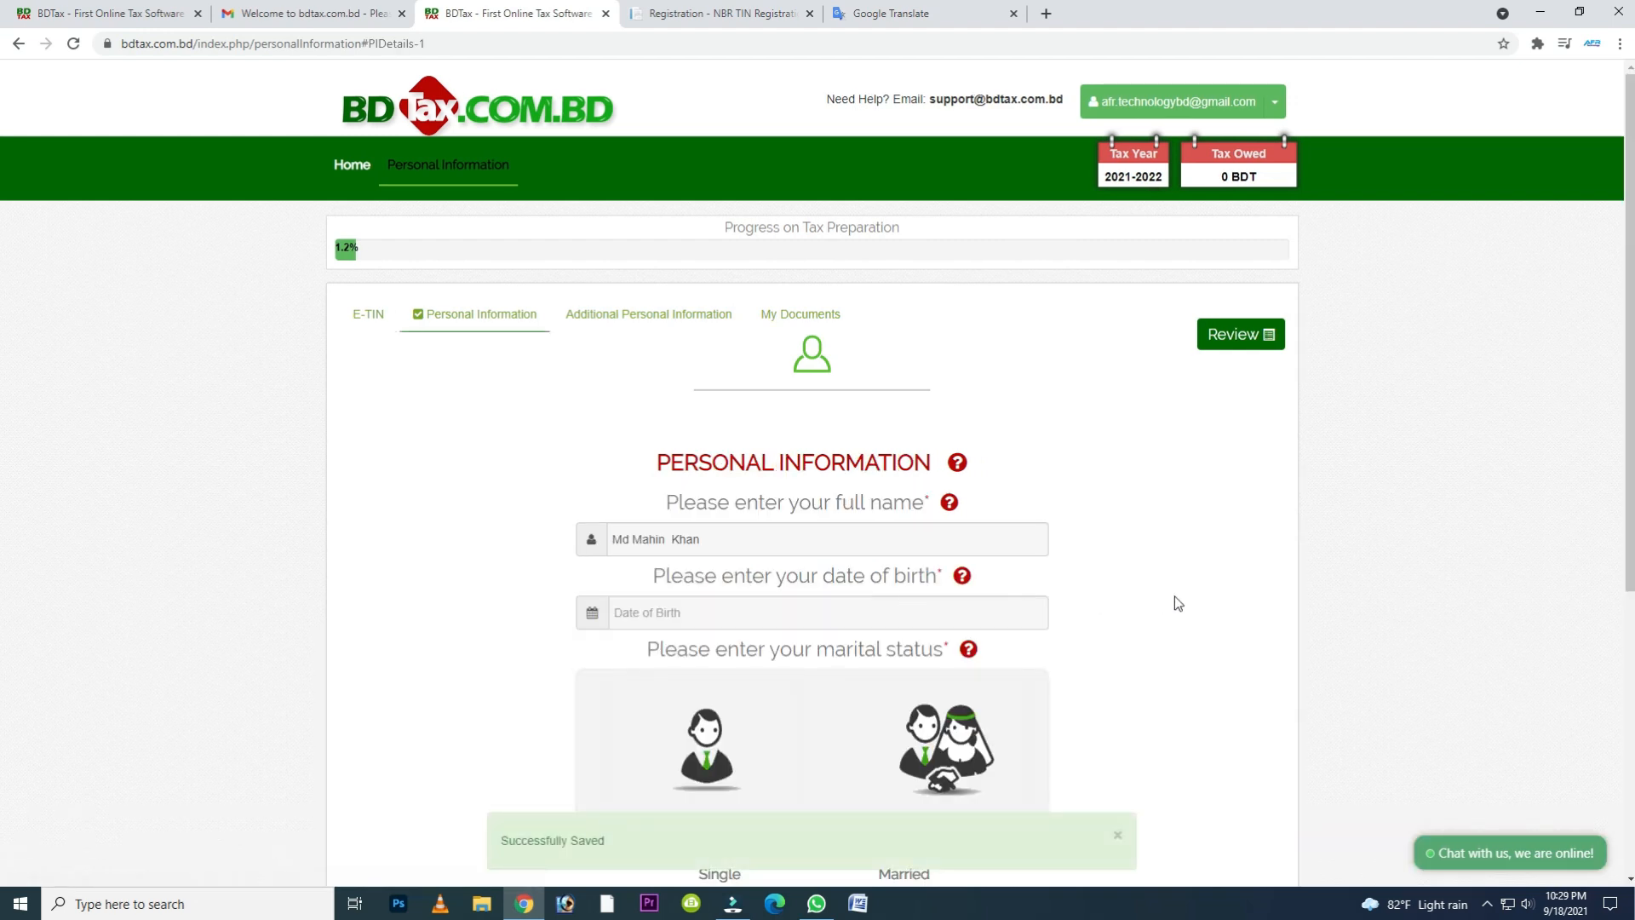
# - Pick the taxpayer's date of birth in the calendar of the personal information form
pyautogui.scroll(-2, 1178, 603)
pyautogui.click(751, 392)
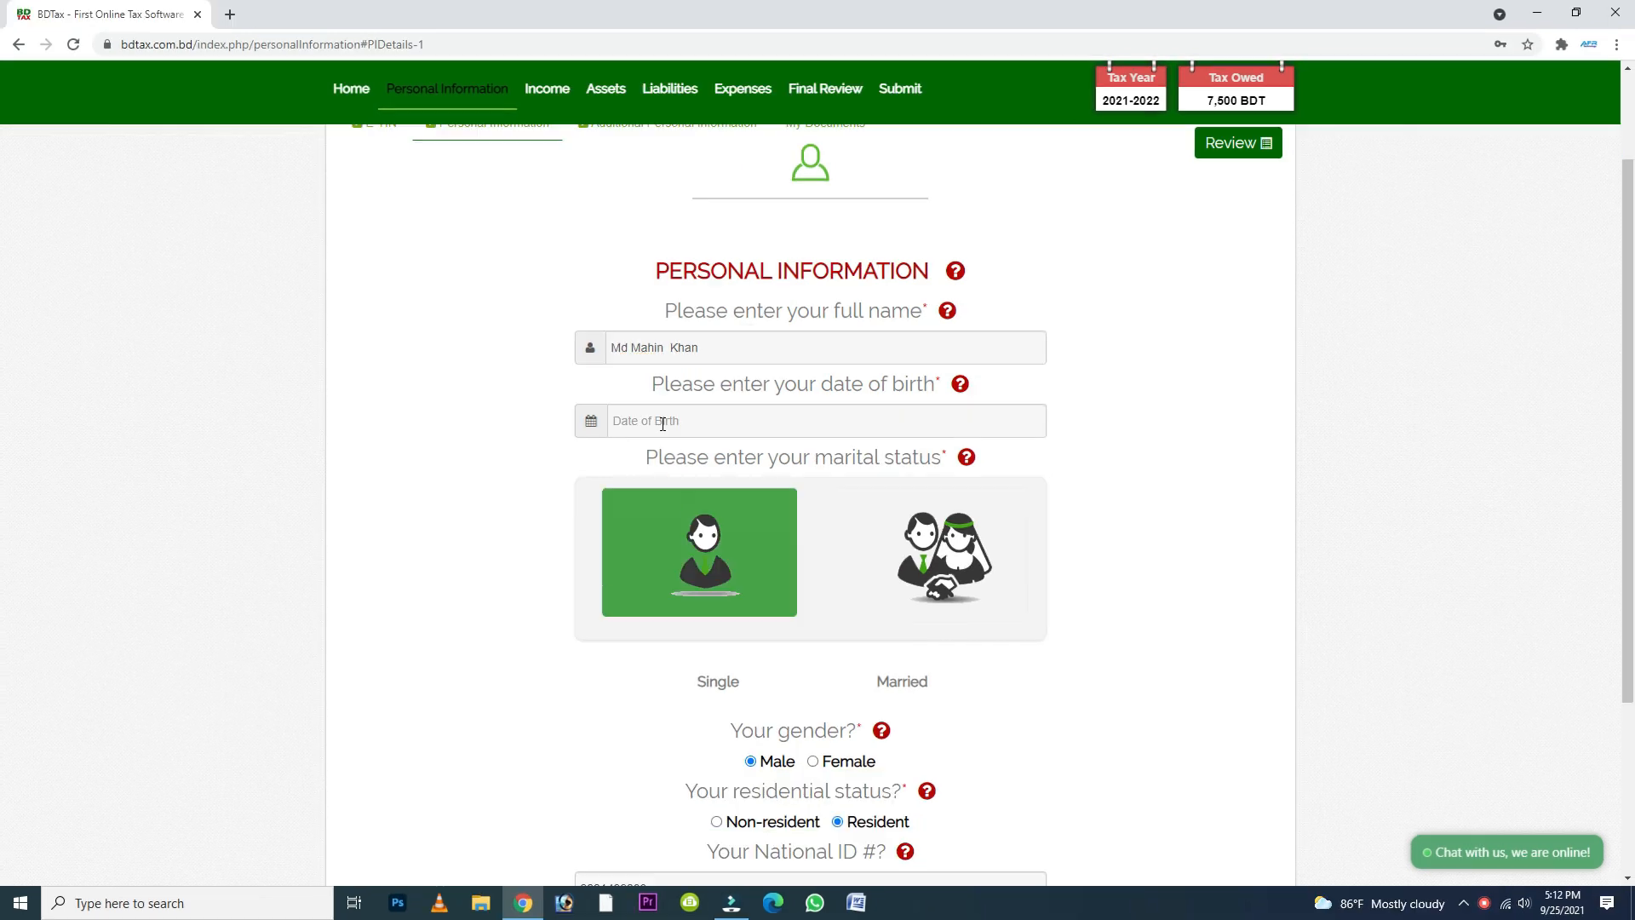
pyautogui.click(662, 423)
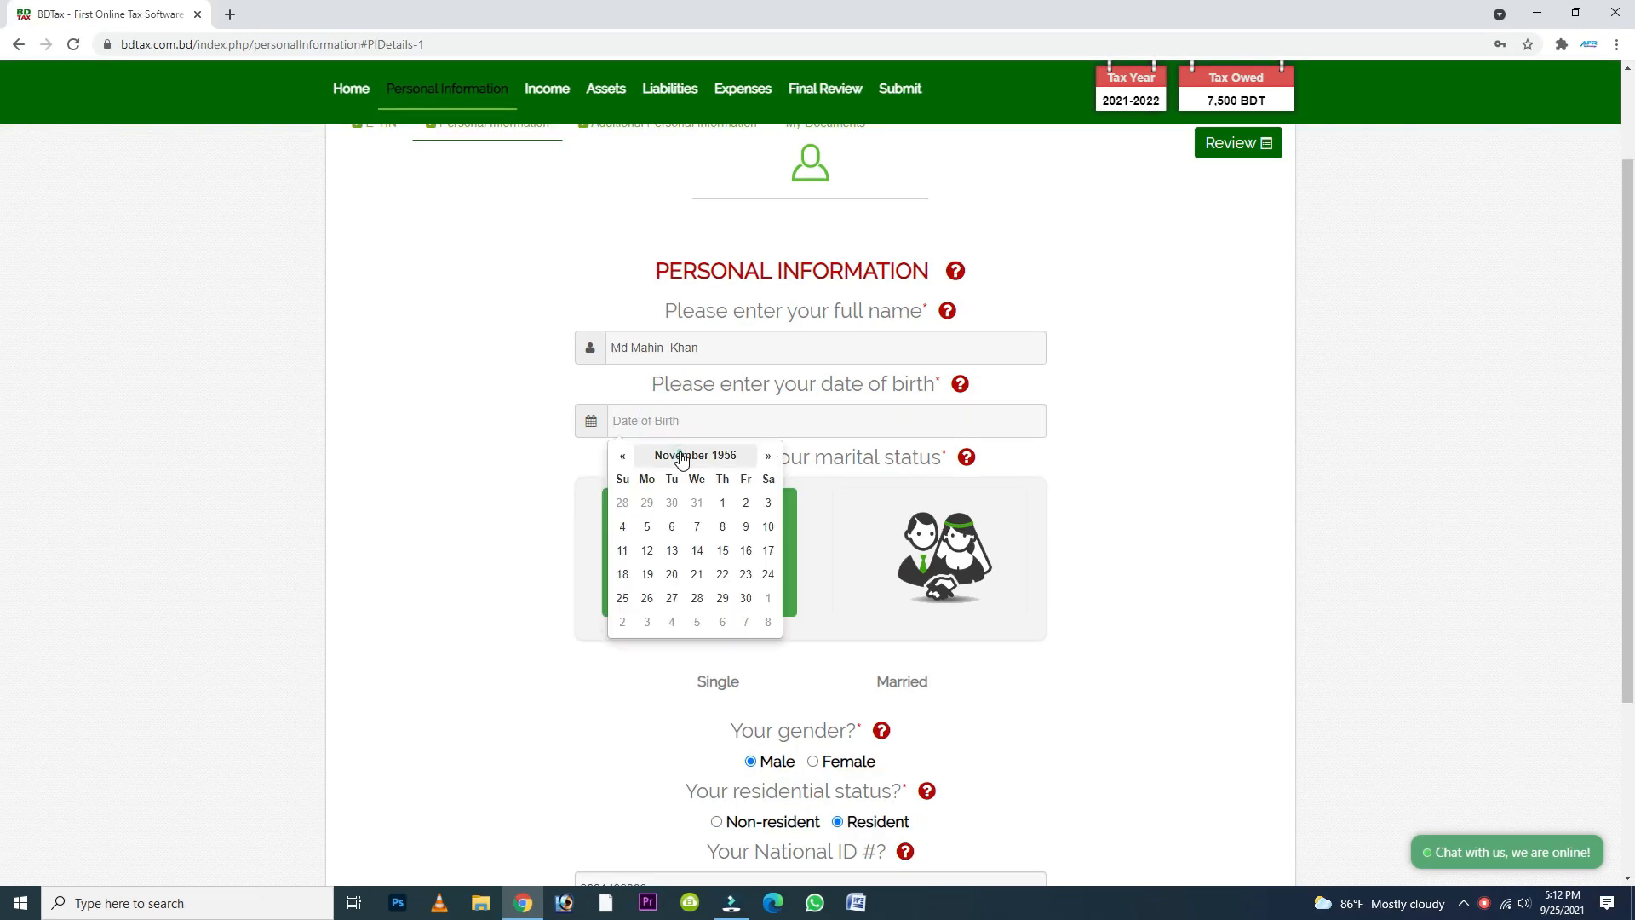
pyautogui.click(682, 457)
pyautogui.click(619, 457)
pyautogui.click(619, 458)
pyautogui.click(619, 457)
pyautogui.click(619, 458)
pyautogui.click(671, 498)
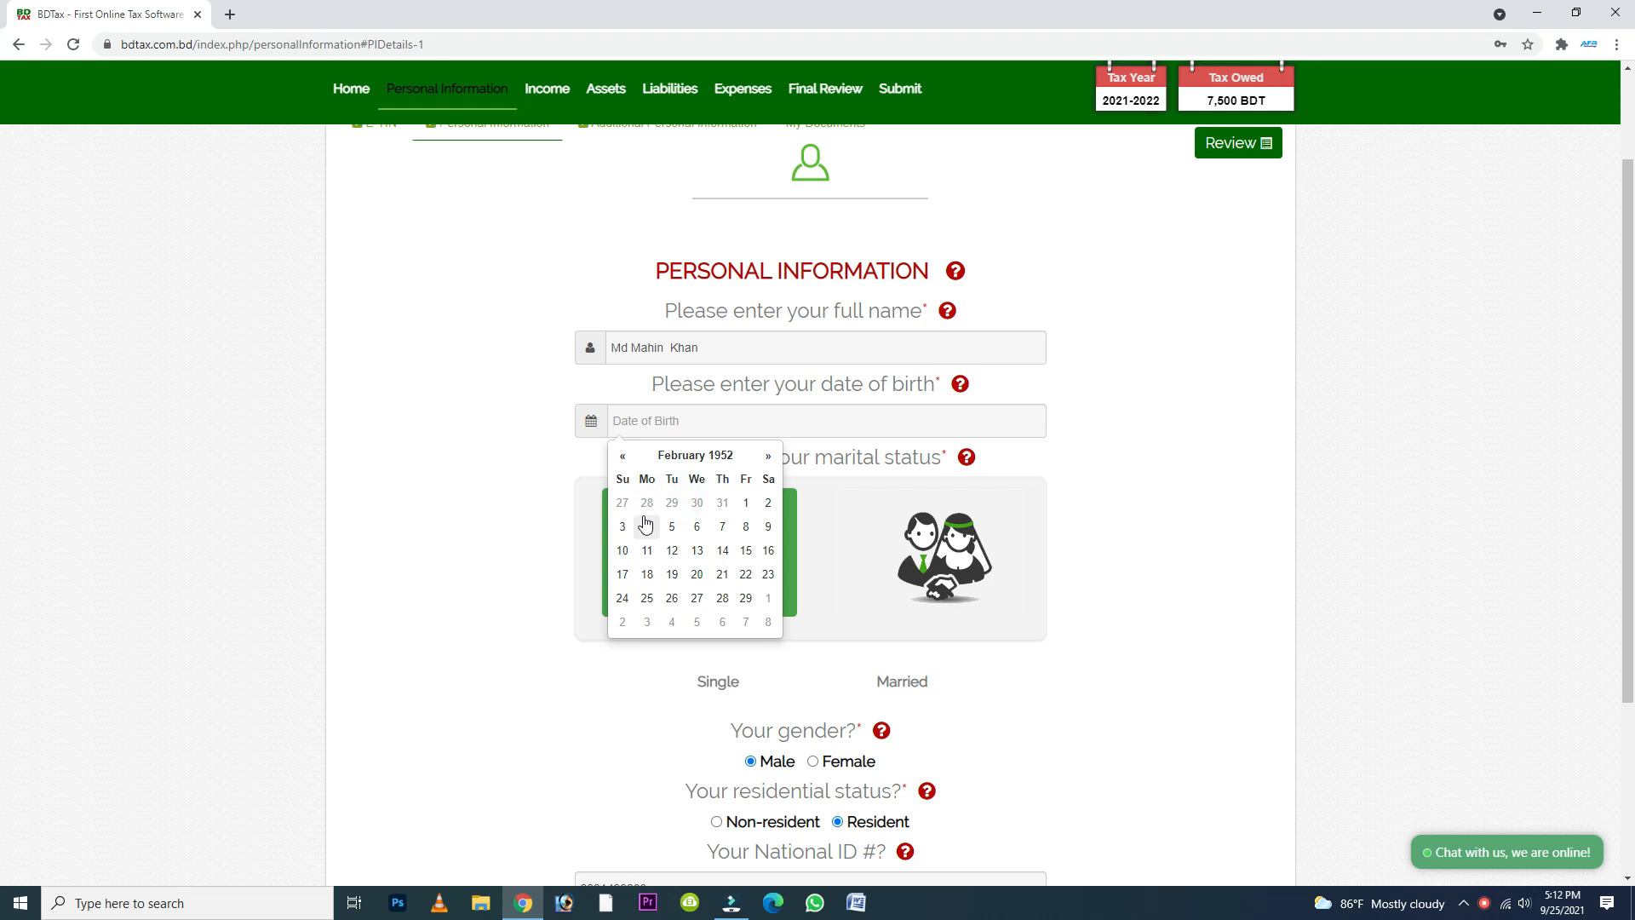
pyautogui.click(647, 551)
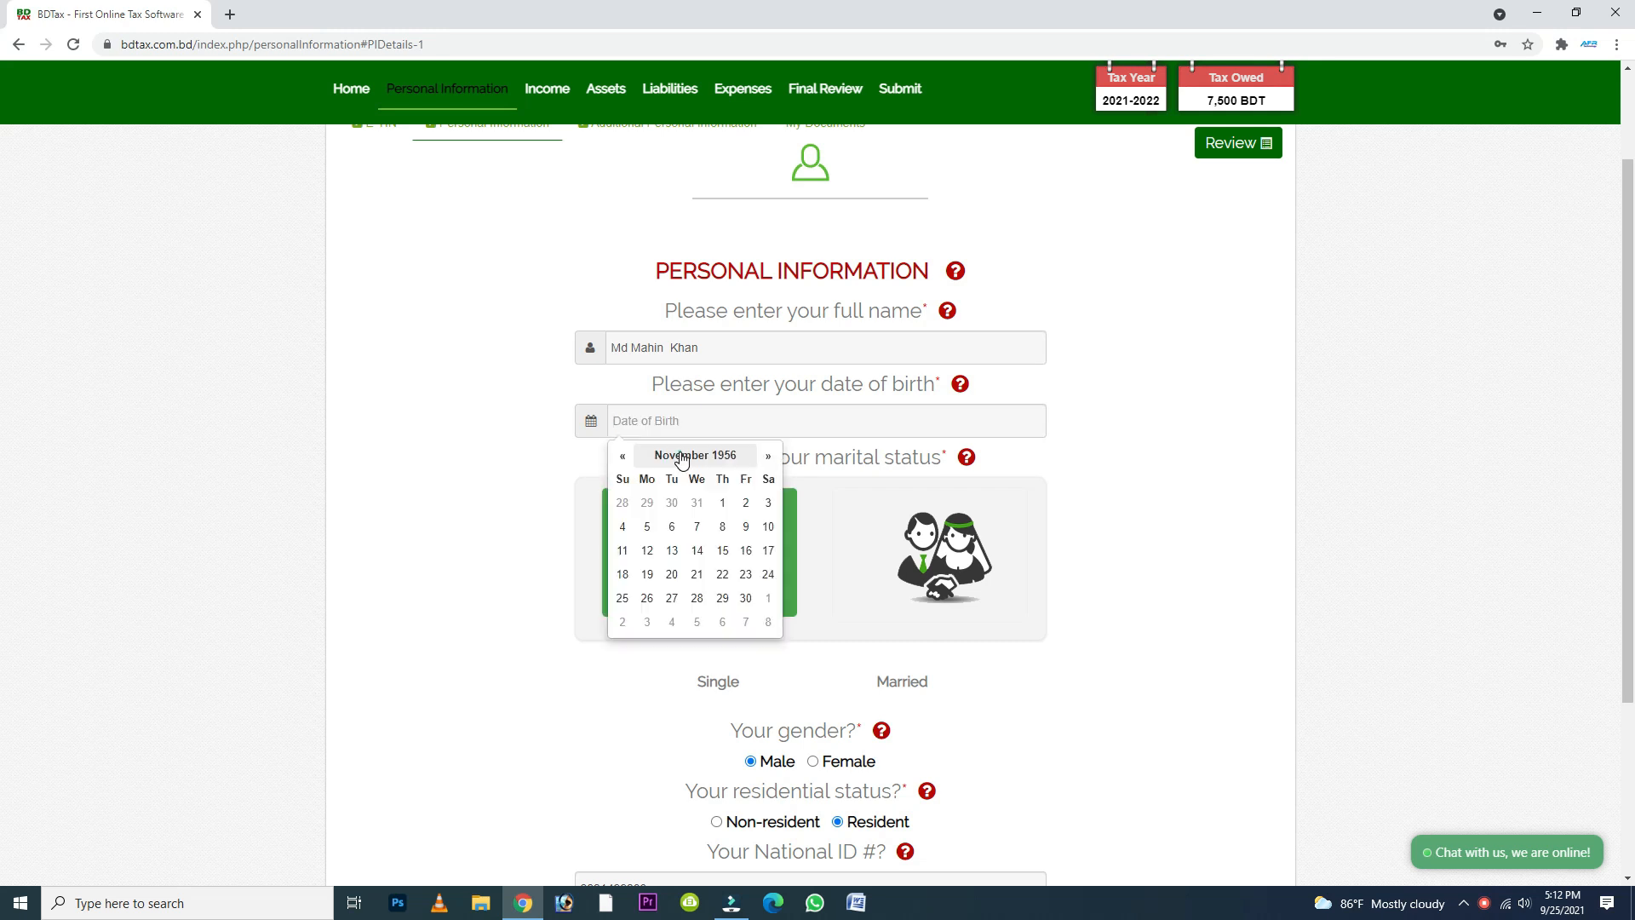
pyautogui.click(681, 457)
pyautogui.doubleClick(619, 460)
pyautogui.doubleClick(619, 460)
pyautogui.click(671, 497)
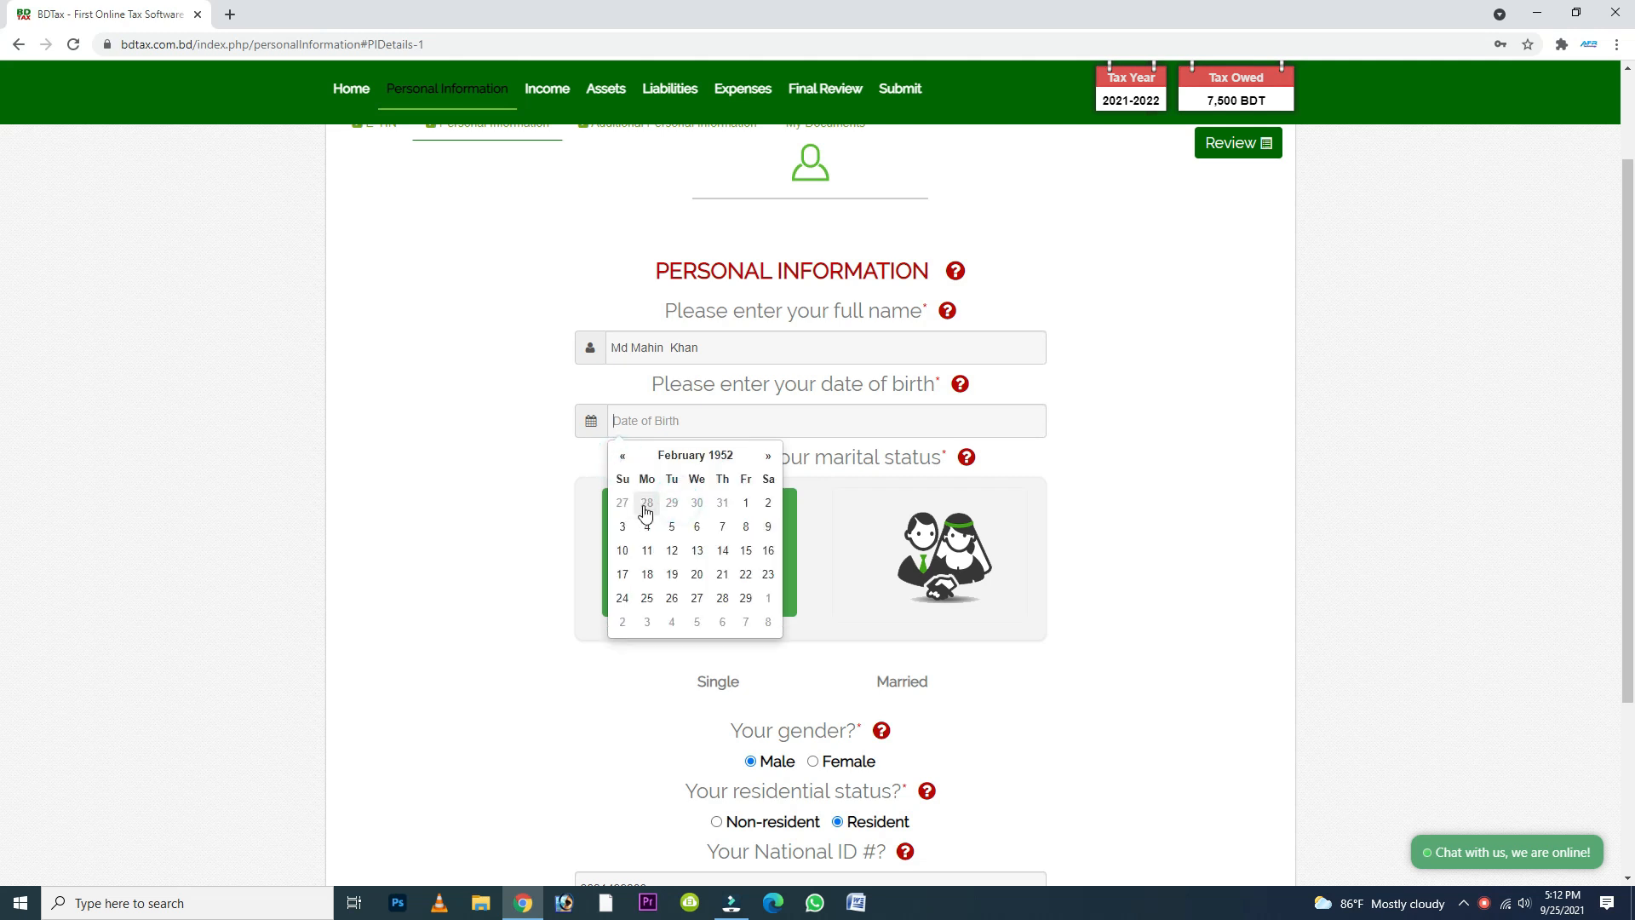
pyautogui.click(648, 552)
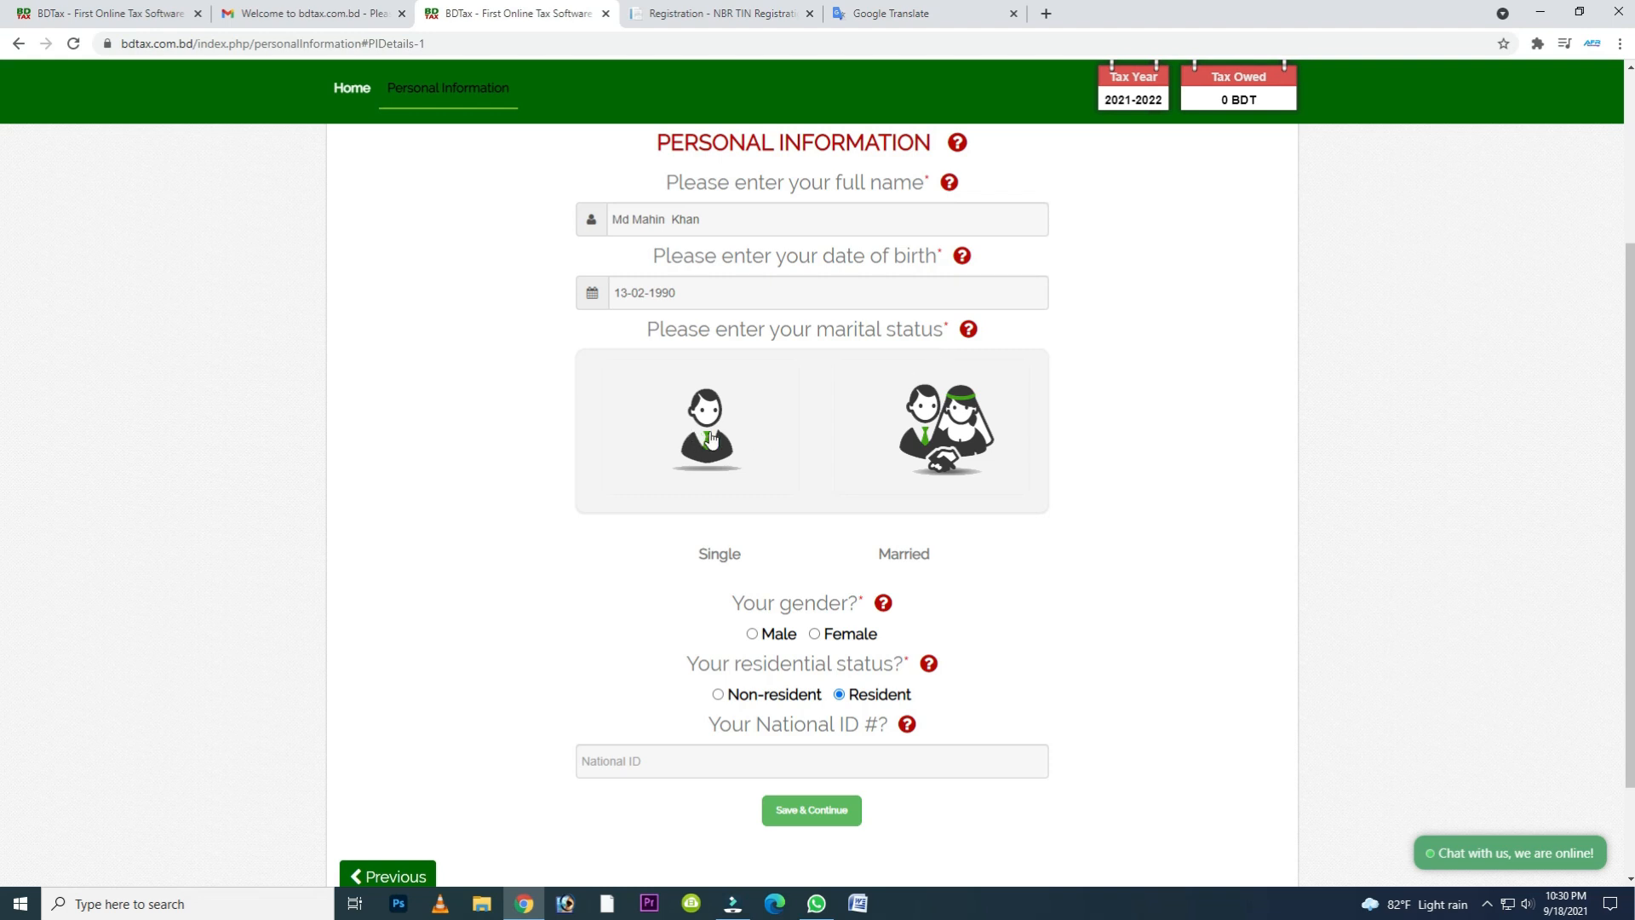
# - Try Married as the marital status, and set it to Single
pyautogui.click(941, 443)
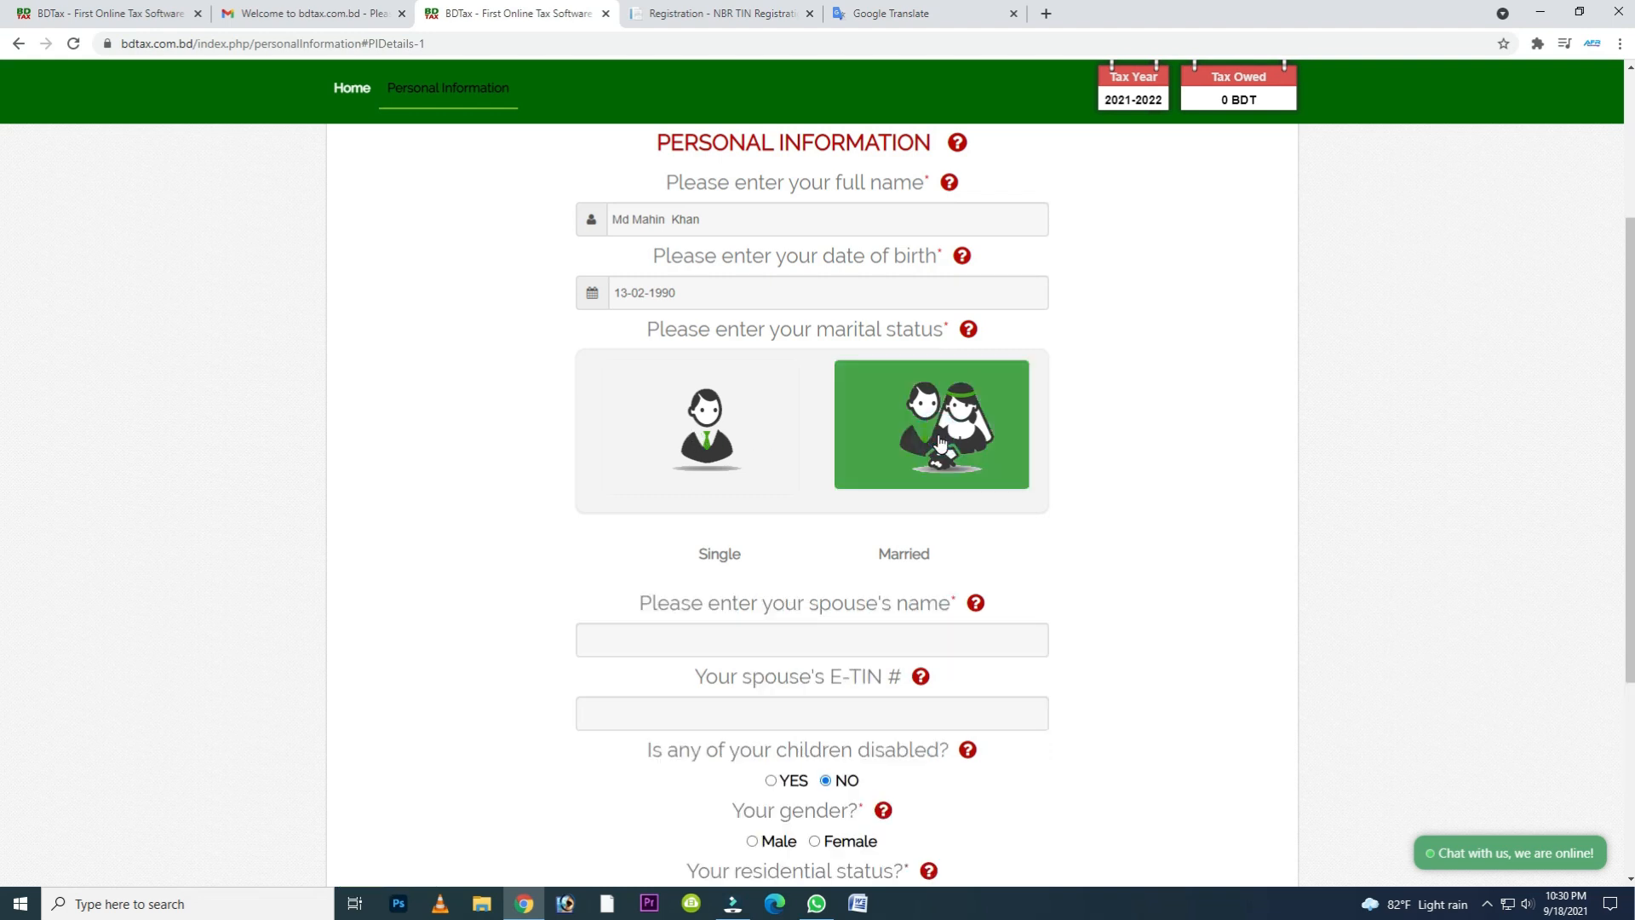
pyautogui.scroll(-1, 937, 445)
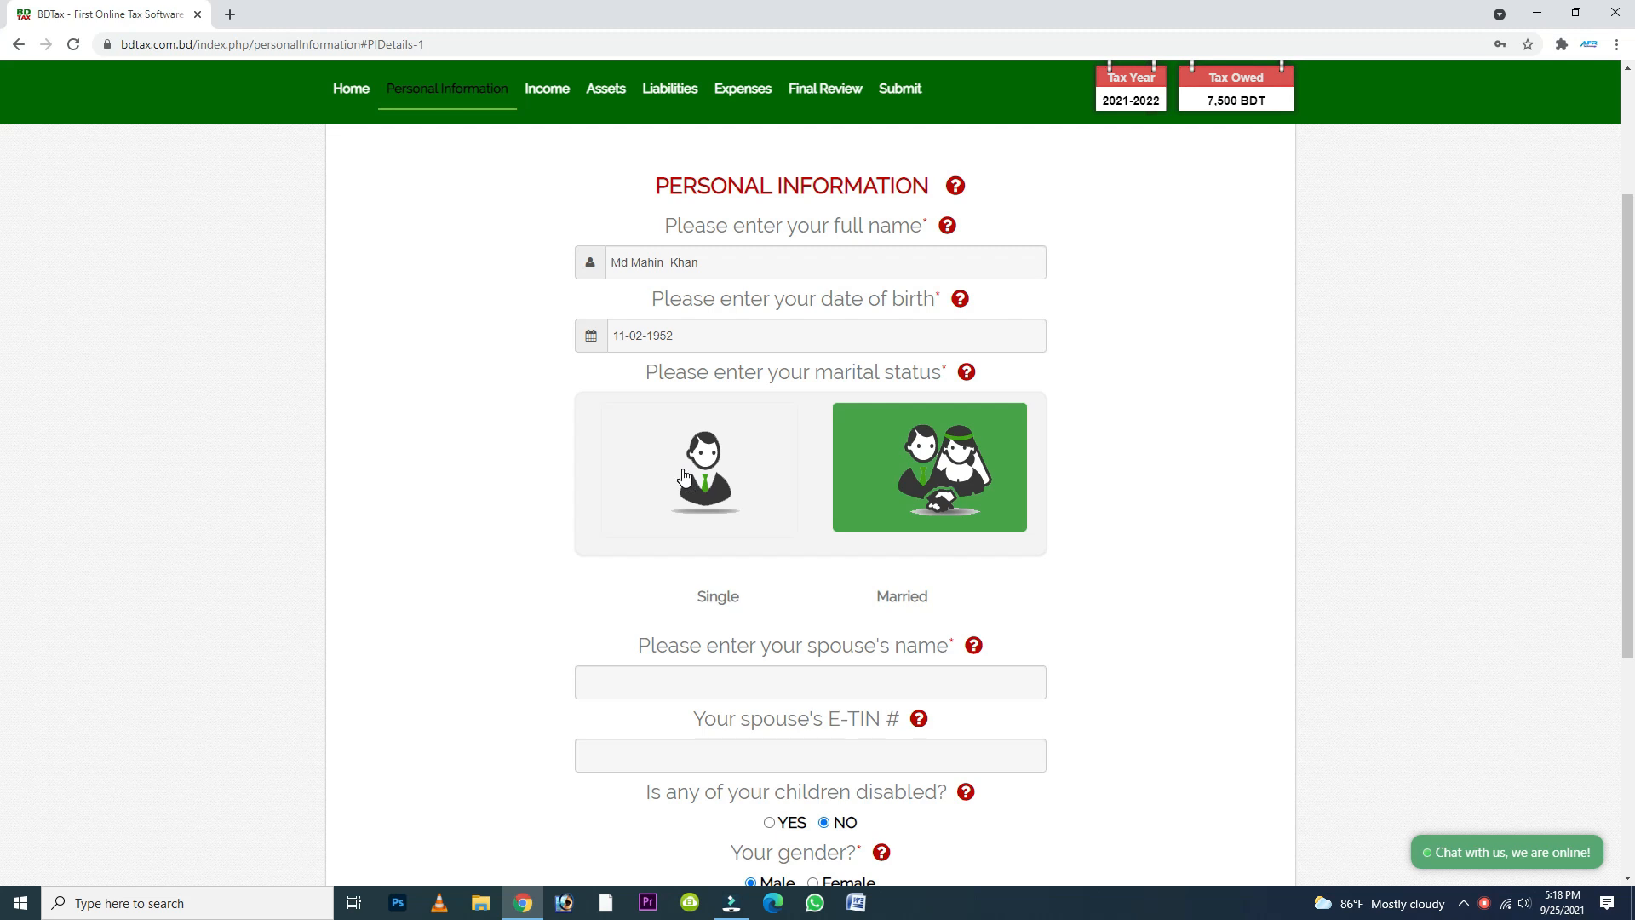
pyautogui.click(684, 477)
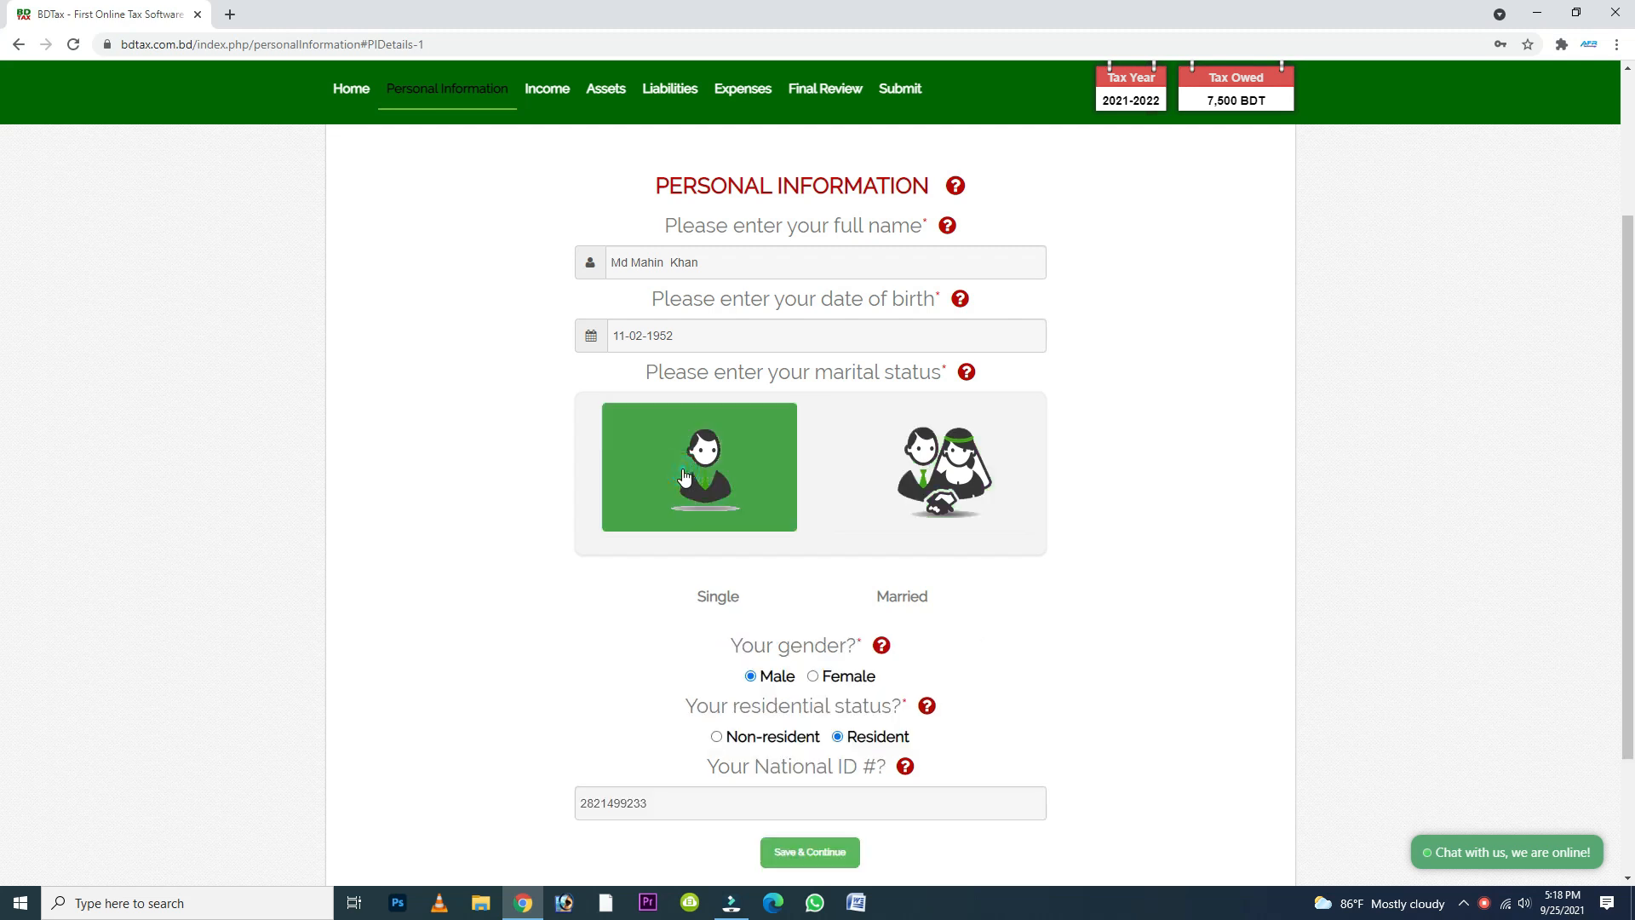
# - Try Married as the marital status and examine the spouse's name and E-TIN fields
pyautogui.click(940, 475)
pyautogui.scroll(-1, 940, 476)
pyautogui.click(743, 598)
pyautogui.click(708, 669)
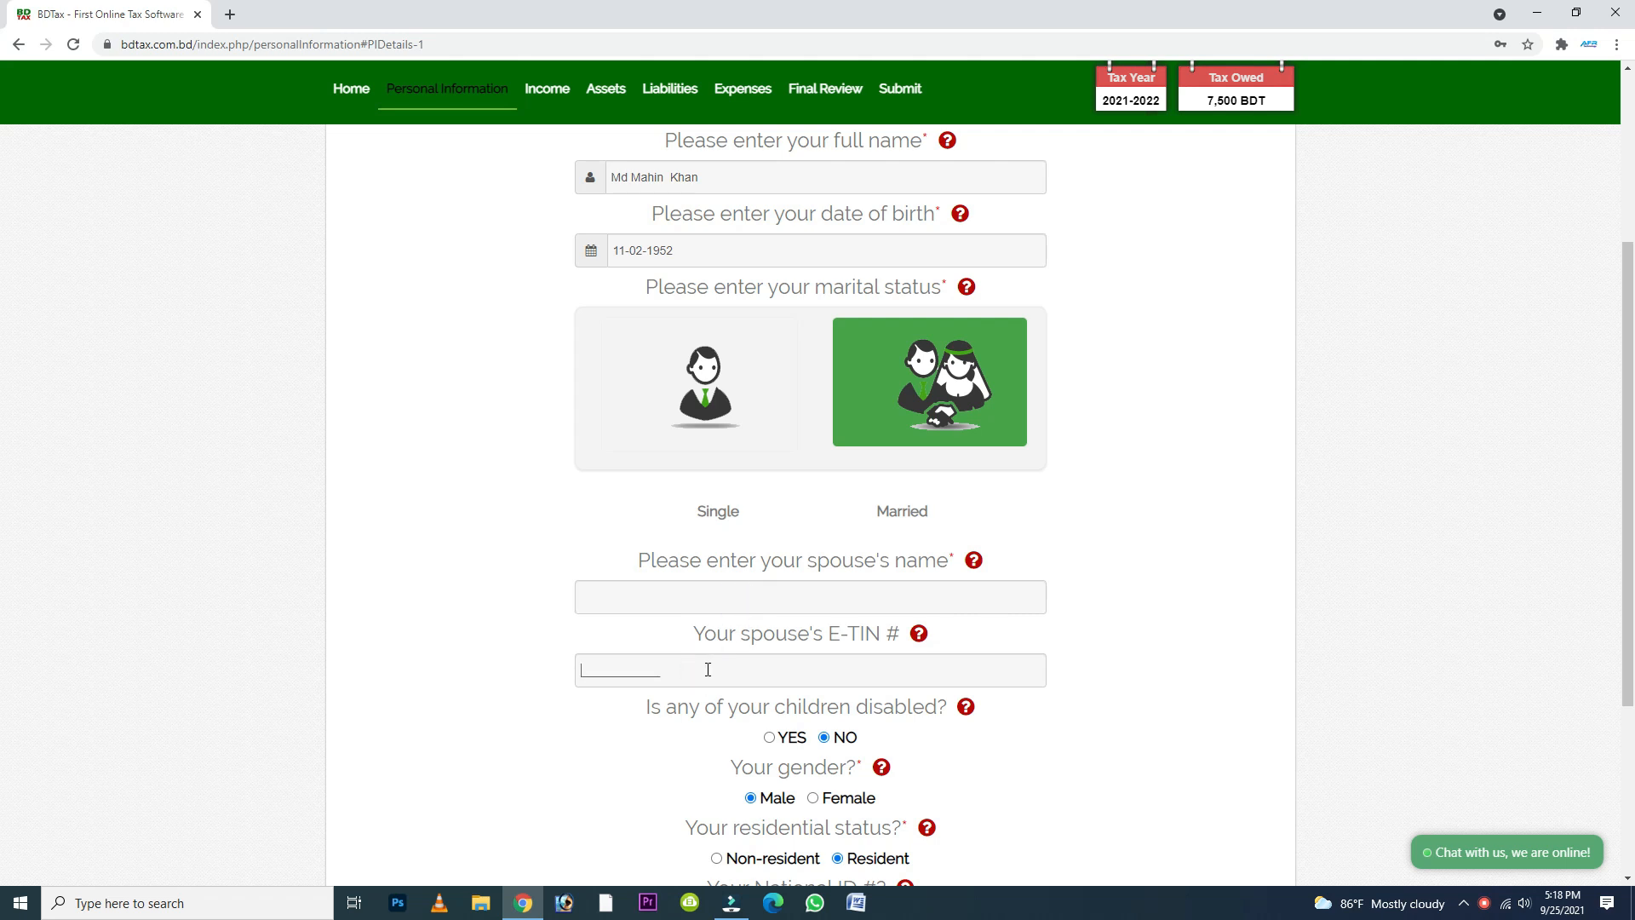
pyautogui.rightClick(1484, 903)
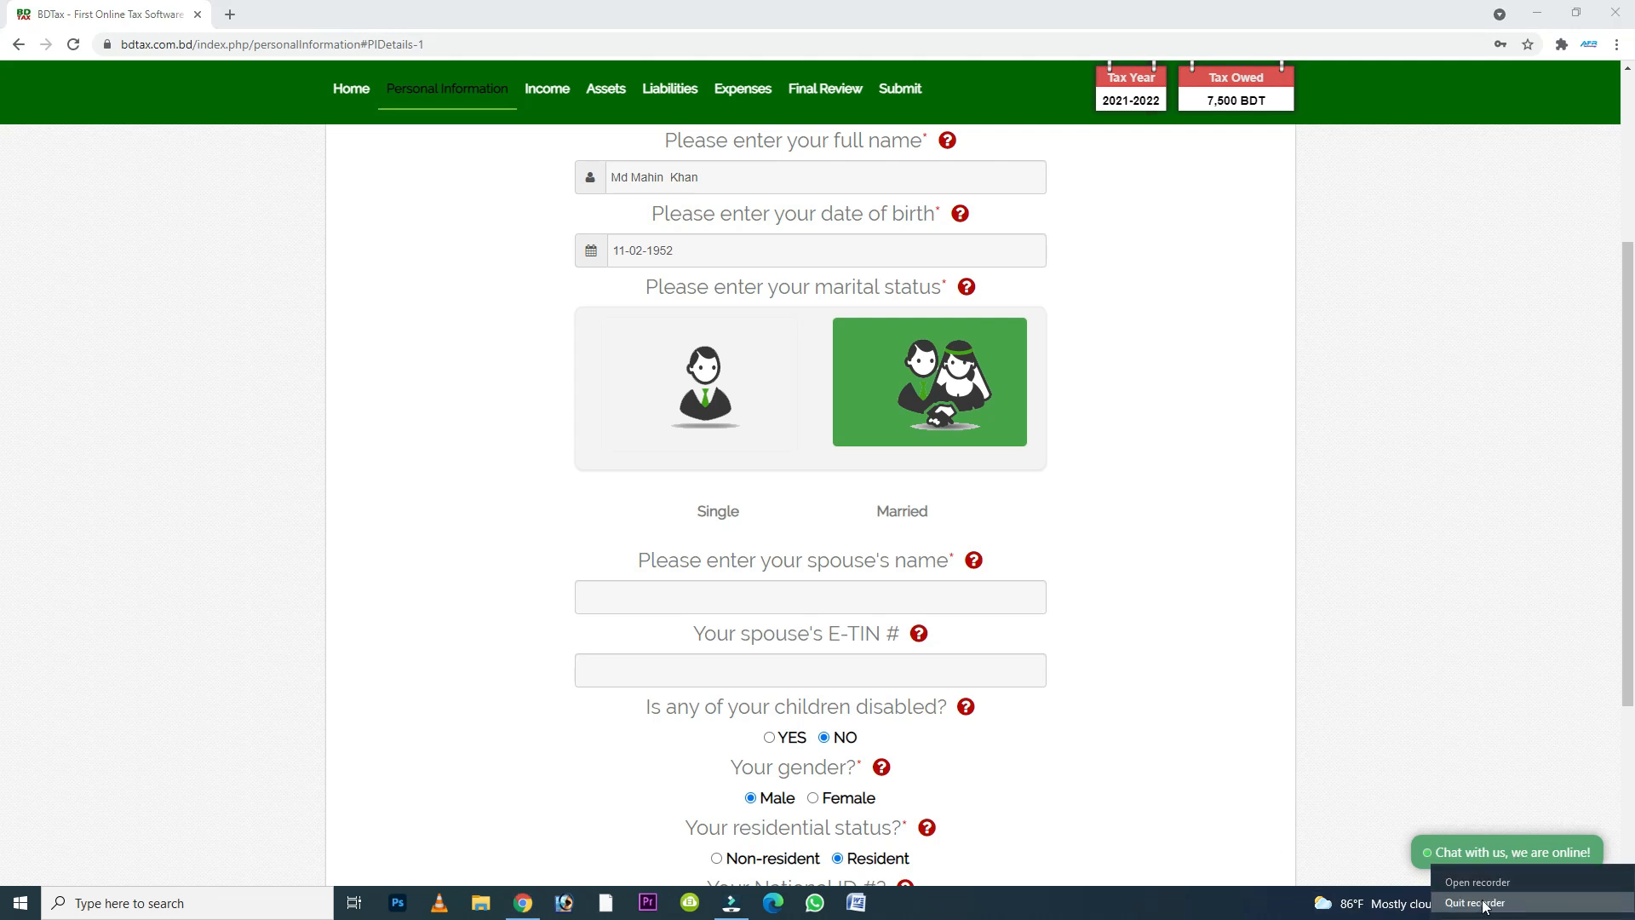
pyautogui.click(1491, 901)
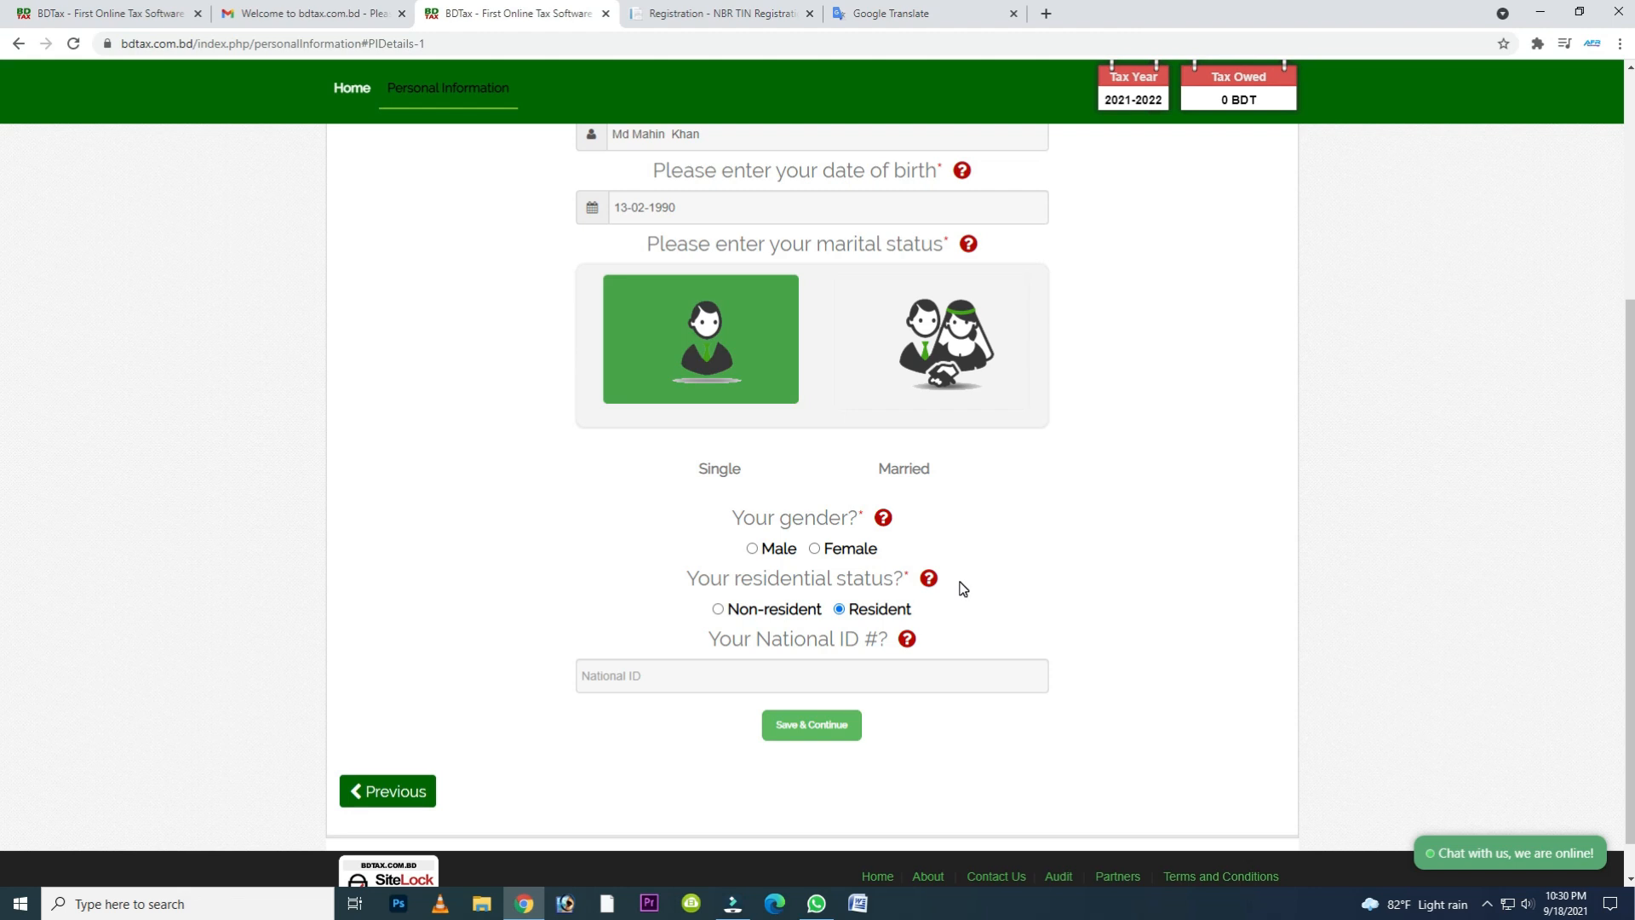
# - Set the gender to Male, enter the National ID number, and save the personal information to continue
pyautogui.scroll(-1, 962, 588)
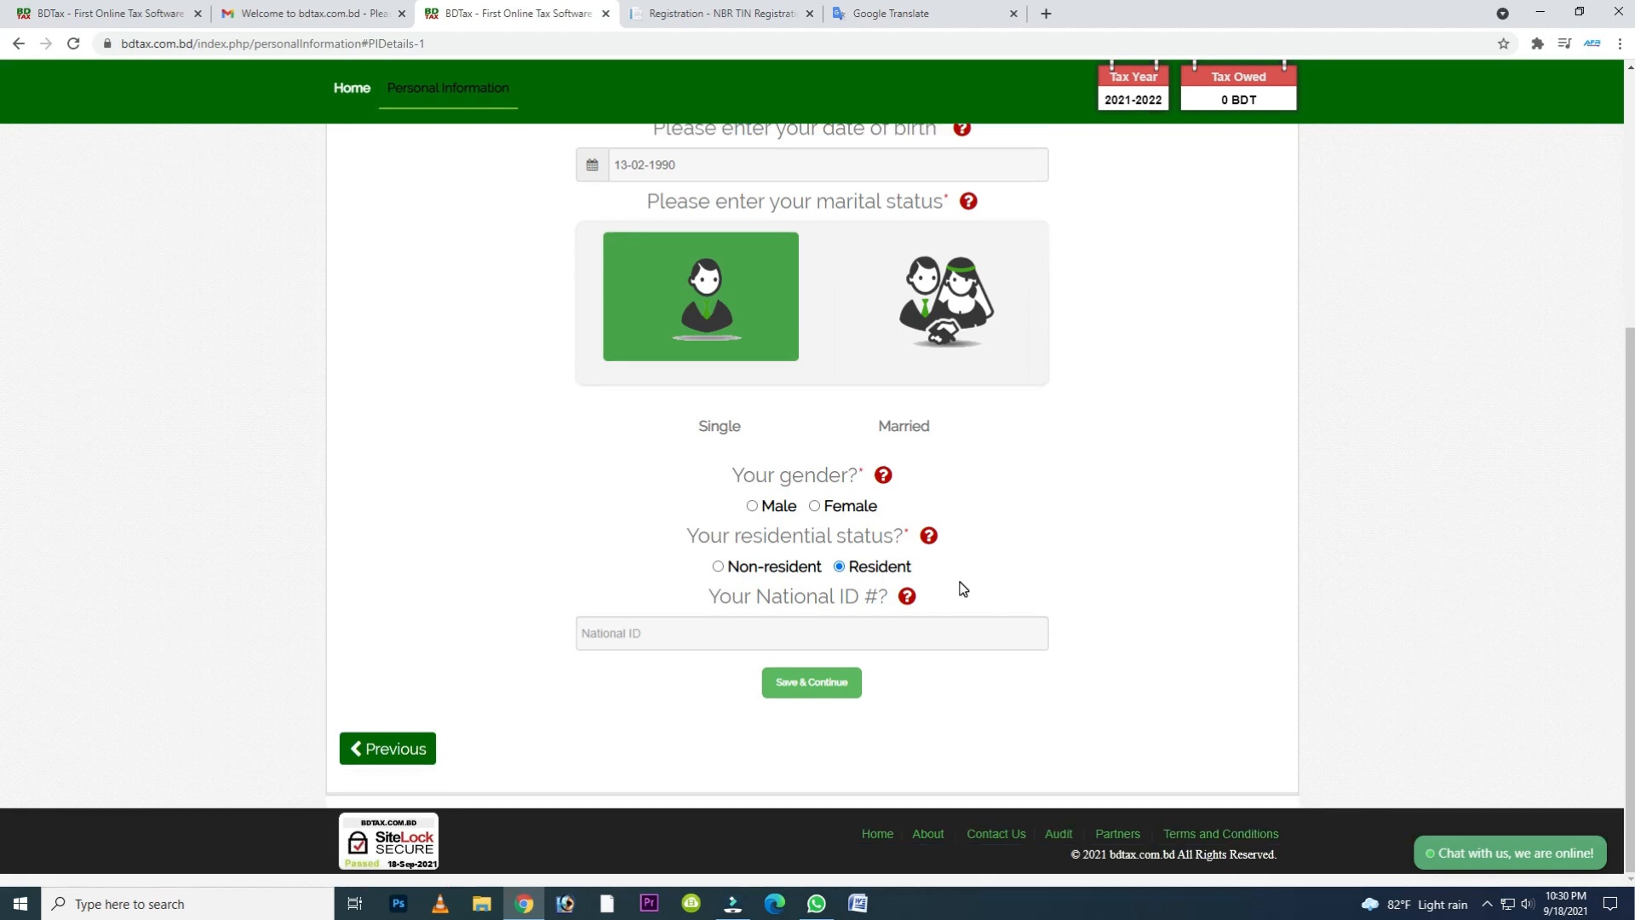
pyautogui.moveTo(816, 475); pyautogui.dragTo(850, 479)
pyautogui.click(752, 506)
pyautogui.click(712, 598)
pyautogui.click(809, 686)
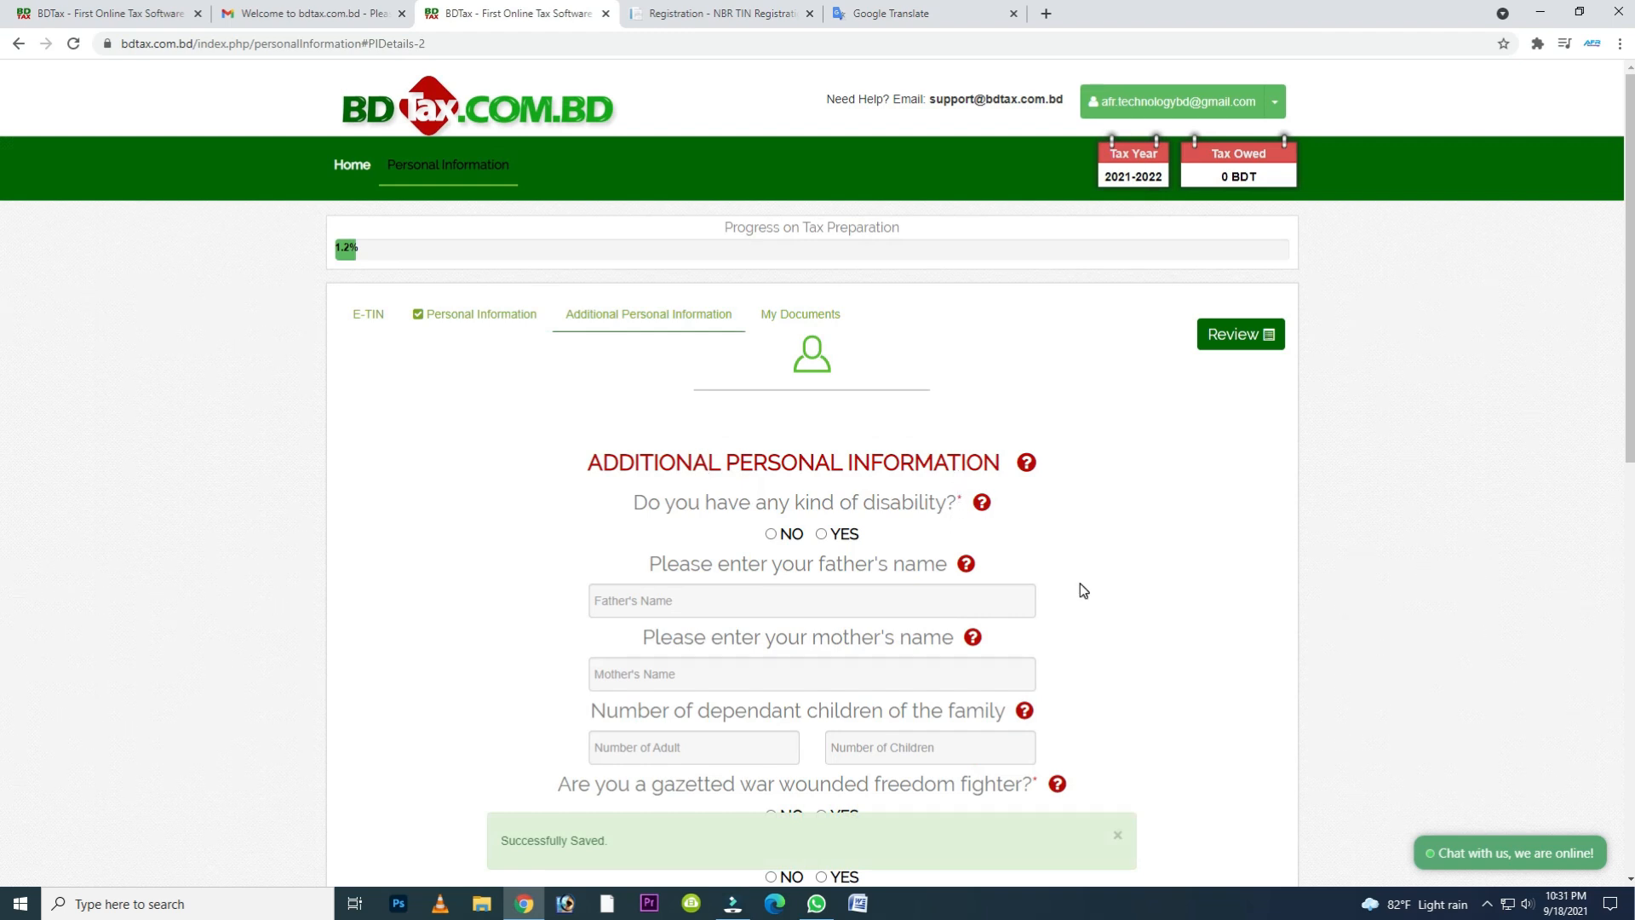
# - Answer No to the disability question and enter the father's and mother's names
pyautogui.moveTo(647, 503); pyautogui.dragTo(948, 526)
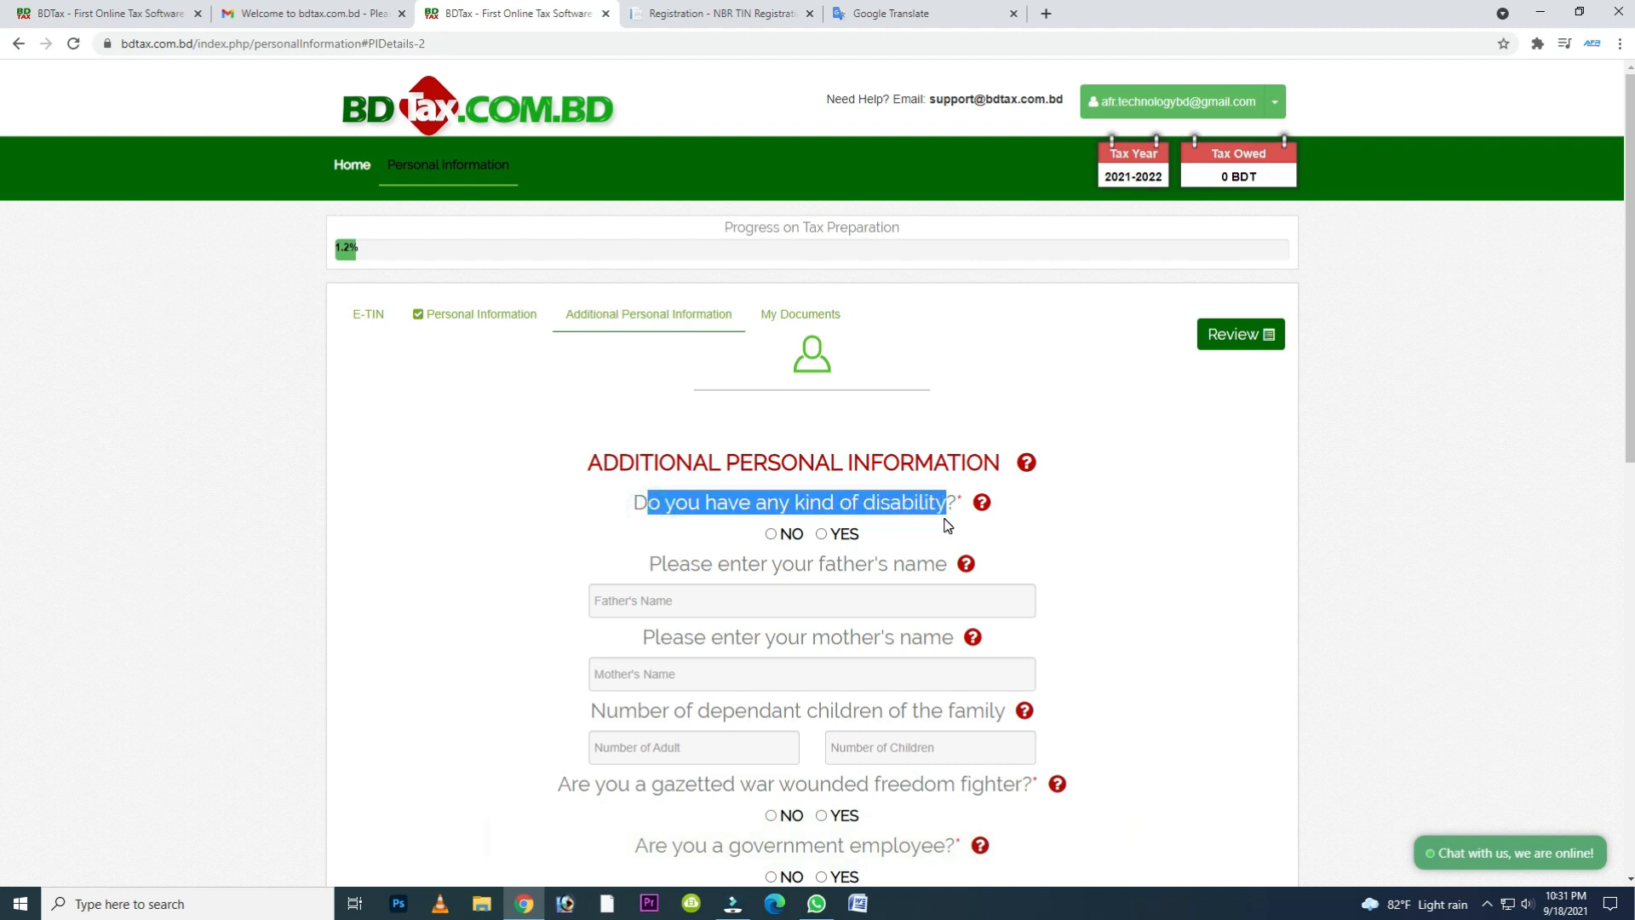
pyautogui.click(771, 534)
pyautogui.click(651, 566)
pyautogui.click(662, 596)
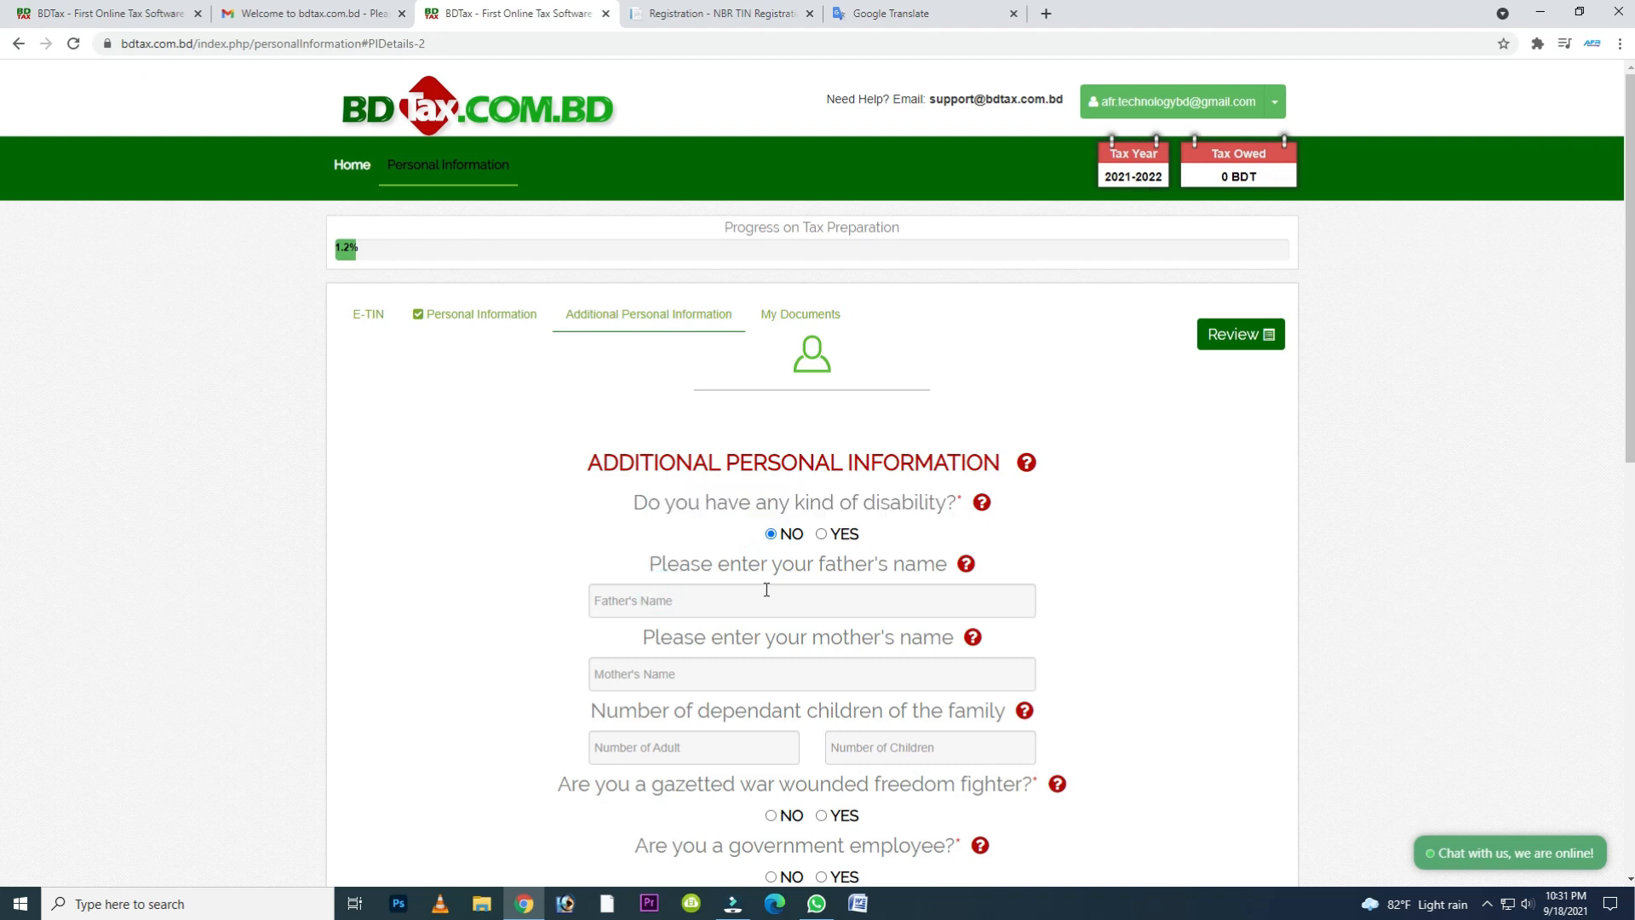
pyautogui.click(720, 681)
# - Enter 2 adults and 2 children for the family's dependants
pyautogui.scroll(-3, 690, 674)
pyautogui.click(677, 757)
pyautogui.write('2')
pyautogui.click(909, 510)
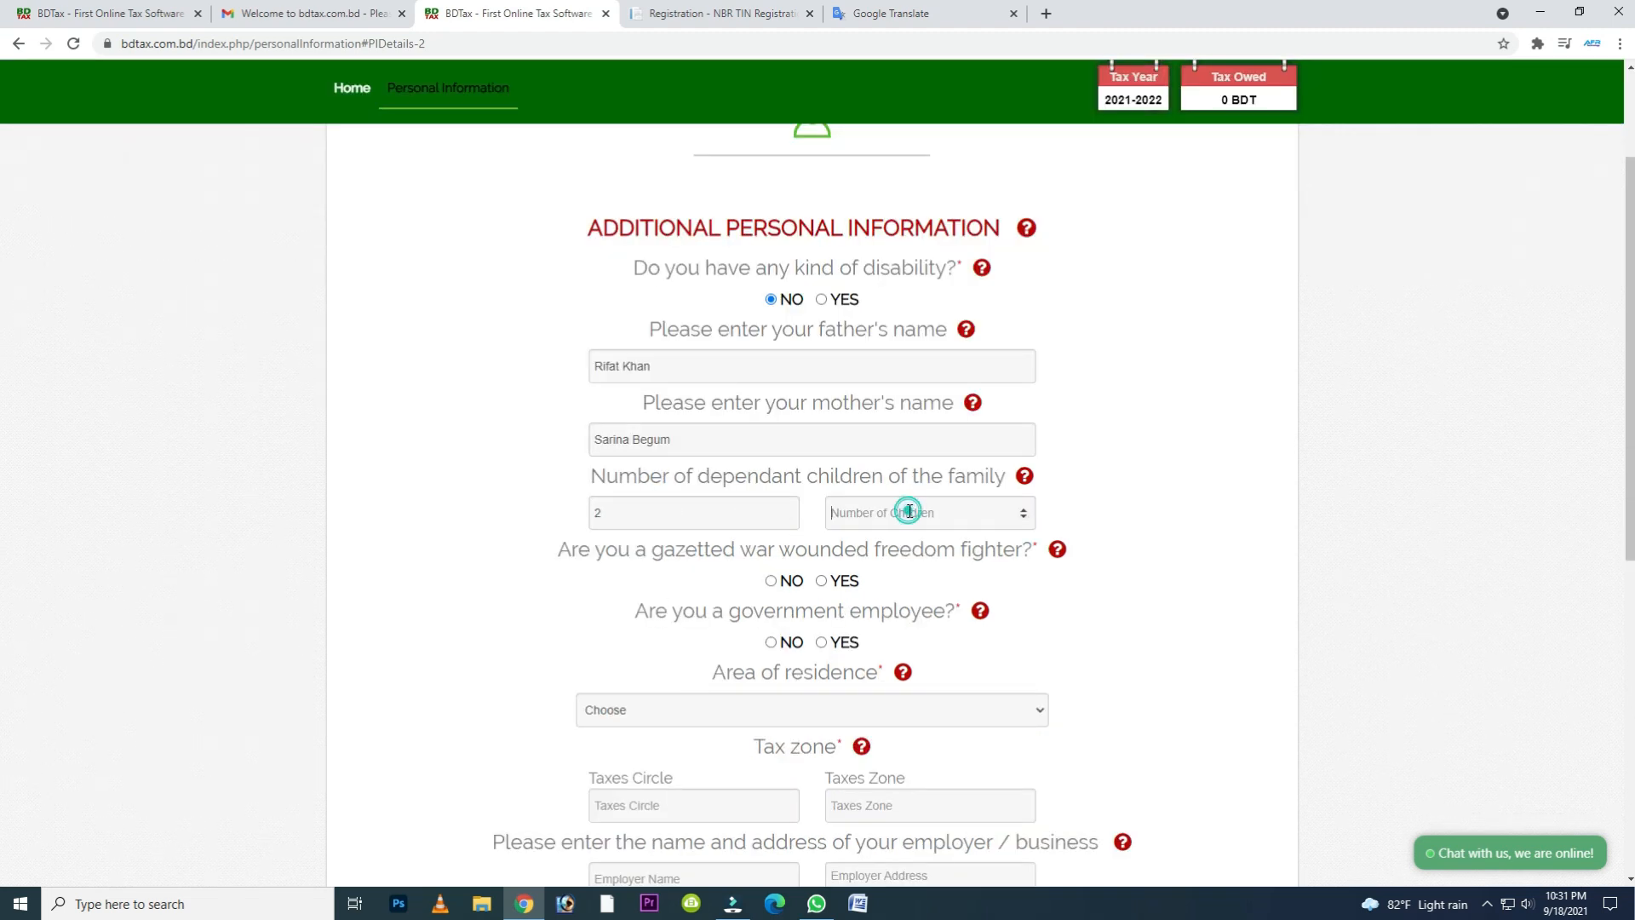
pyautogui.write('2')
# - Answer No to being a gazetted war wounded freedom fighter and Yes to being a government employee
pyautogui.moveTo(562, 551); pyautogui.dragTo(1016, 551)
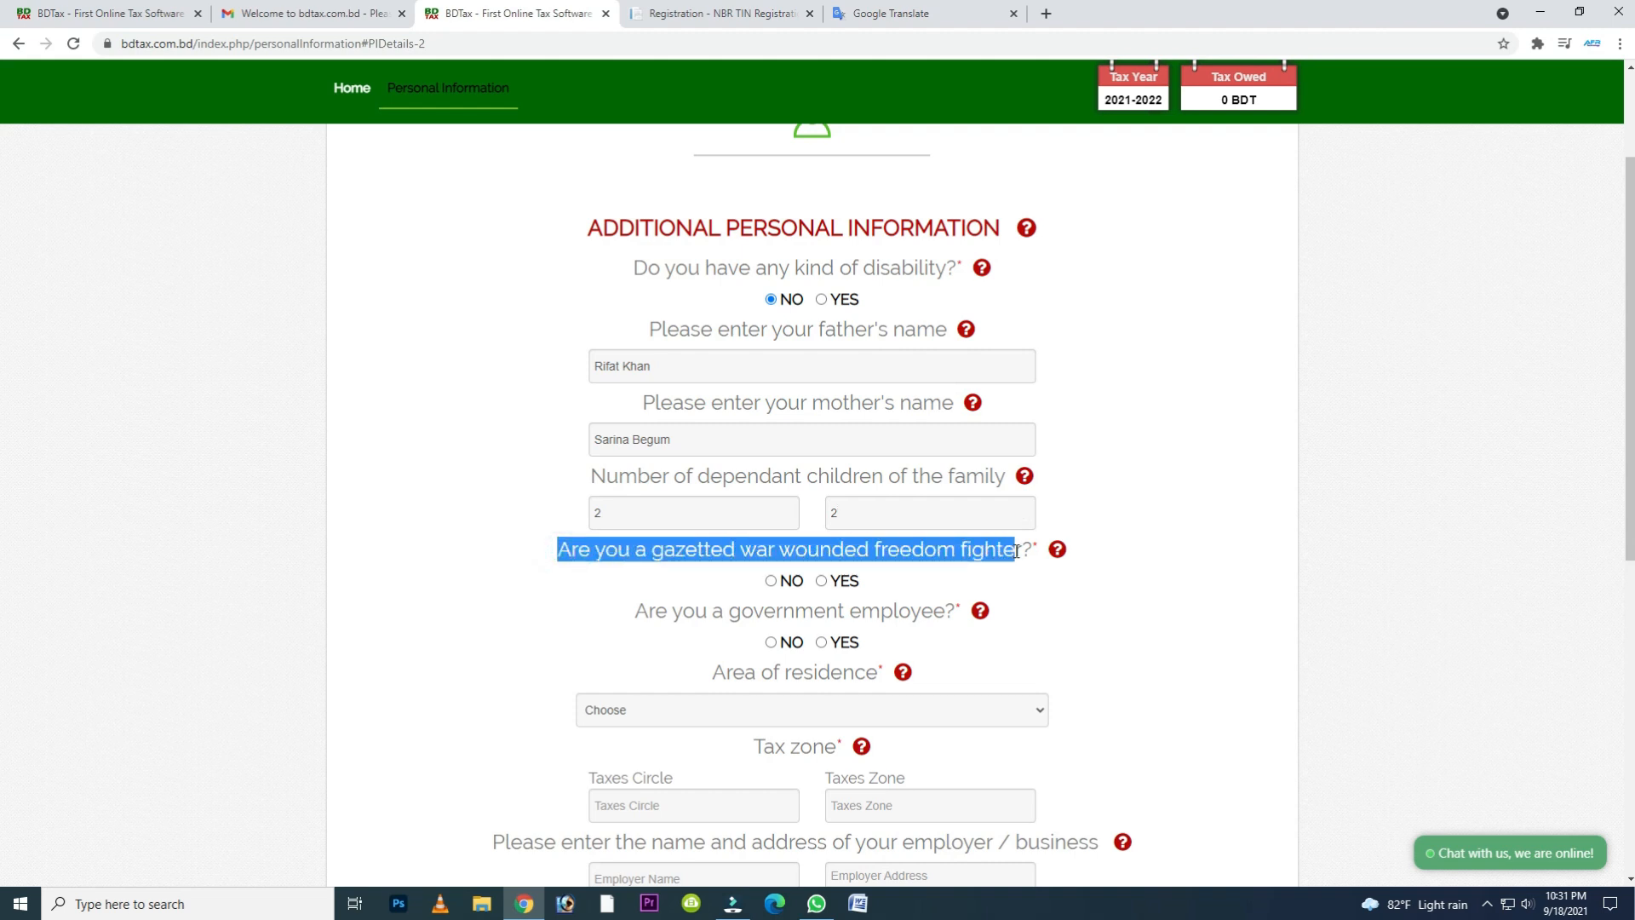
pyautogui.click(770, 581)
pyautogui.moveTo(638, 615); pyautogui.dragTo(956, 613)
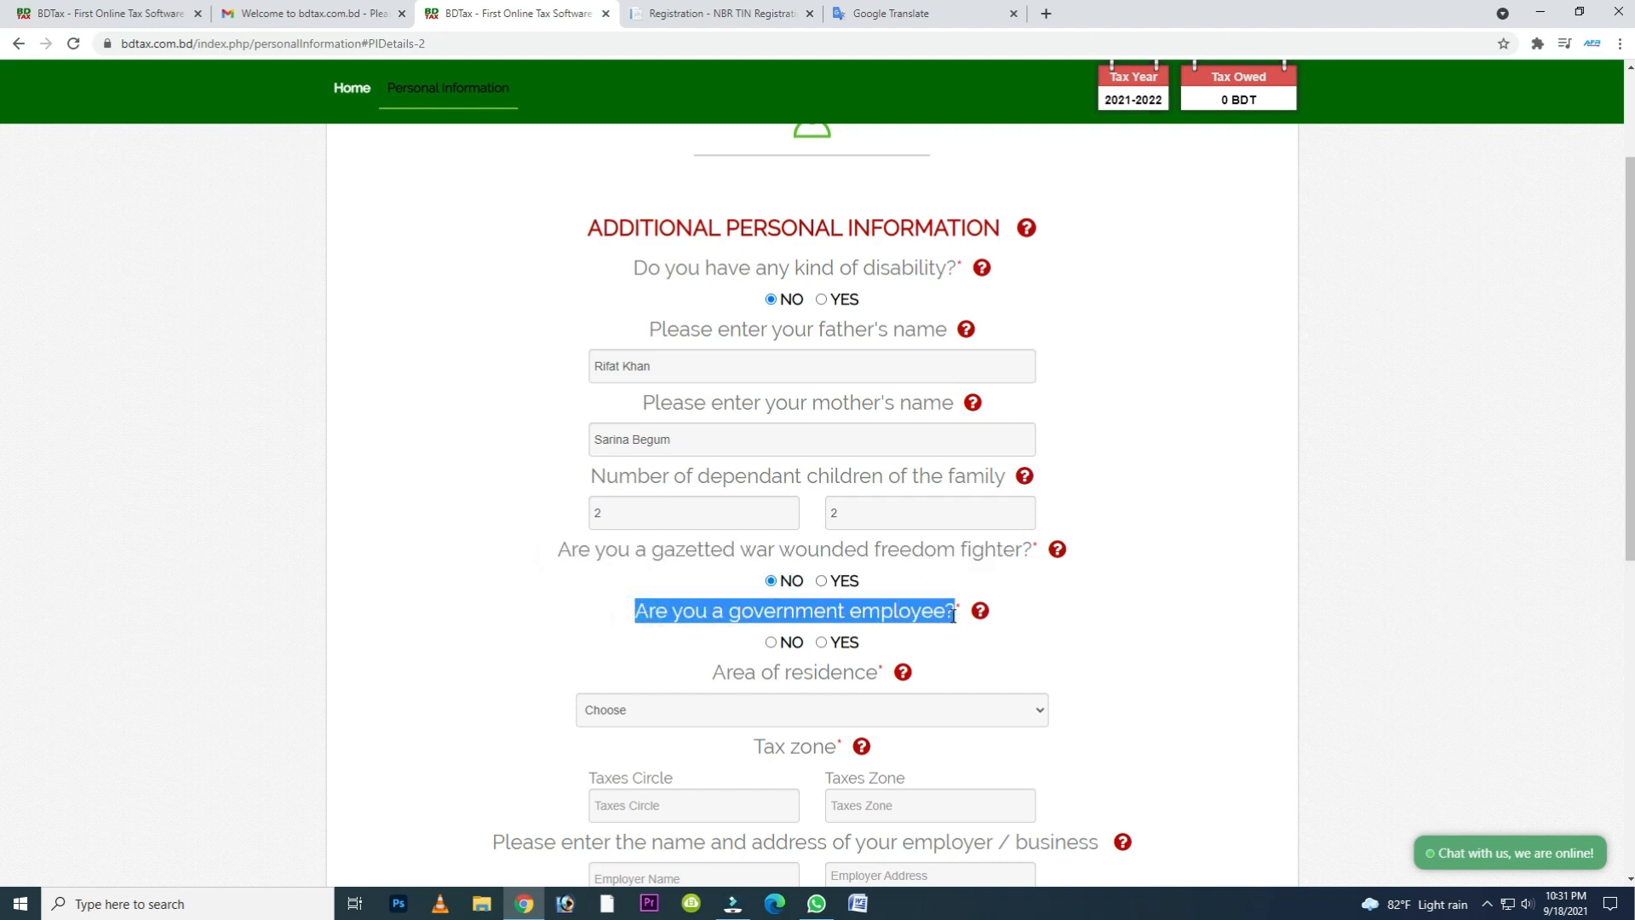
pyautogui.click(822, 643)
# - Set the area of residence to Dhaka and Chittagong City Corporation
pyautogui.scroll(-2, 822, 643)
pyautogui.moveTo(726, 500); pyautogui.dragTo(877, 501)
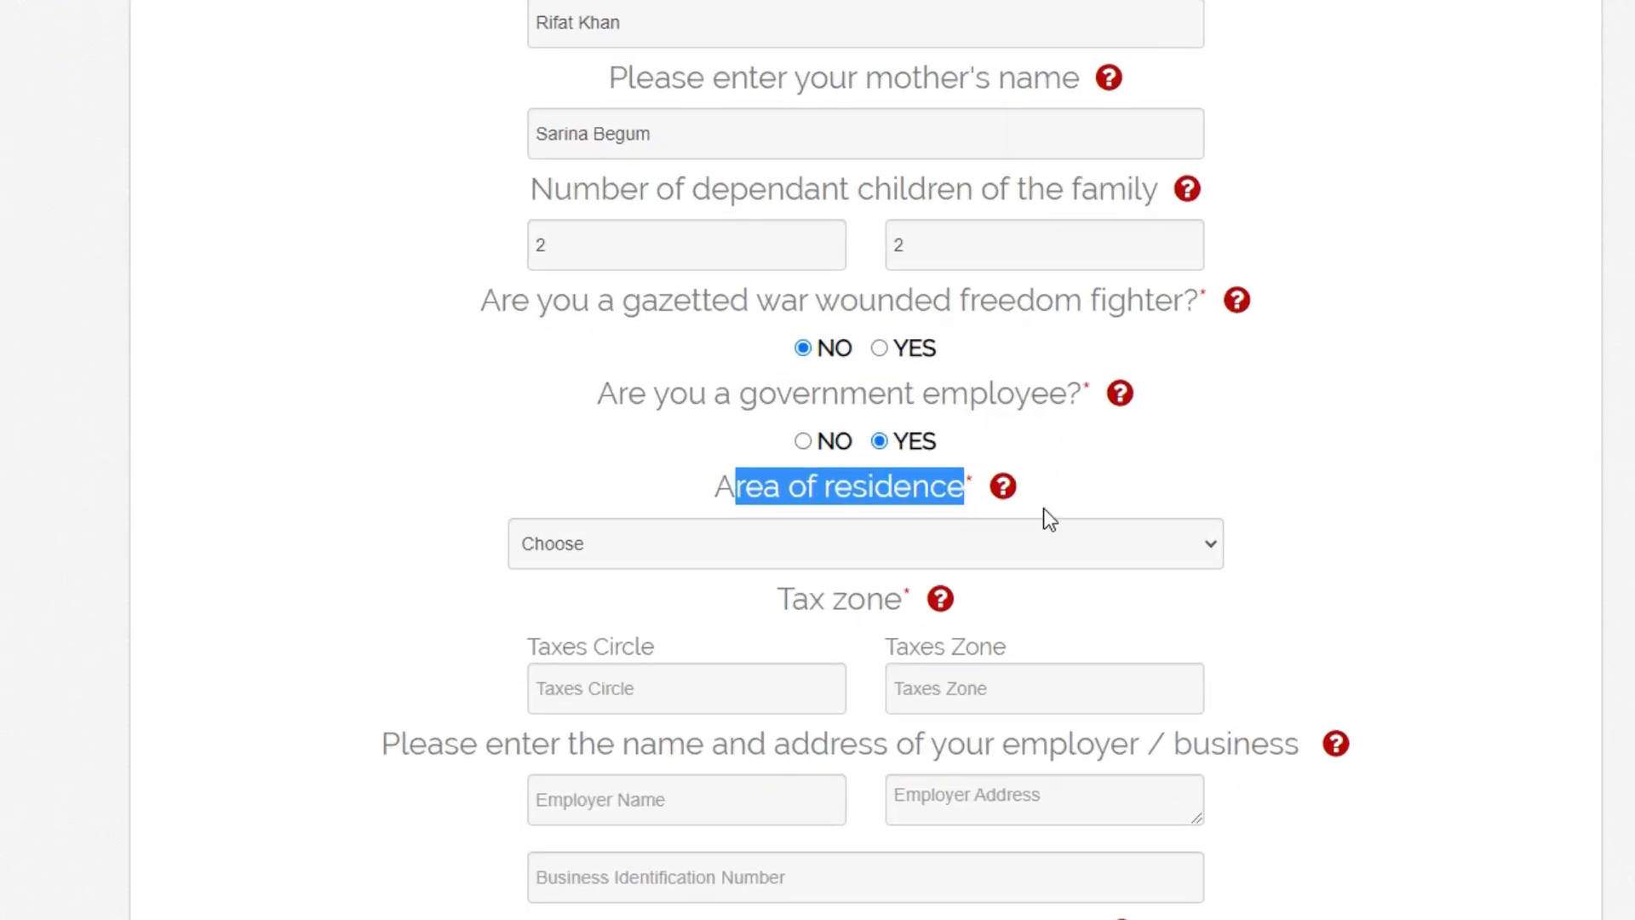
pyautogui.click(1123, 480)
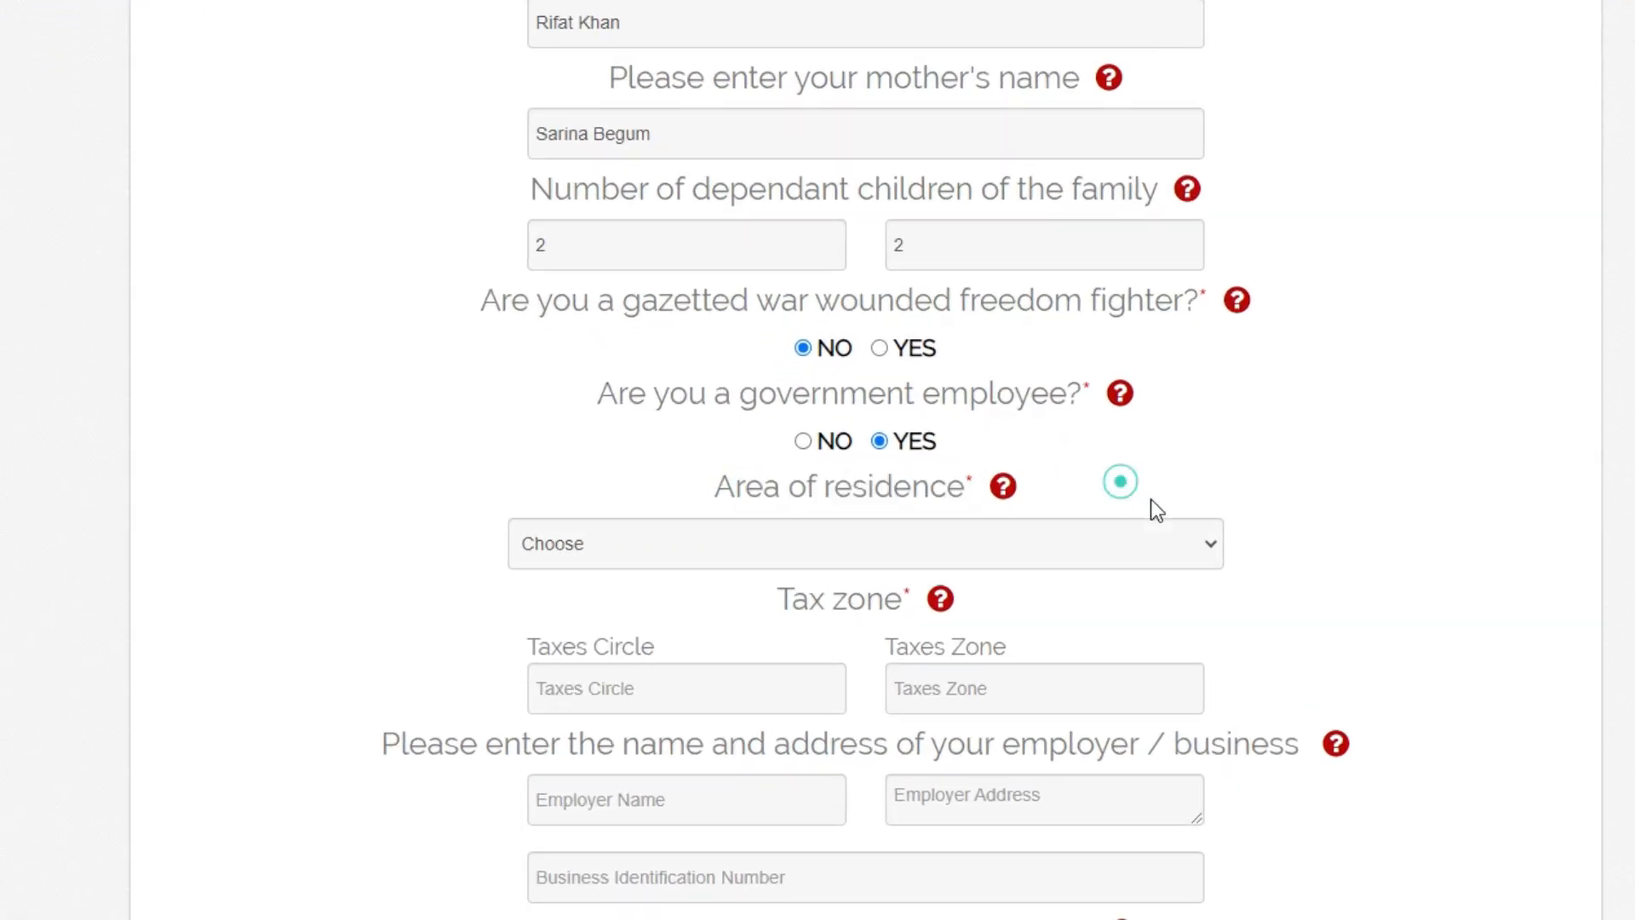
pyautogui.click(1208, 543)
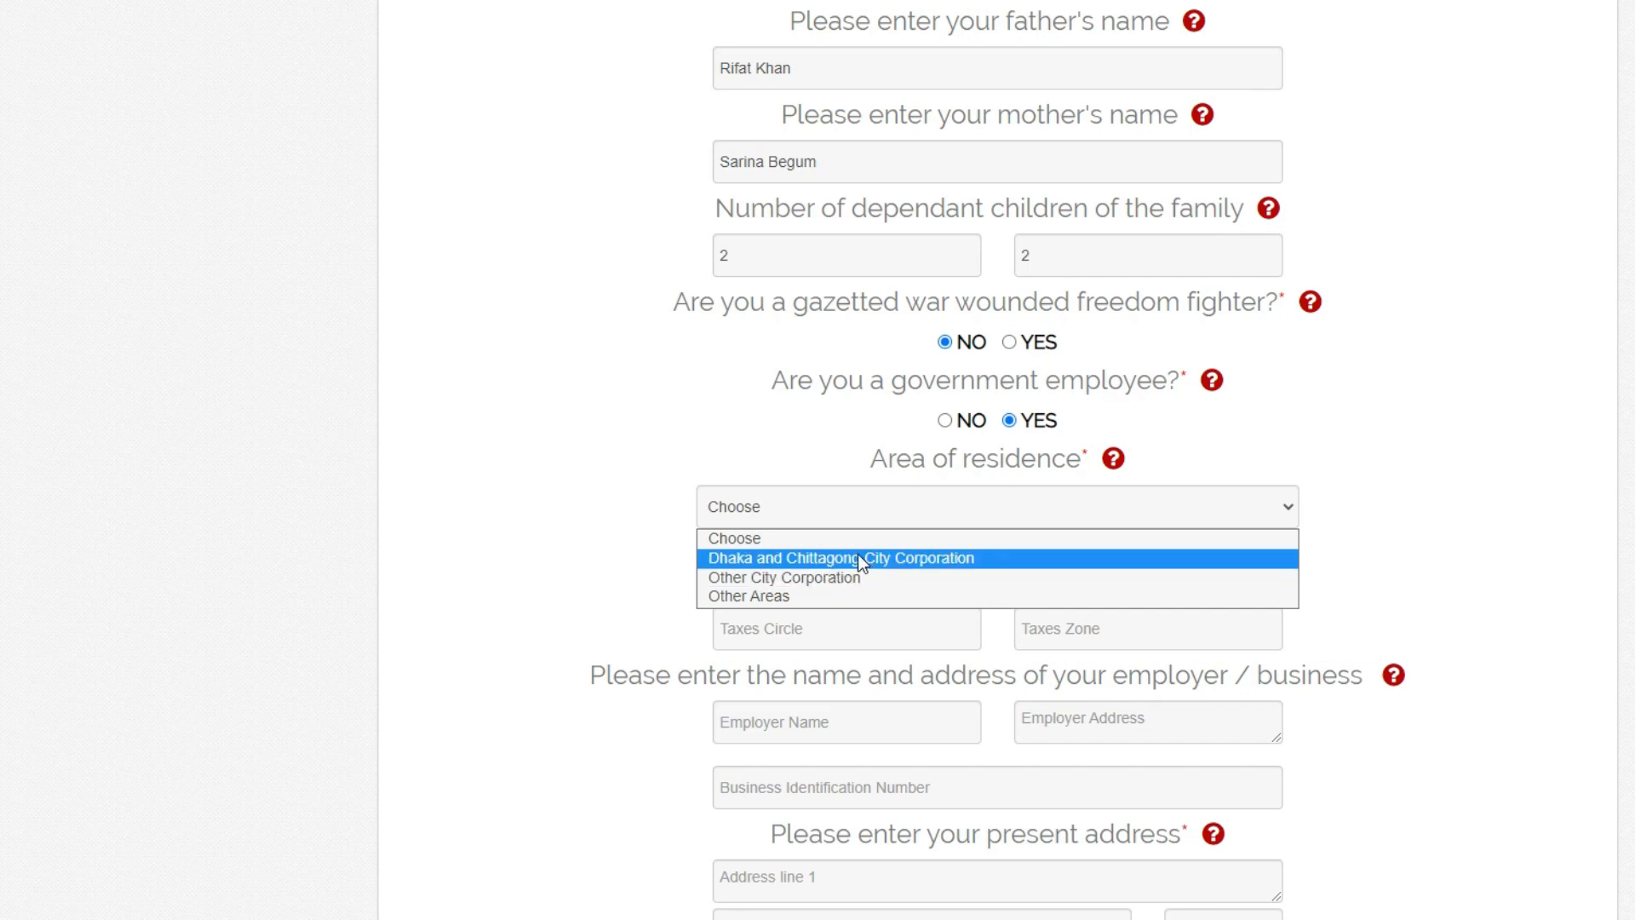
pyautogui.click(813, 558)
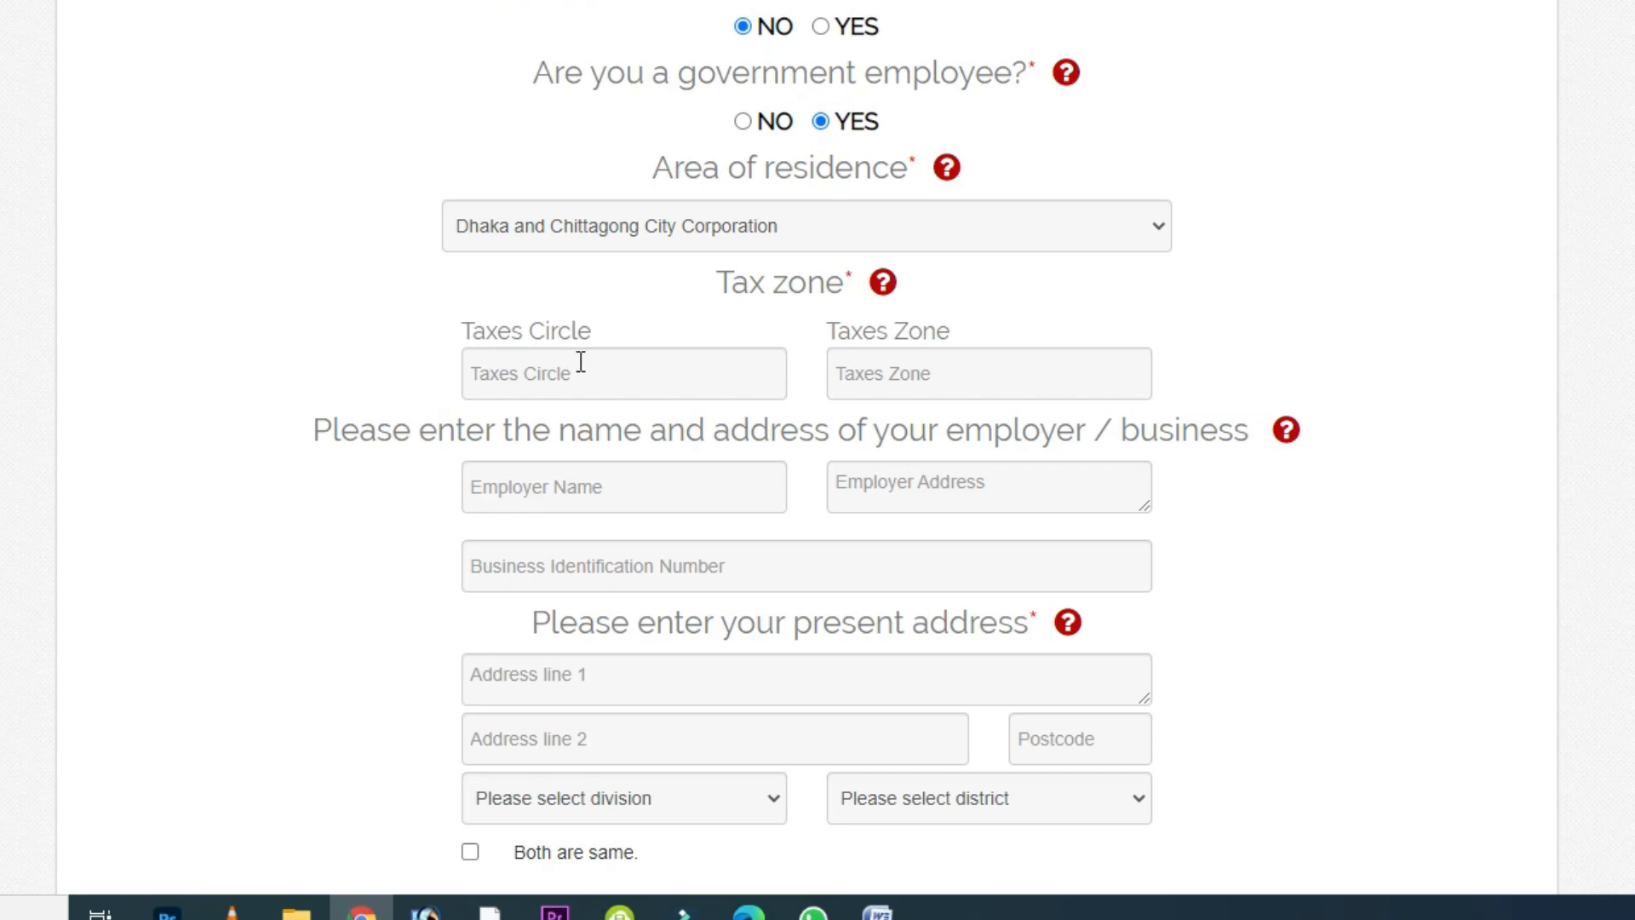
# - Enter 2 as the Taxes Circle and Motijheel as the Taxes Zone
pyautogui.click(581, 361)
pyautogui.write('2')
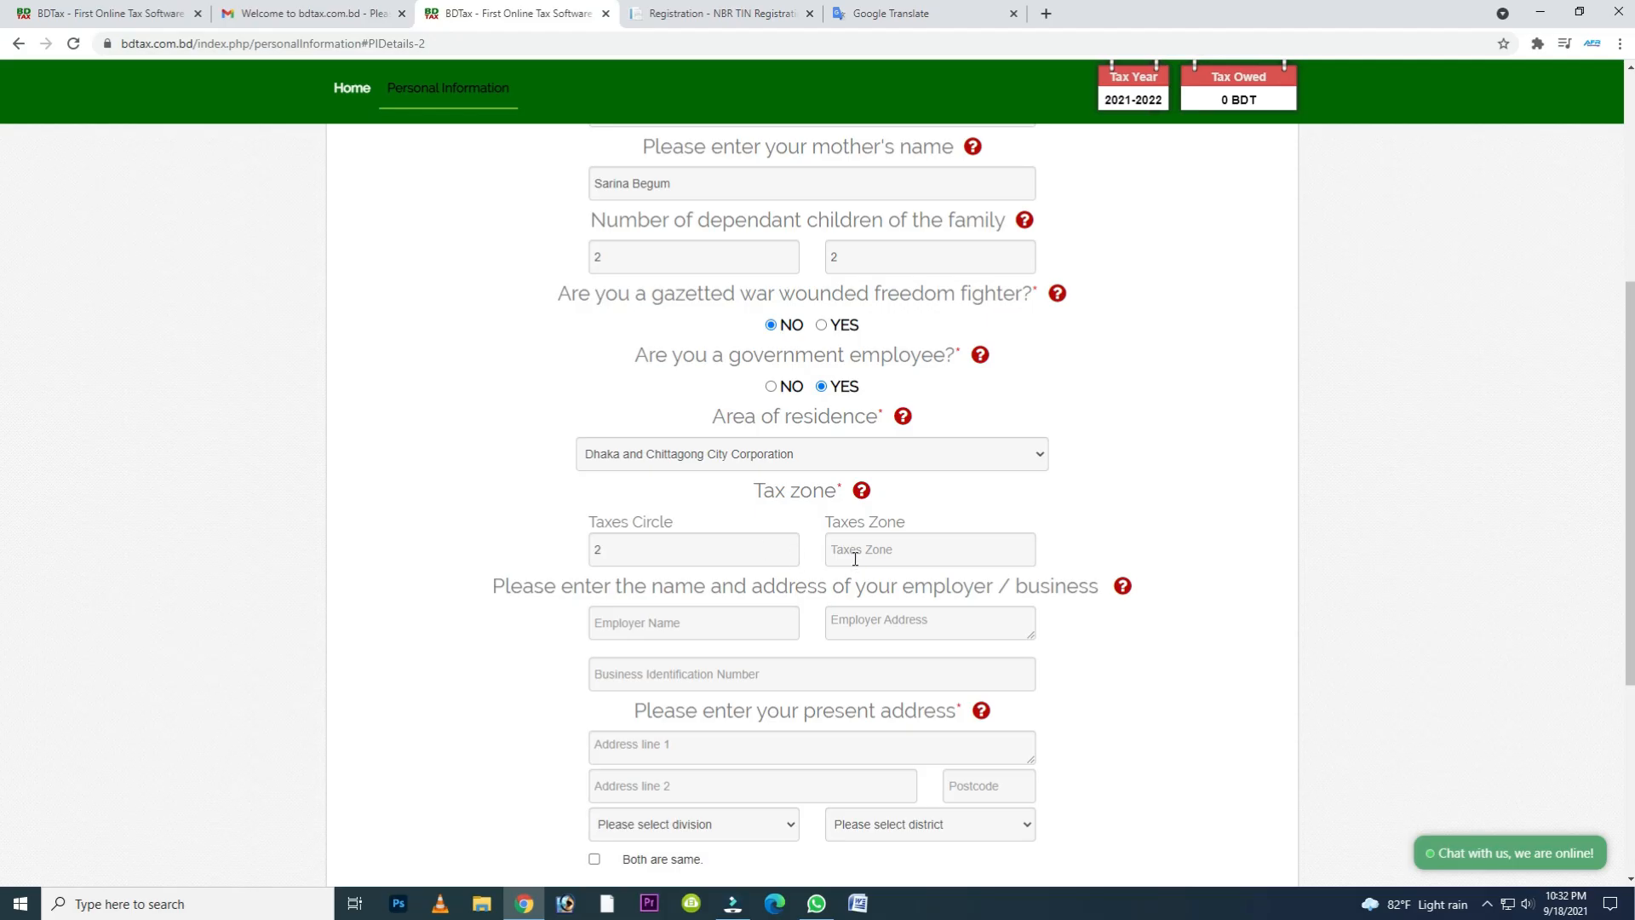
pyautogui.click(884, 552)
pyautogui.write('Motijheel')
# - Enter "Passport Office, Dhaka" as the employer name and fill in the employer's address
pyautogui.click(666, 624)
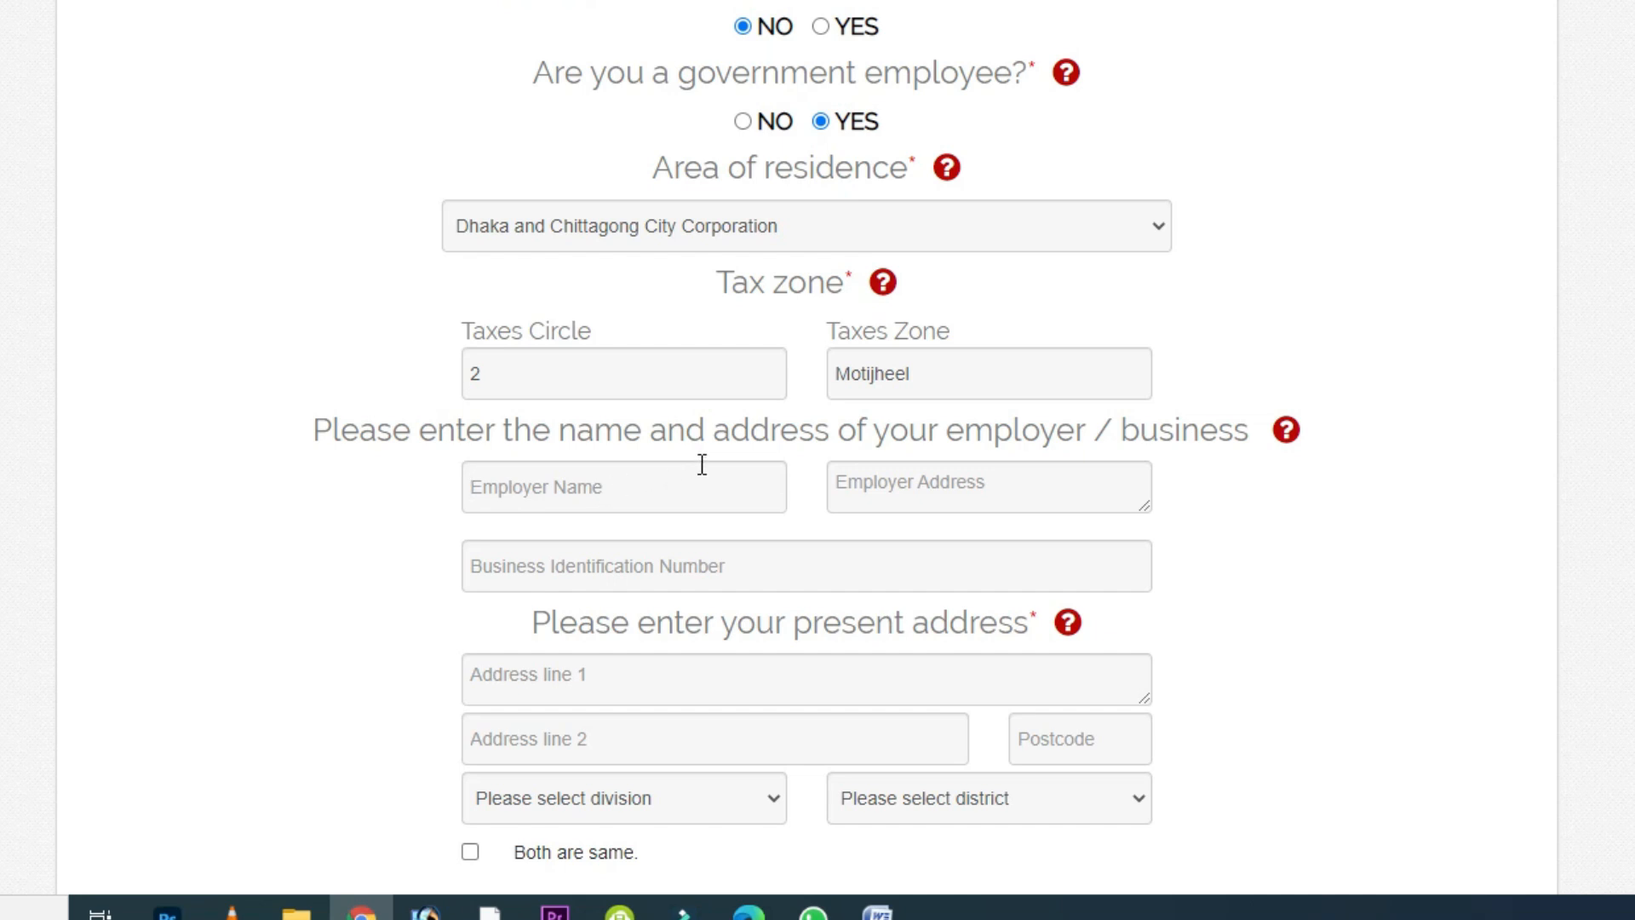
pyautogui.write('Passport Off')
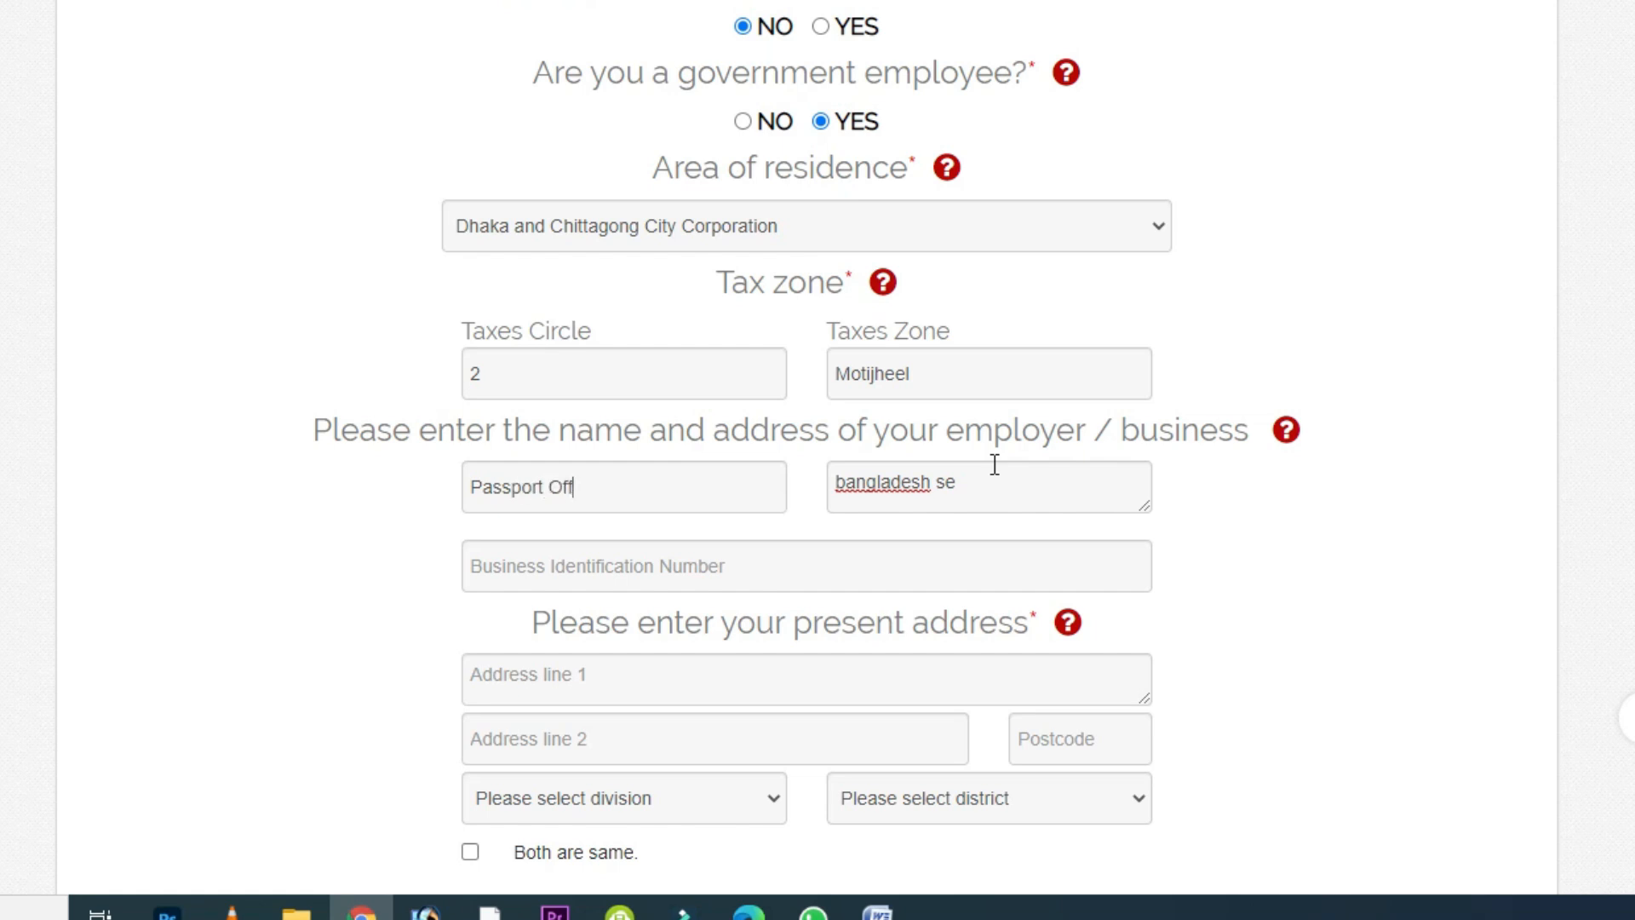
pyautogui.write('ice, Dhaka')
pyautogui.press('Tab')
pyautogui.hotkey('ctrl', 'a')
pyautogui.write('Sher-e-bangla Nanag')
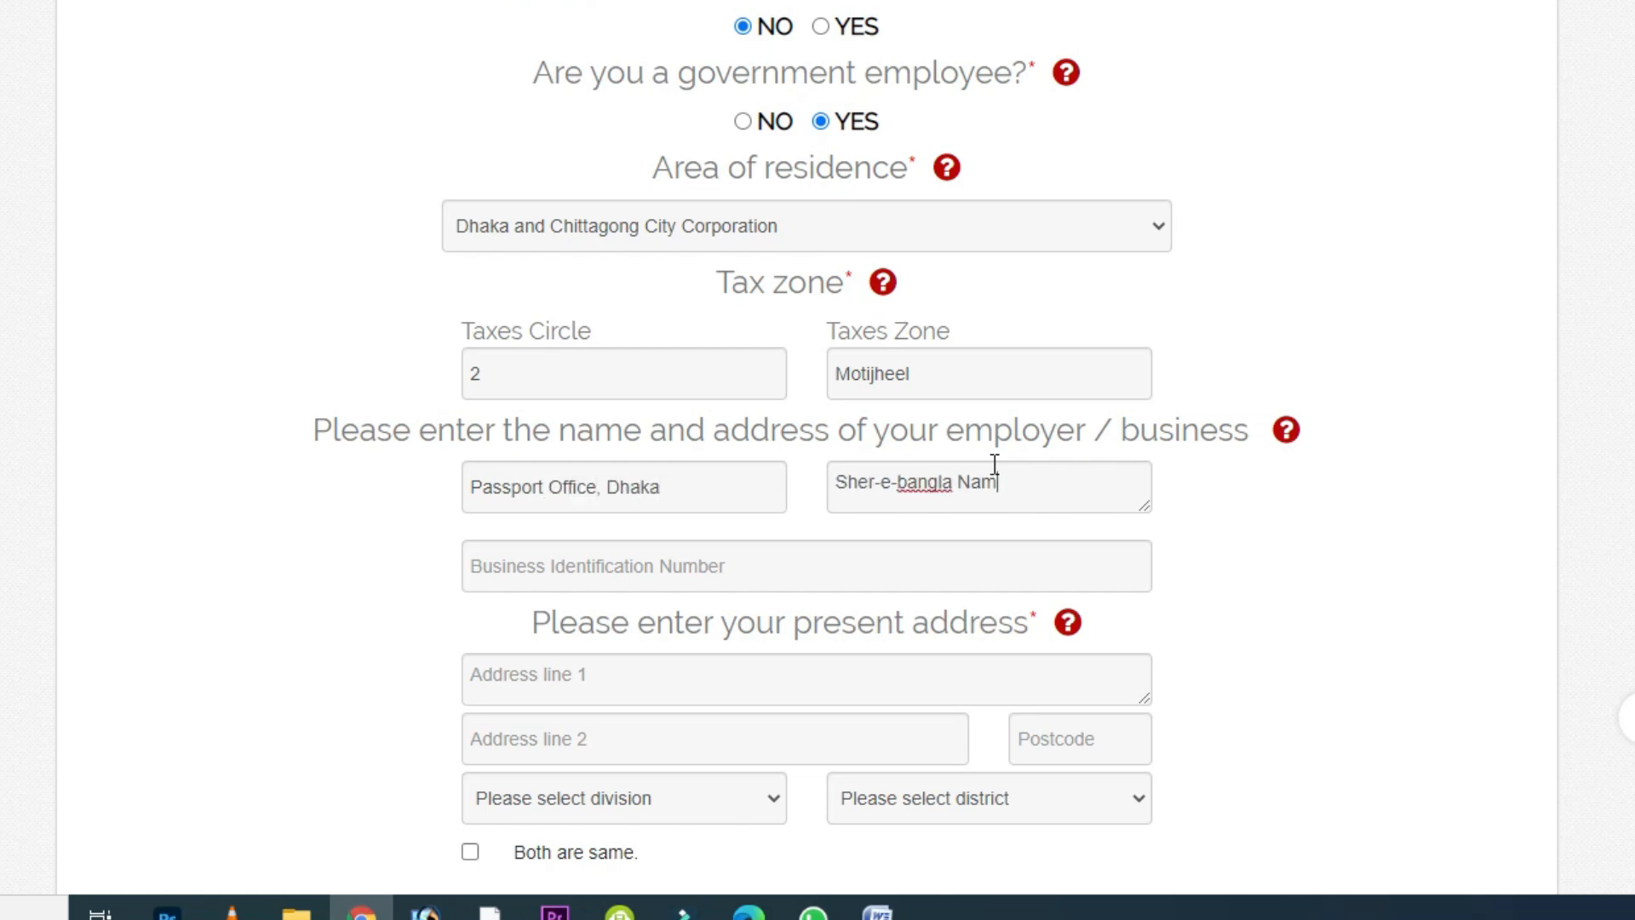
pyautogui.press('BackSpace')
pyautogui.press('BackSpace')
pyautogui.press('BackSpace')
pyautogui.write('gar, Dhaka')
# - Leave the business identification number empty and fill in the present address with its postcode
pyautogui.scroll(-3, 995, 464)
pyautogui.click(600, 300)
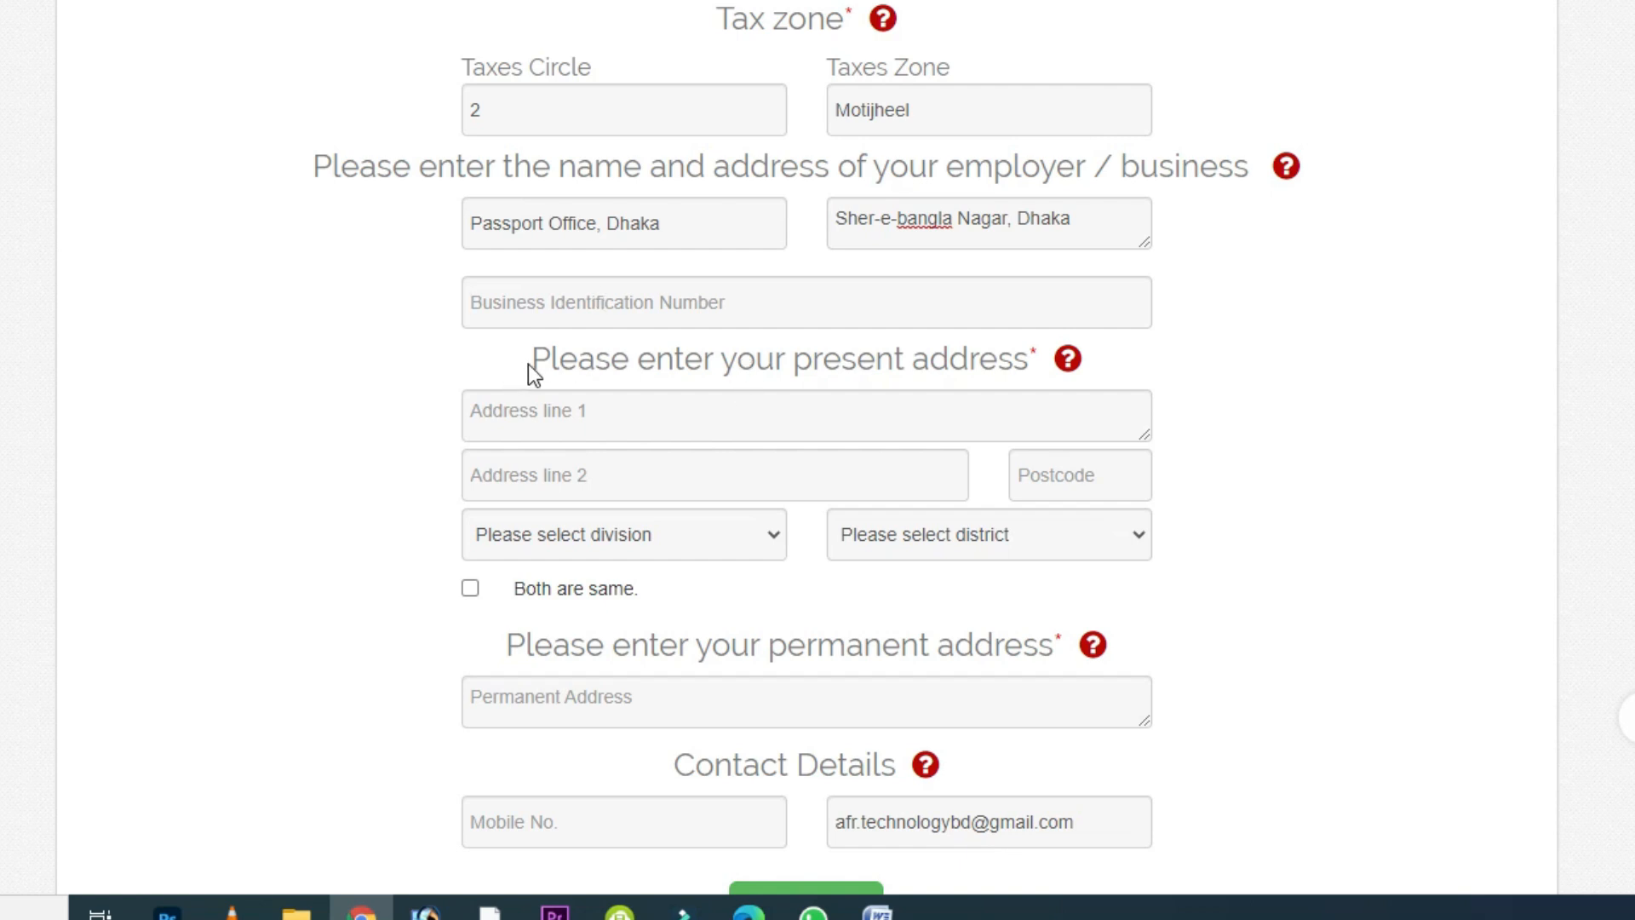
pyautogui.moveTo(538, 360); pyautogui.dragTo(1127, 363)
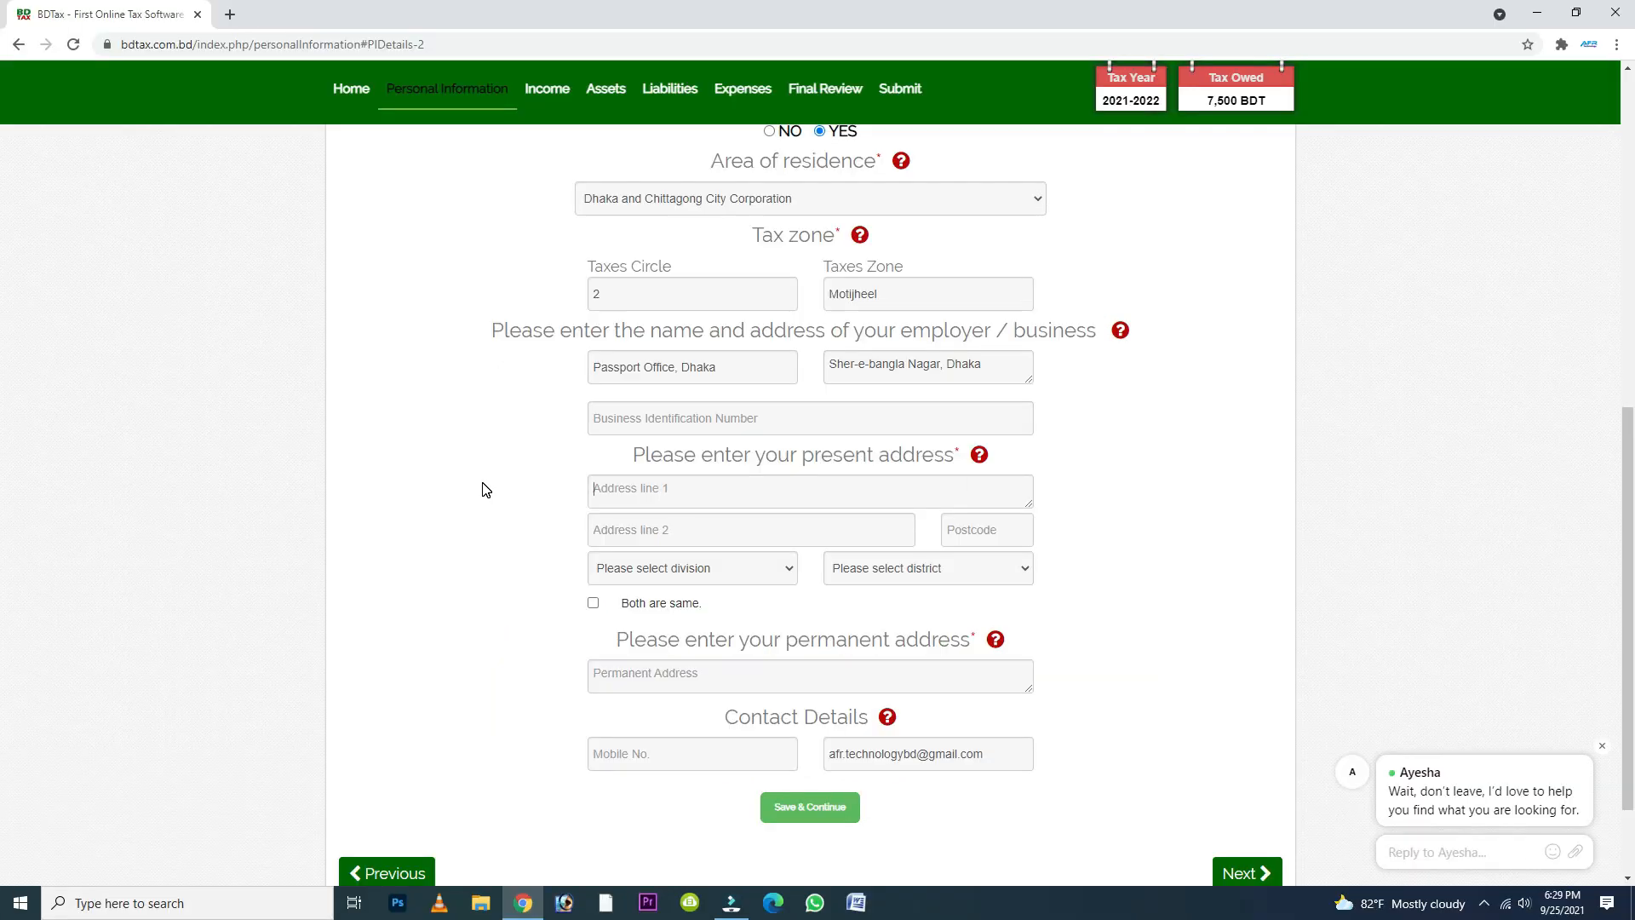
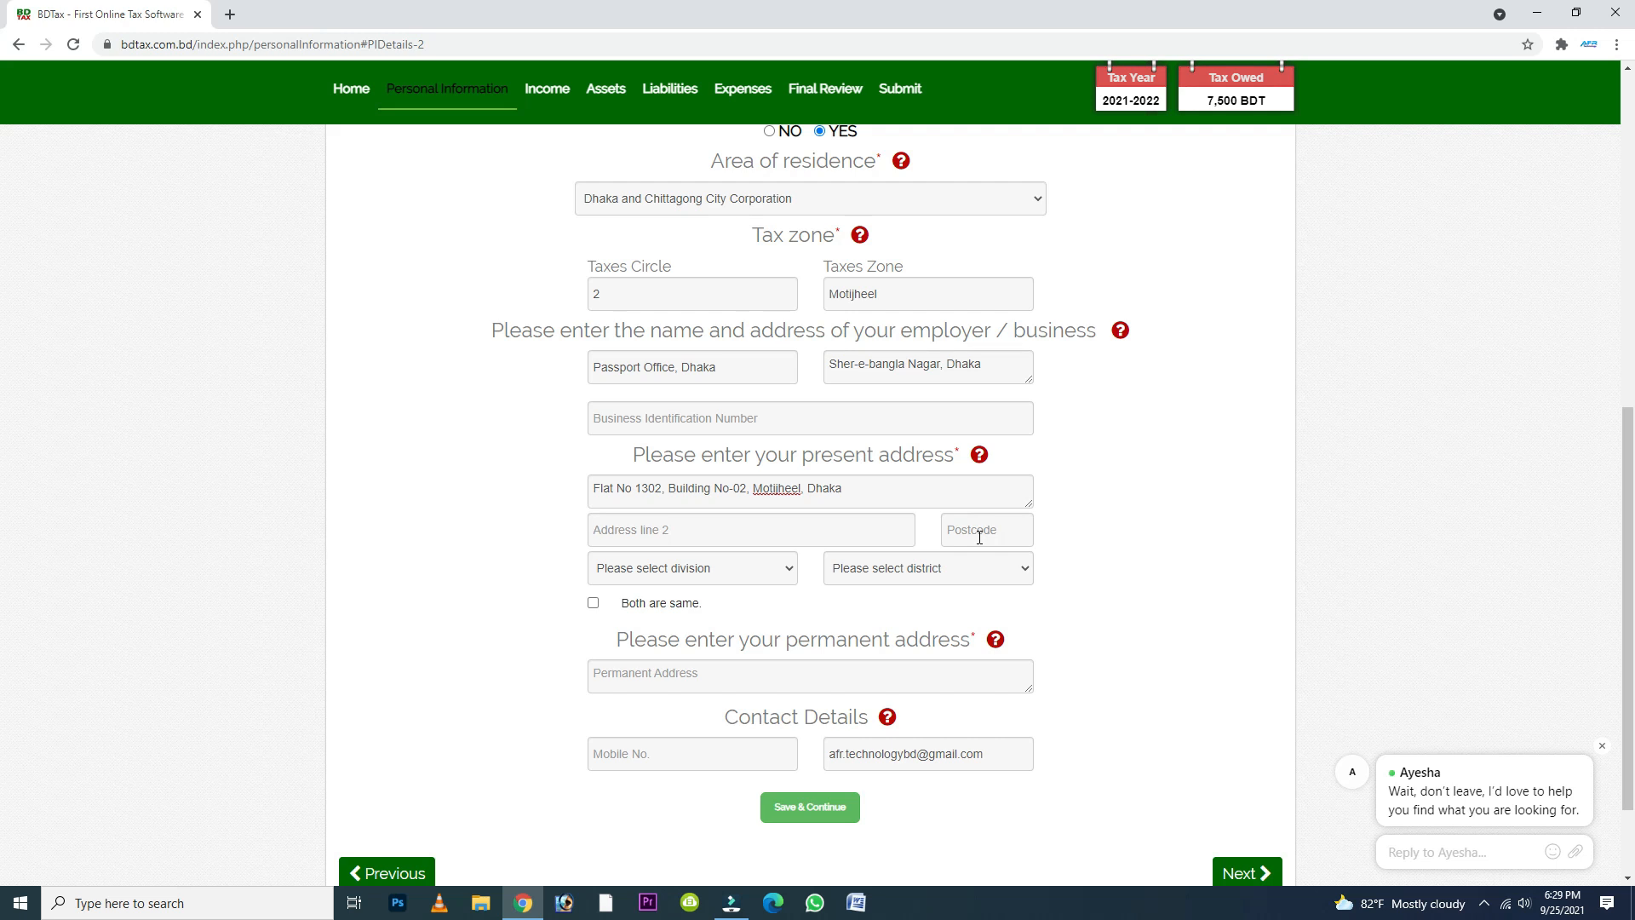
pyautogui.click(979, 537)
pyautogui.write('1222')
# - Choose Dhaka as both the division and the district of the present address
pyautogui.click(758, 575)
pyautogui.click(656, 639)
pyautogui.click(947, 571)
pyautogui.click(883, 609)
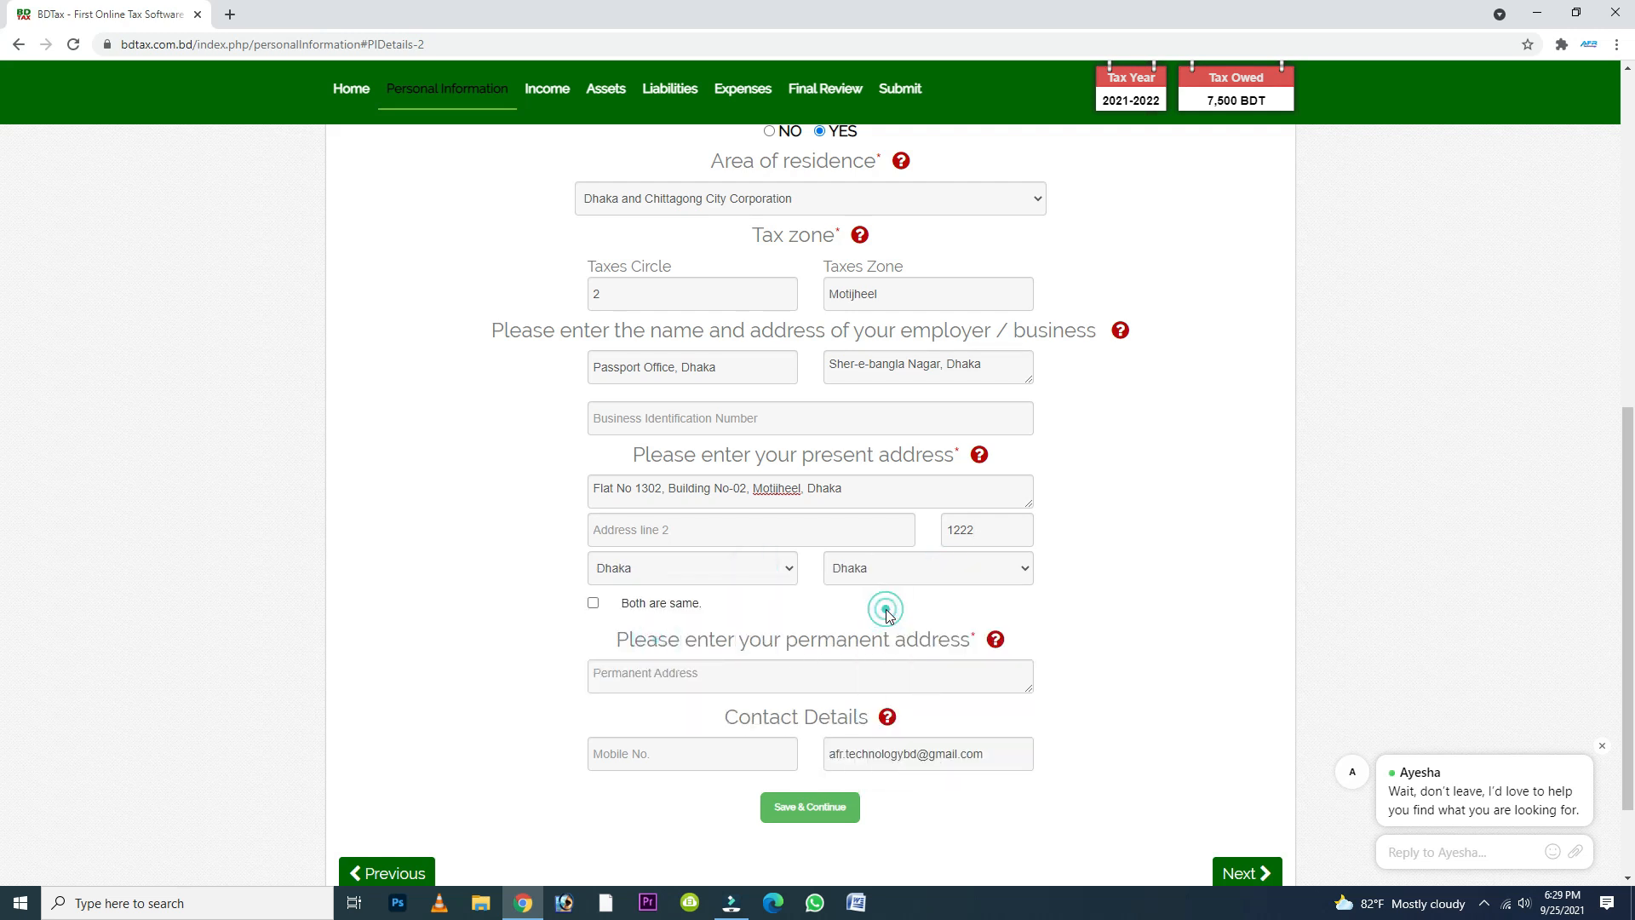
pyautogui.click(1483, 912)
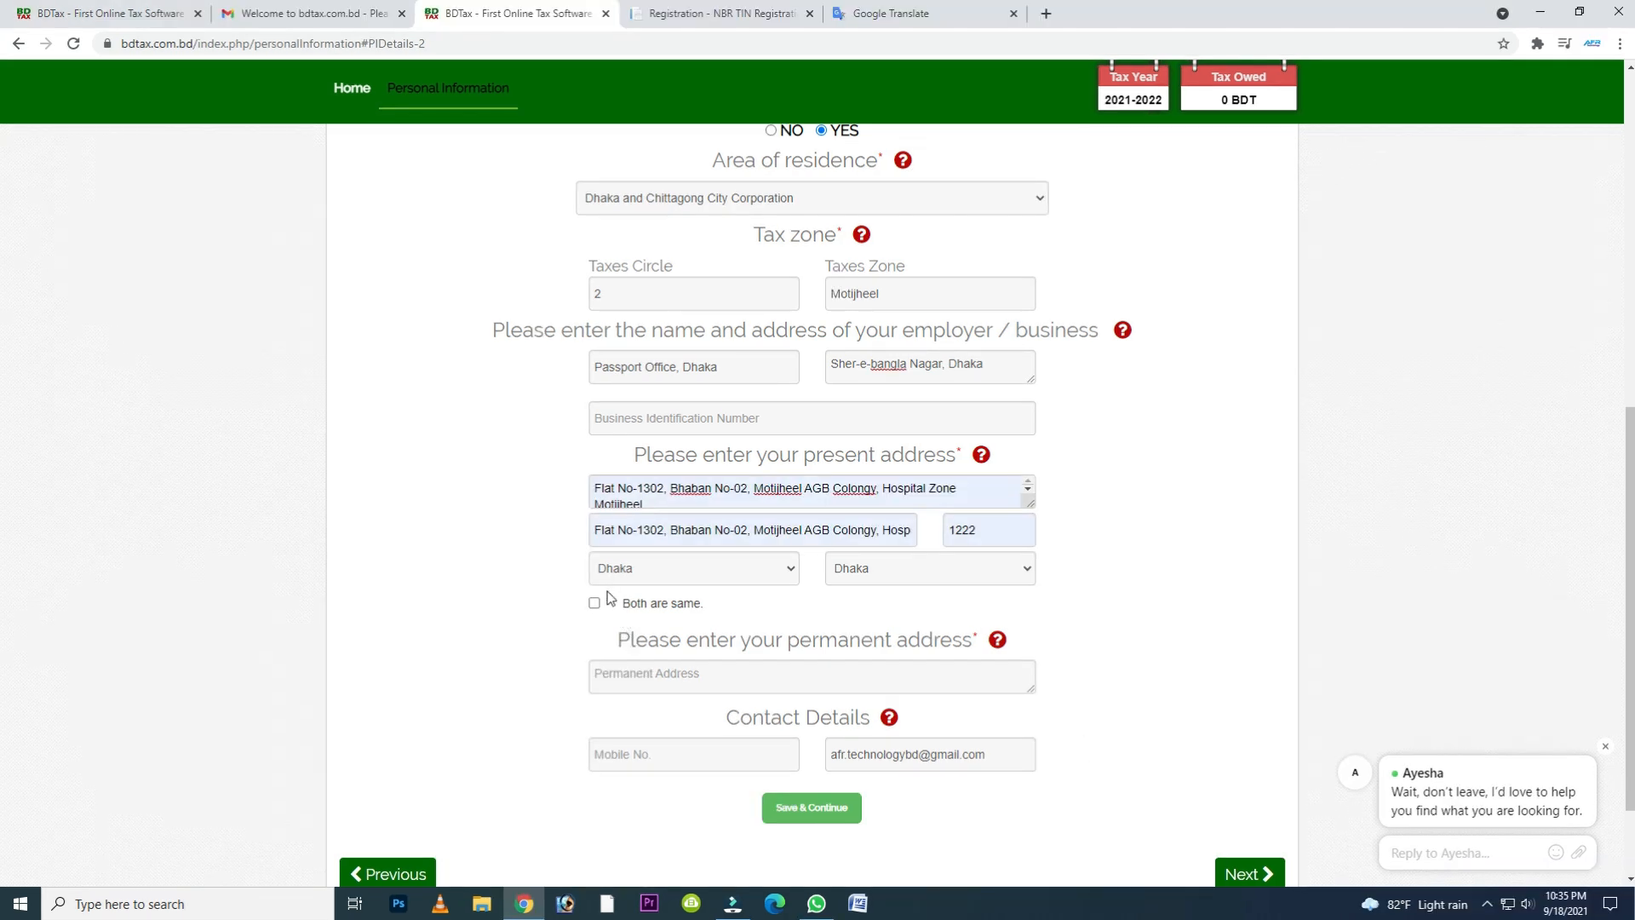
# - Mark the permanent address as the same as the present address and go to the mobile number field
pyautogui.click(595, 604)
pyautogui.click(594, 603)
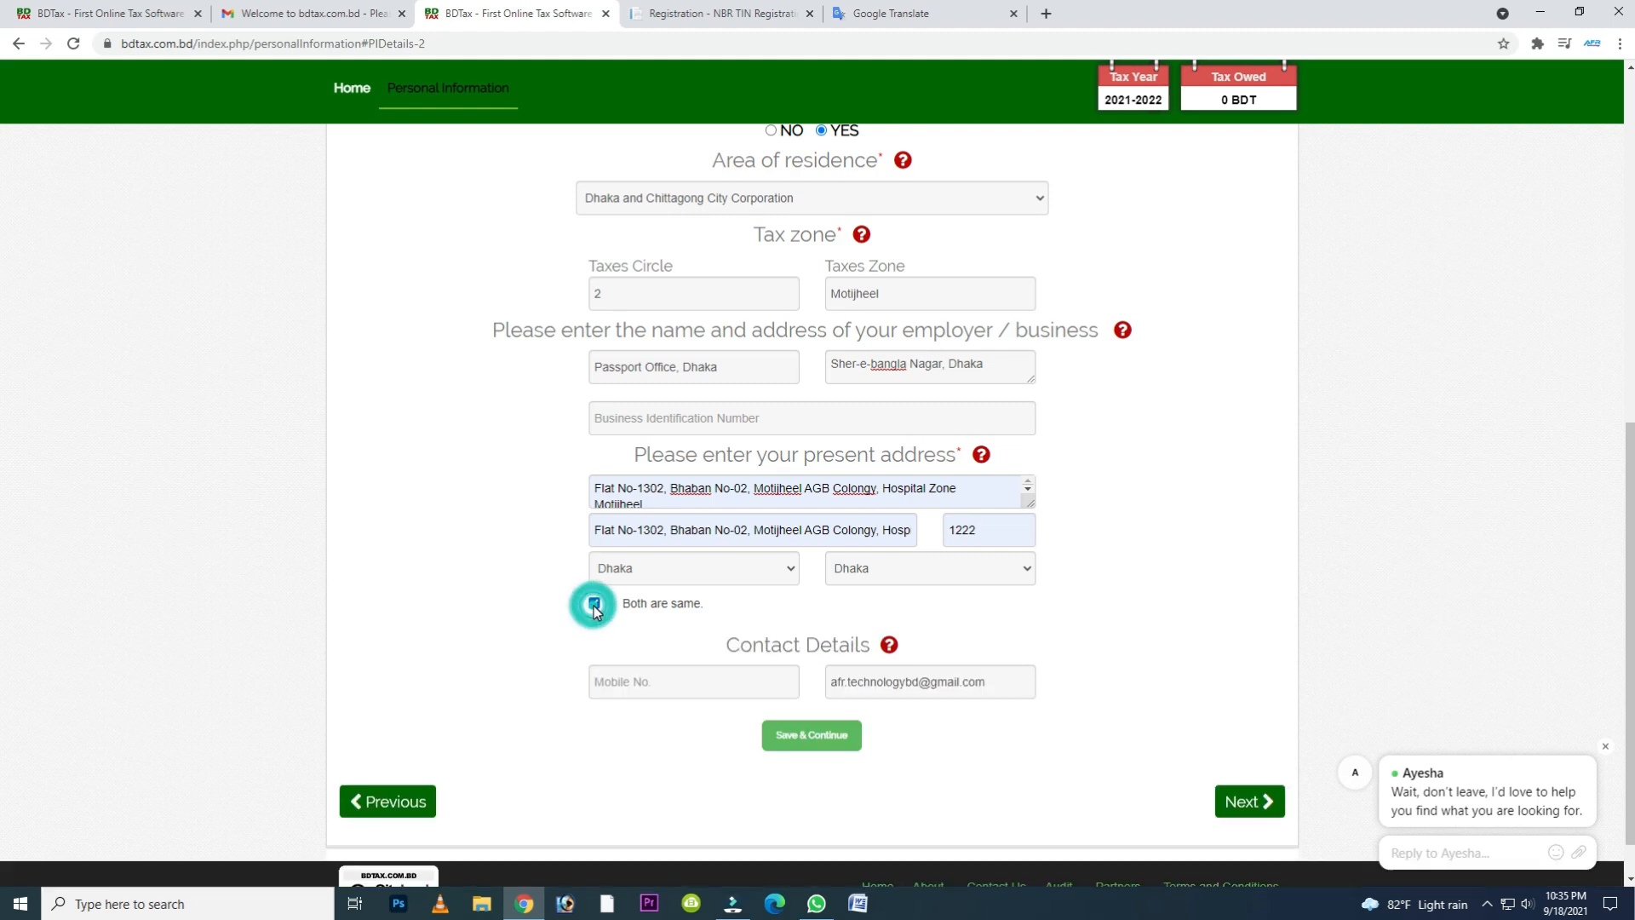
pyautogui.click(594, 604)
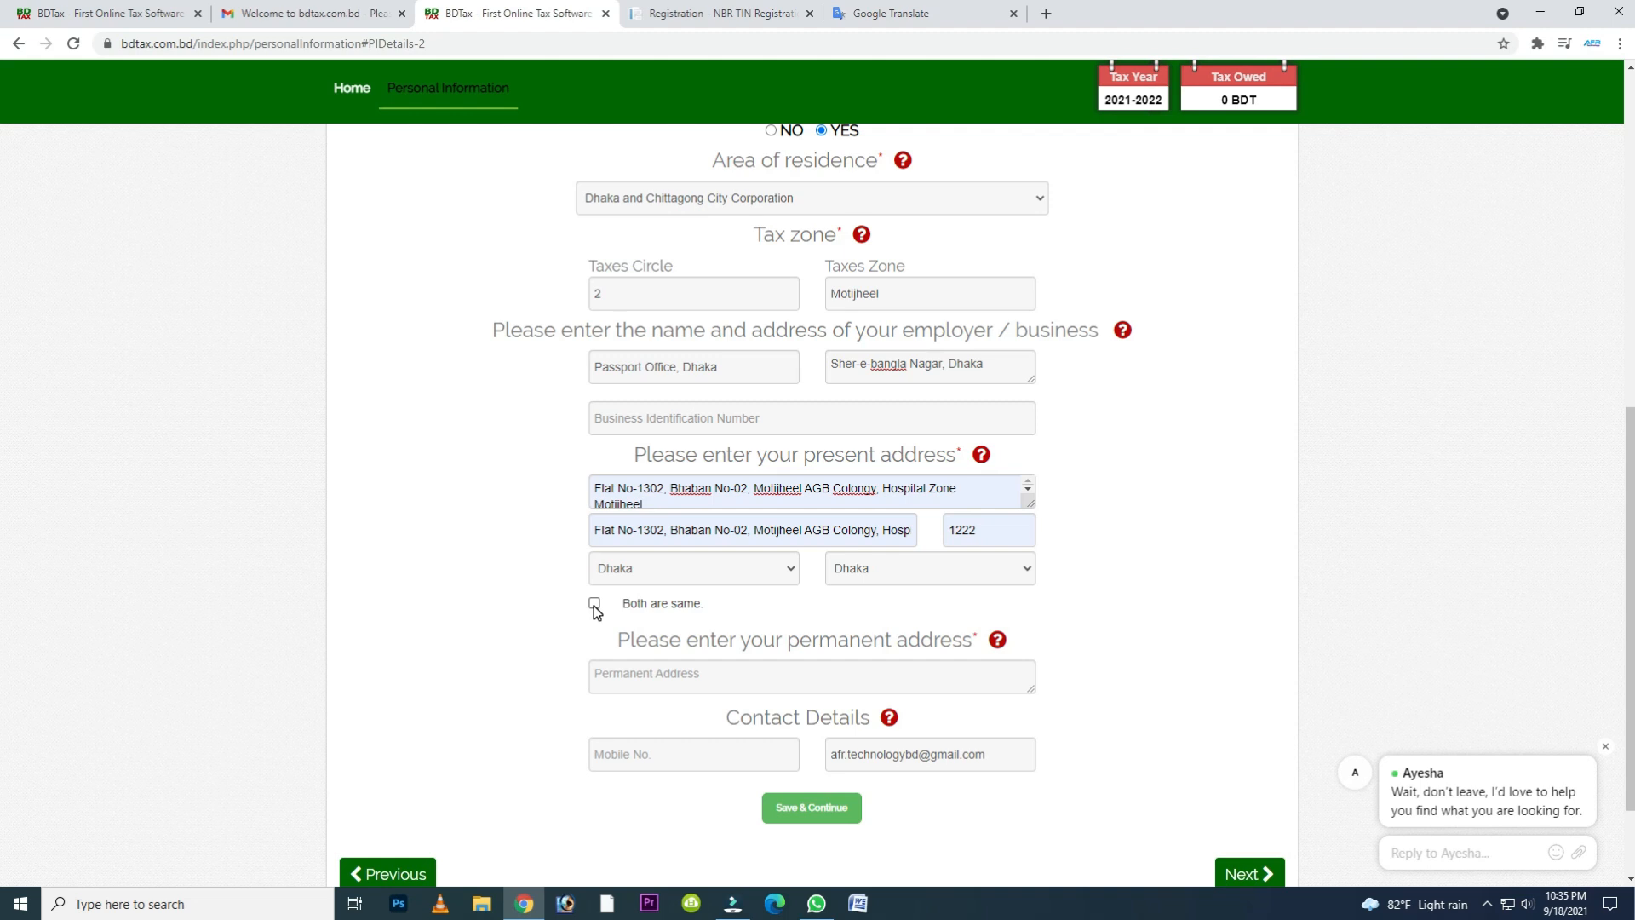
pyautogui.click(595, 606)
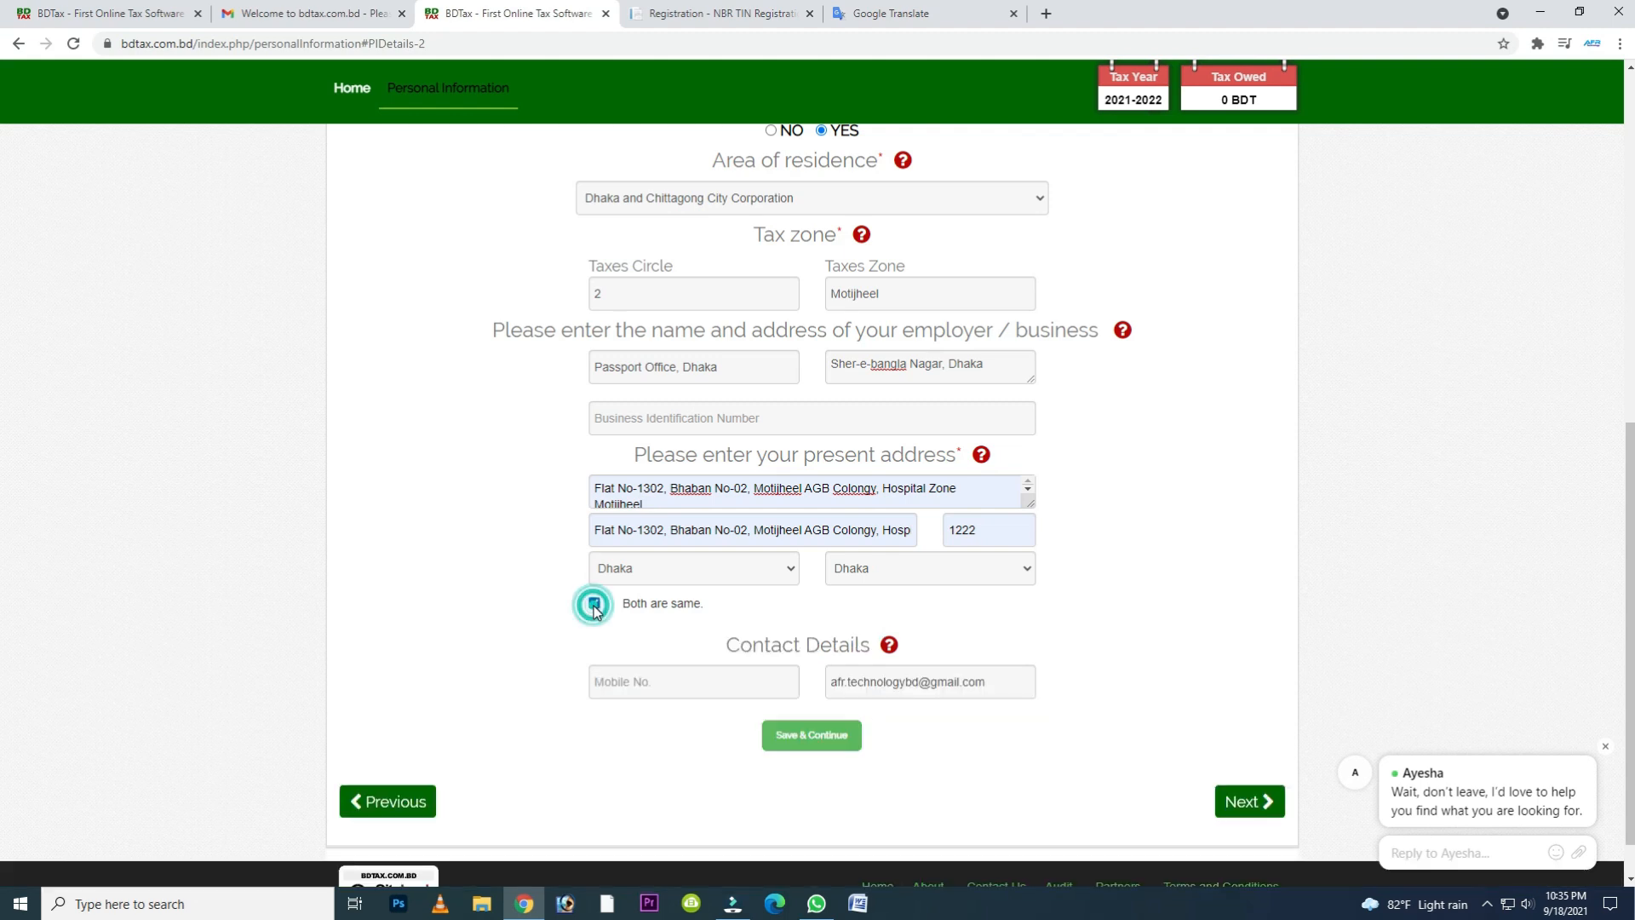
pyautogui.click(654, 679)
pyautogui.click(628, 640)
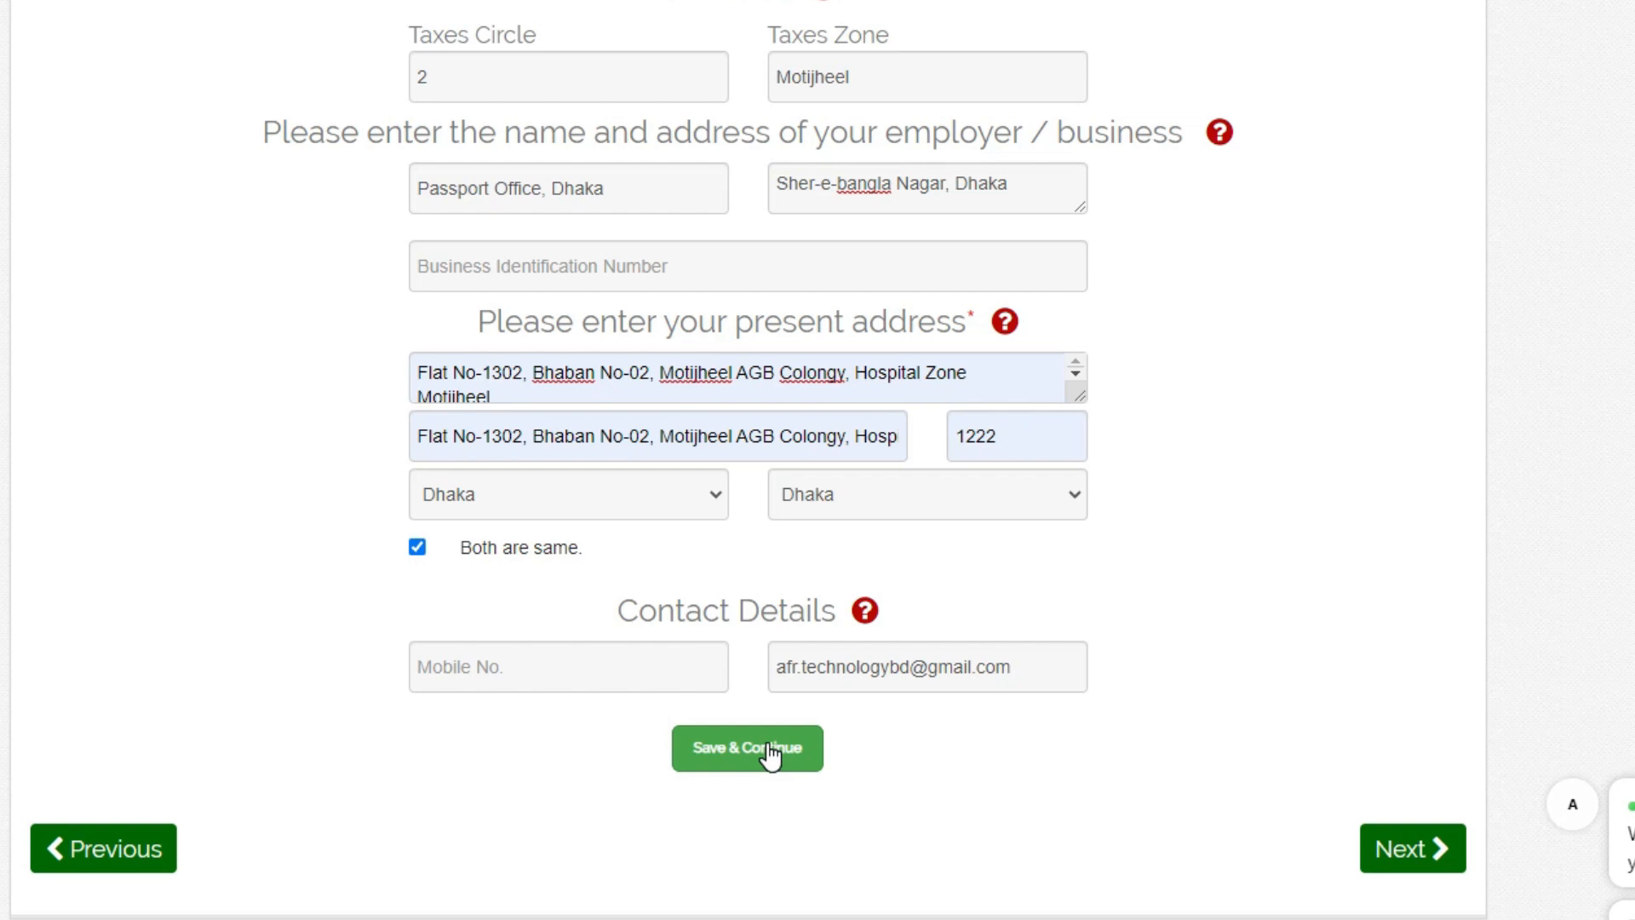
# - Save the personal information with the mobile number left empty and review the personal information summary
pyautogui.click(771, 754)
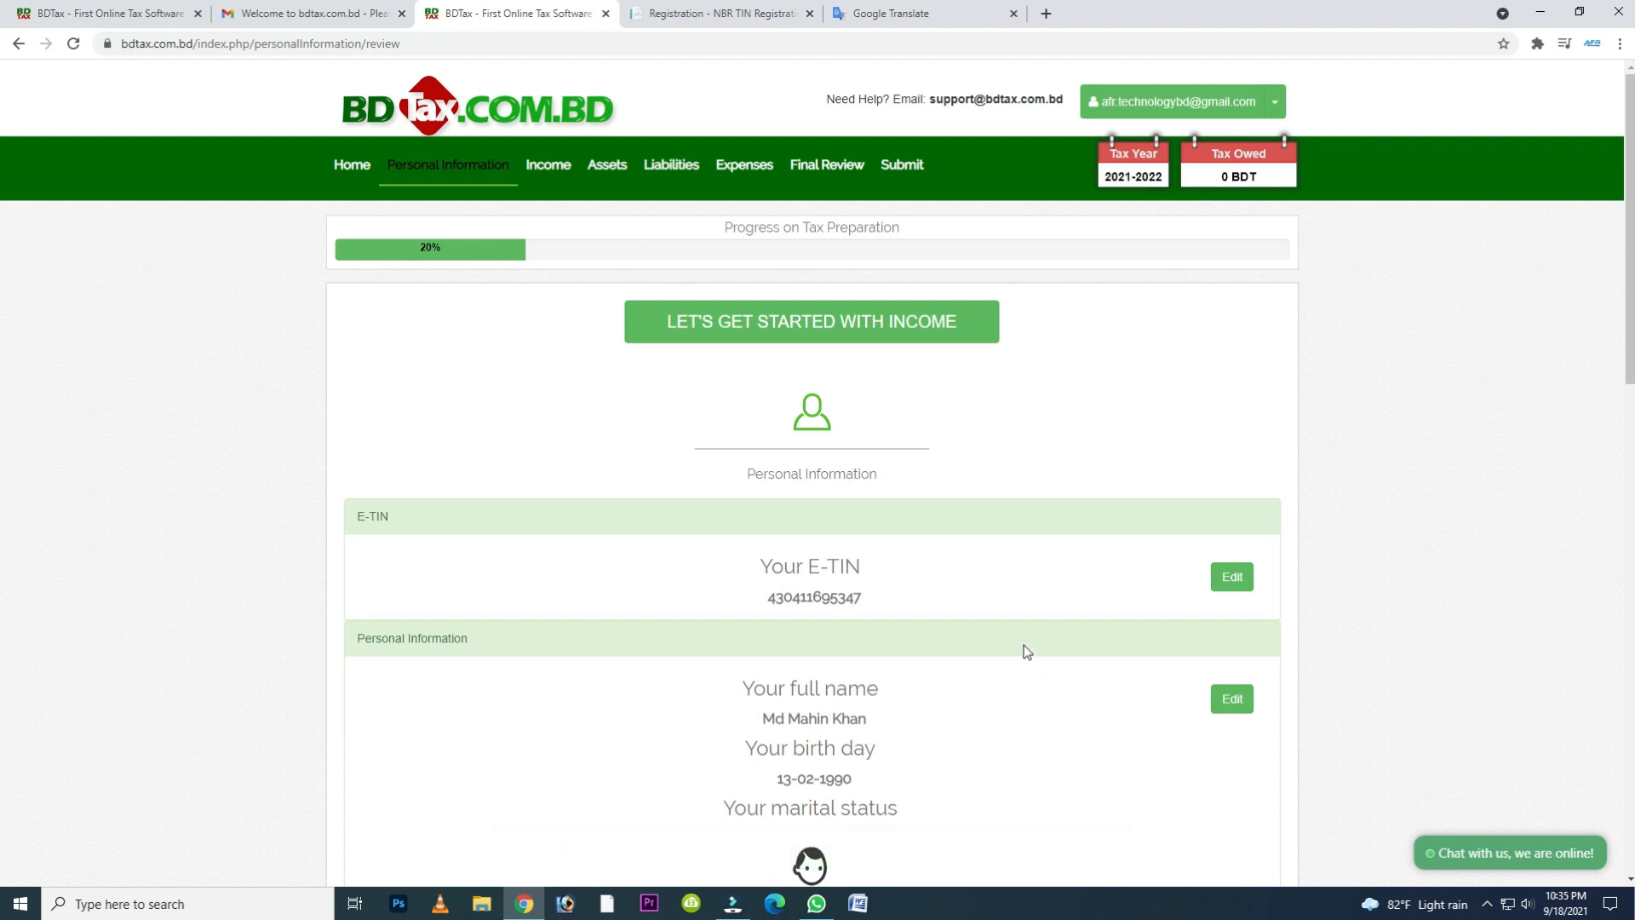
pyautogui.scroll(-3, 1015, 642)
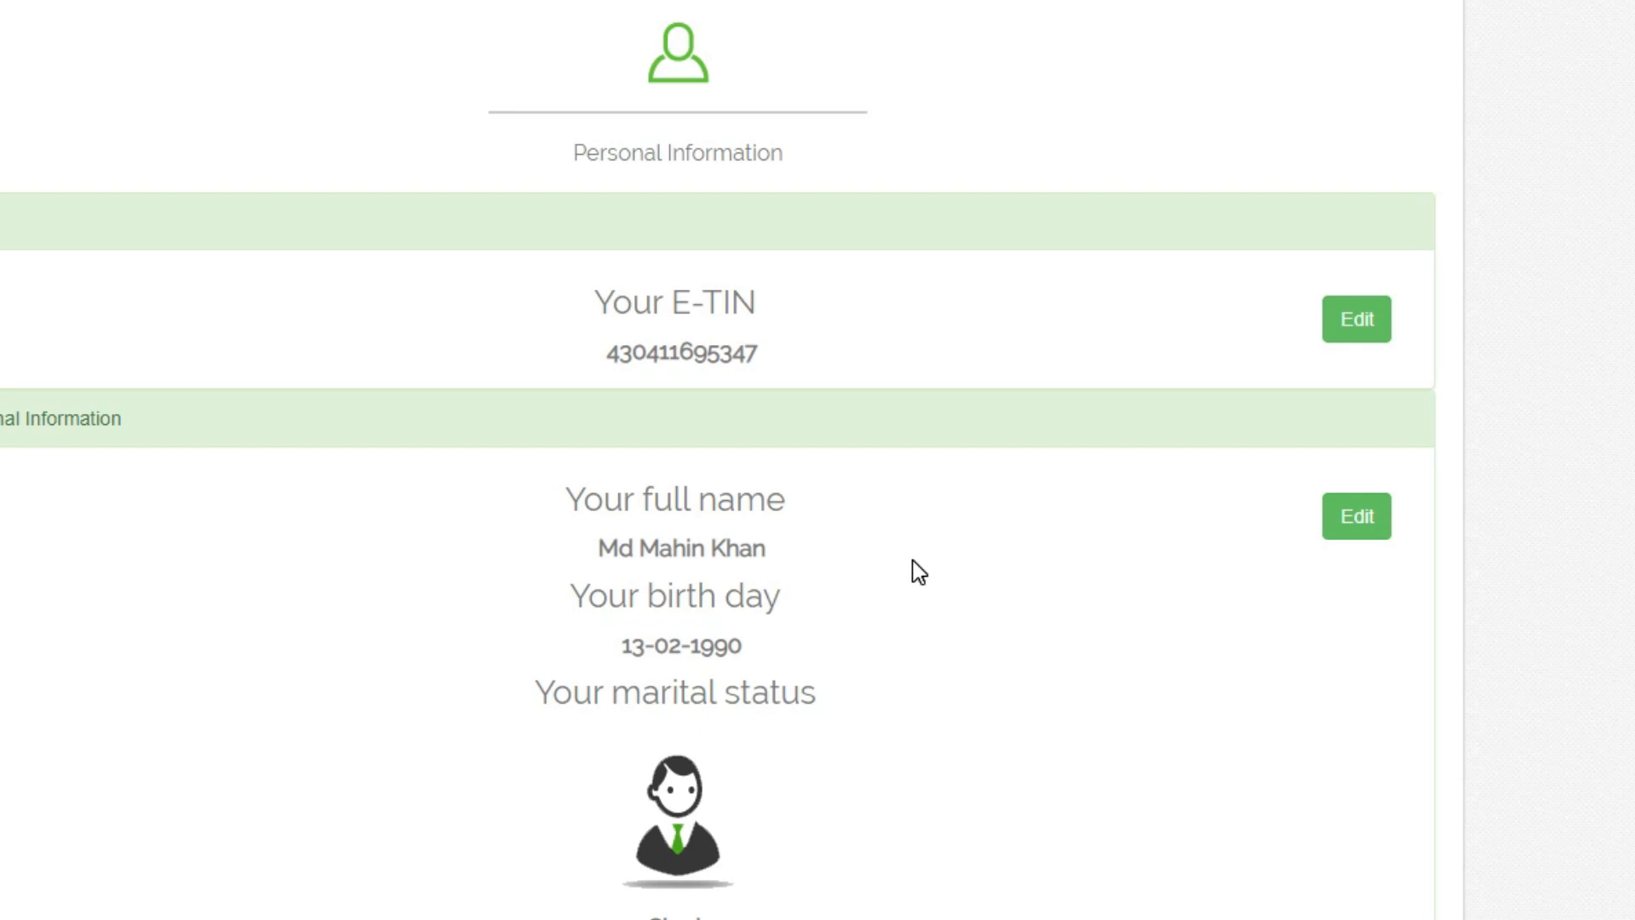
pyautogui.scroll(-4, 912, 559)
pyautogui.scroll(-3, 912, 570)
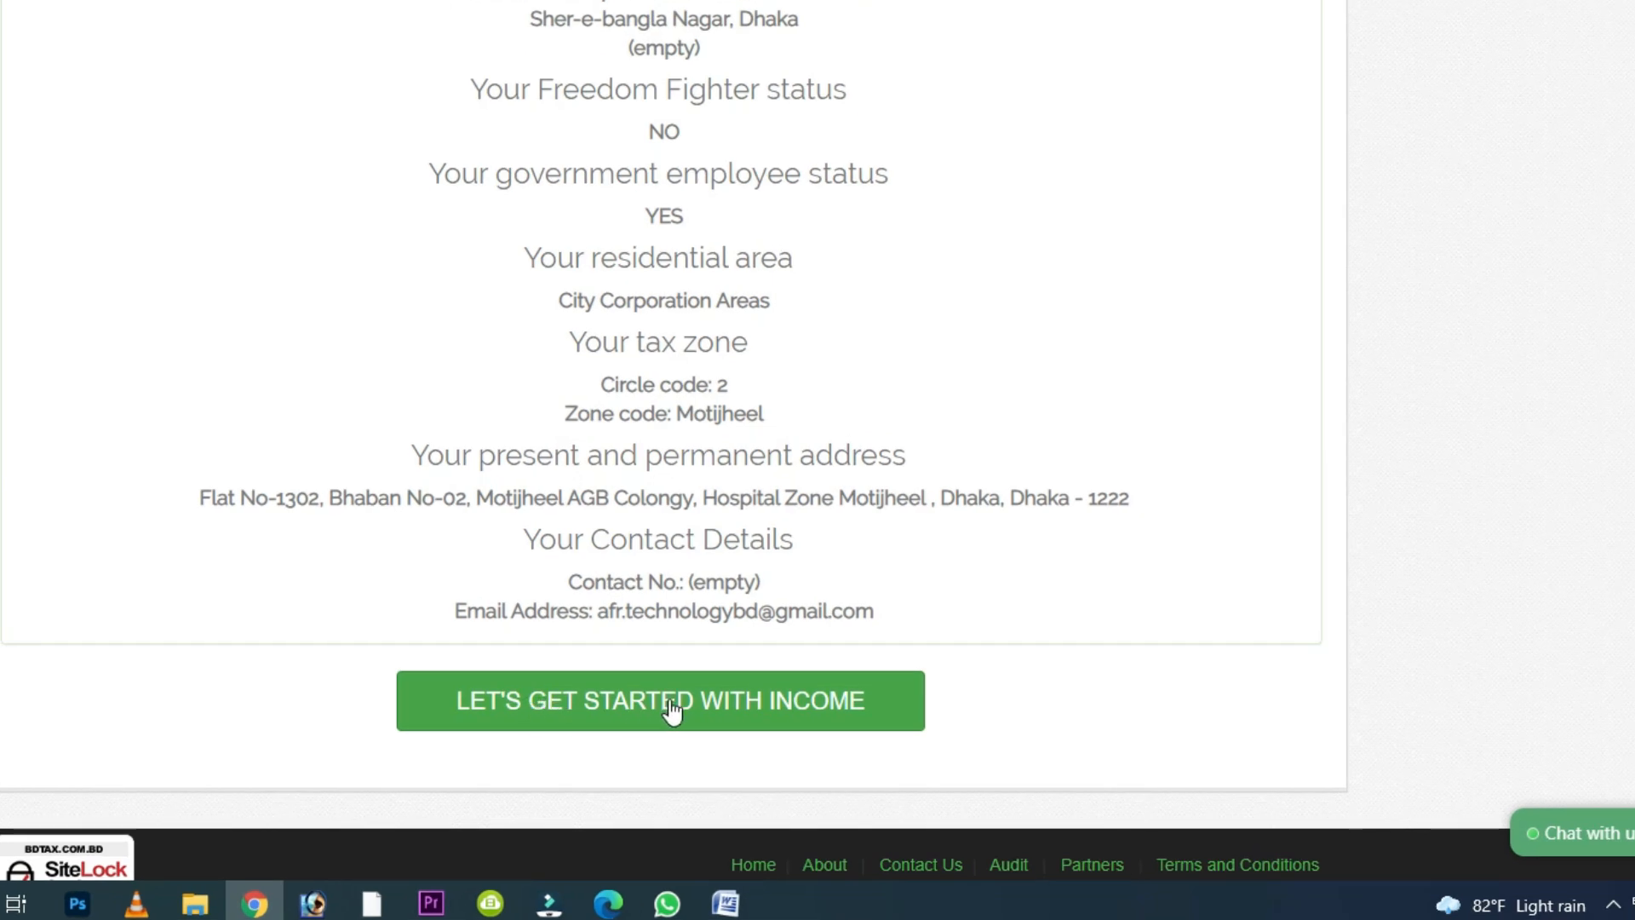
# - Start the income section, declare salary income, and set the yearly basic pay to 25000
pyautogui.click(780, 724)
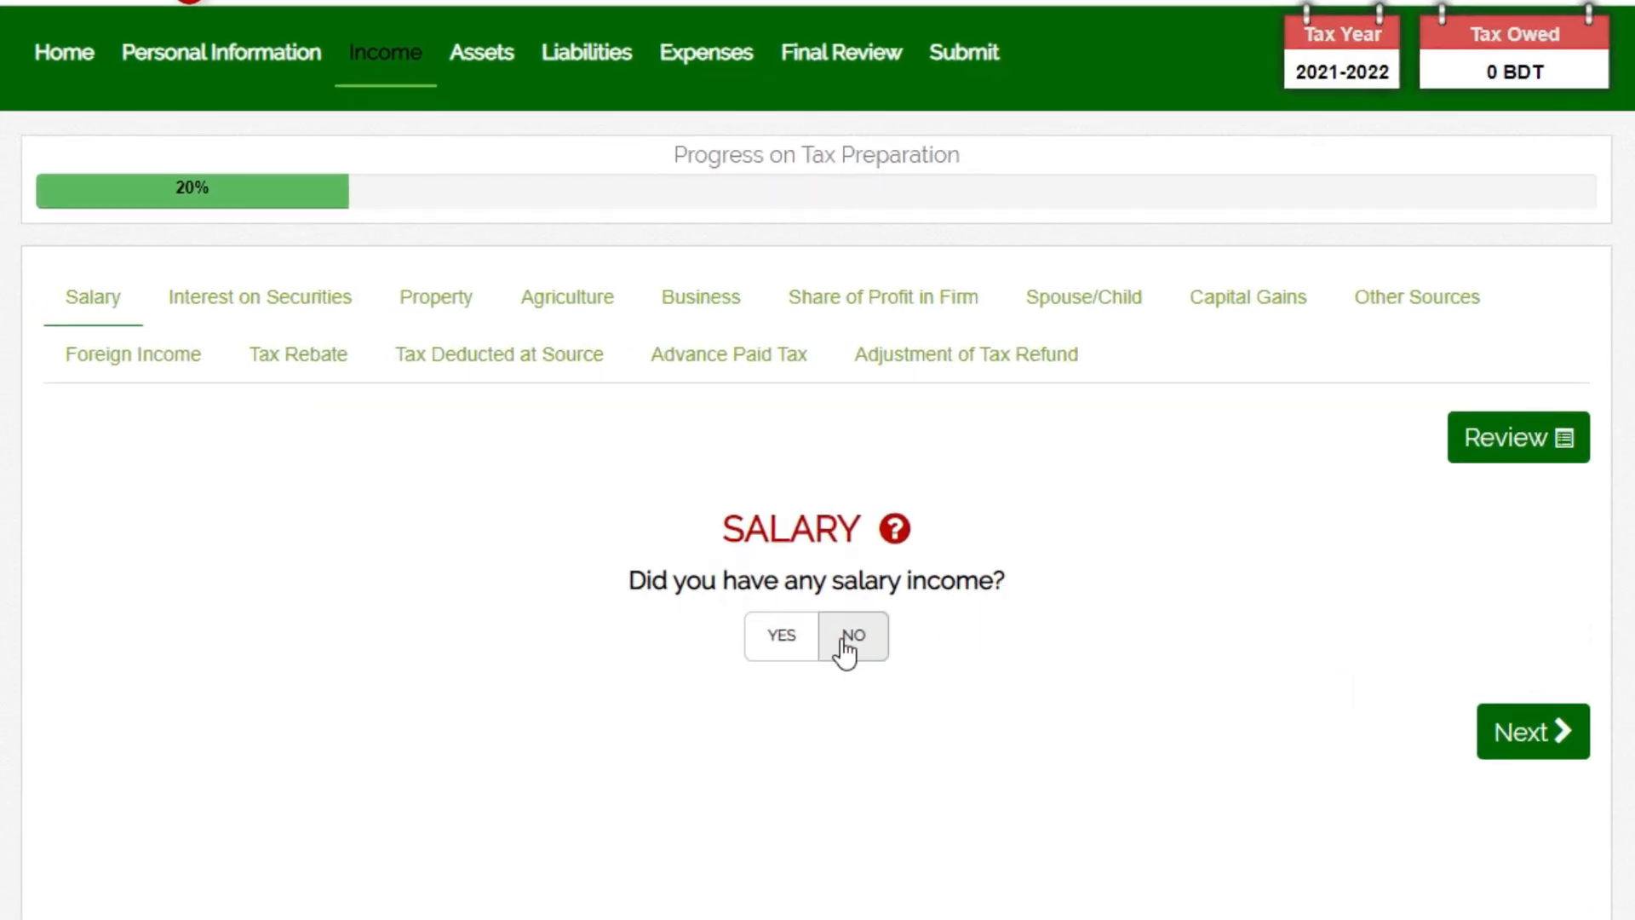
pyautogui.click(778, 656)
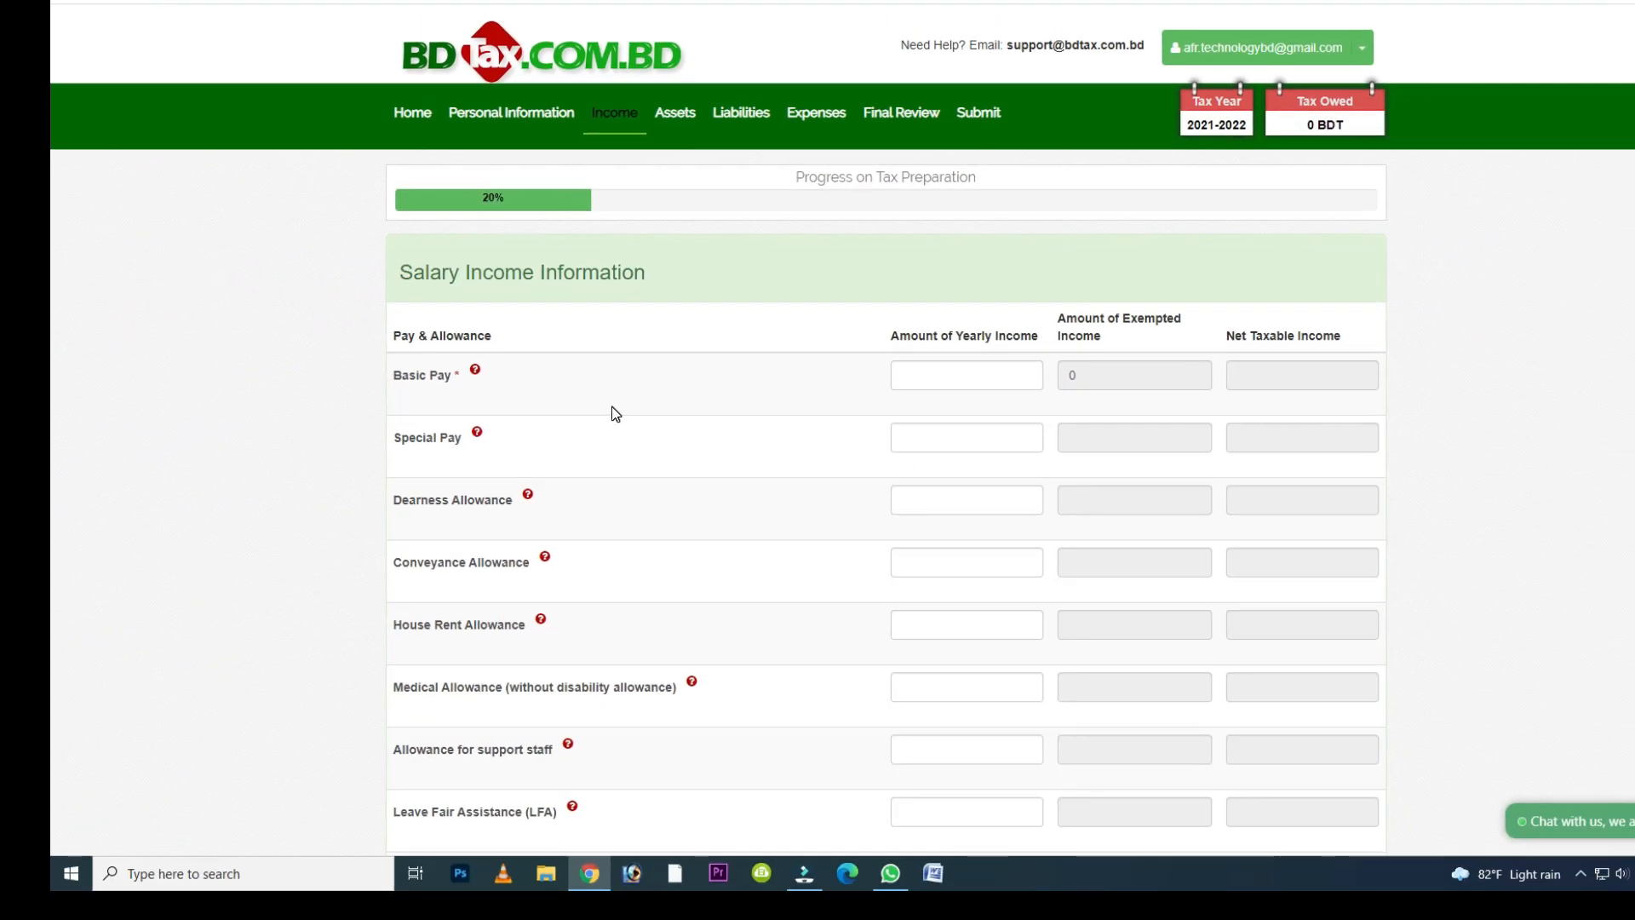
pyautogui.click(930, 376)
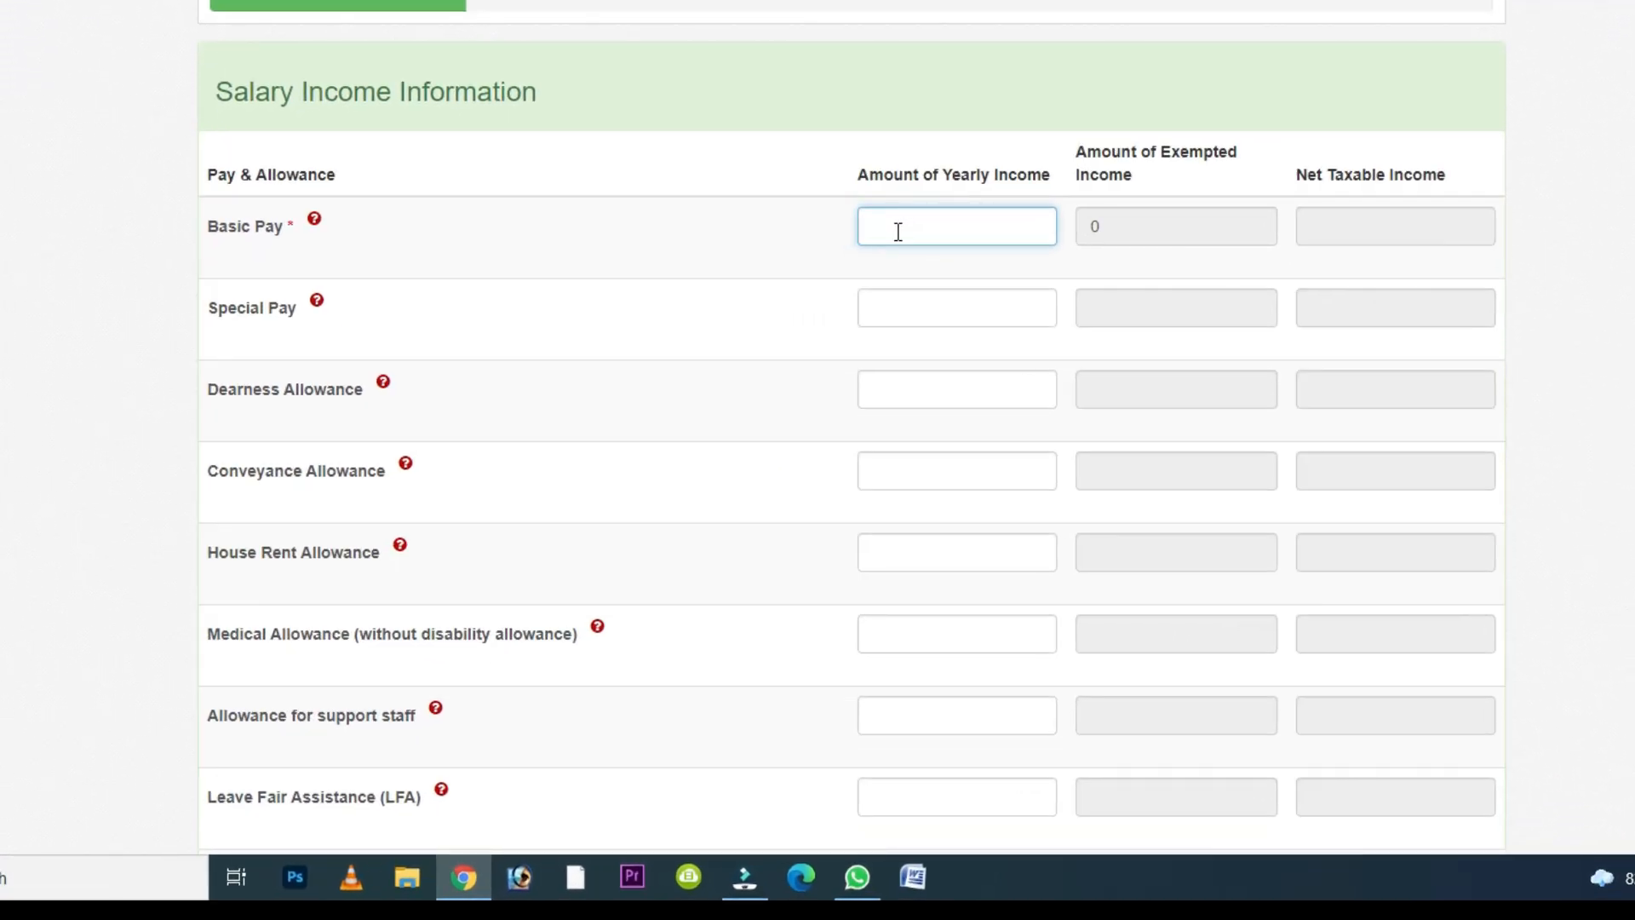
pyautogui.write('25000')
# - Enter yearly amounts of 5000 for special pay, 2000 for dearness allowance and 1500 for conveyance allowance
pyautogui.click(898, 321)
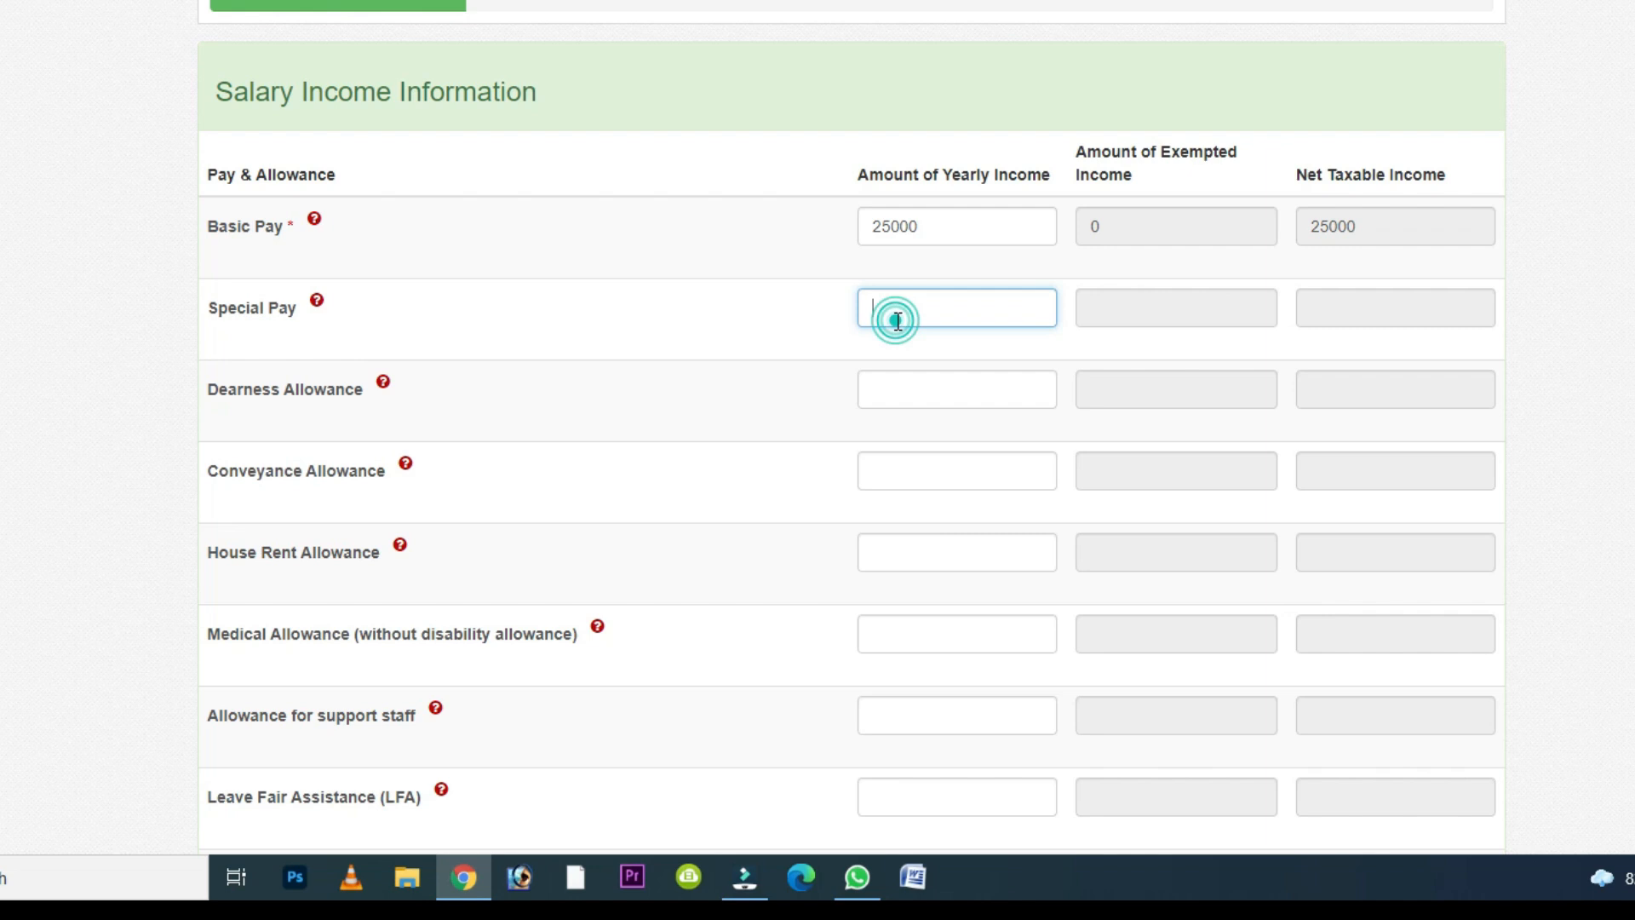
pyautogui.write('5000')
pyautogui.click(872, 389)
pyautogui.write('2000')
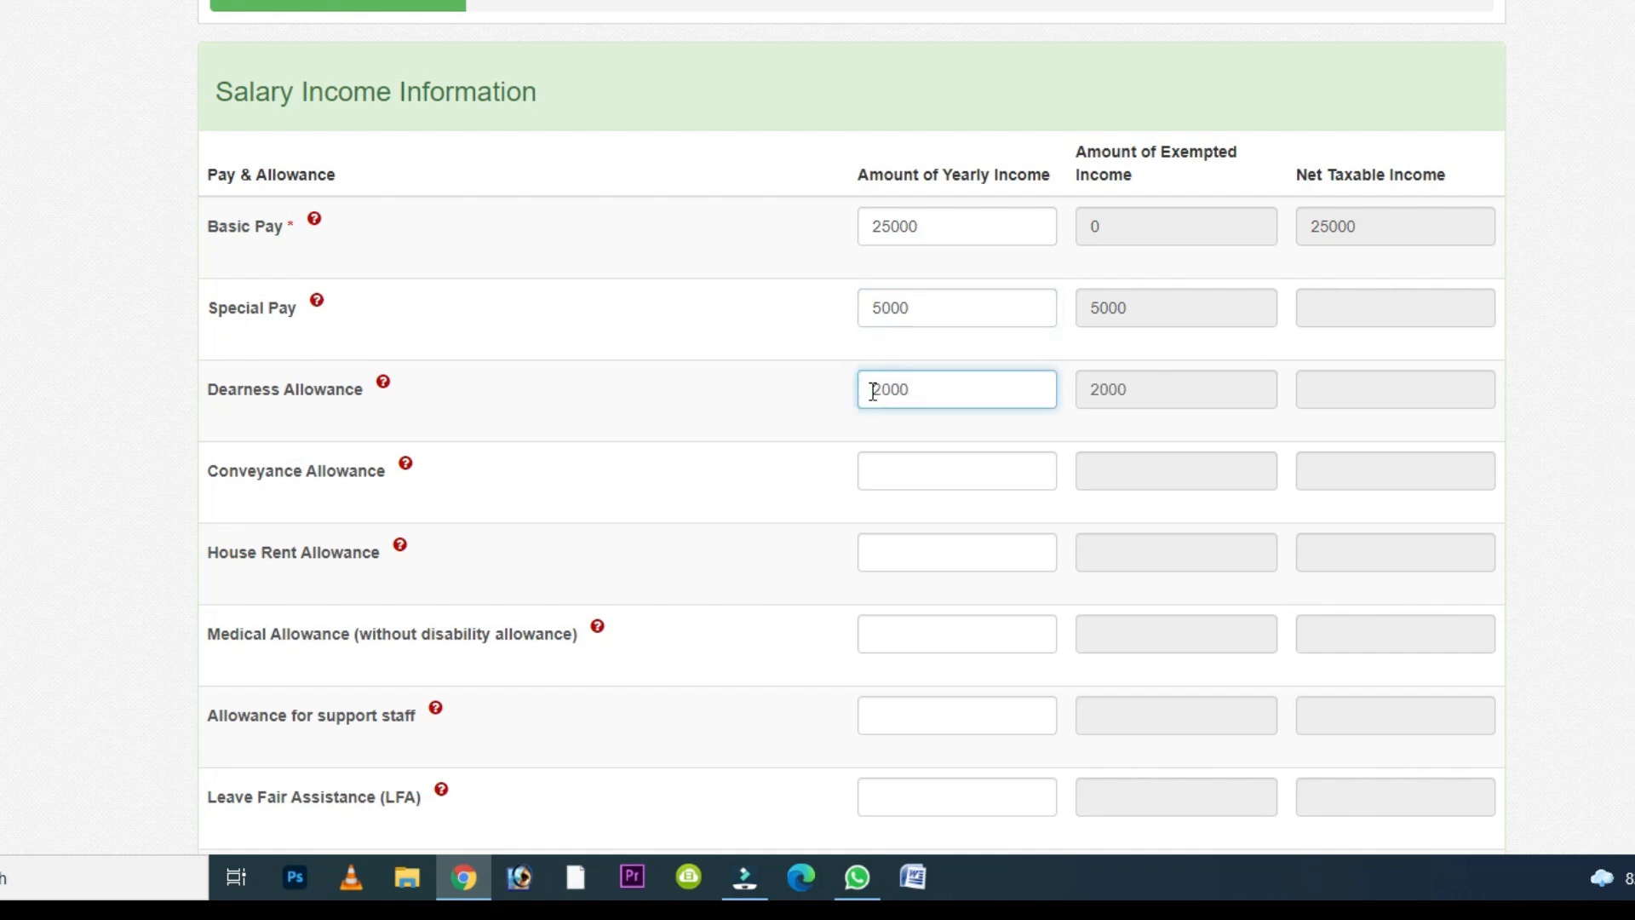
pyautogui.click(911, 474)
pyautogui.write('1500')
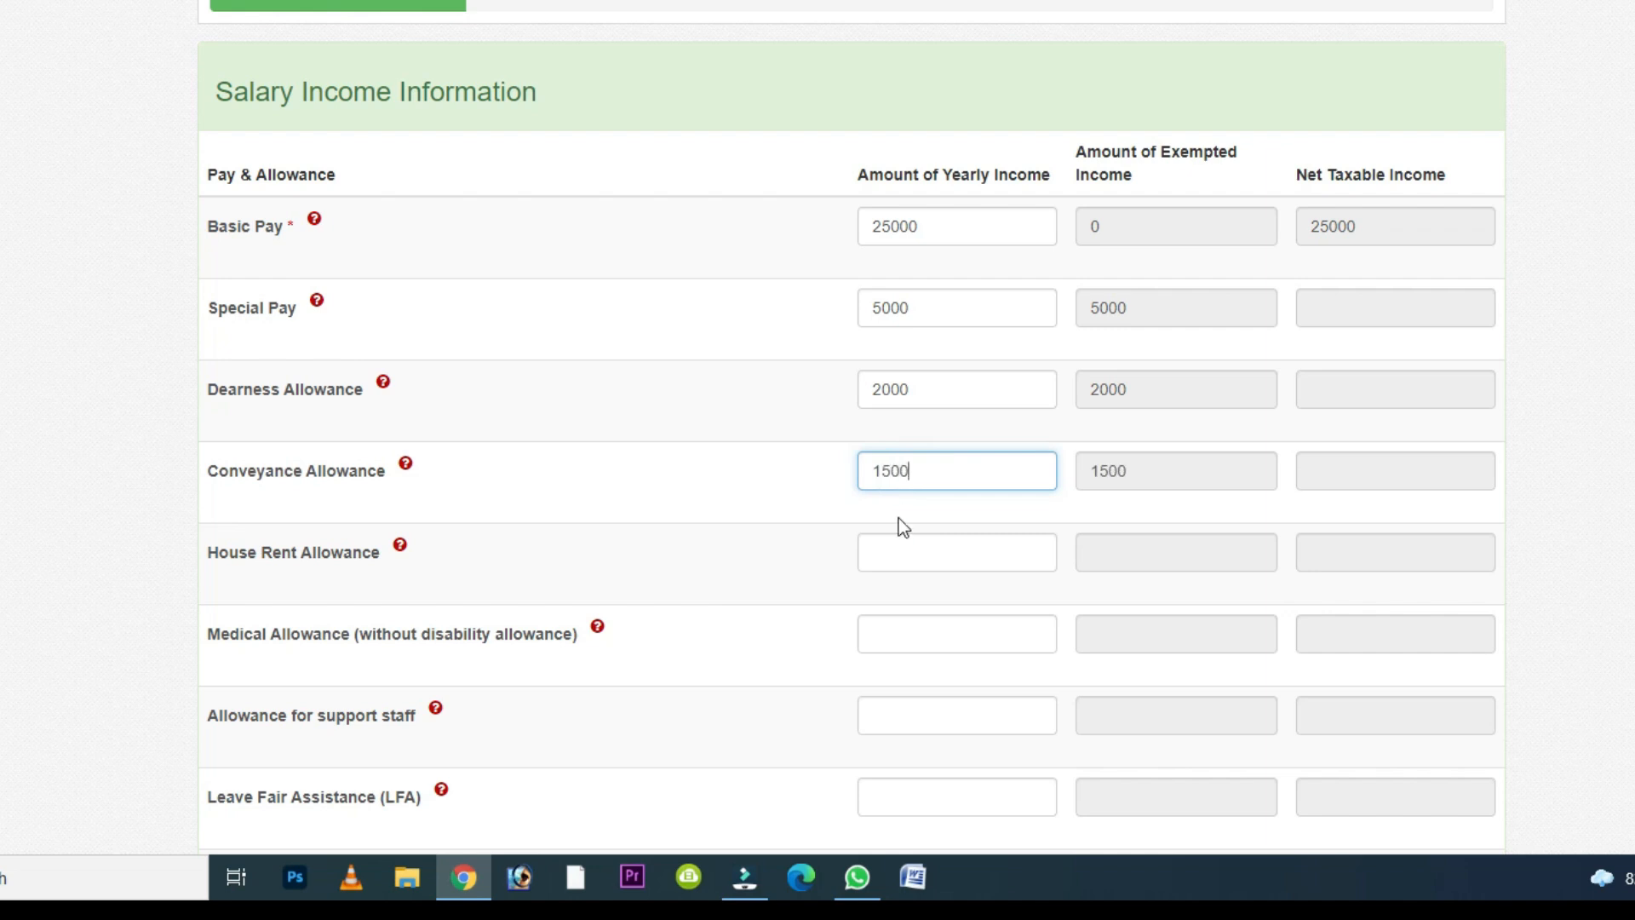
# - Complete the remaining allowances from house rent onward and create the salary income entry
pyautogui.click(941, 550)
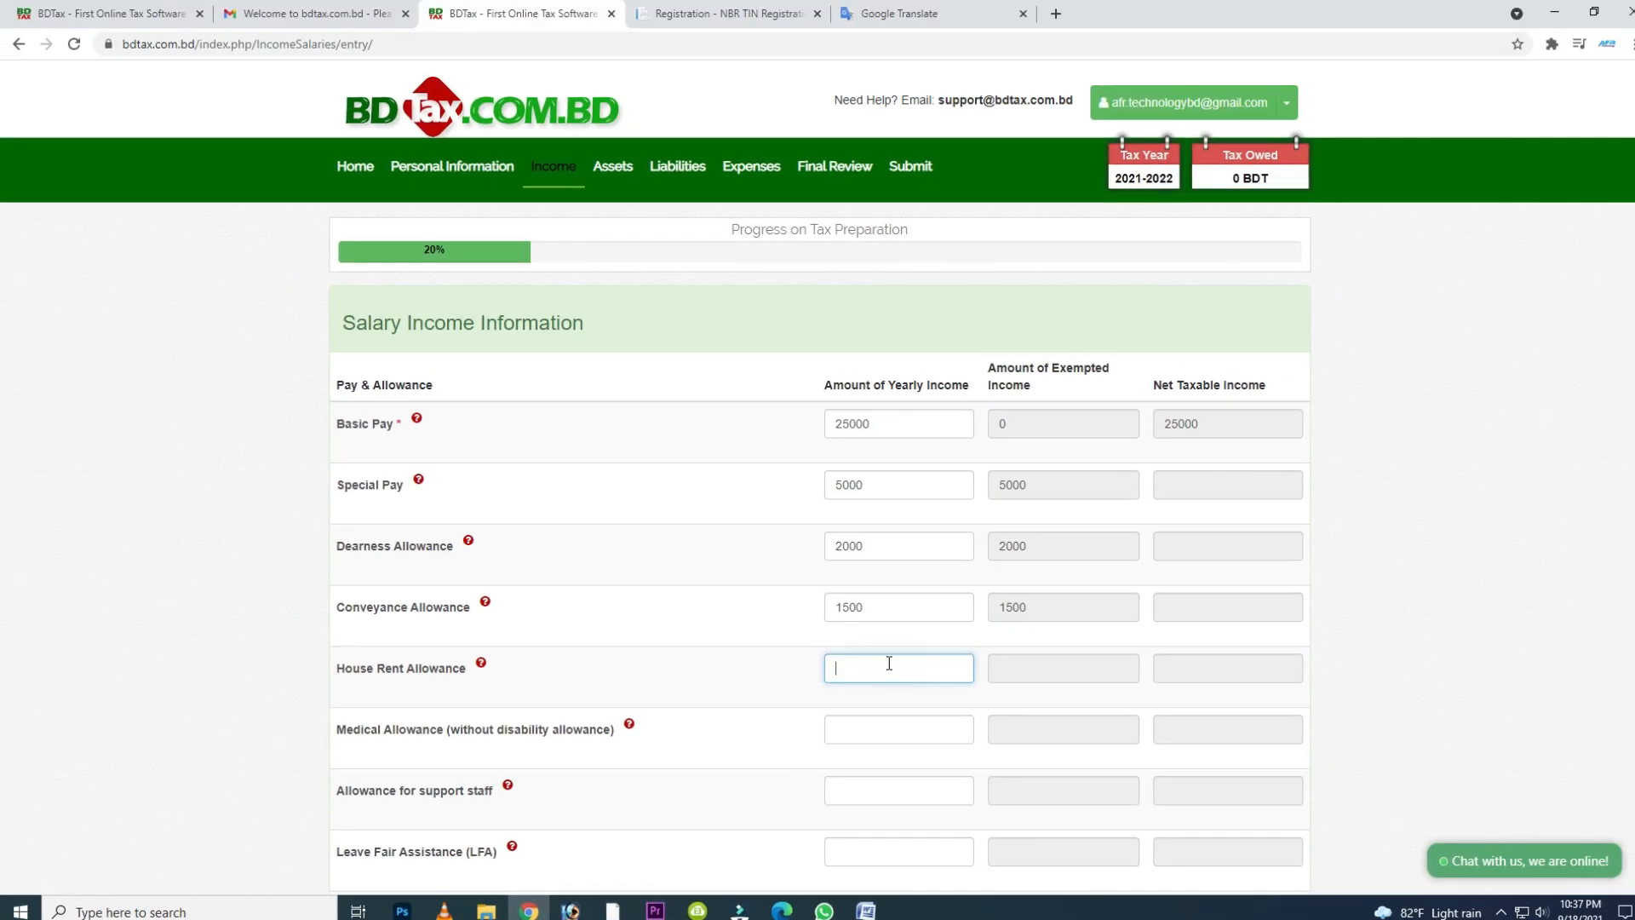
pyautogui.scroll(-10, 889, 663)
pyautogui.click(868, 656)
pyautogui.scroll(-2, 869, 657)
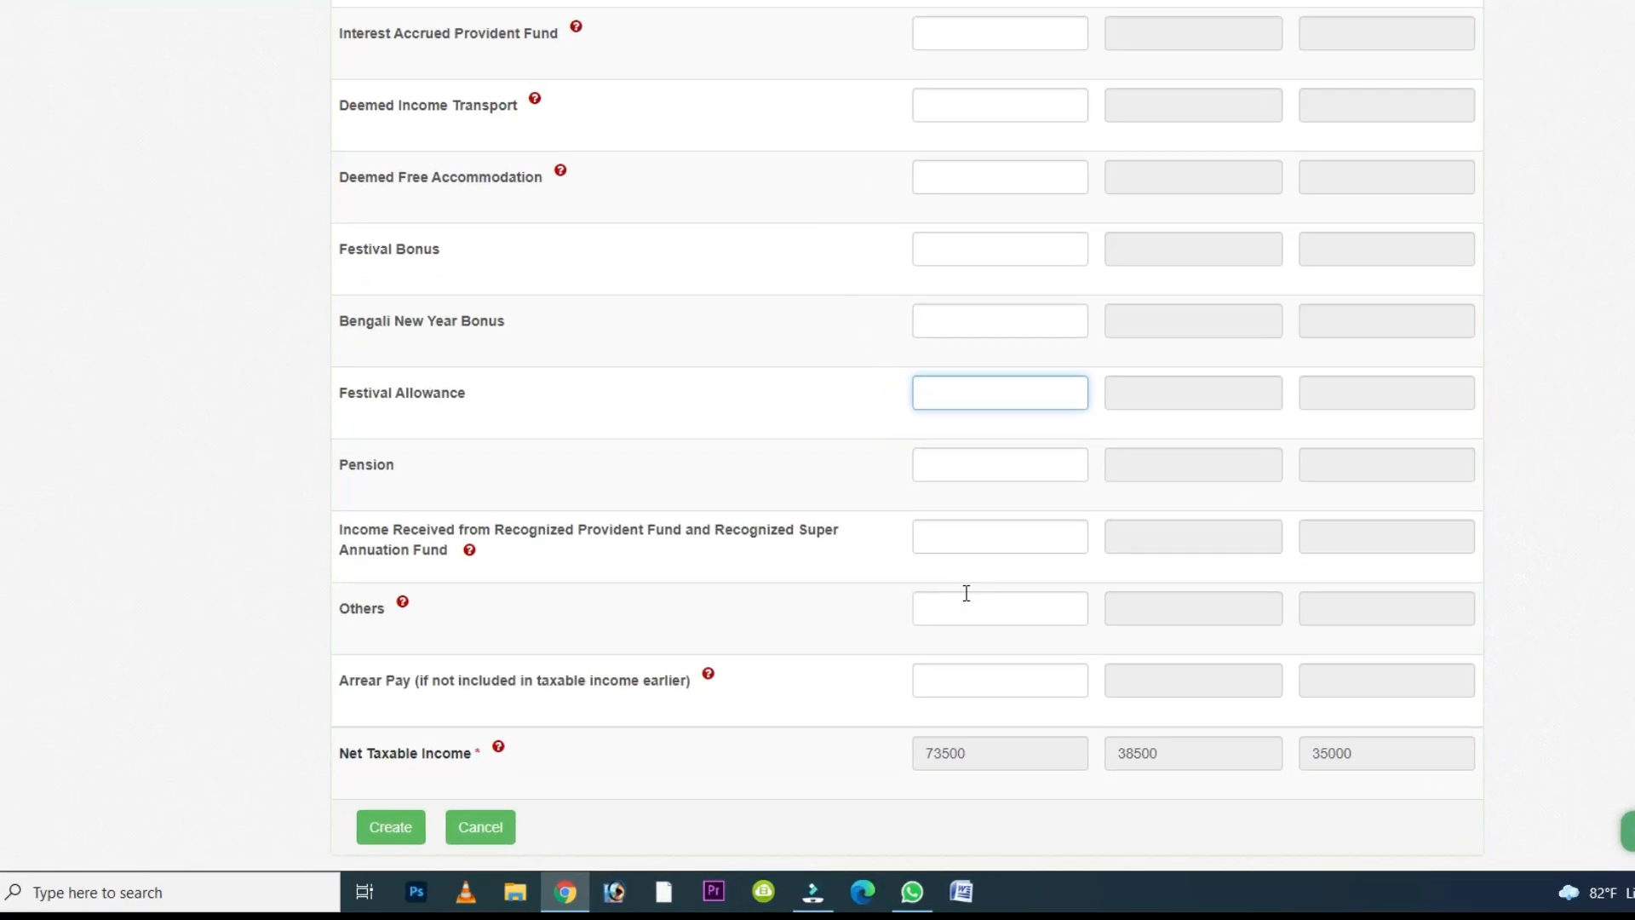
pyautogui.scroll(-2, 967, 593)
pyautogui.click(385, 756)
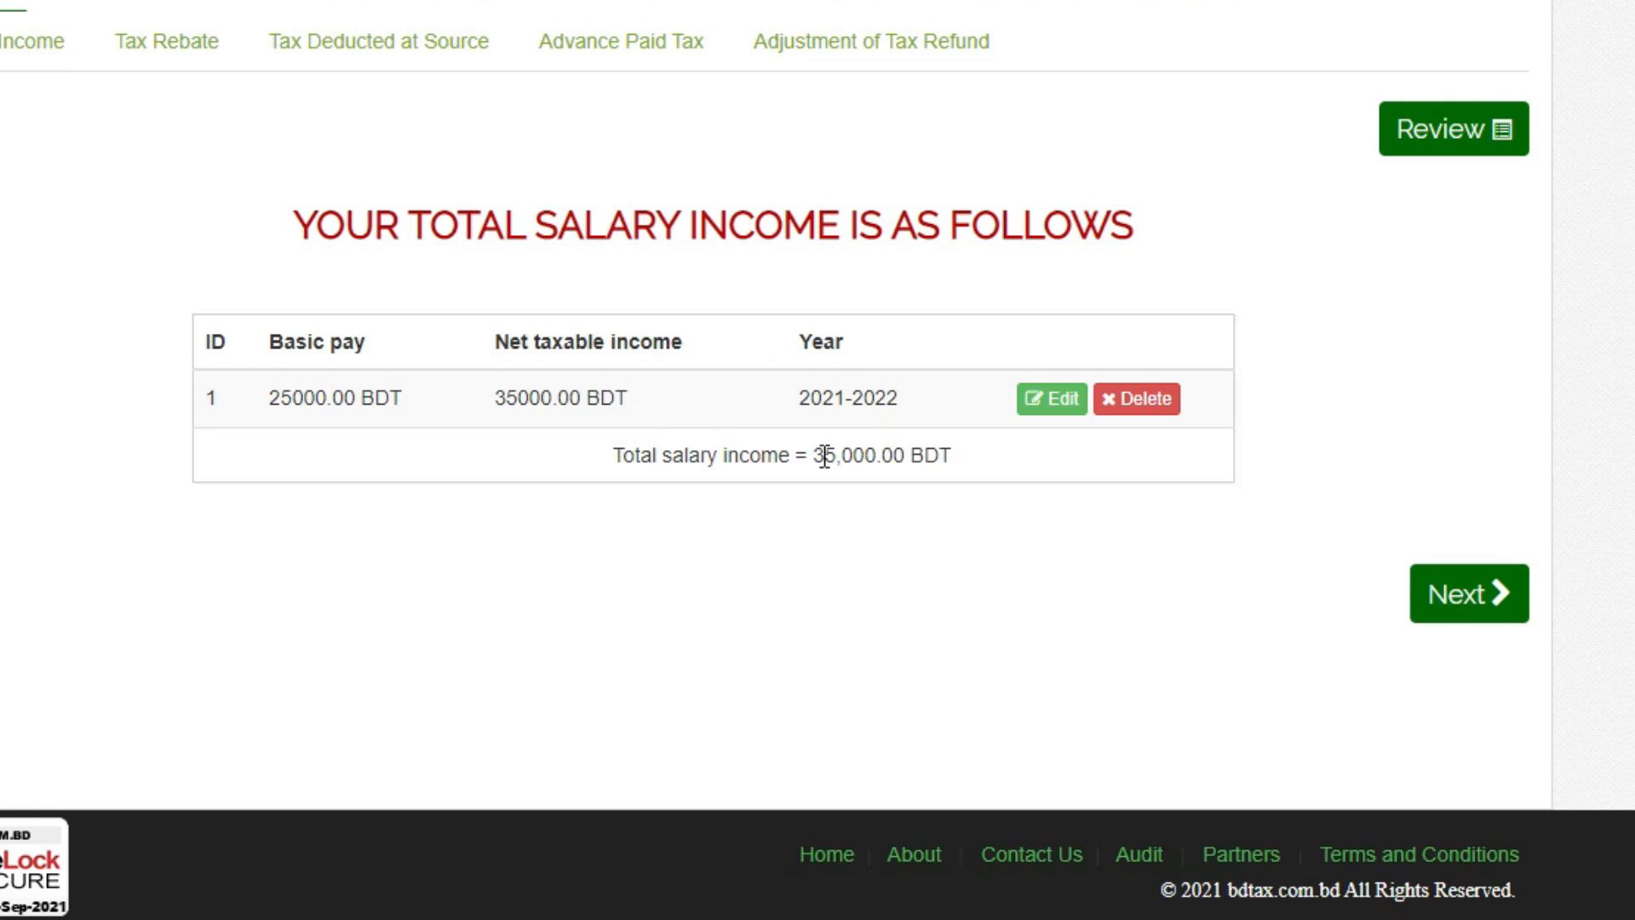
pyautogui.moveTo(820, 455); pyautogui.dragTo(908, 467)
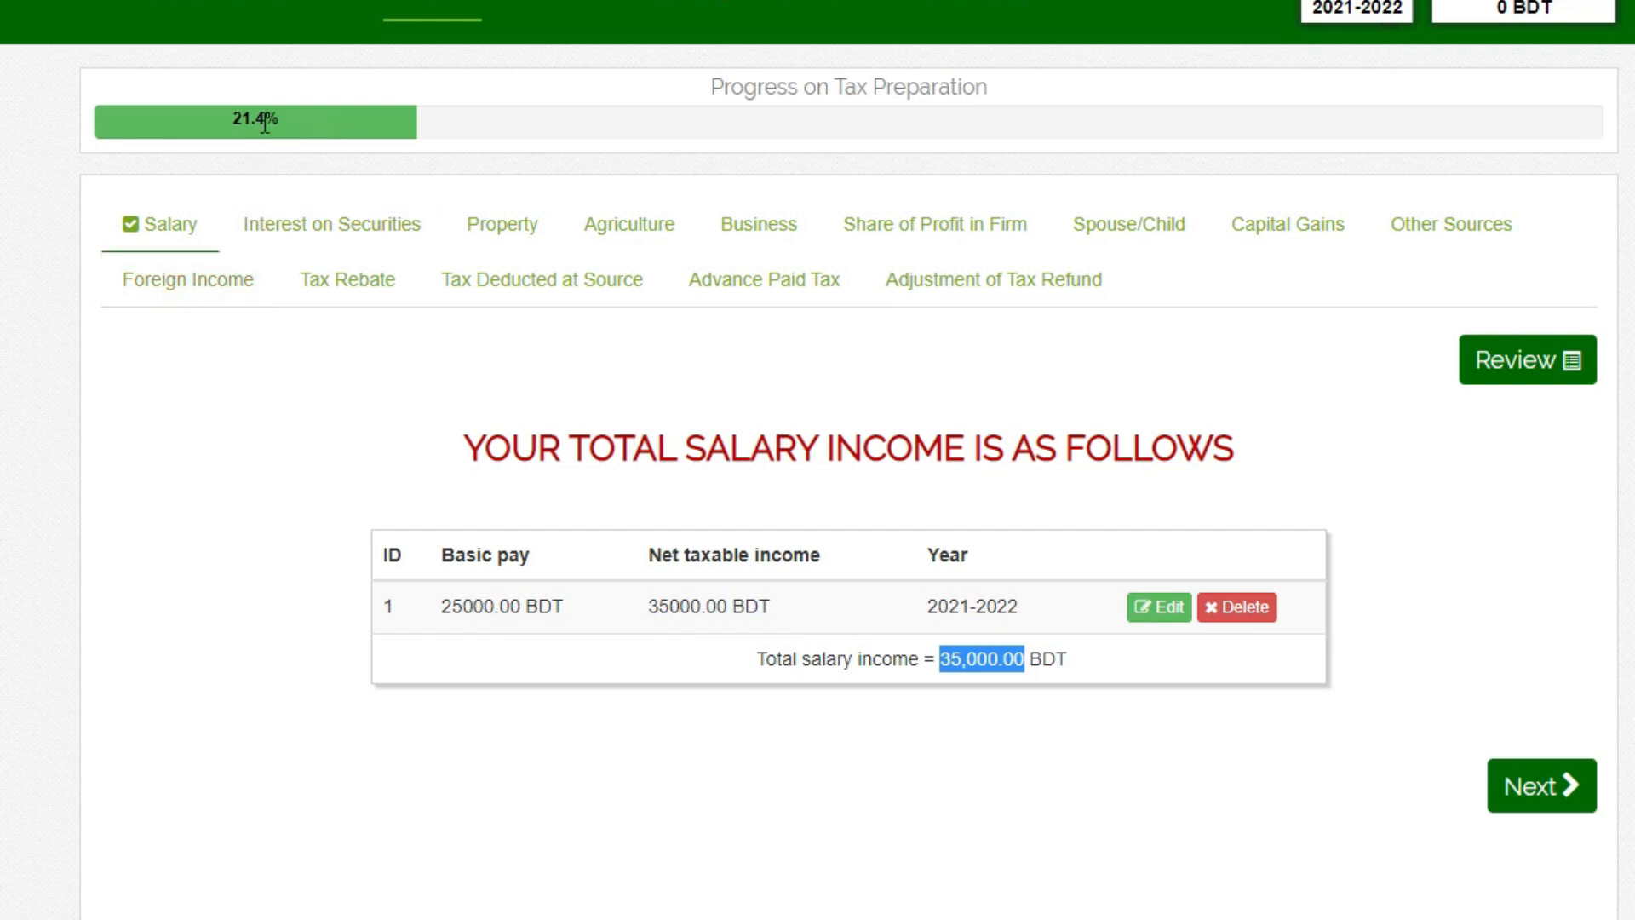
# - Declare interest on securities and store 20000 as the annual amount
pyautogui.click(1548, 796)
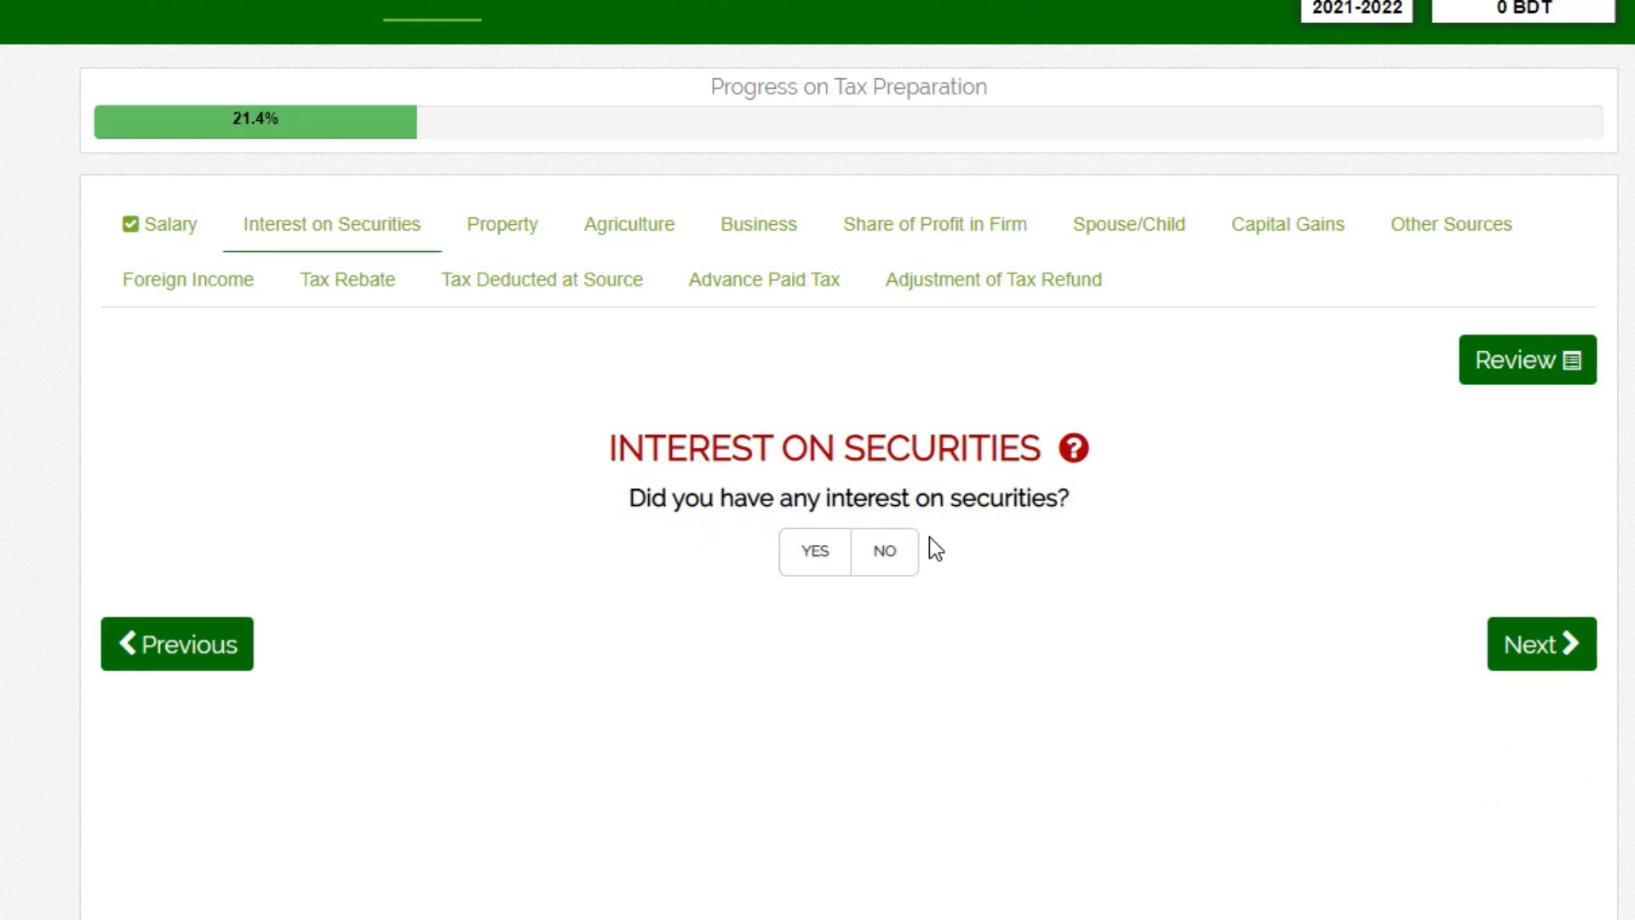
pyautogui.click(809, 562)
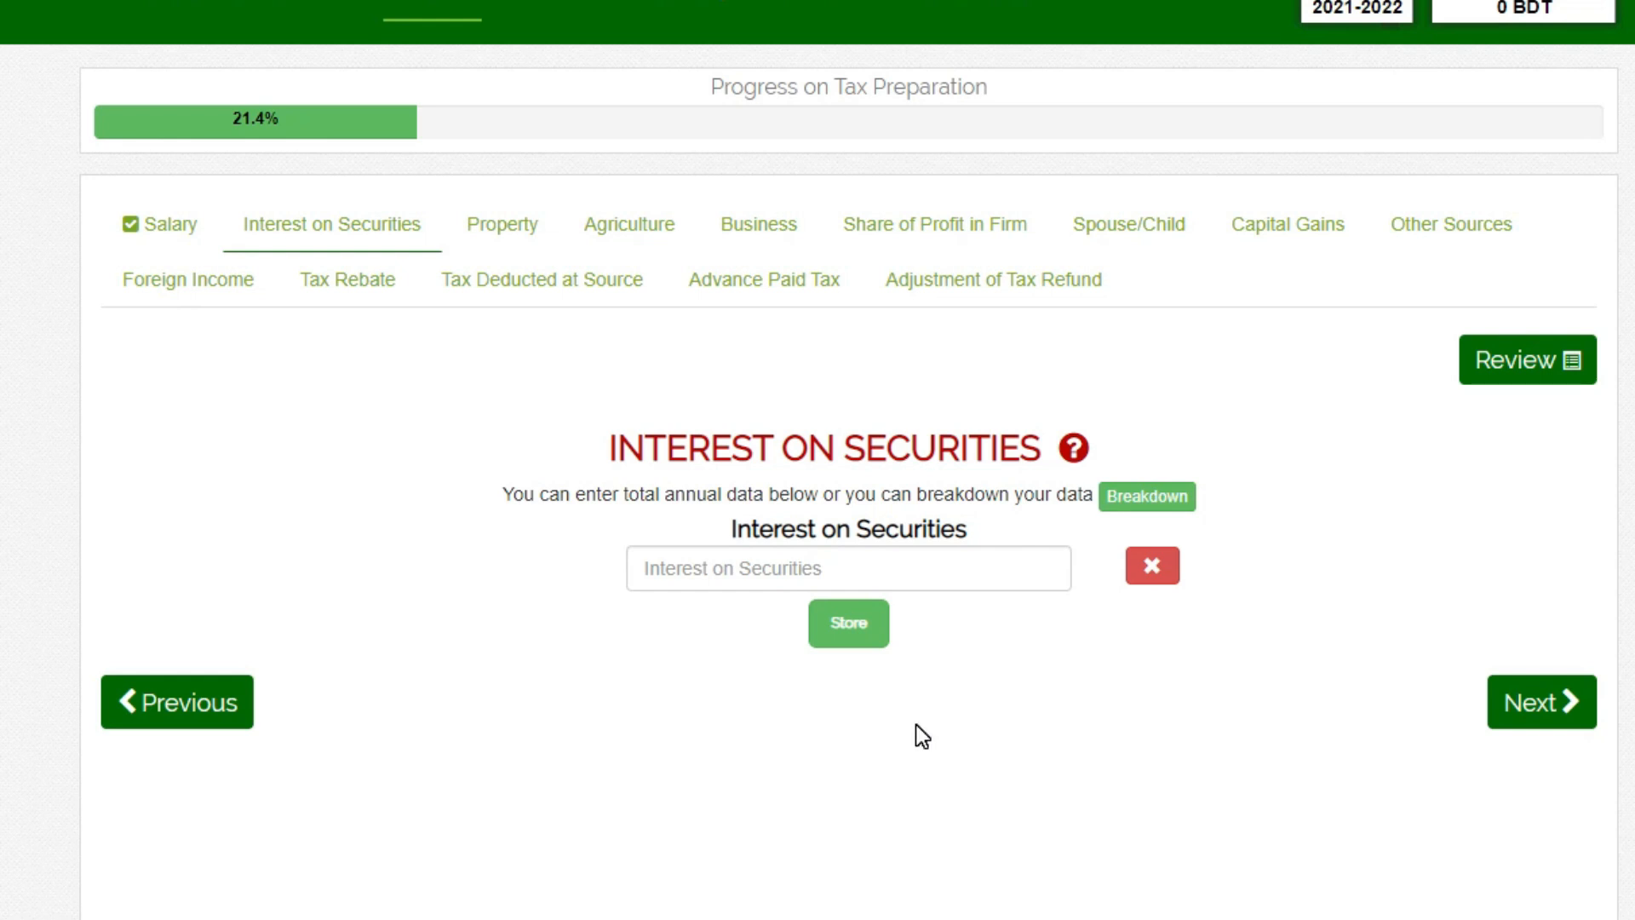
pyautogui.click(733, 580)
pyautogui.write('20000')
pyautogui.press('Return')
# - Open the breakdown of interest on securities and examine its type, description, amount and commission fields
pyautogui.moveTo(534, 528); pyautogui.dragTo(838, 535)
pyautogui.moveTo(783, 448); pyautogui.dragTo(1041, 442)
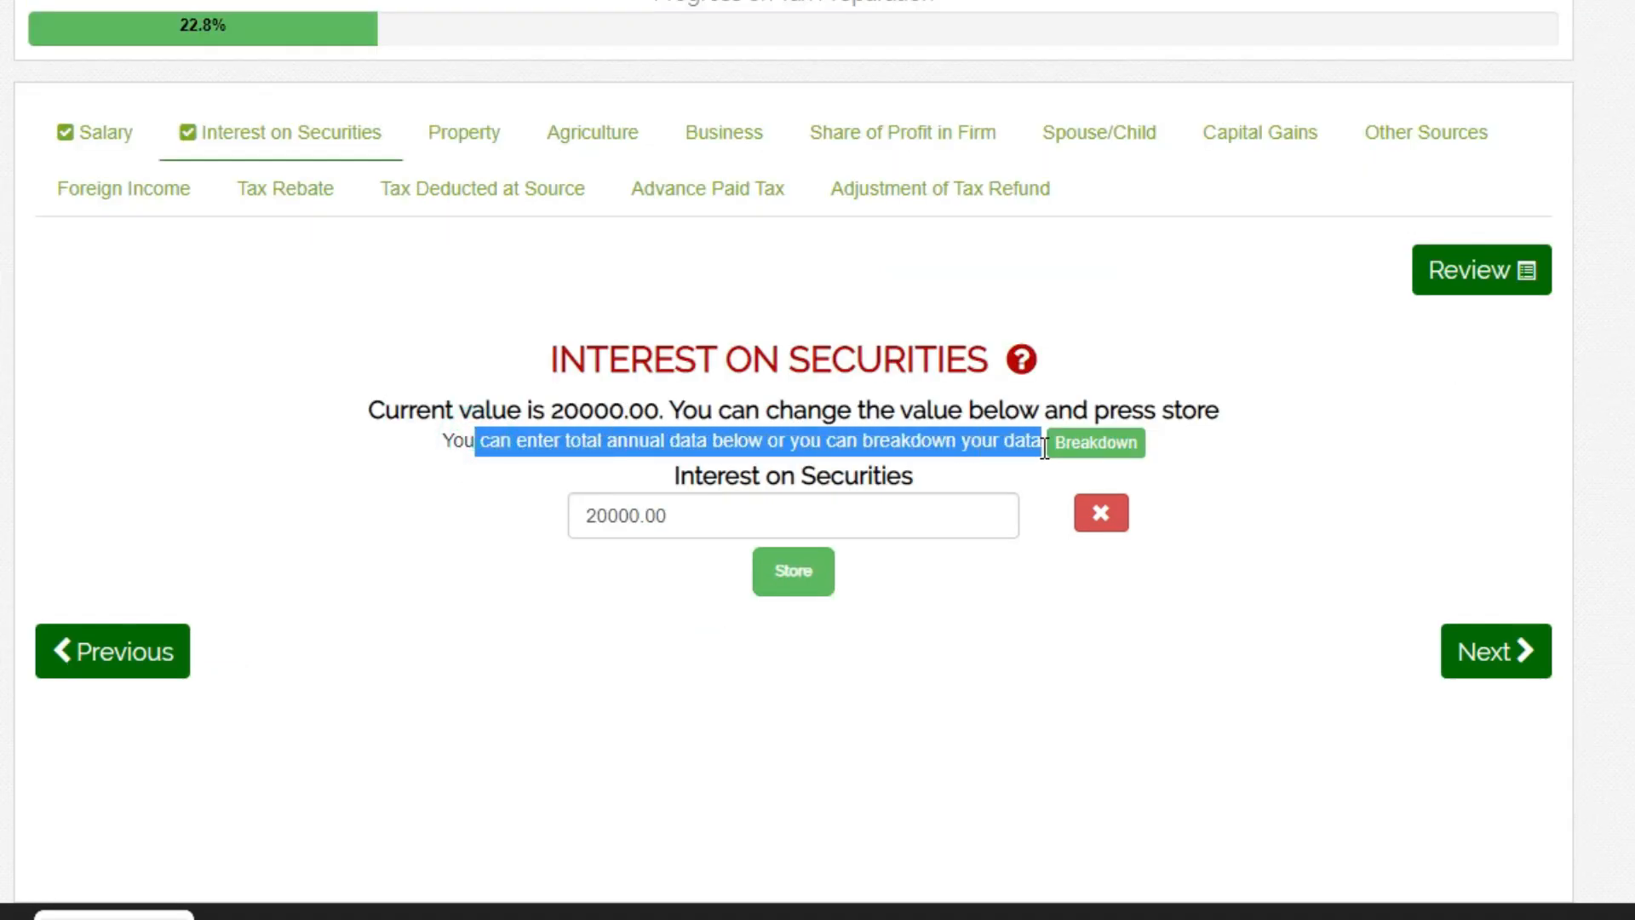
pyautogui.click(1099, 443)
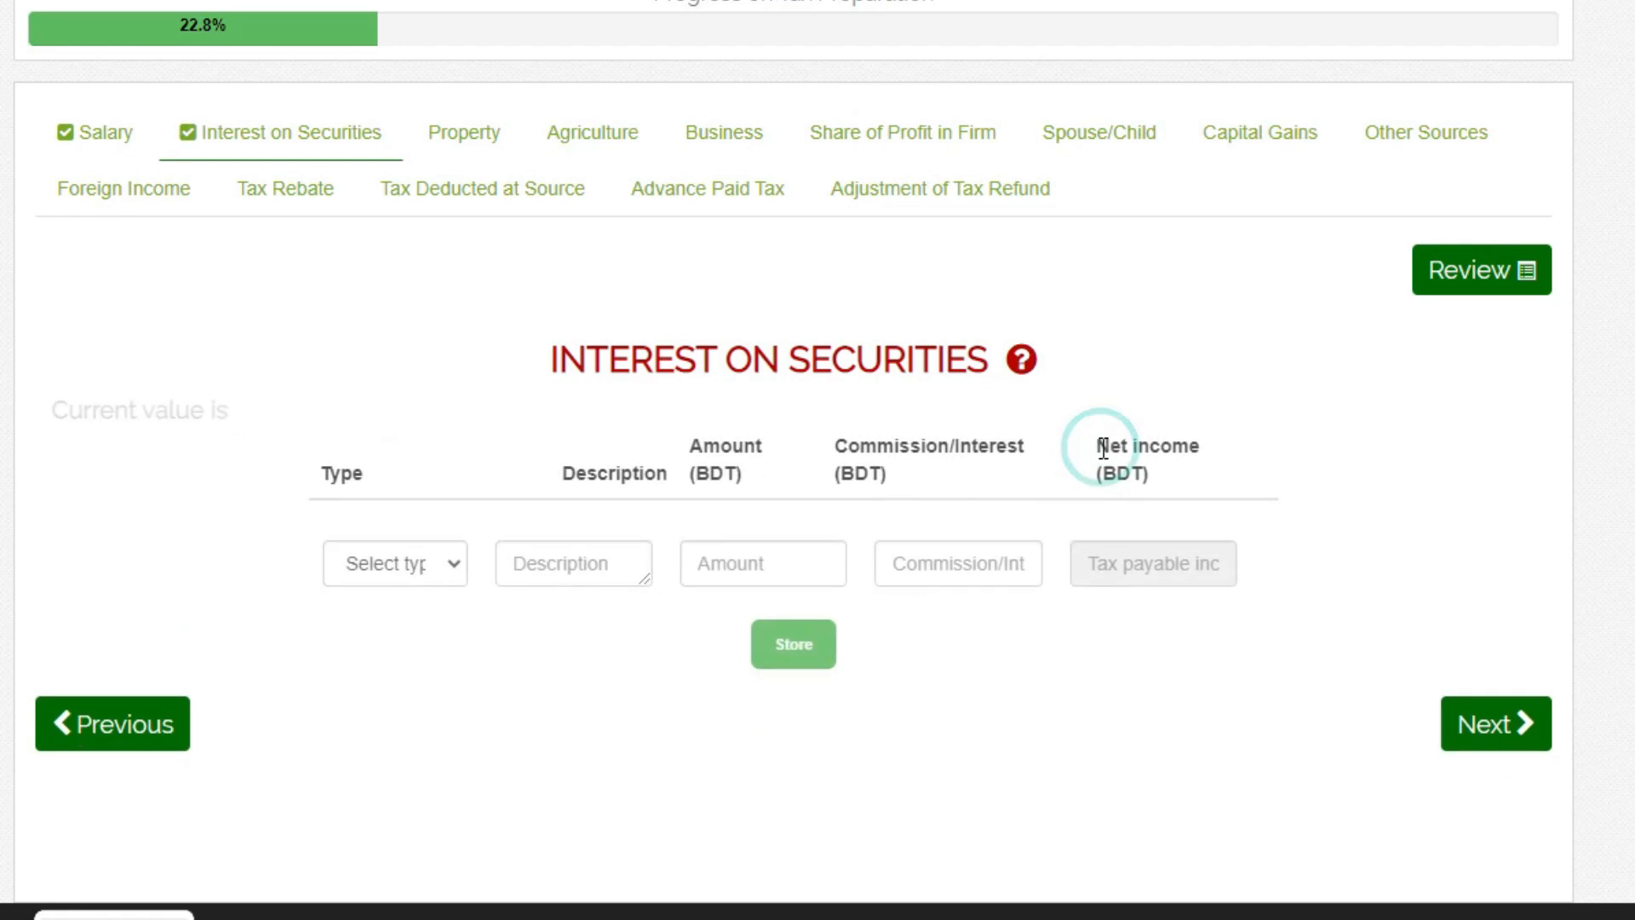
pyautogui.click(449, 538)
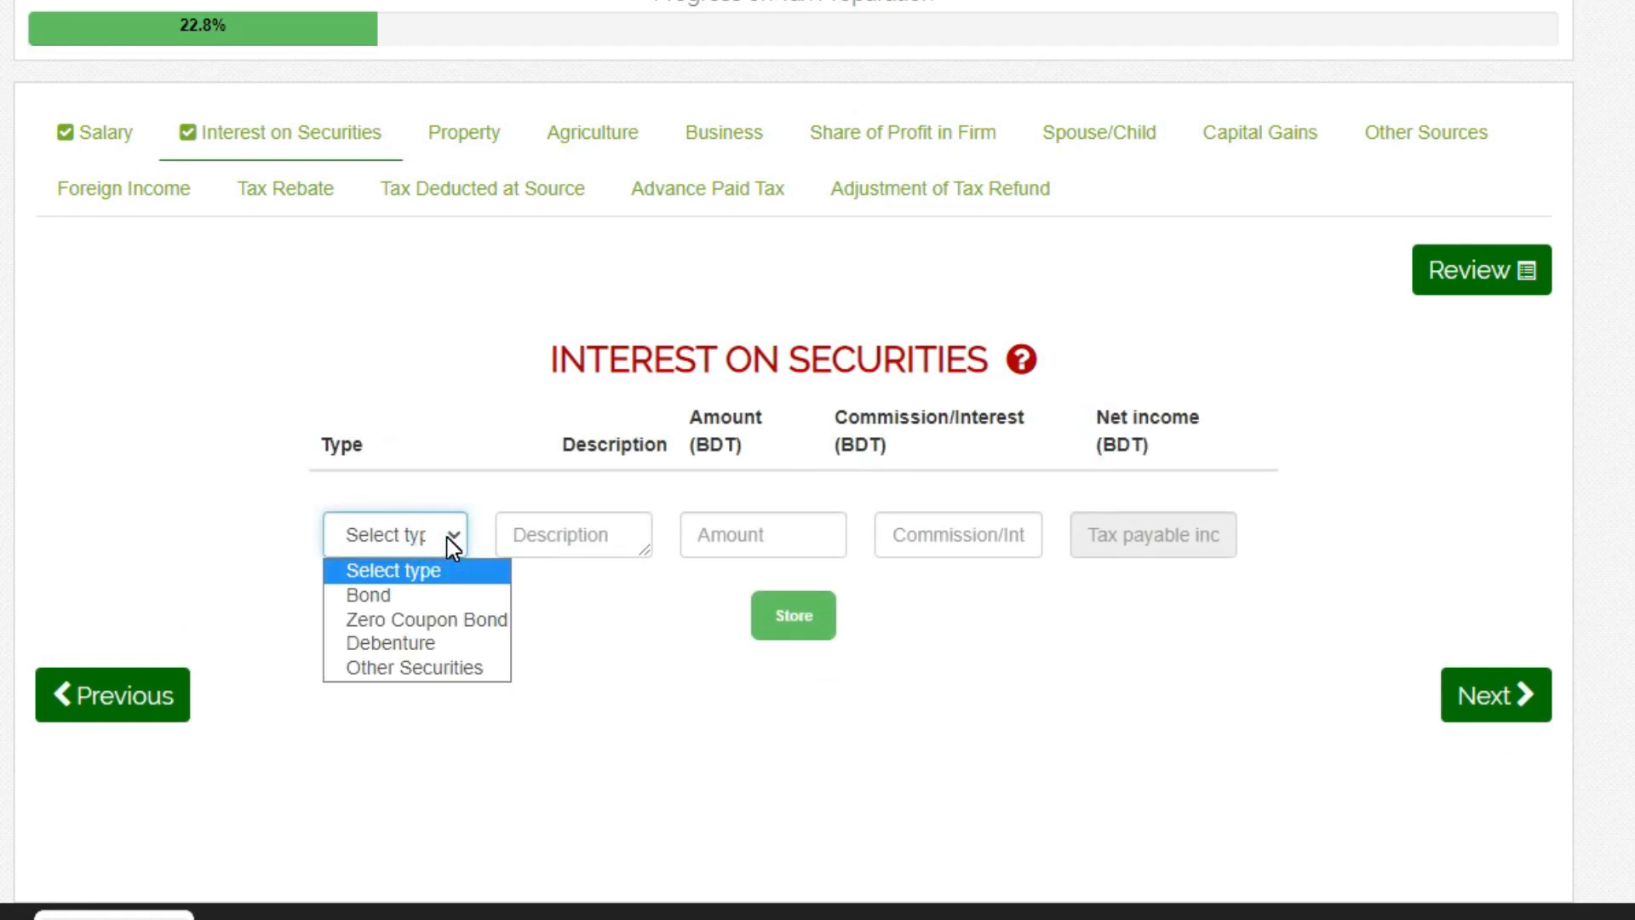
pyautogui.click(447, 539)
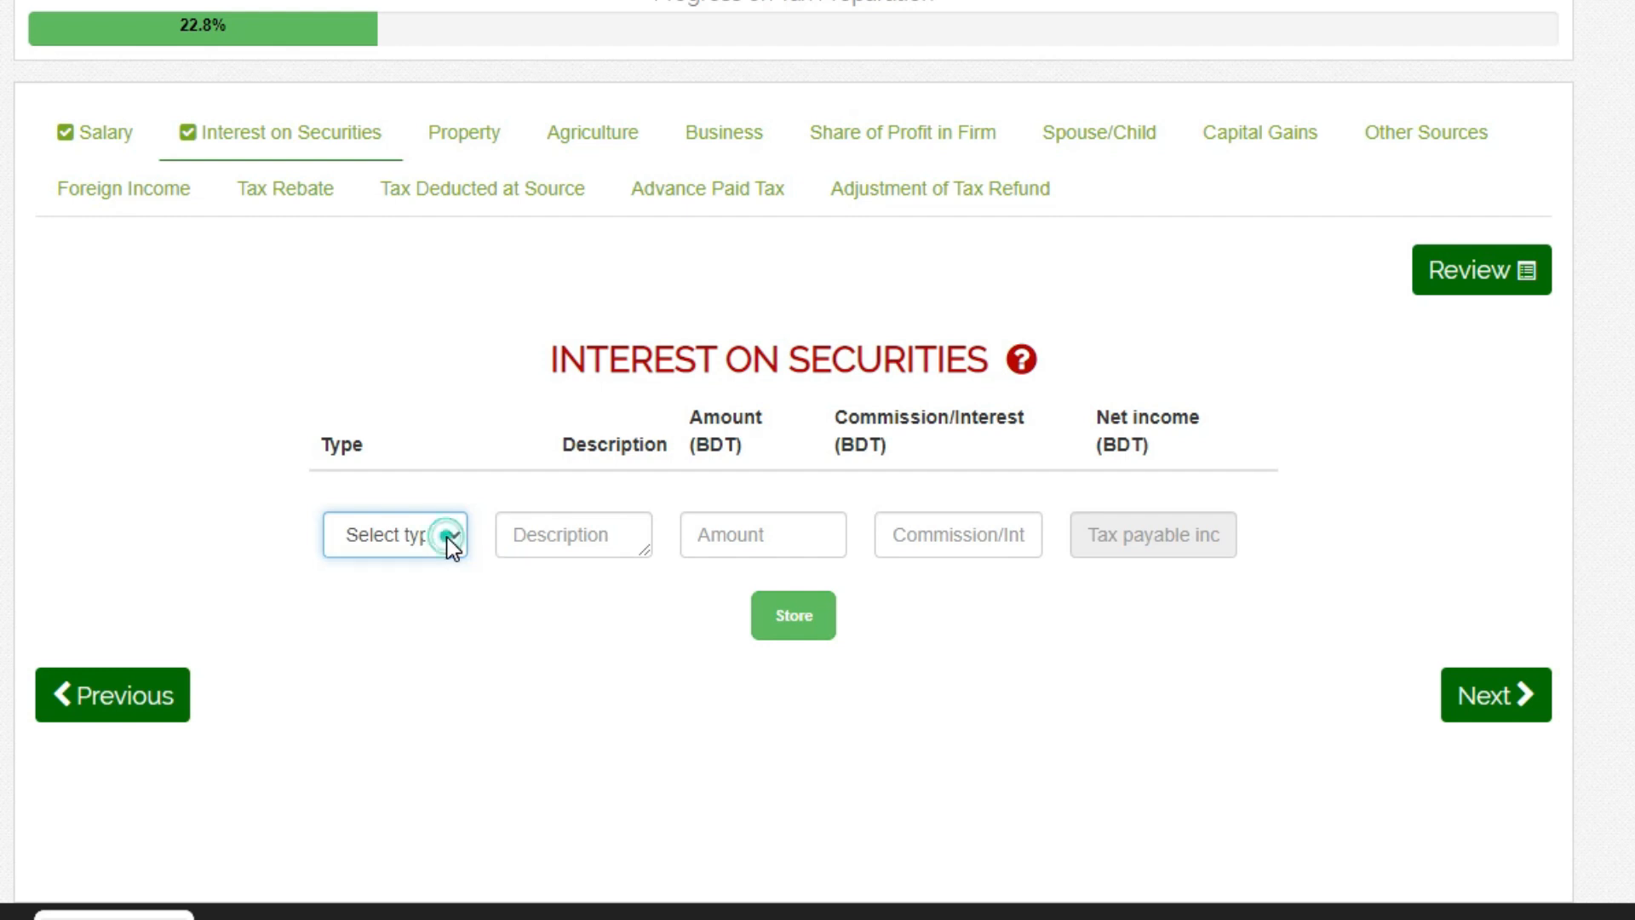
pyautogui.click(565, 535)
pyautogui.click(754, 535)
pyautogui.click(921, 534)
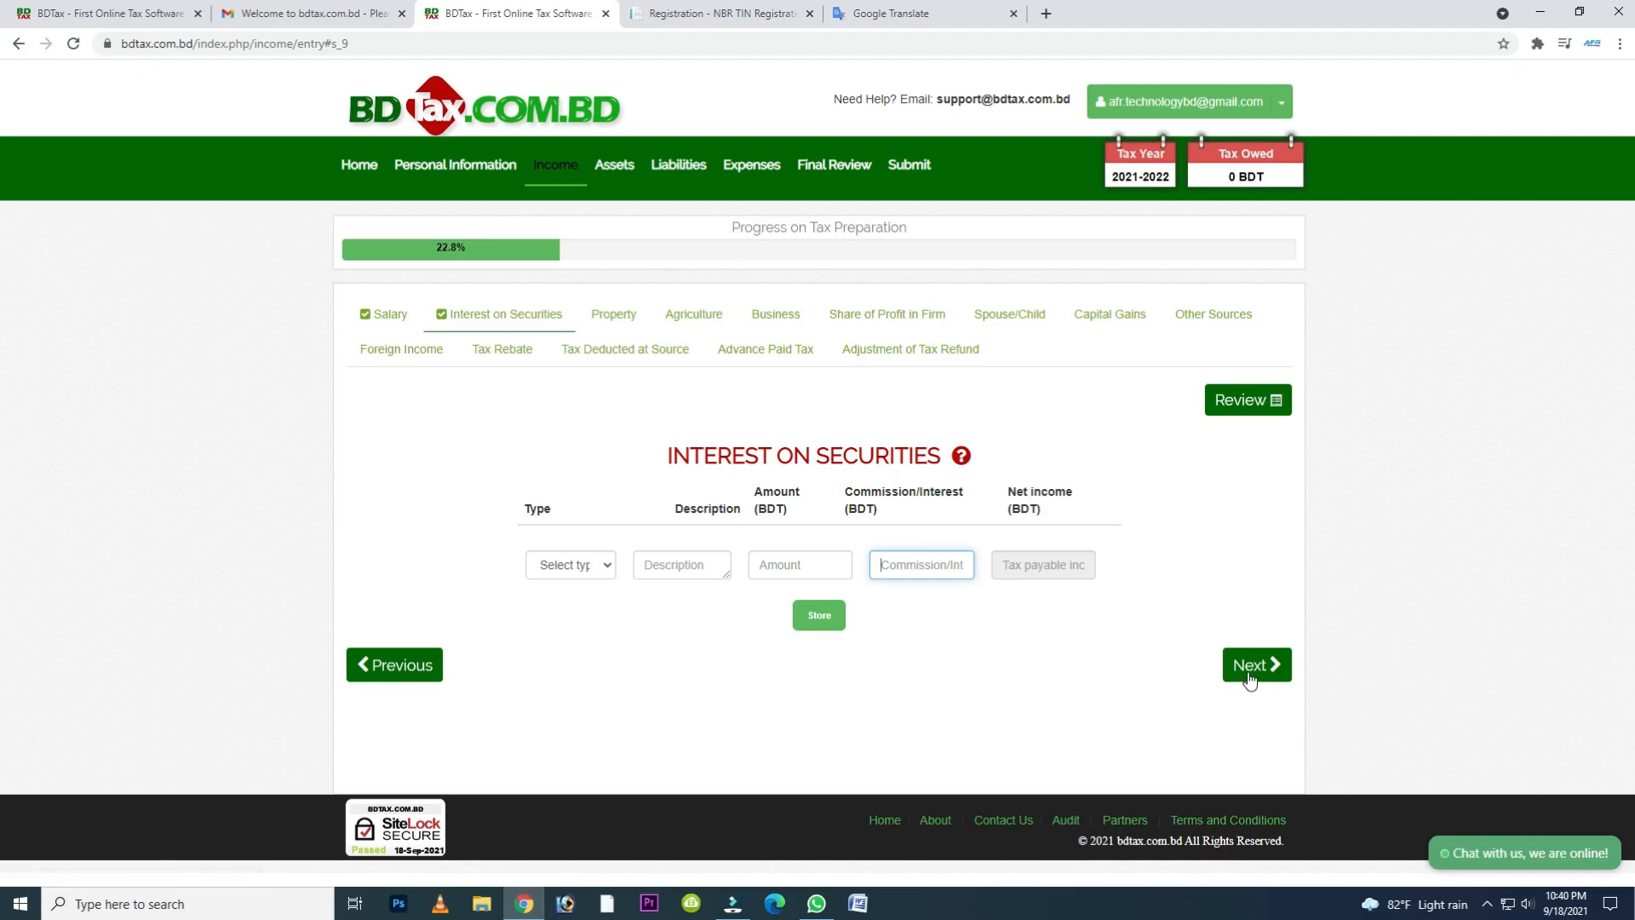
# - Go on to the property section, answer Yes to rental property income and look through the rental income form
pyautogui.click(1486, 706)
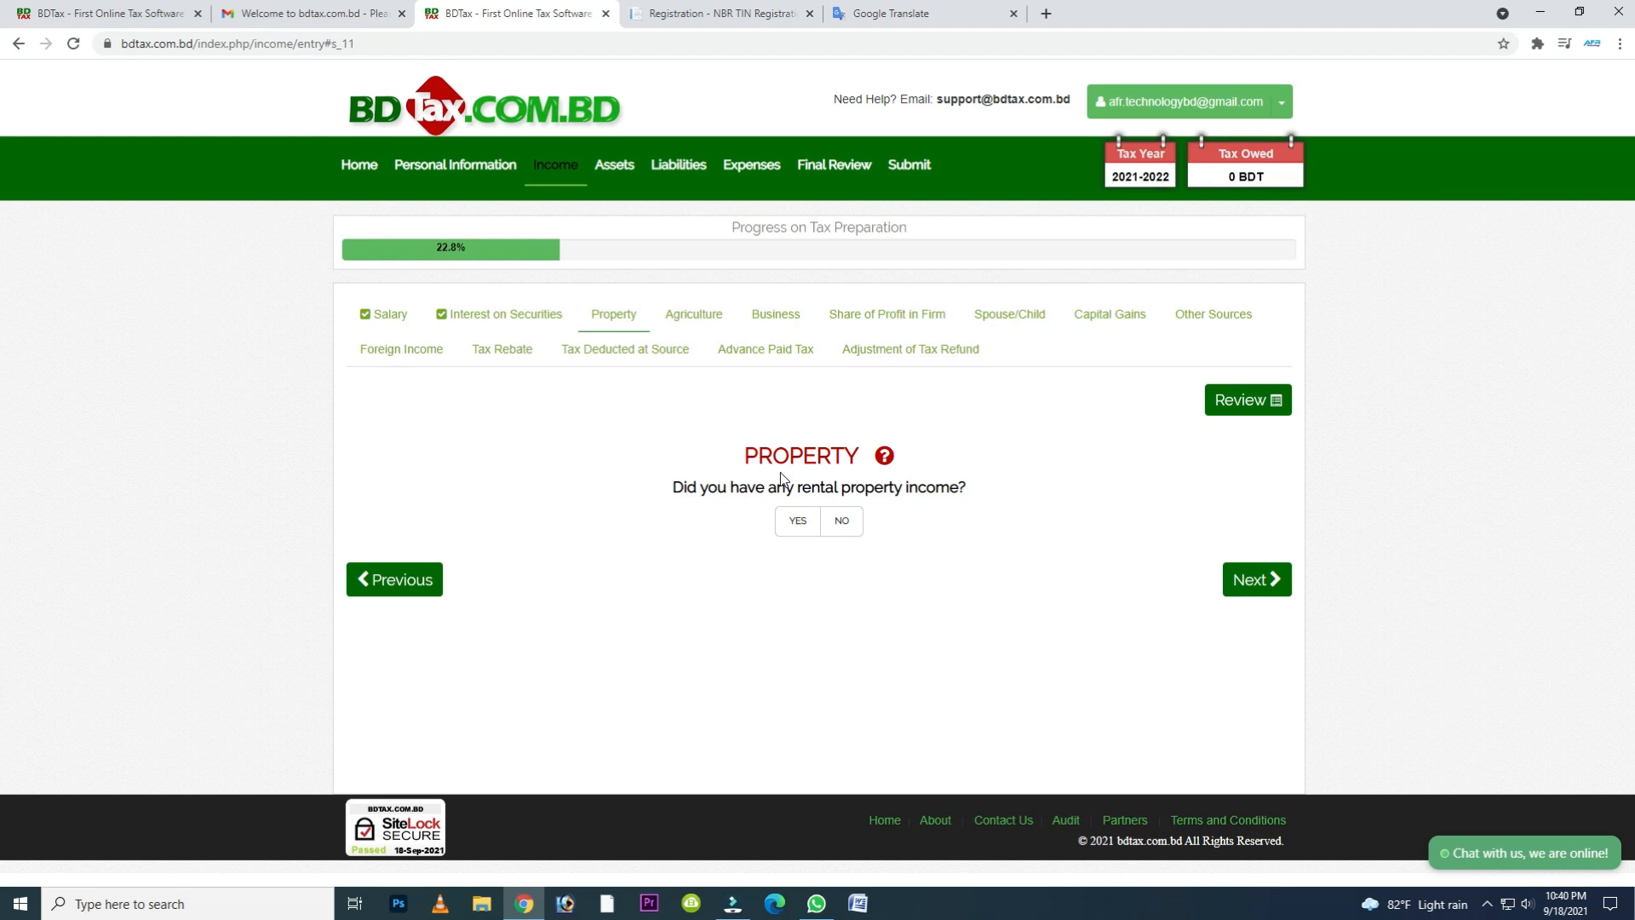
pyautogui.moveTo(759, 455); pyautogui.dragTo(802, 462)
pyautogui.click(686, 487)
pyautogui.moveTo(686, 487); pyautogui.dragTo(957, 486)
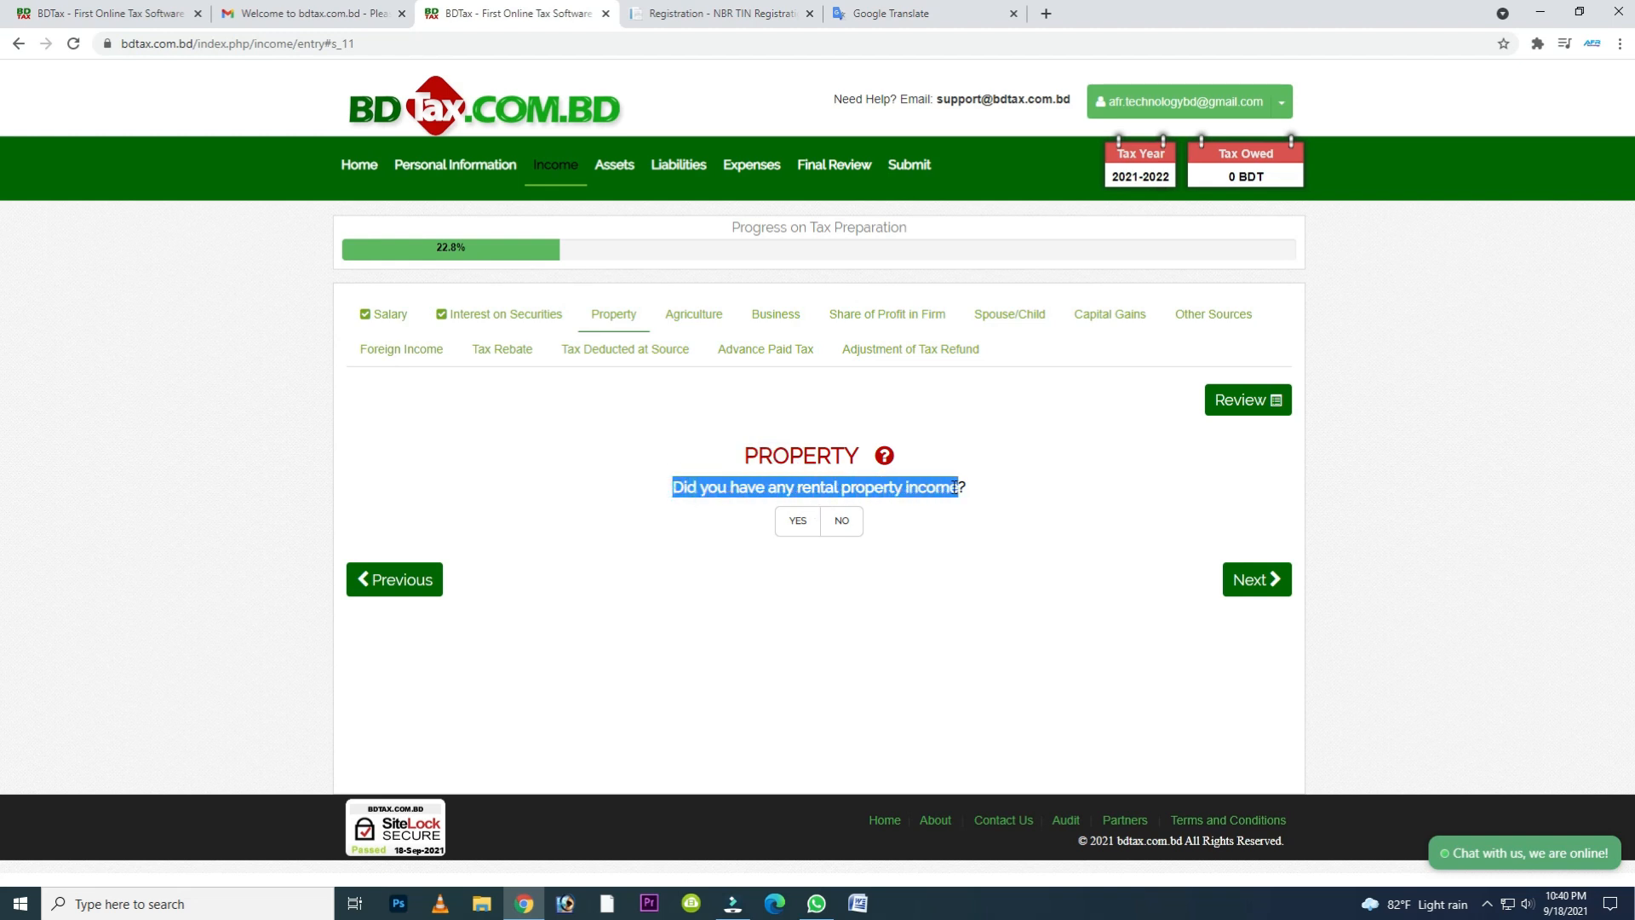
pyautogui.click(798, 523)
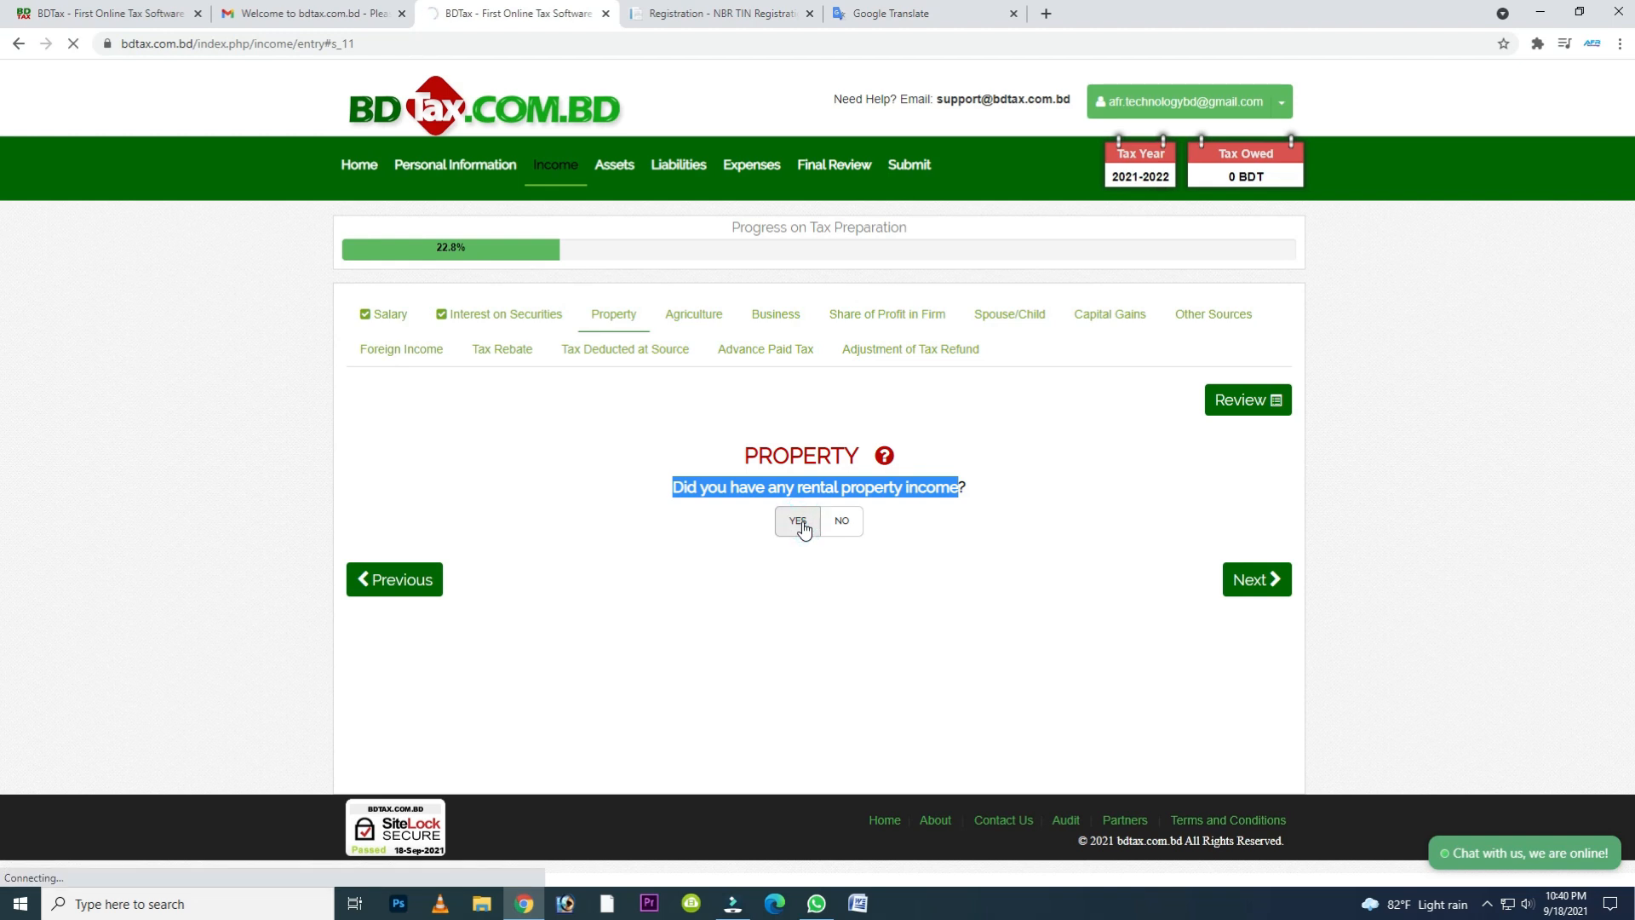
pyautogui.scroll(-1, 803, 529)
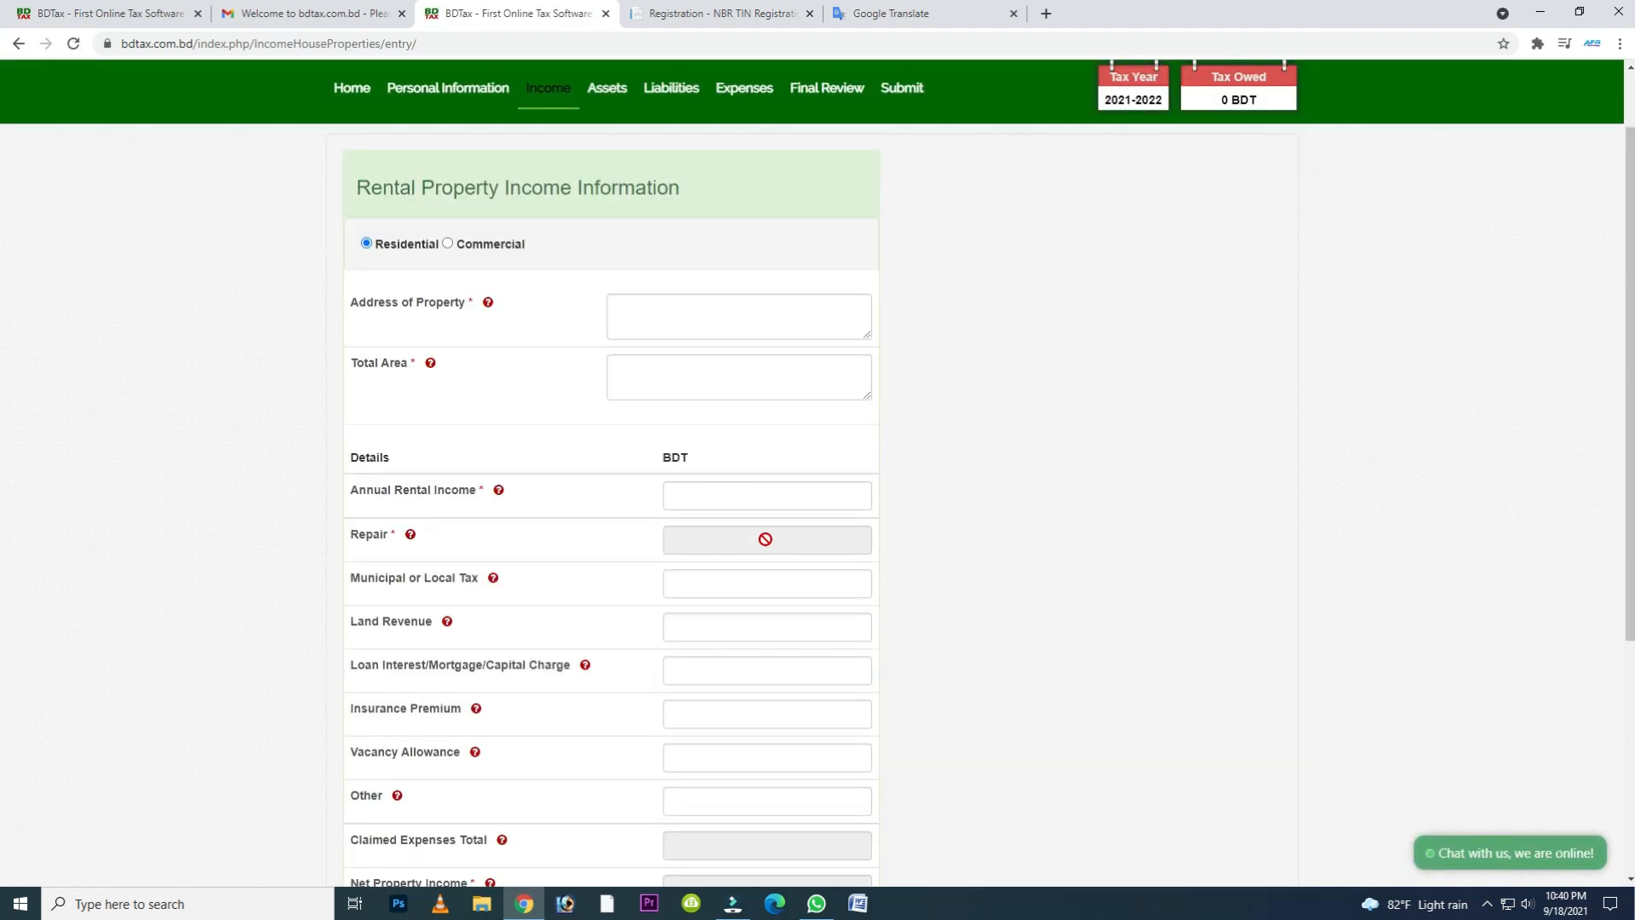
pyautogui.scroll(-4, 765, 539)
pyautogui.scroll(2, 764, 545)
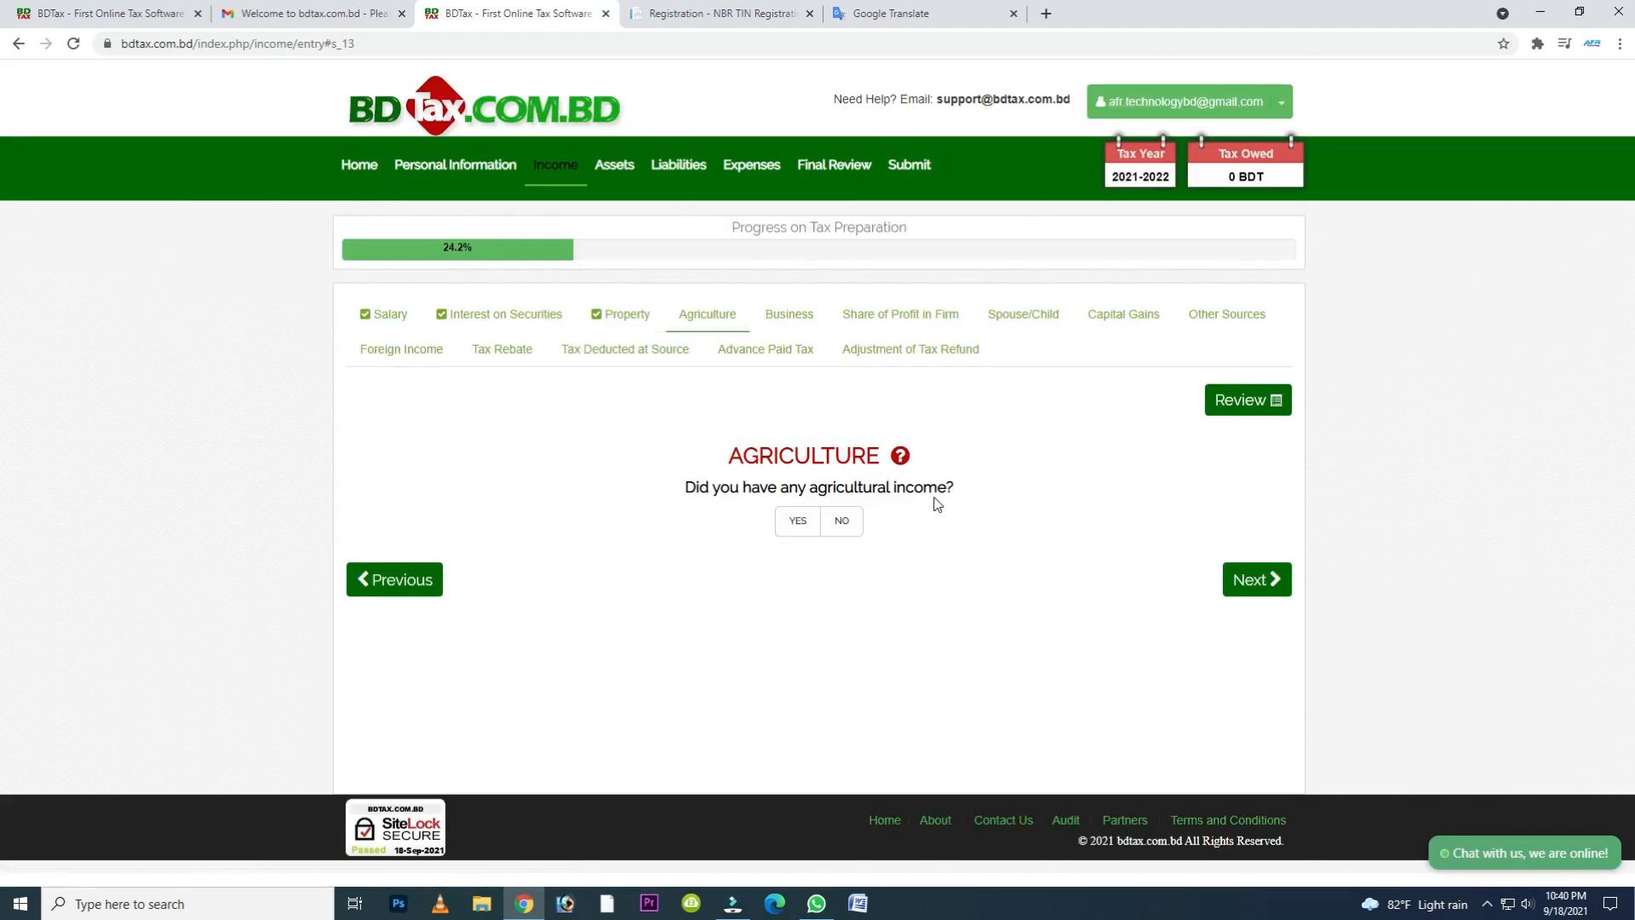
# - Look at the agricultural income entry fields and answer No to business income
pyautogui.click(796, 521)
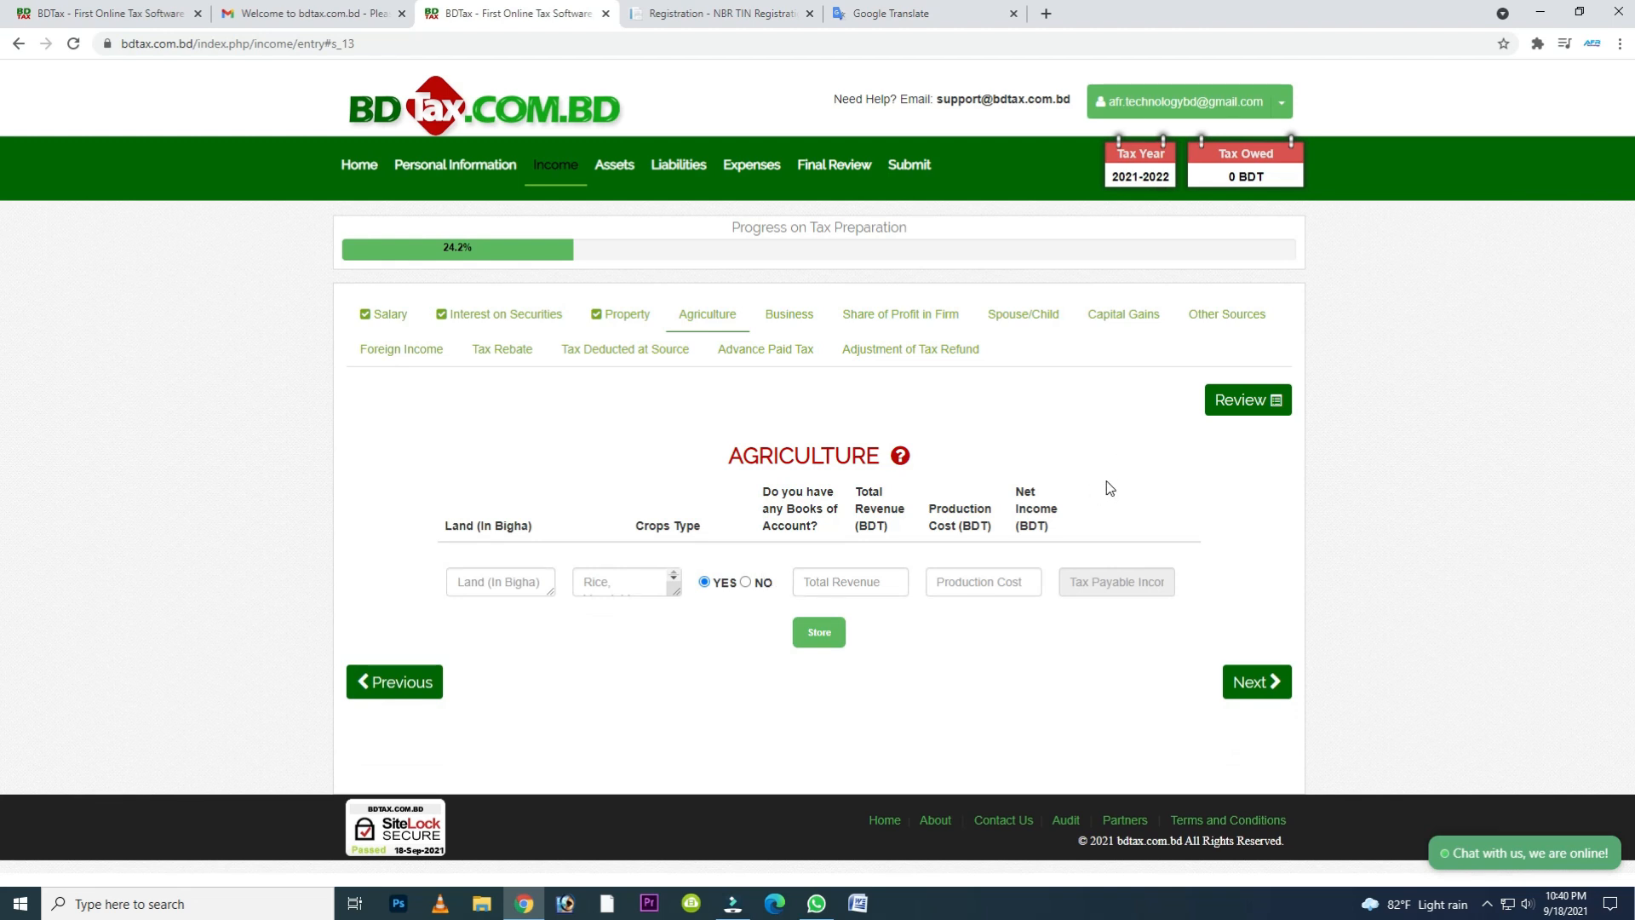
pyautogui.click(1257, 682)
pyautogui.click(847, 523)
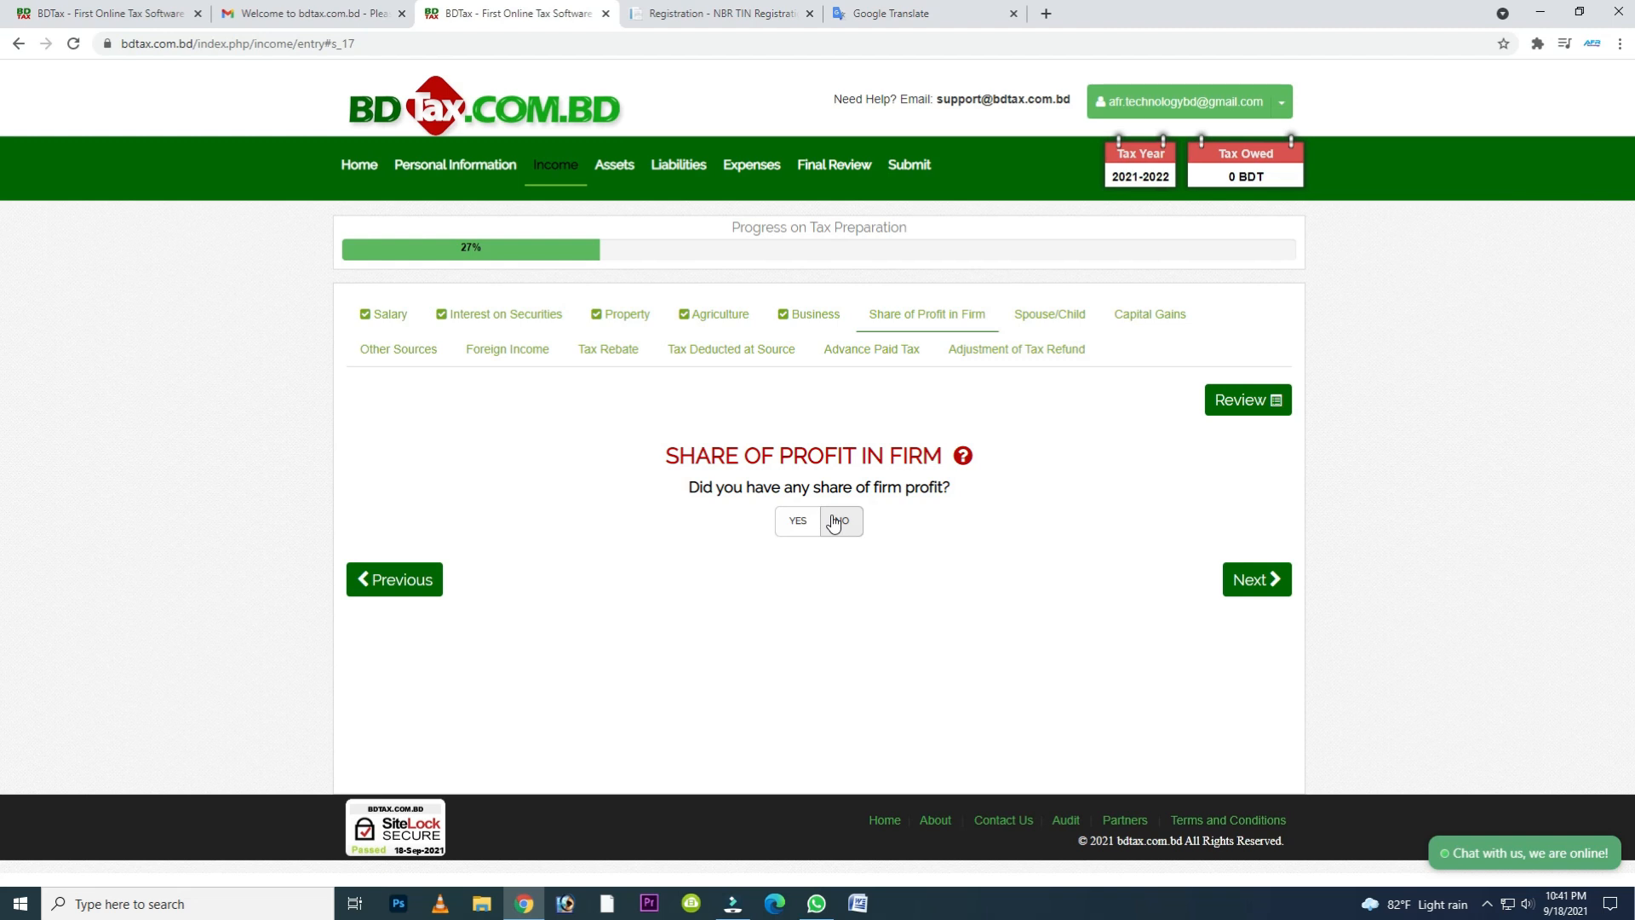
# - Answer No to share of firm profit and move past the spouse/child income section
pyautogui.click(835, 523)
pyautogui.moveTo(649, 486); pyautogui.dragTo(954, 492)
pyautogui.click(1265, 588)
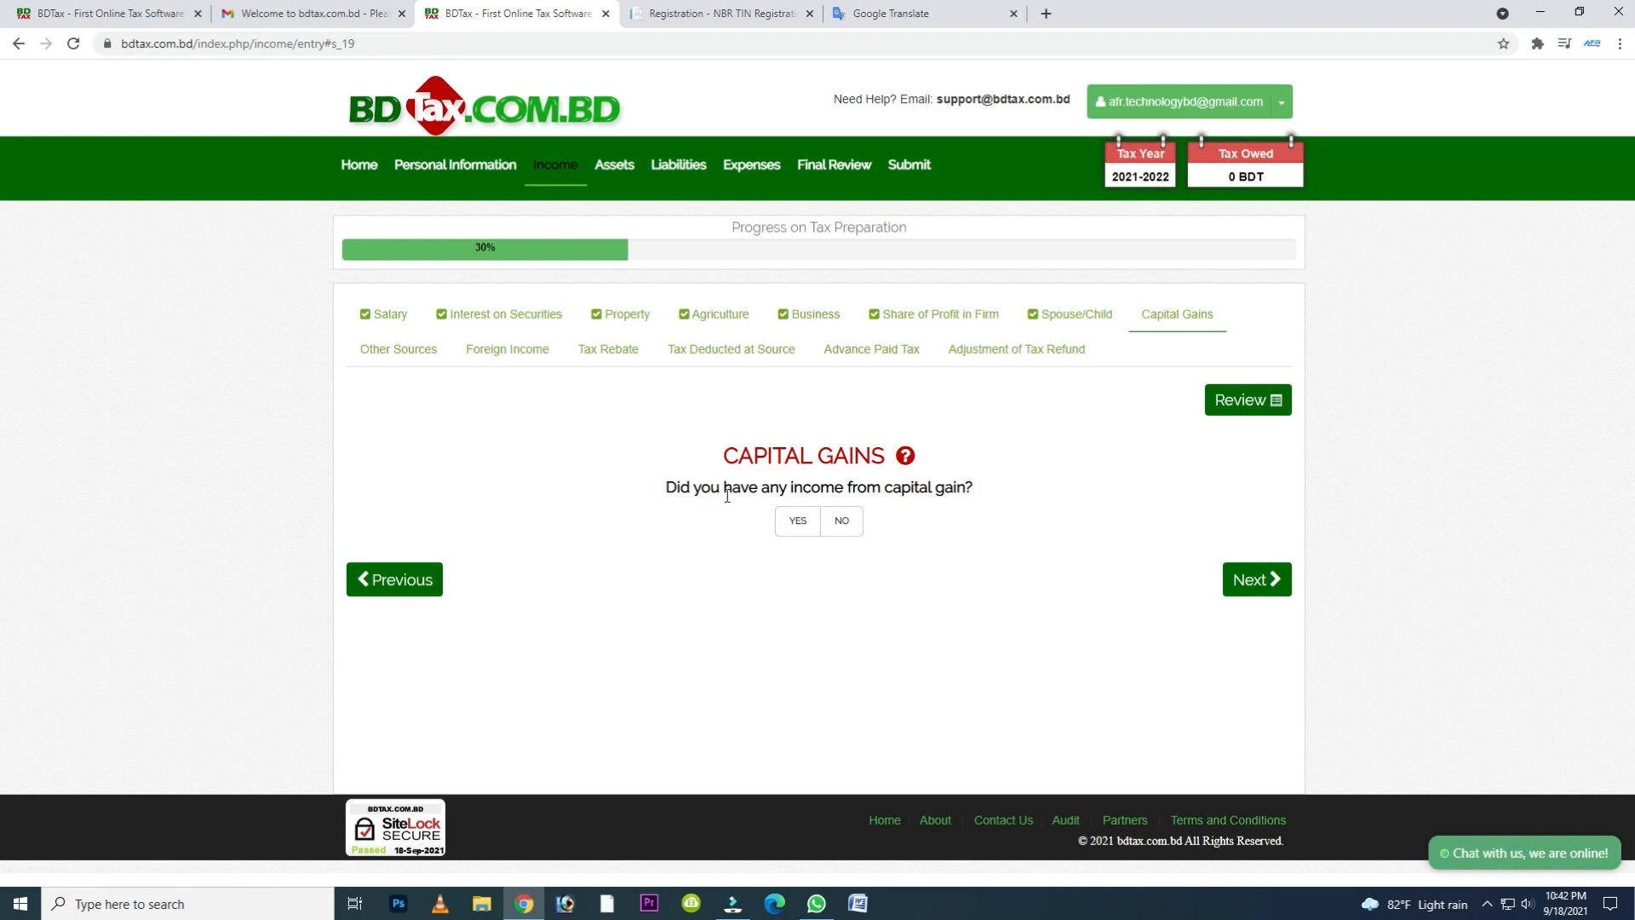
# - Answer No to capital gains, income from other sources and foreign income
pyautogui.click(841, 522)
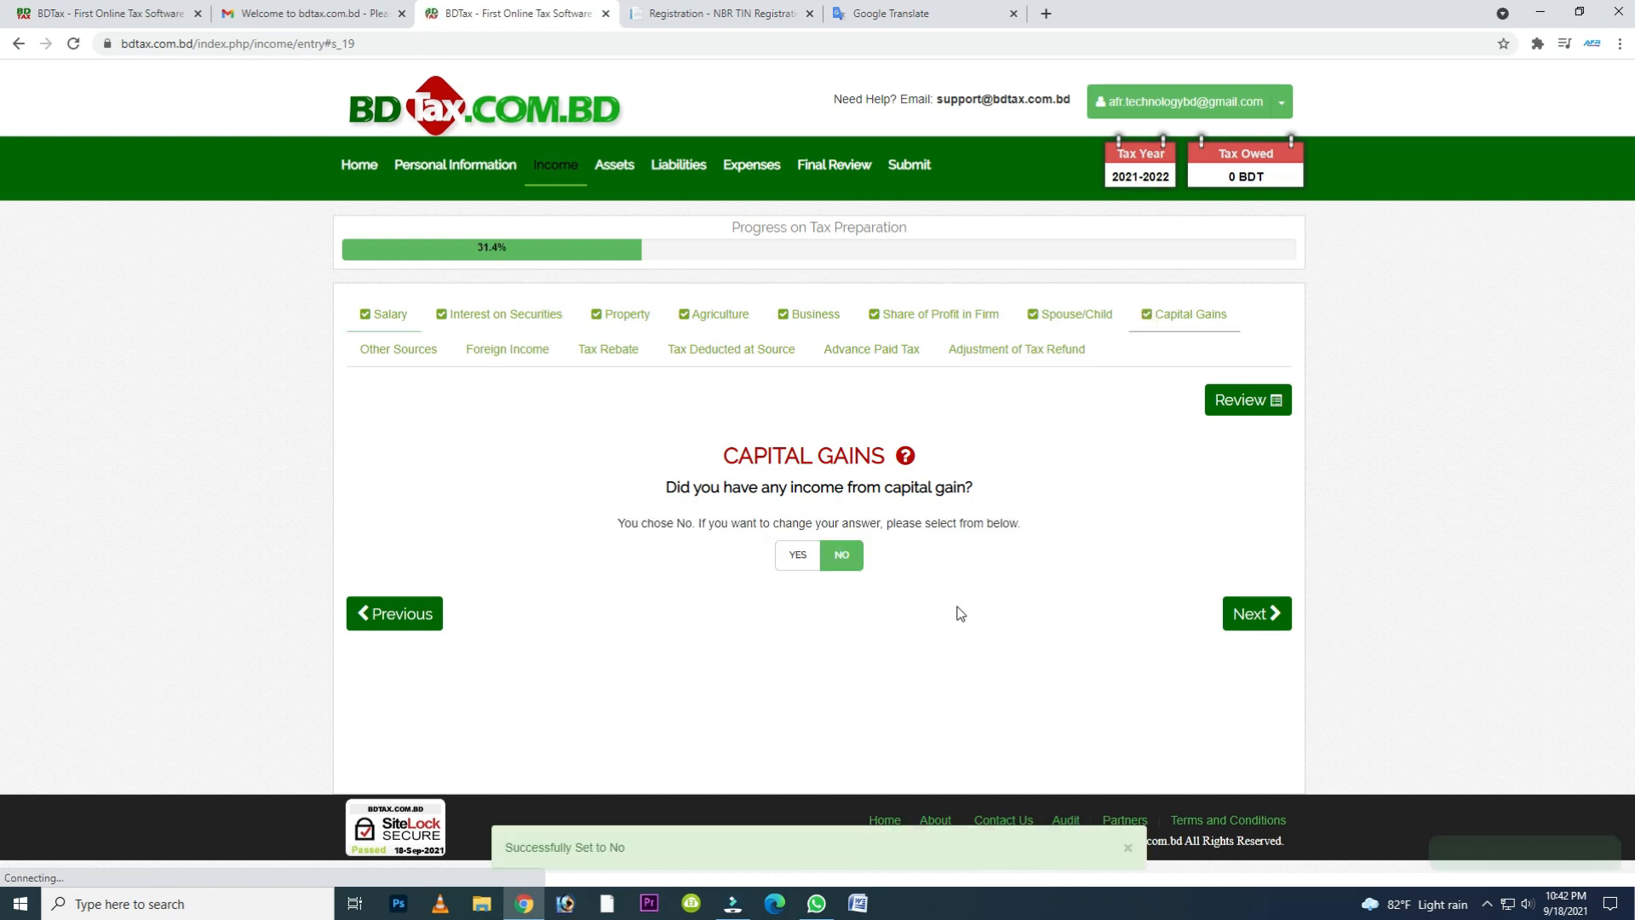
pyautogui.click(1261, 613)
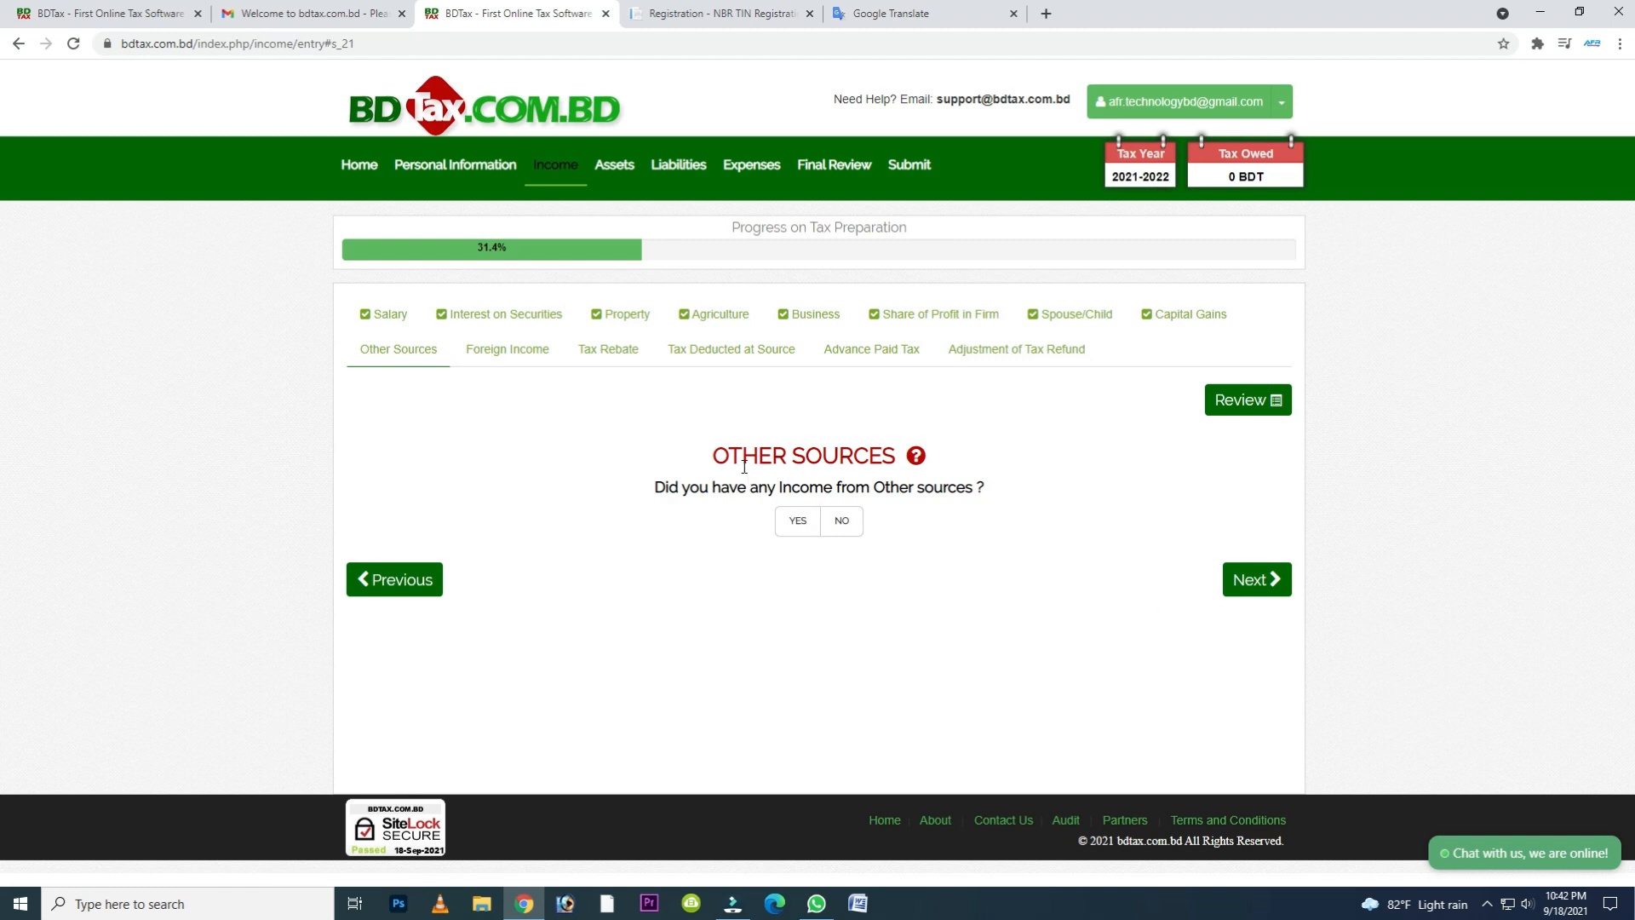
pyautogui.click(841, 520)
pyautogui.click(843, 533)
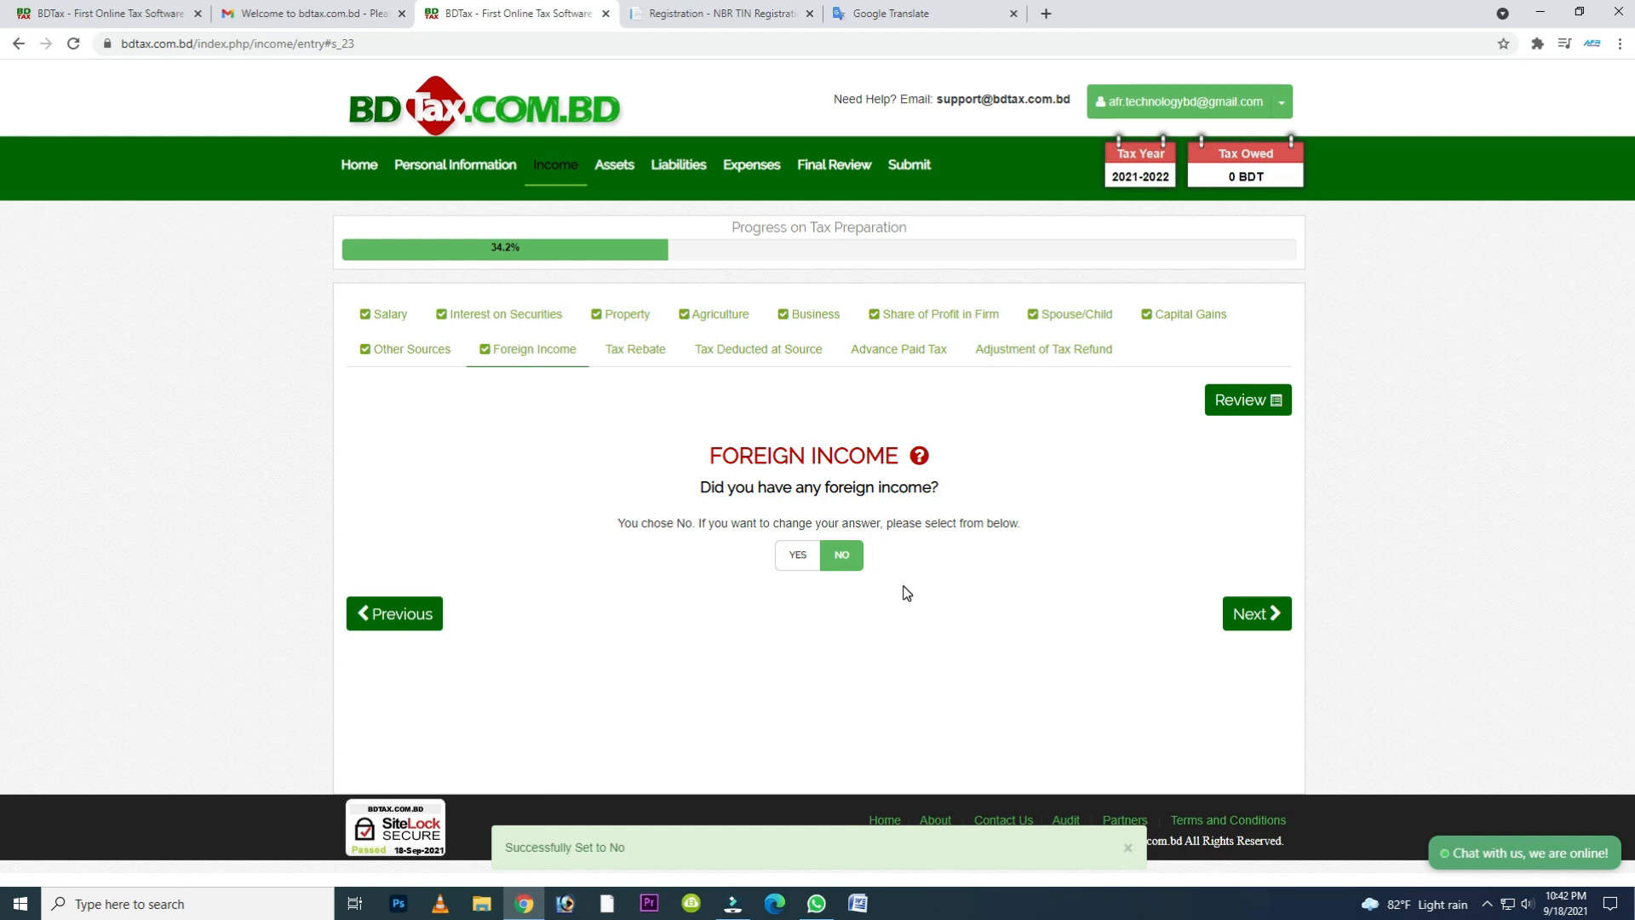
pyautogui.click(1243, 618)
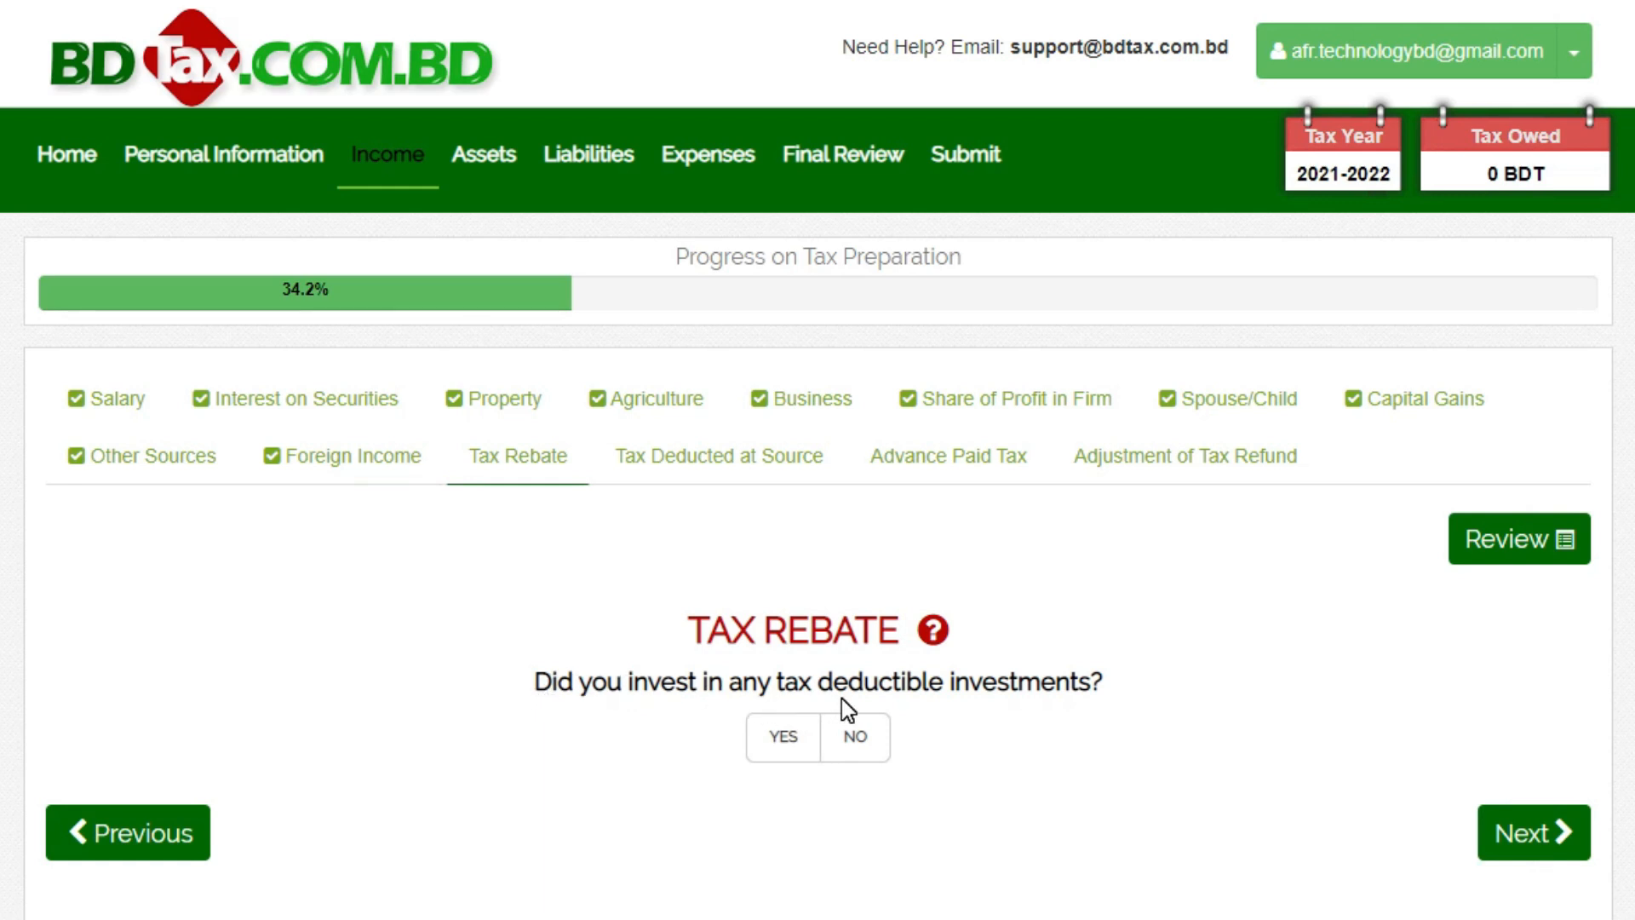
# - Answer No to tax deductible investments and to tax deducted at source
pyautogui.click(874, 747)
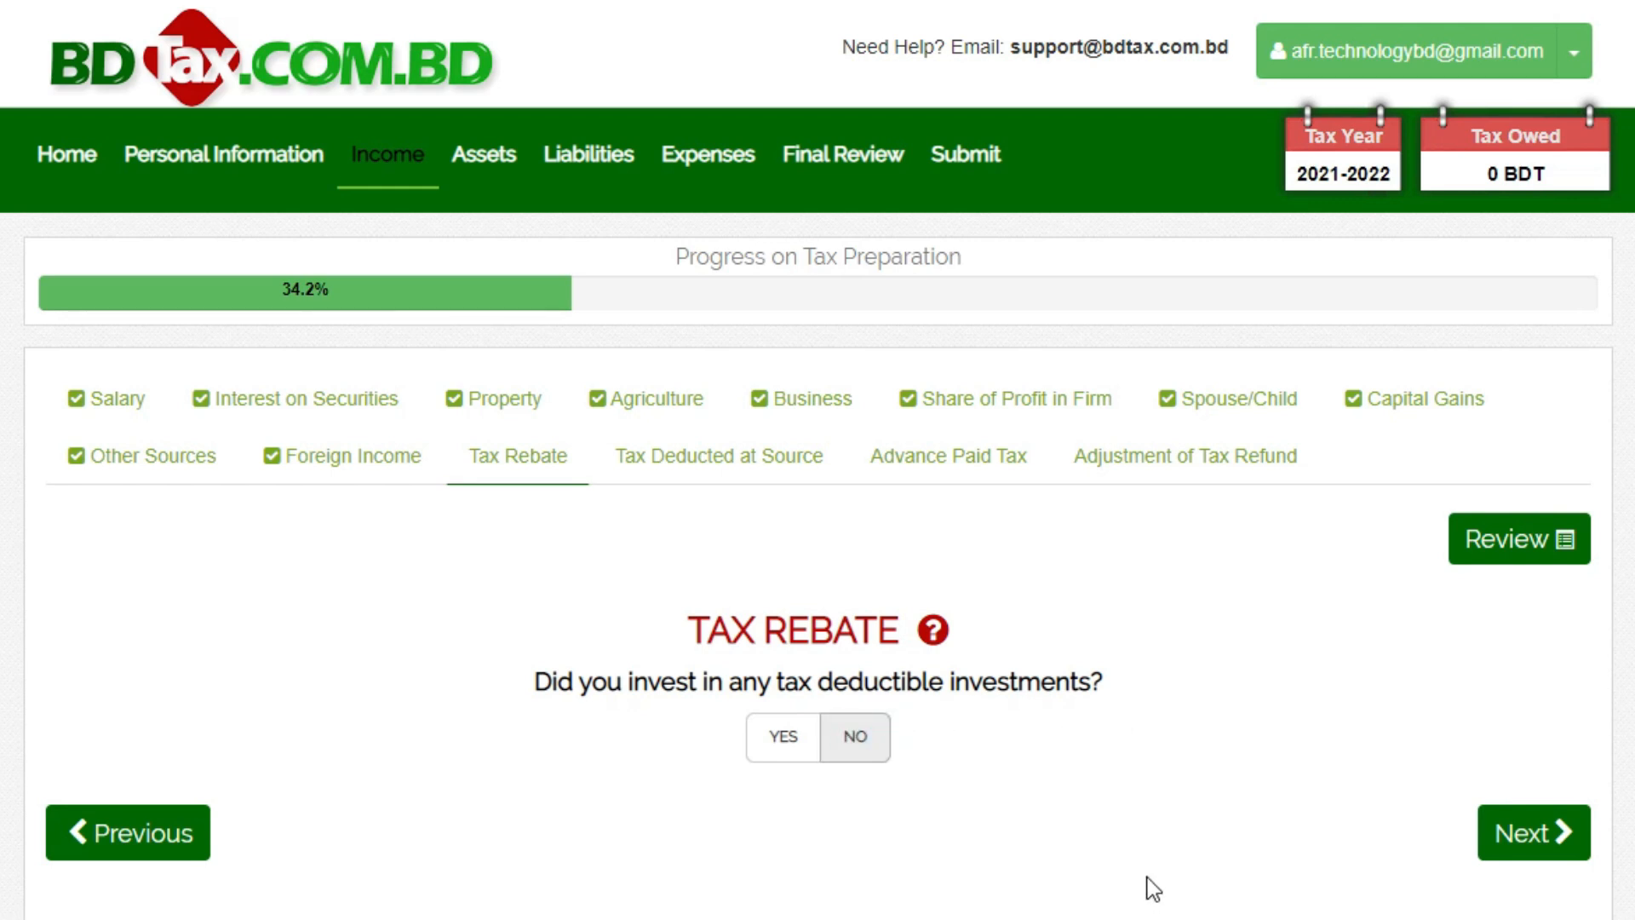
pyautogui.click(1535, 891)
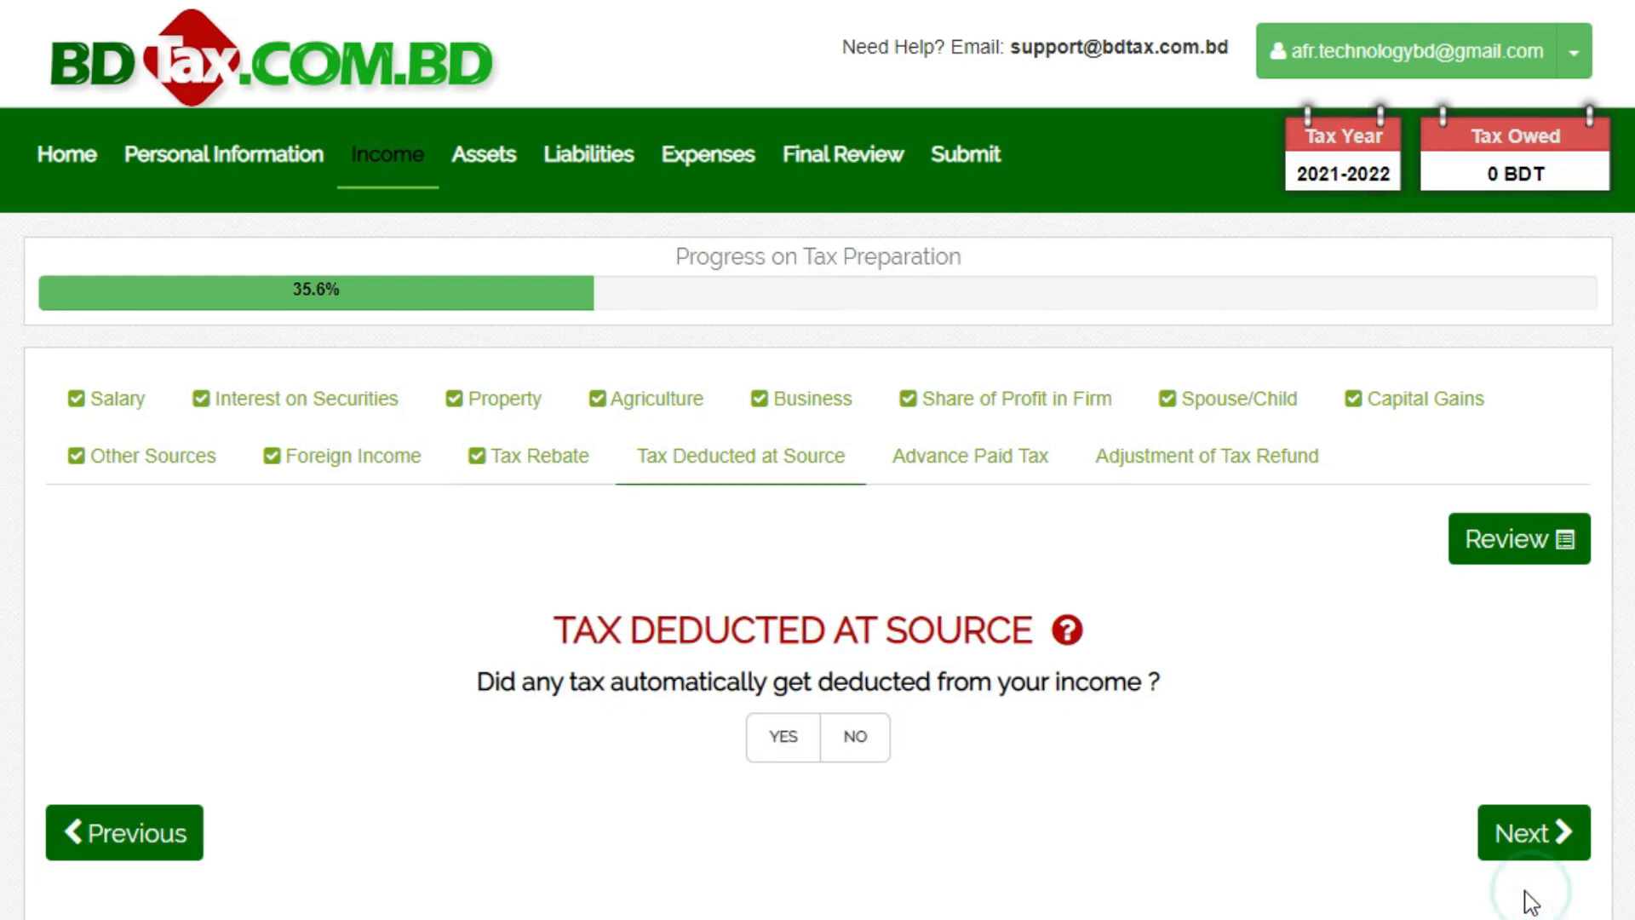
pyautogui.click(882, 752)
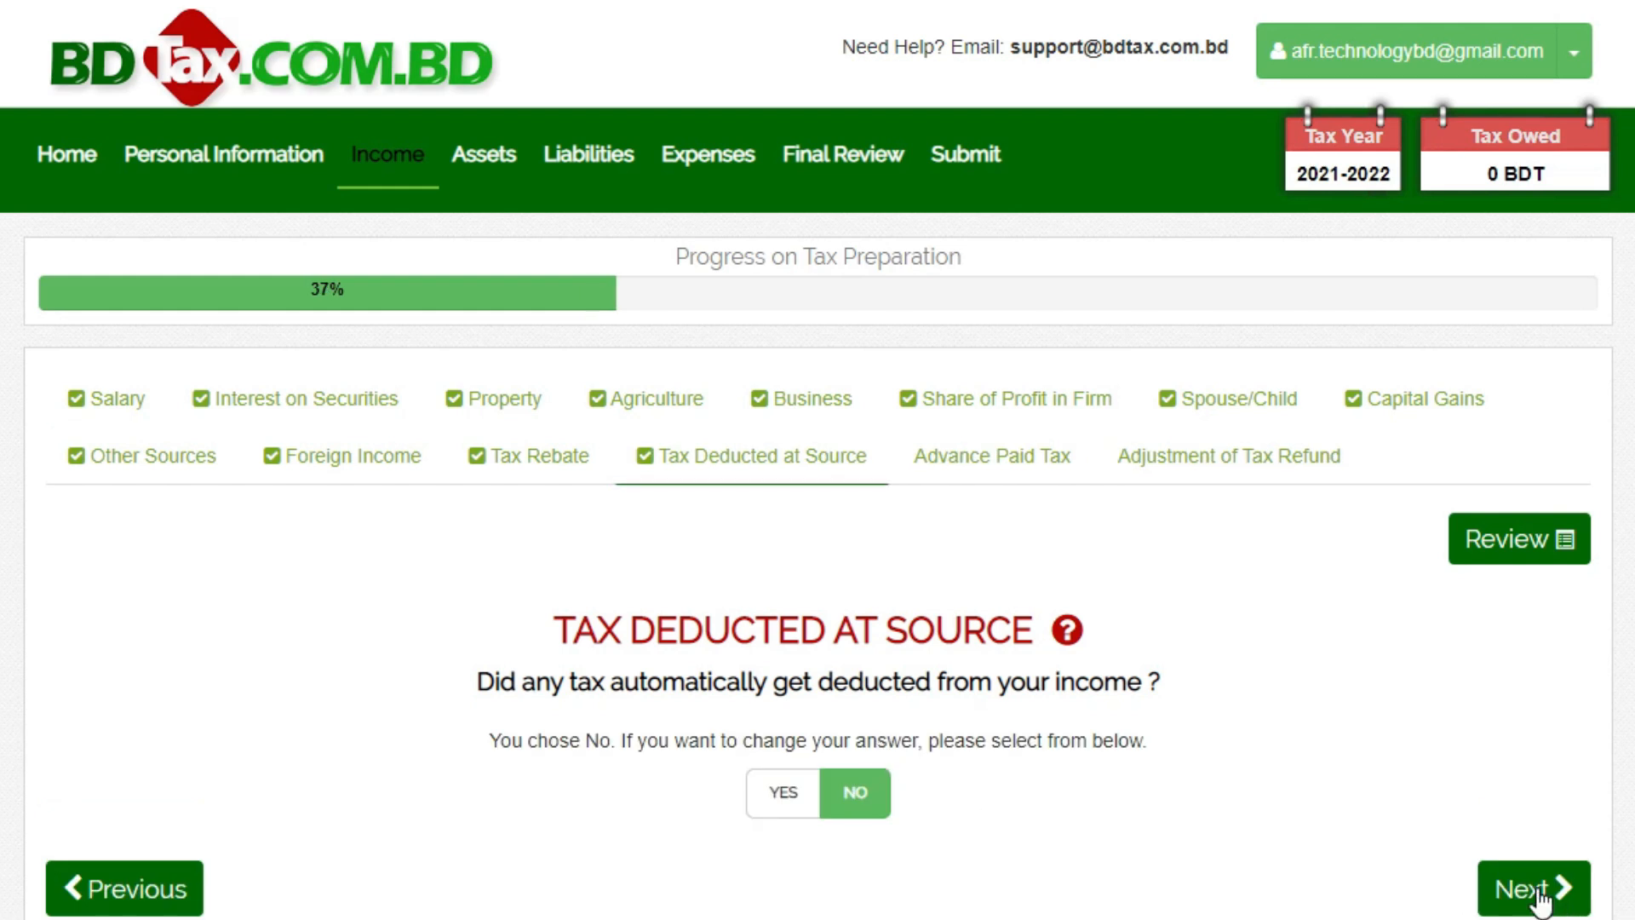
# - Finish the remaining income questions and start the Assets section, choosing to fill it up again rather than copy last year
pyautogui.click(1536, 889)
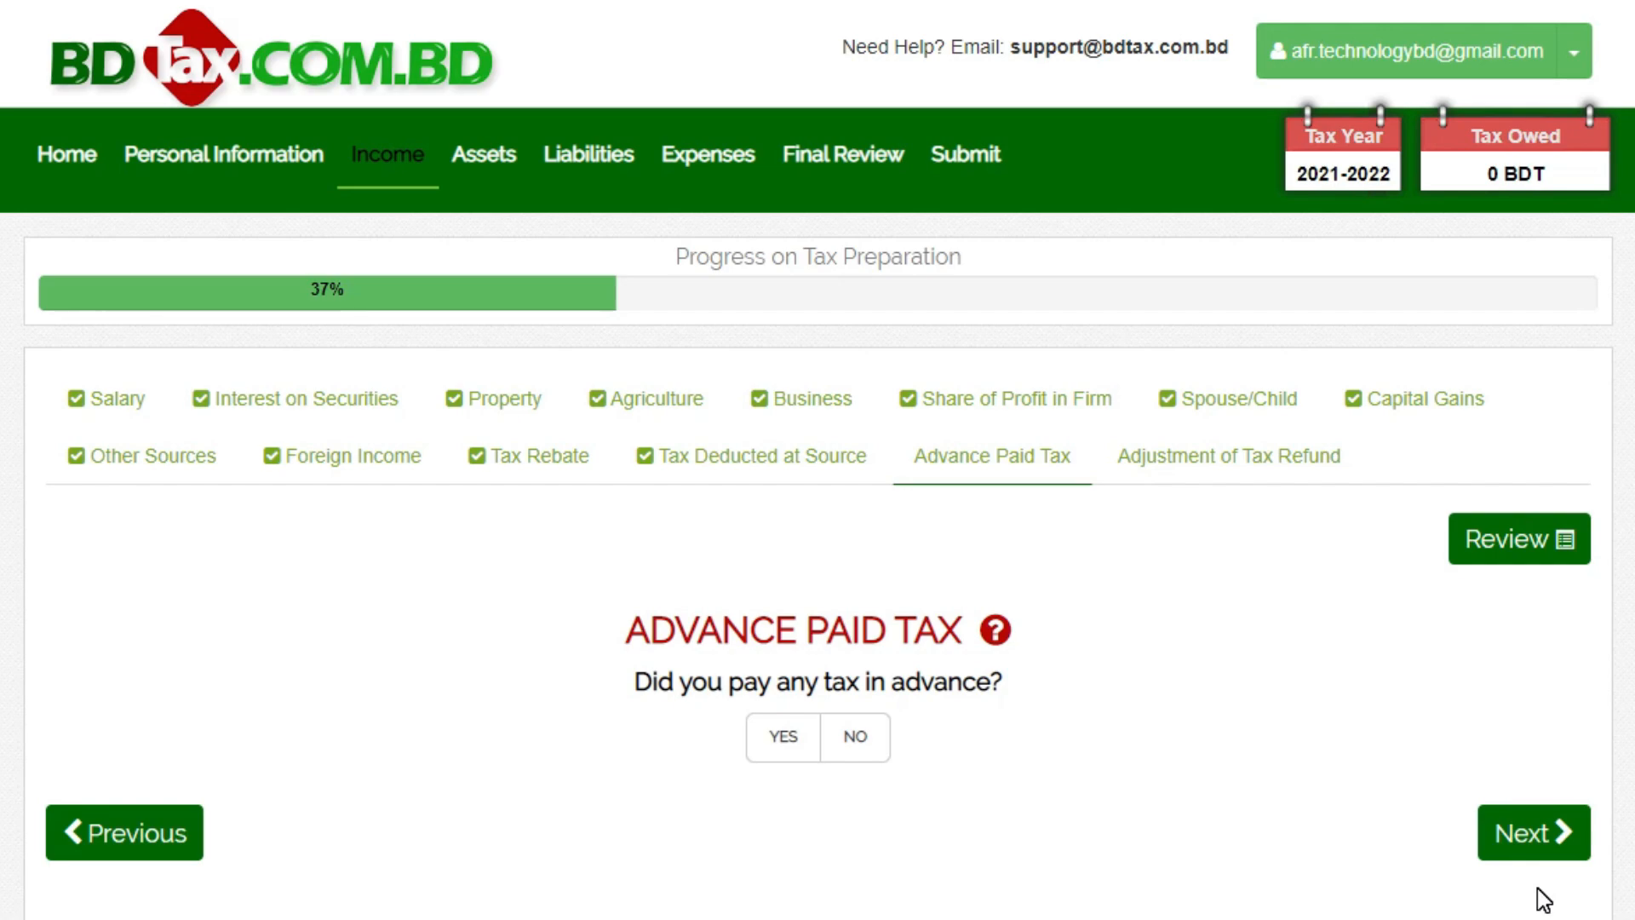
pyautogui.click(1541, 895)
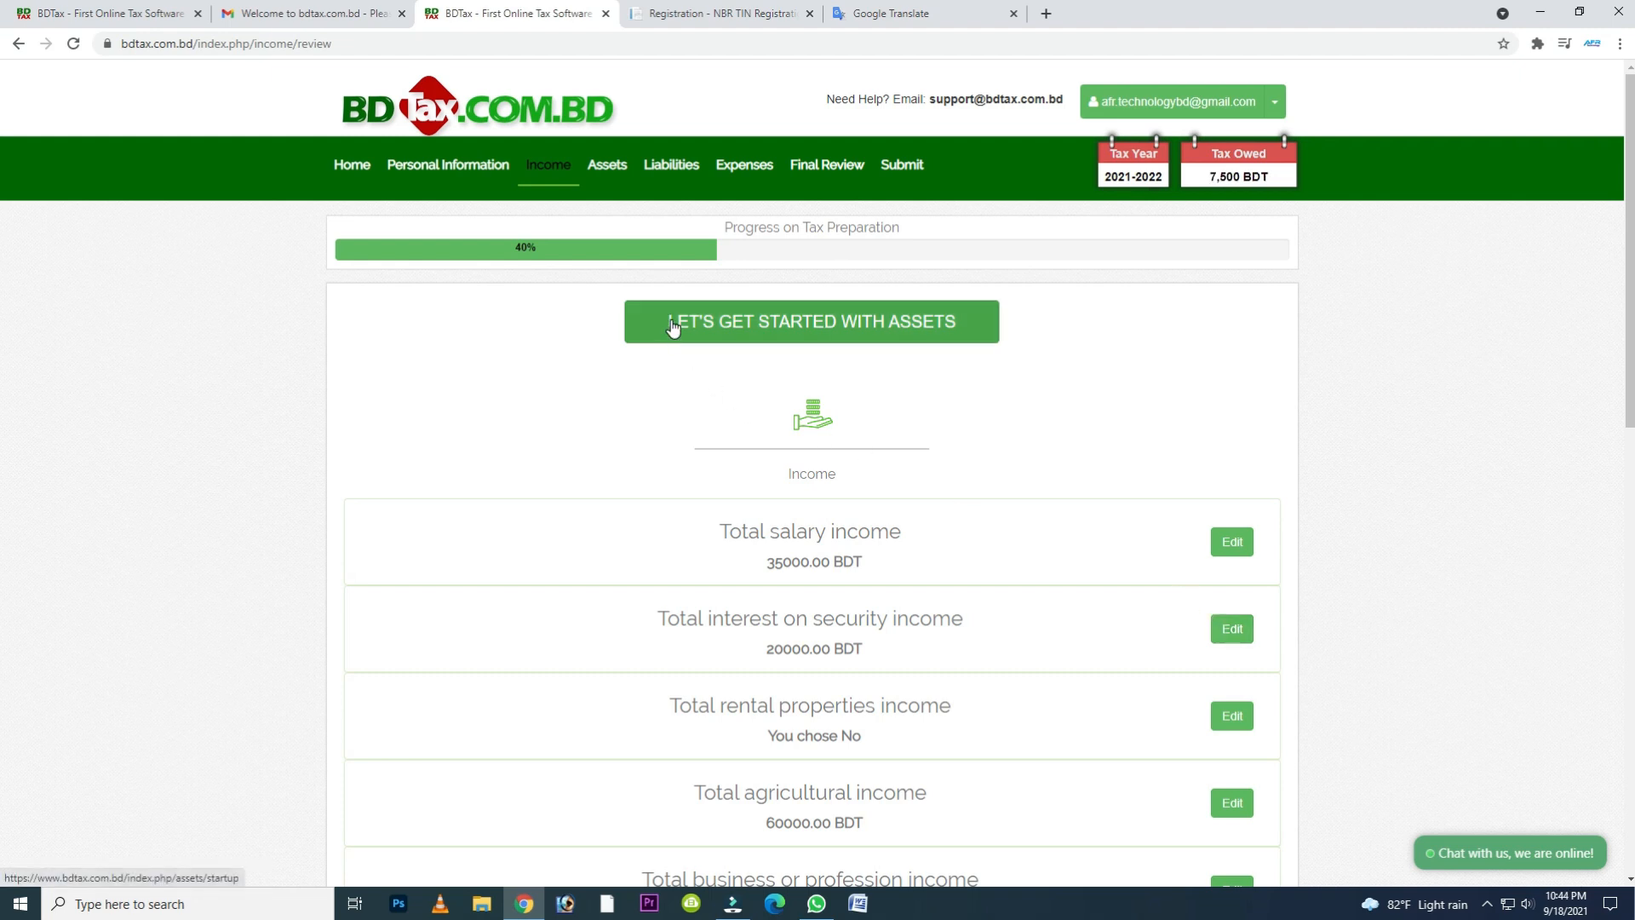
pyautogui.click(824, 320)
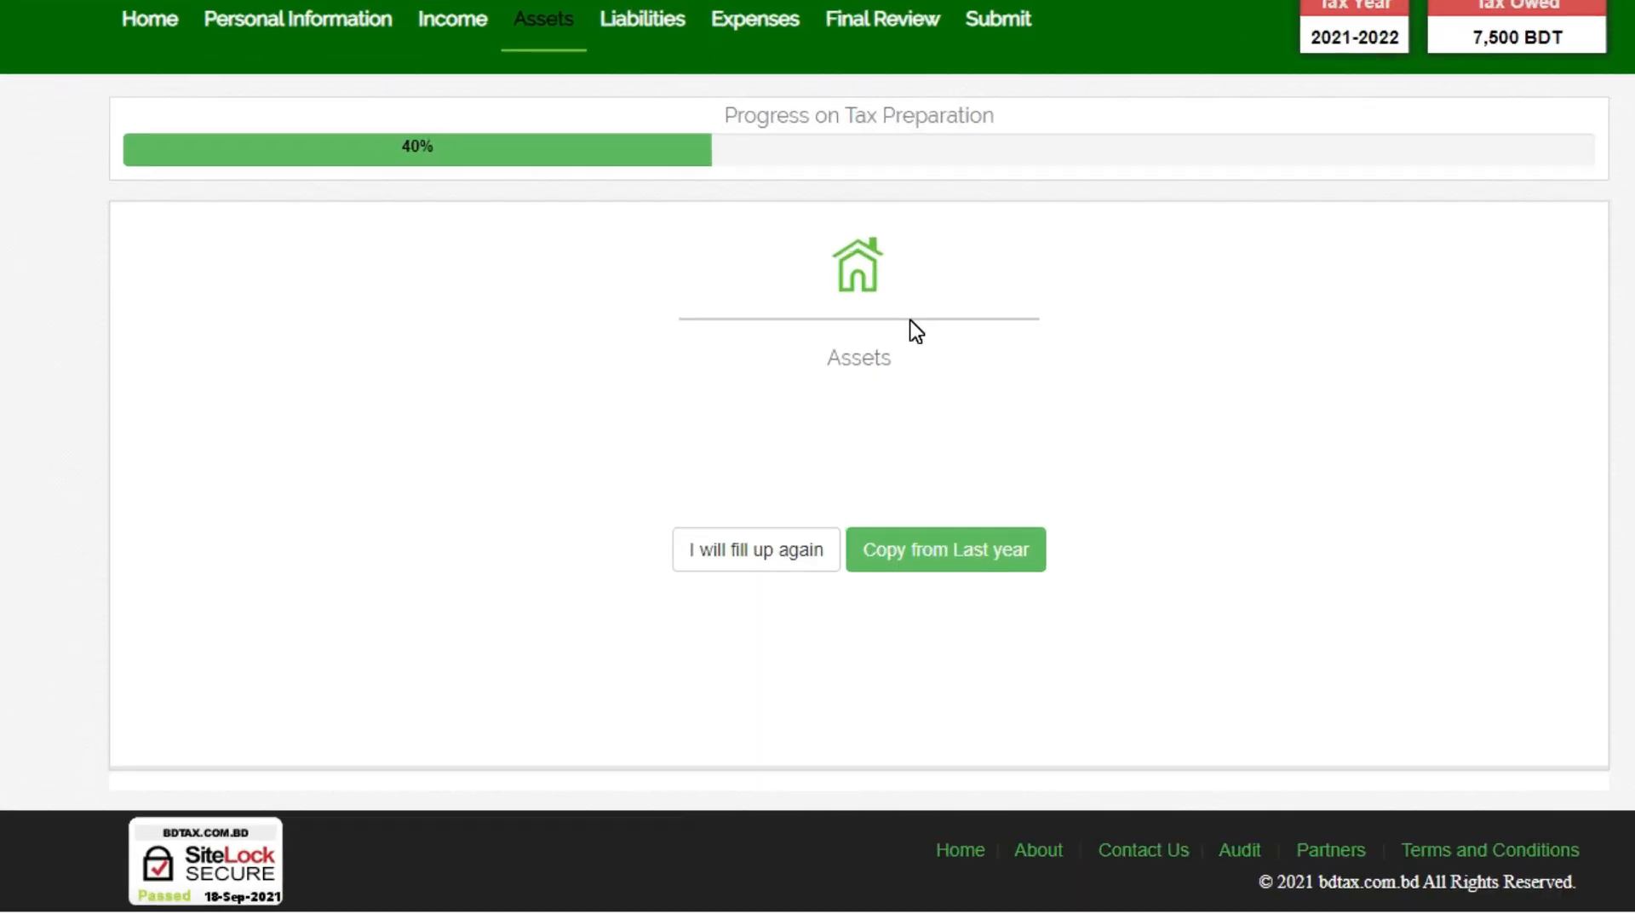
pyautogui.click(749, 551)
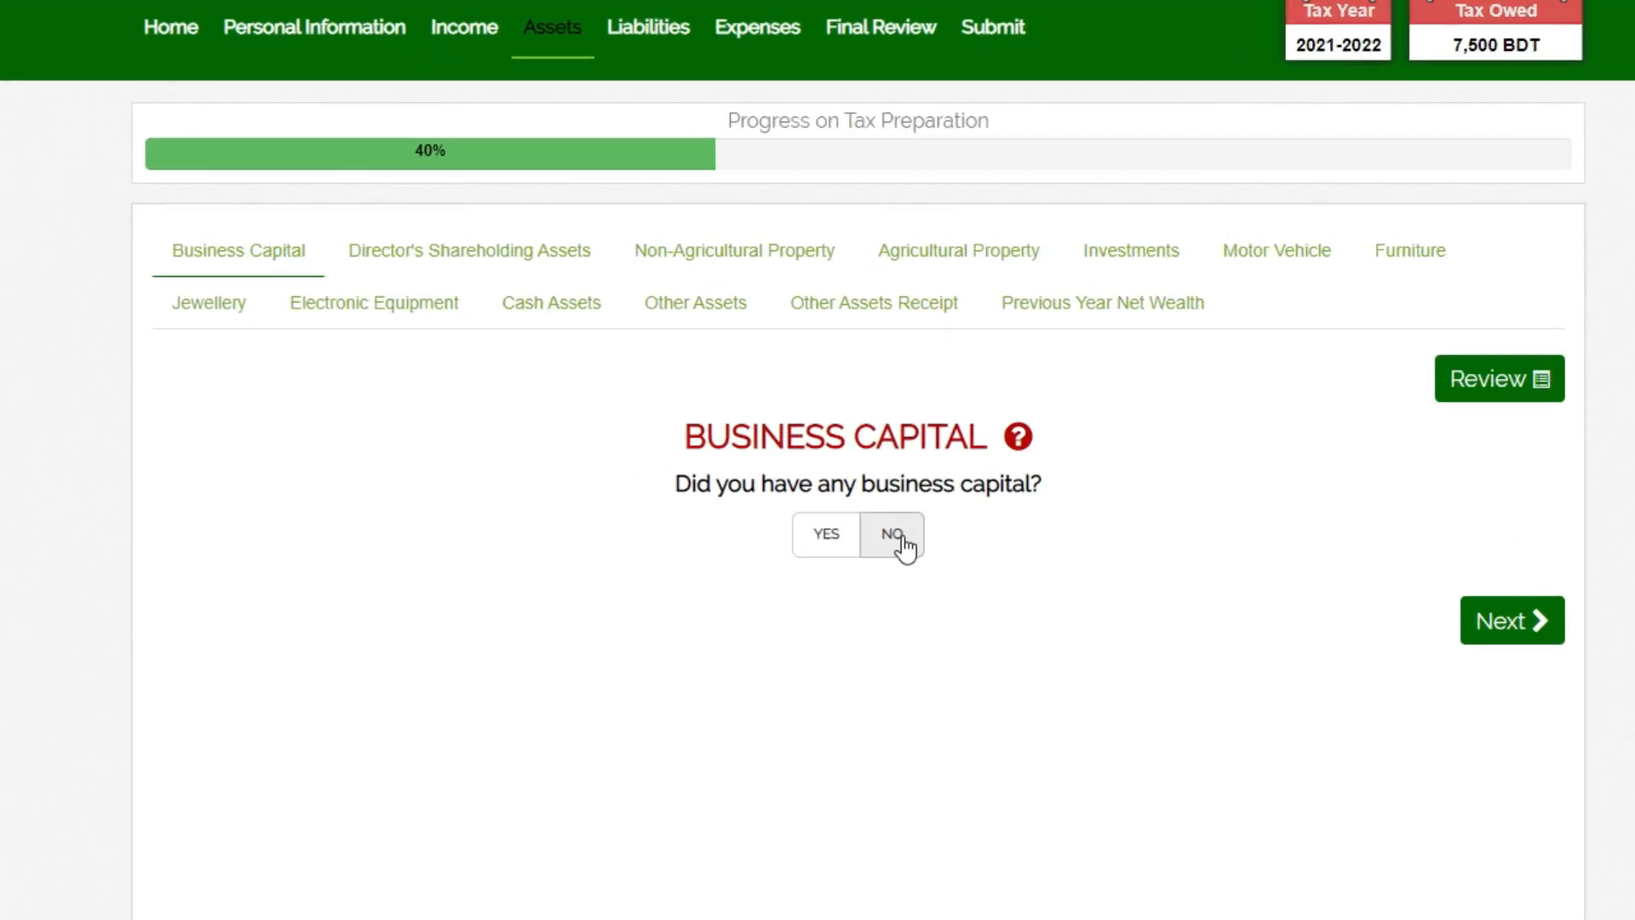
# - Answer No to business capital and to director's shareholding assets
pyautogui.click(841, 503)
pyautogui.click(922, 551)
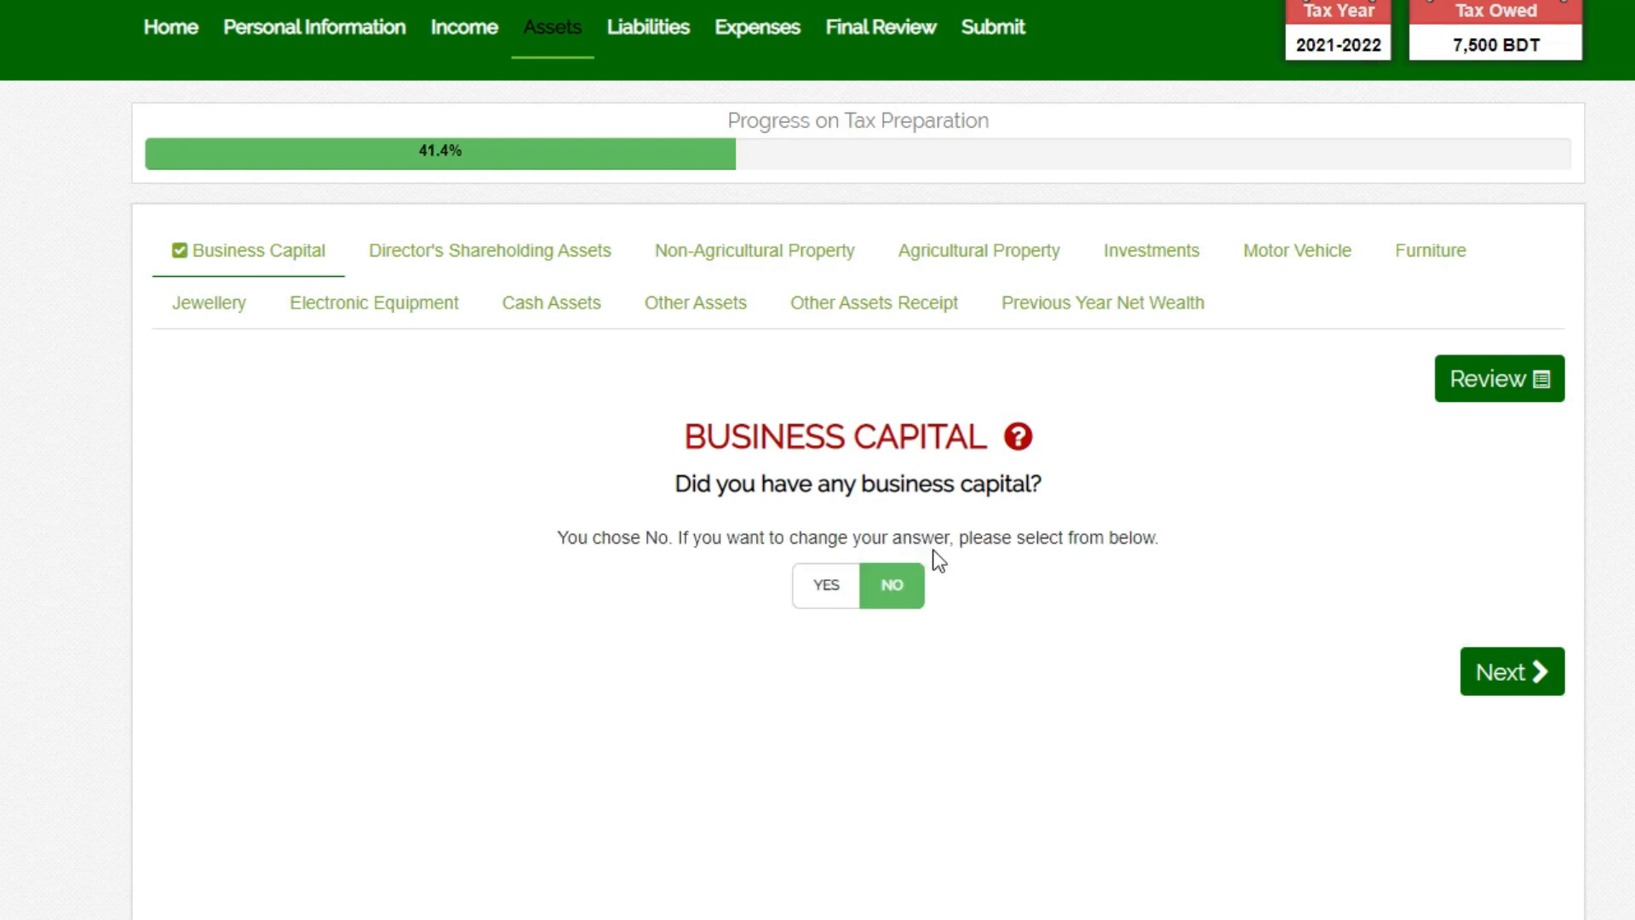
pyautogui.click(1495, 679)
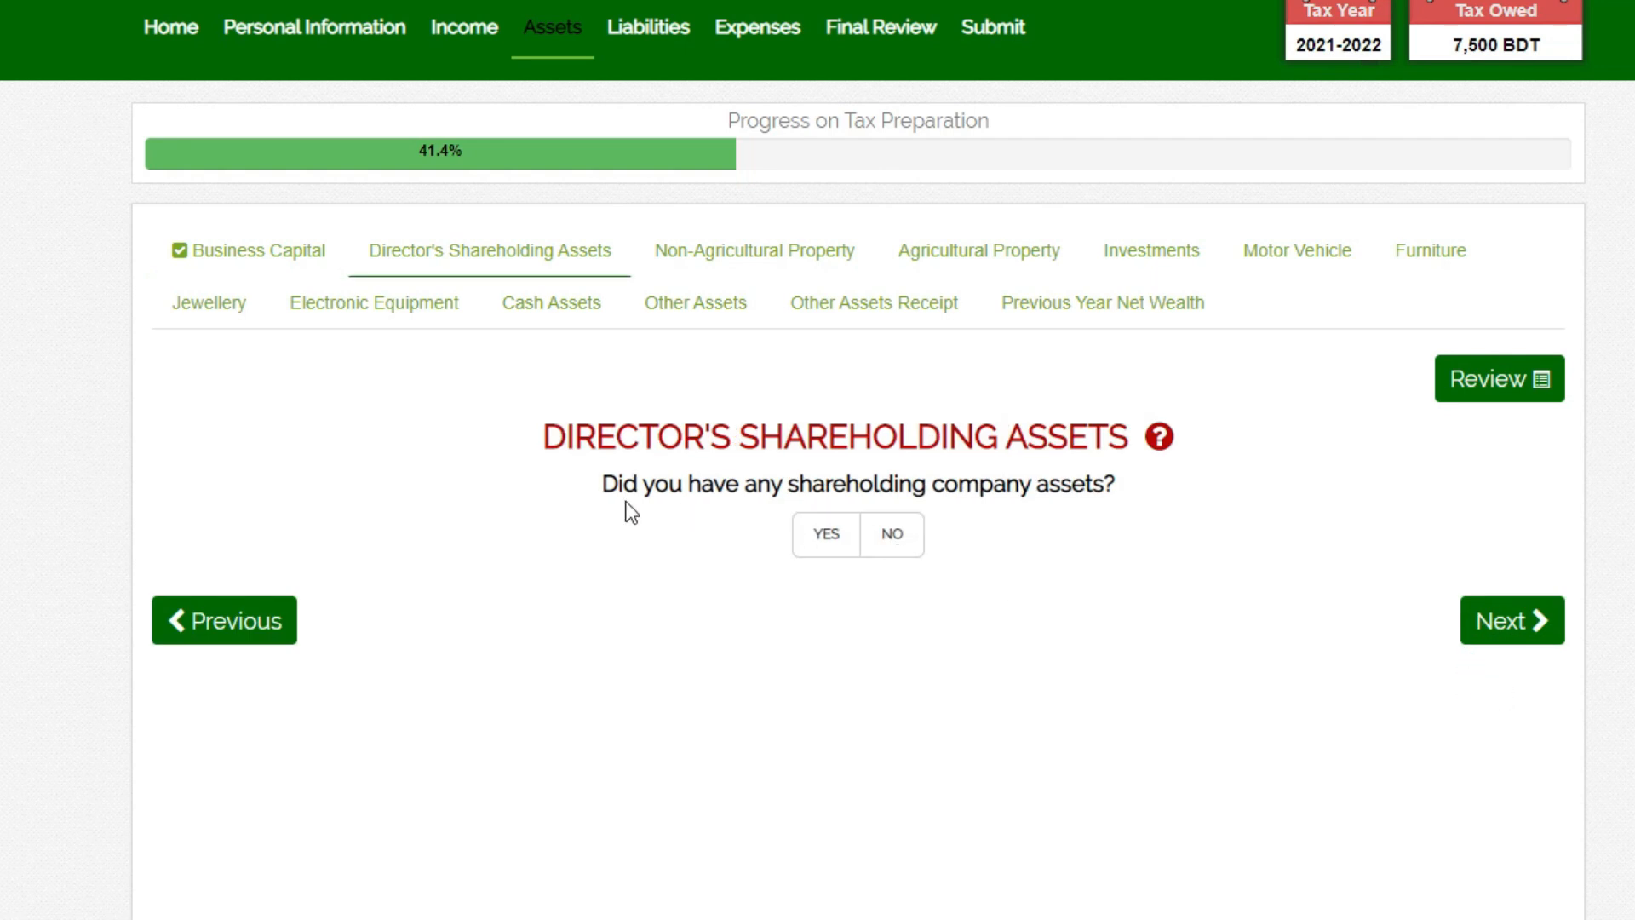
pyautogui.click(923, 533)
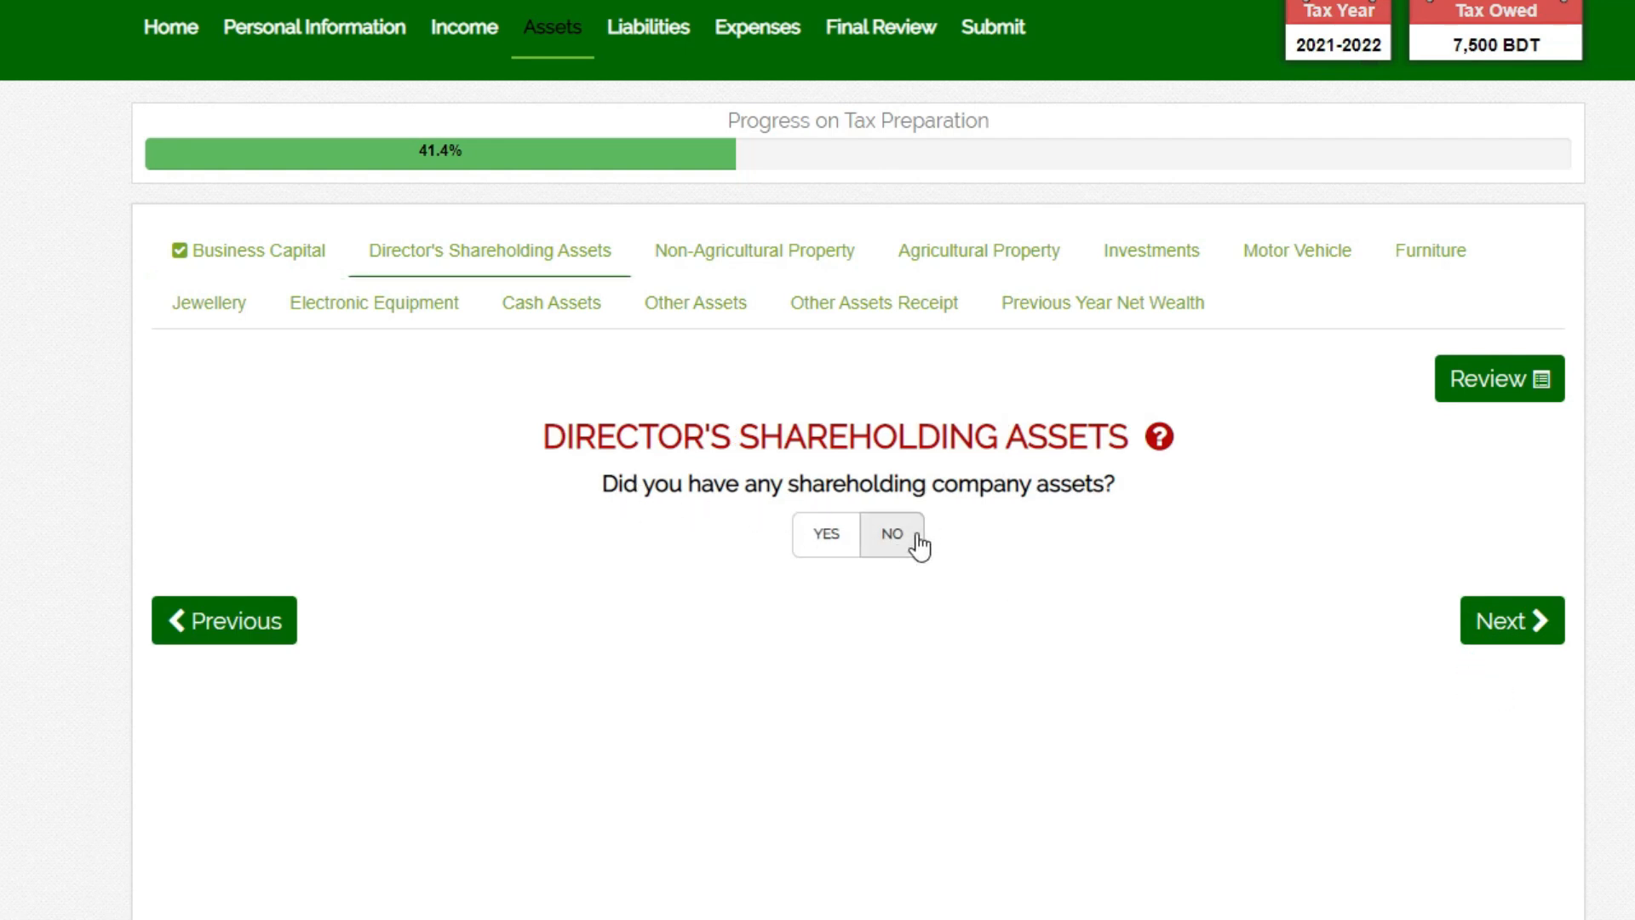
pyautogui.click(1507, 675)
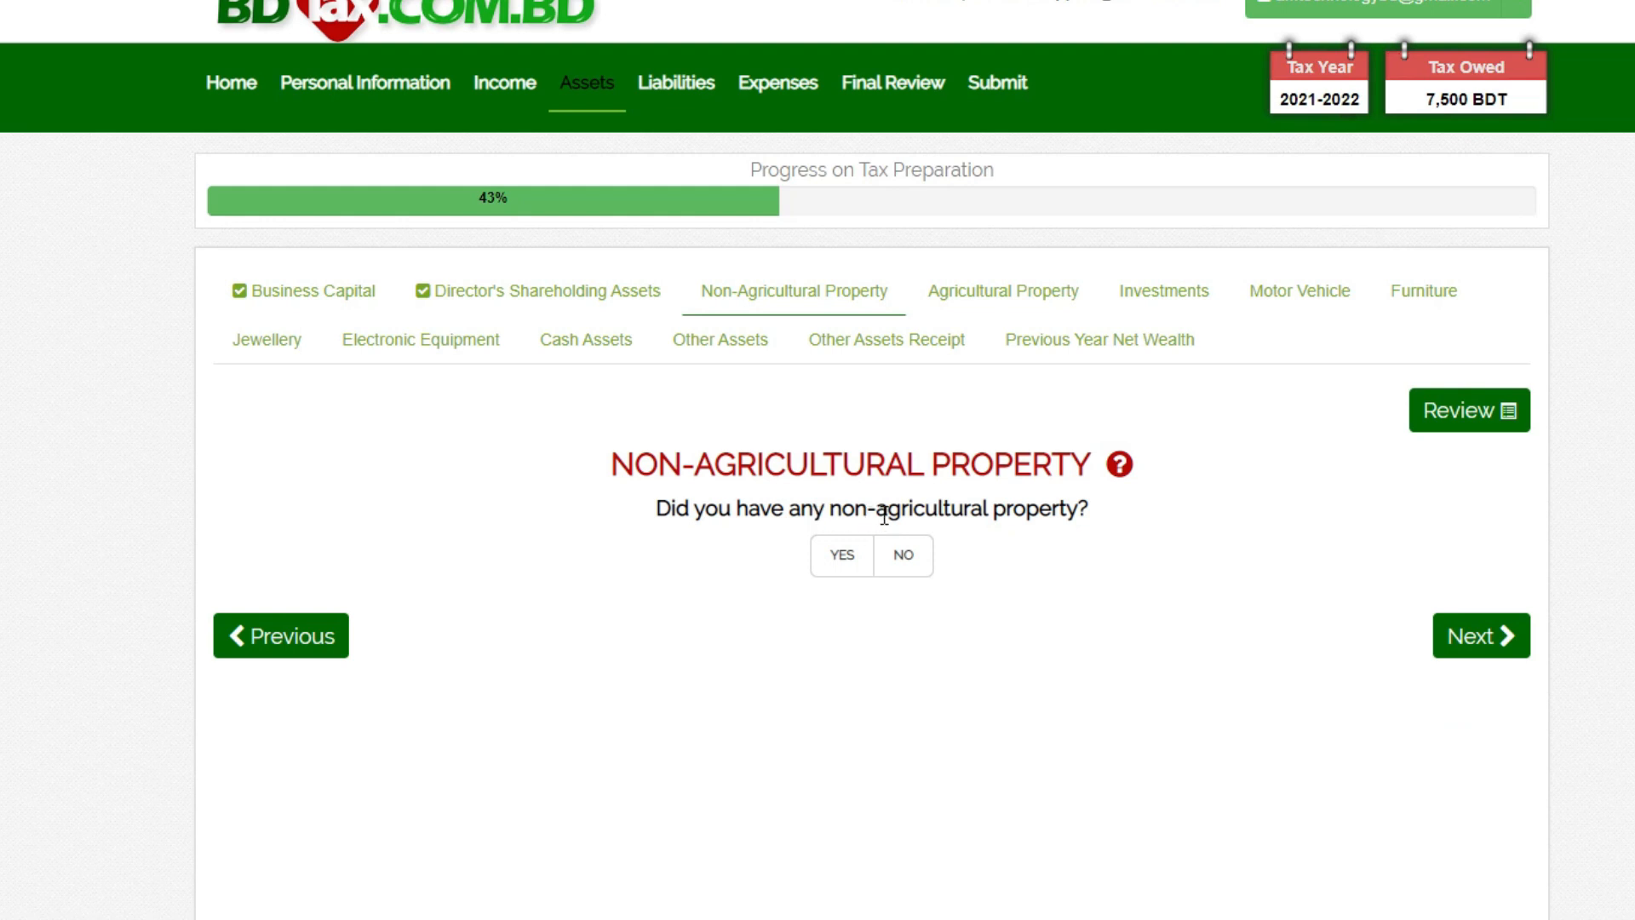
# - Look through the asset category questions from agricultural property to previous year net wealth
pyautogui.click(992, 298)
pyautogui.click(1192, 303)
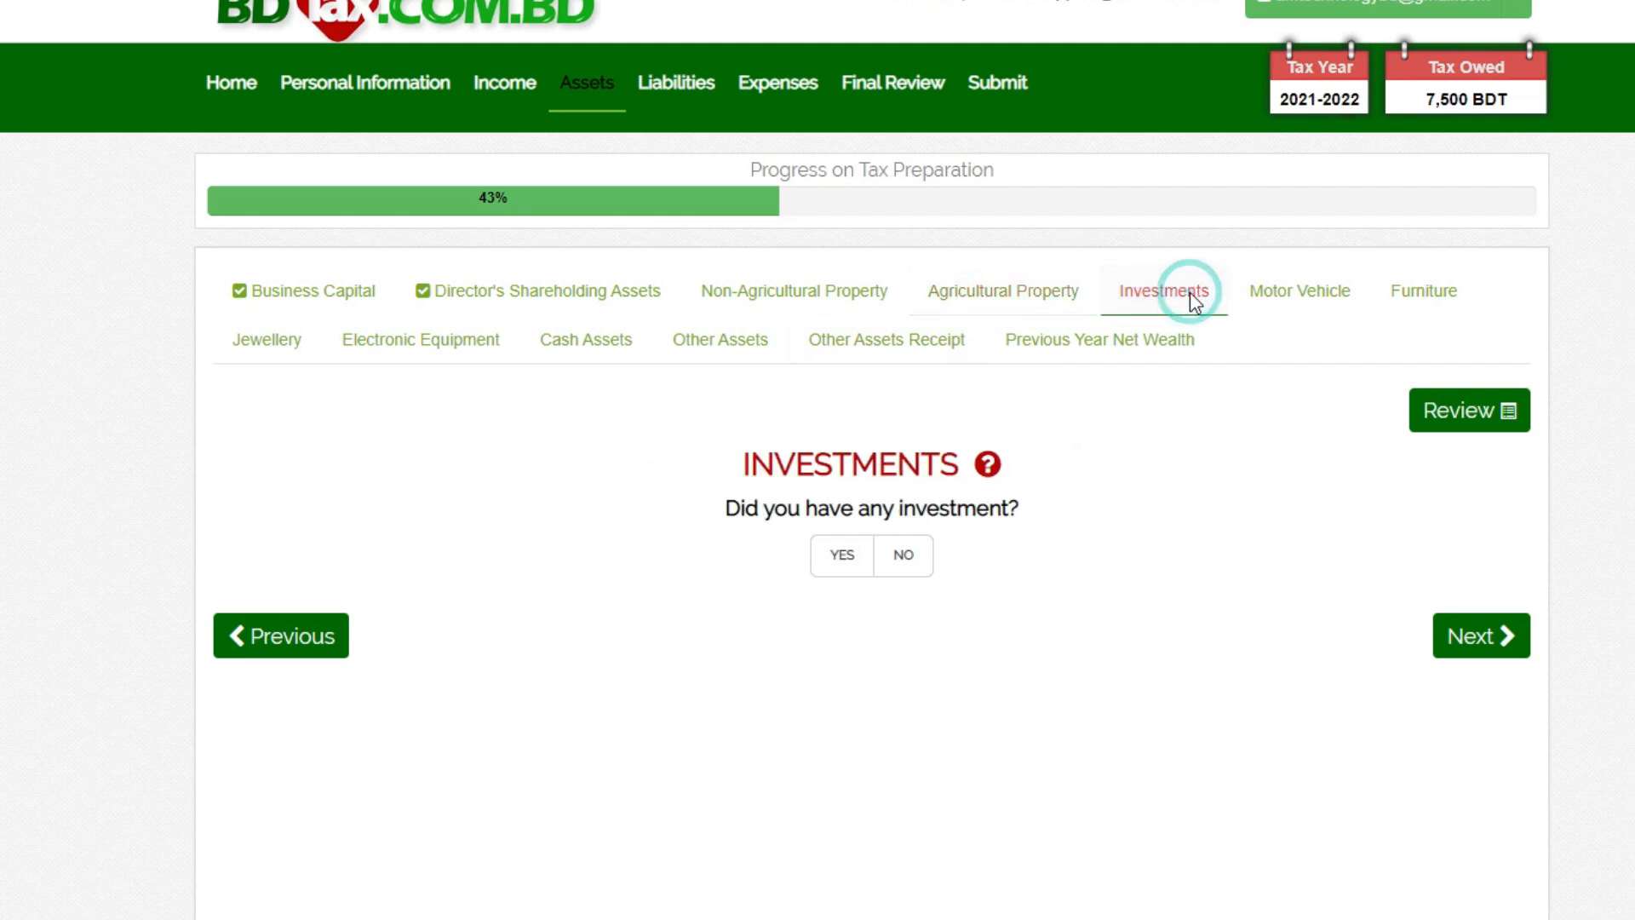
pyautogui.click(1278, 303)
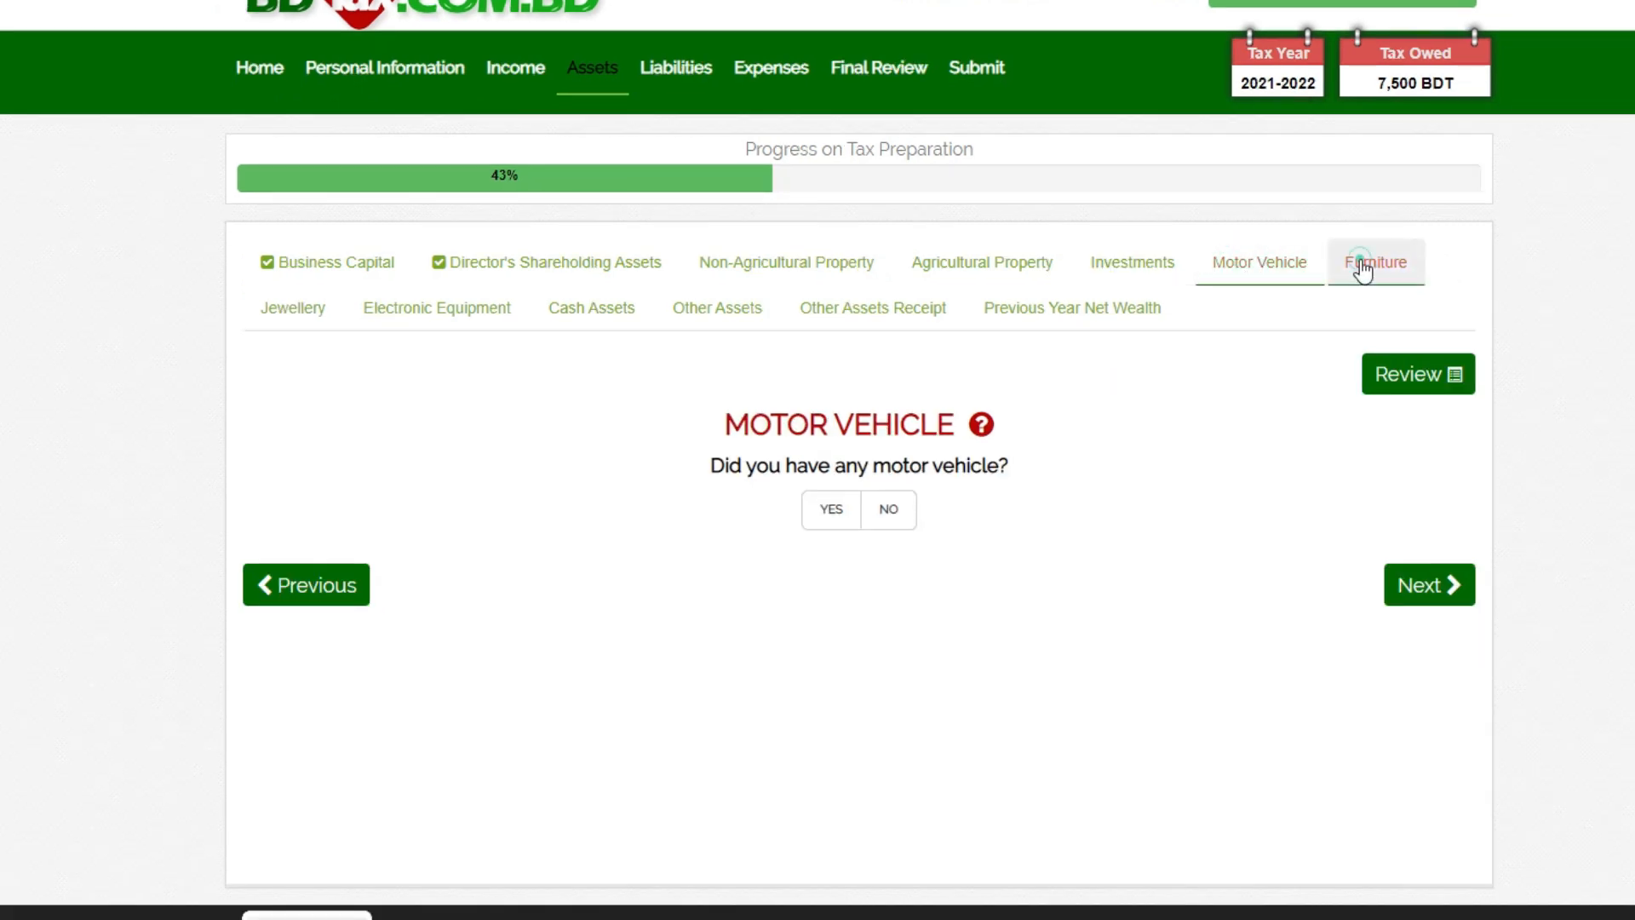
pyautogui.click(1413, 295)
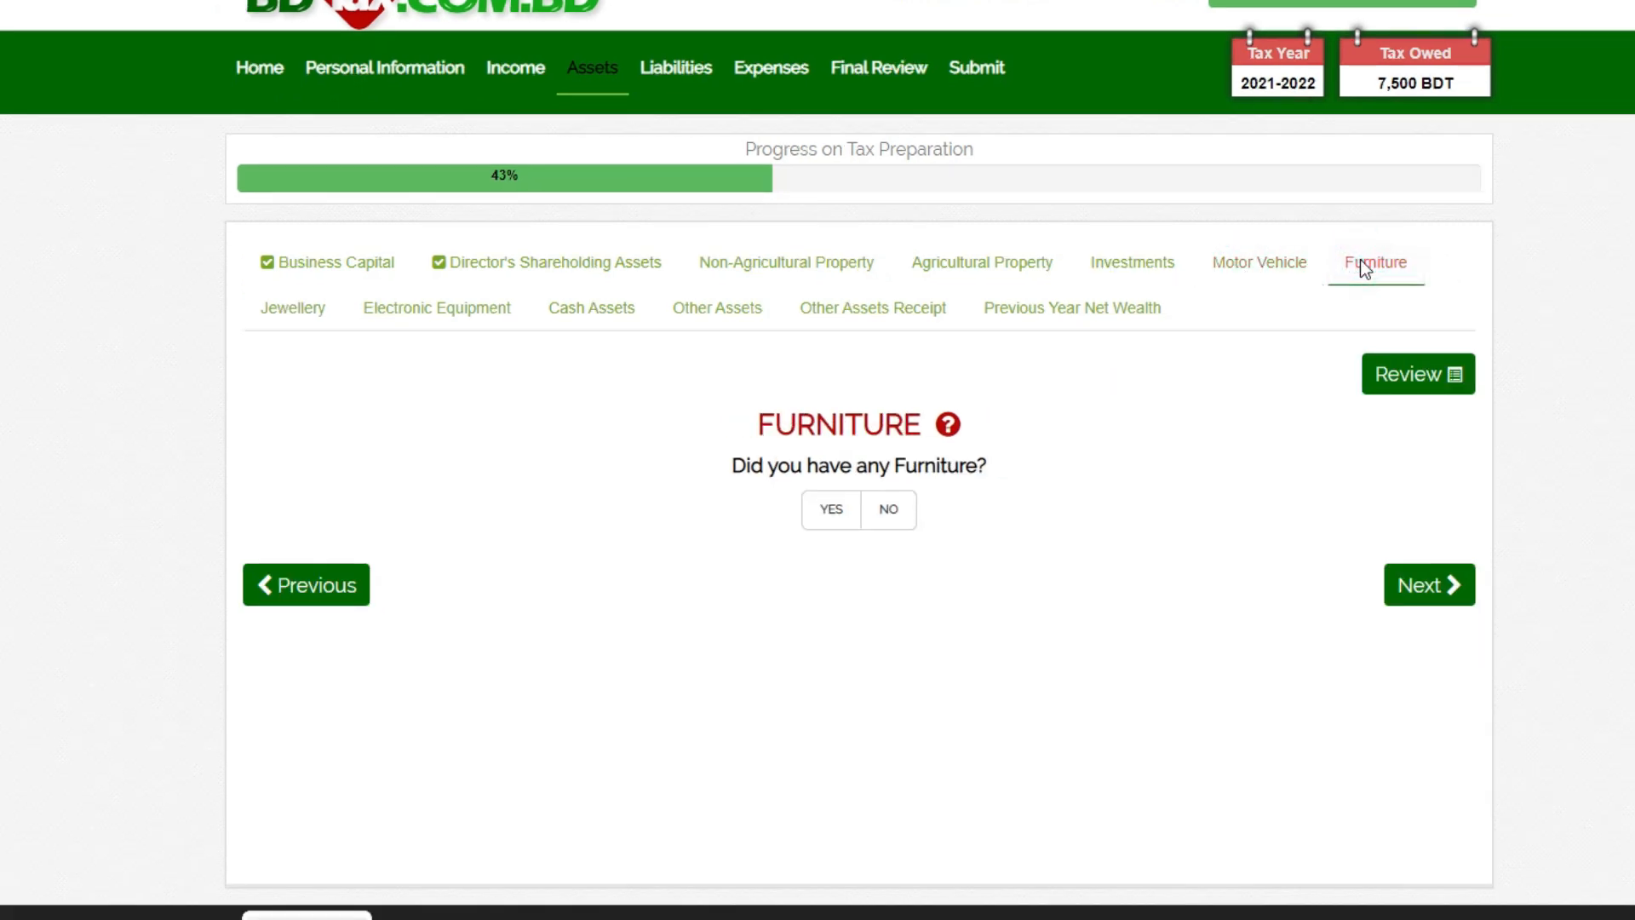
pyautogui.click(319, 318)
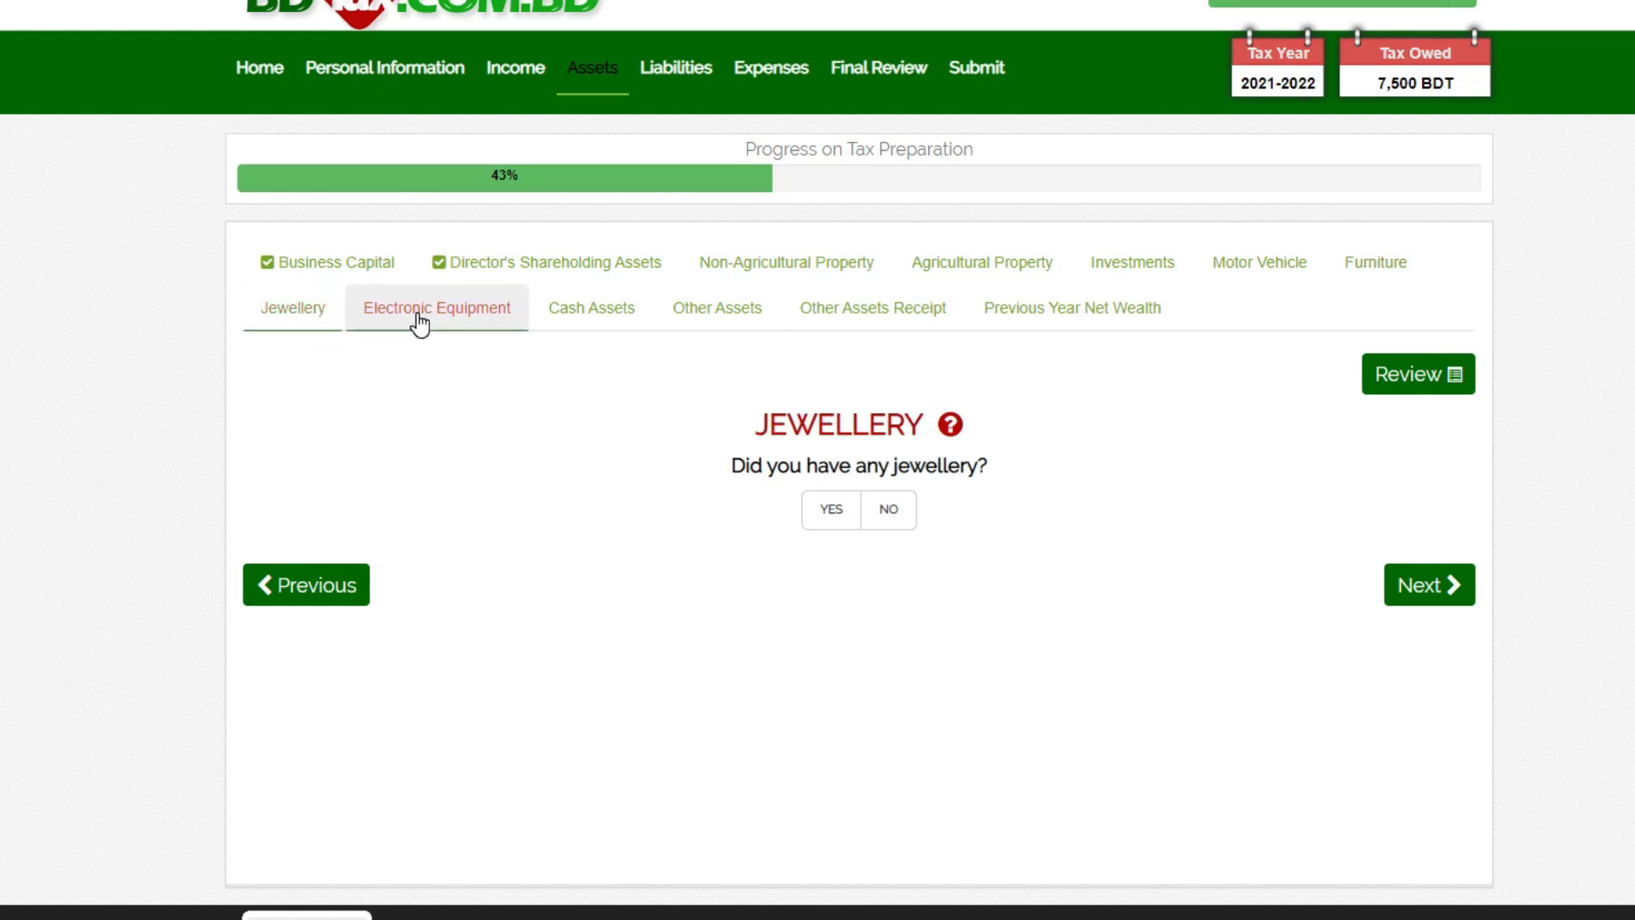
pyautogui.click(417, 313)
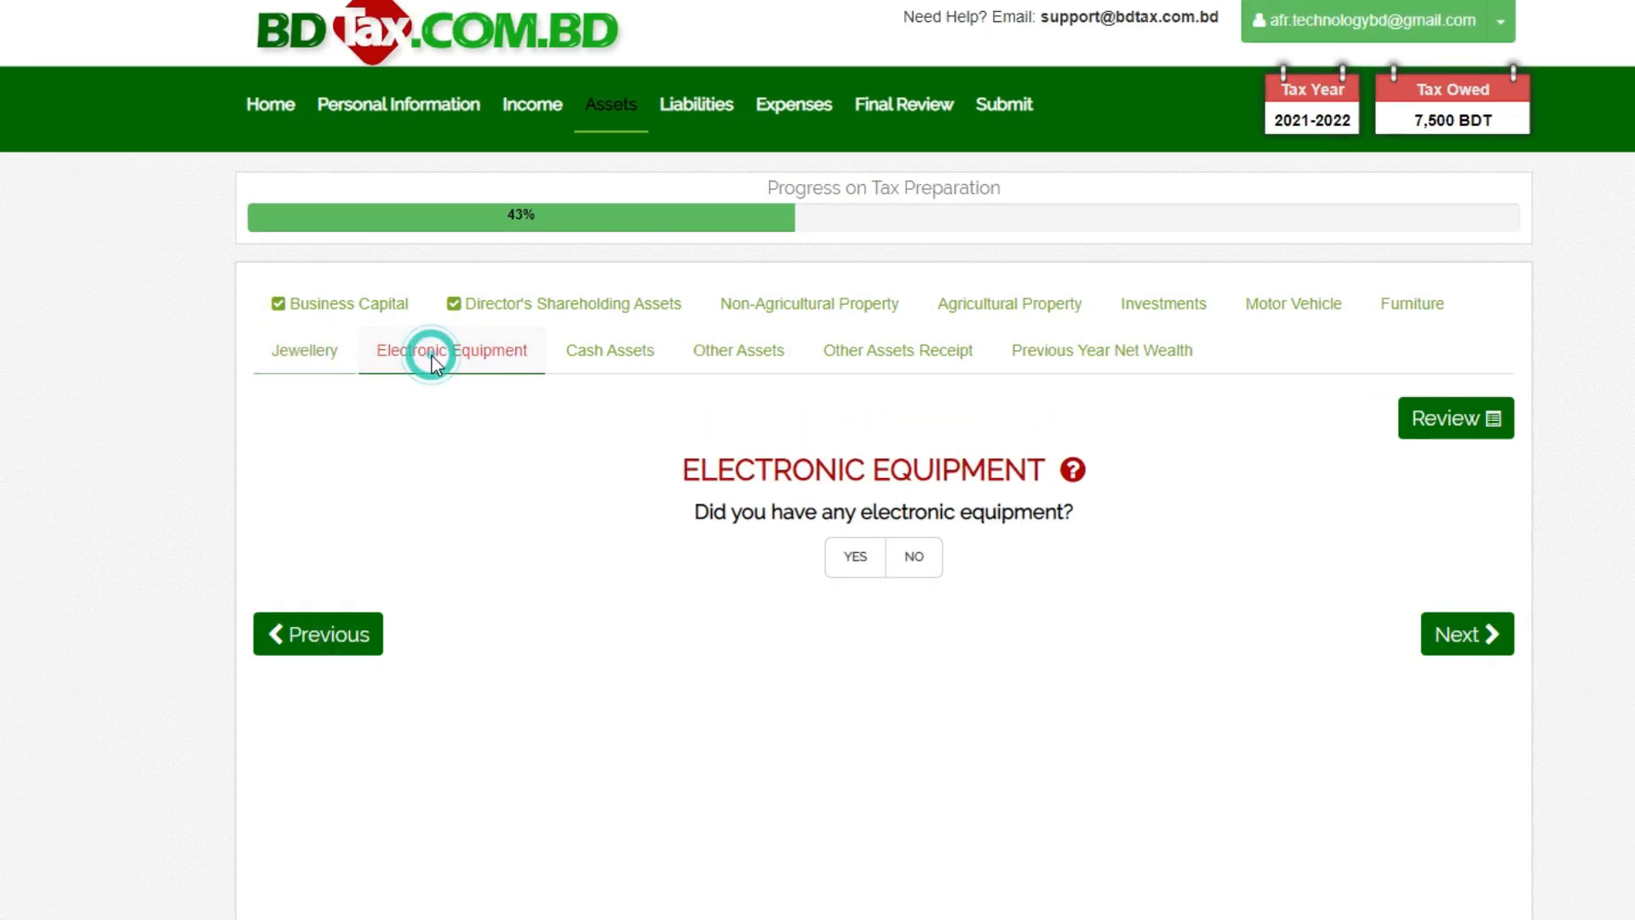
pyautogui.click(608, 364)
pyautogui.click(754, 364)
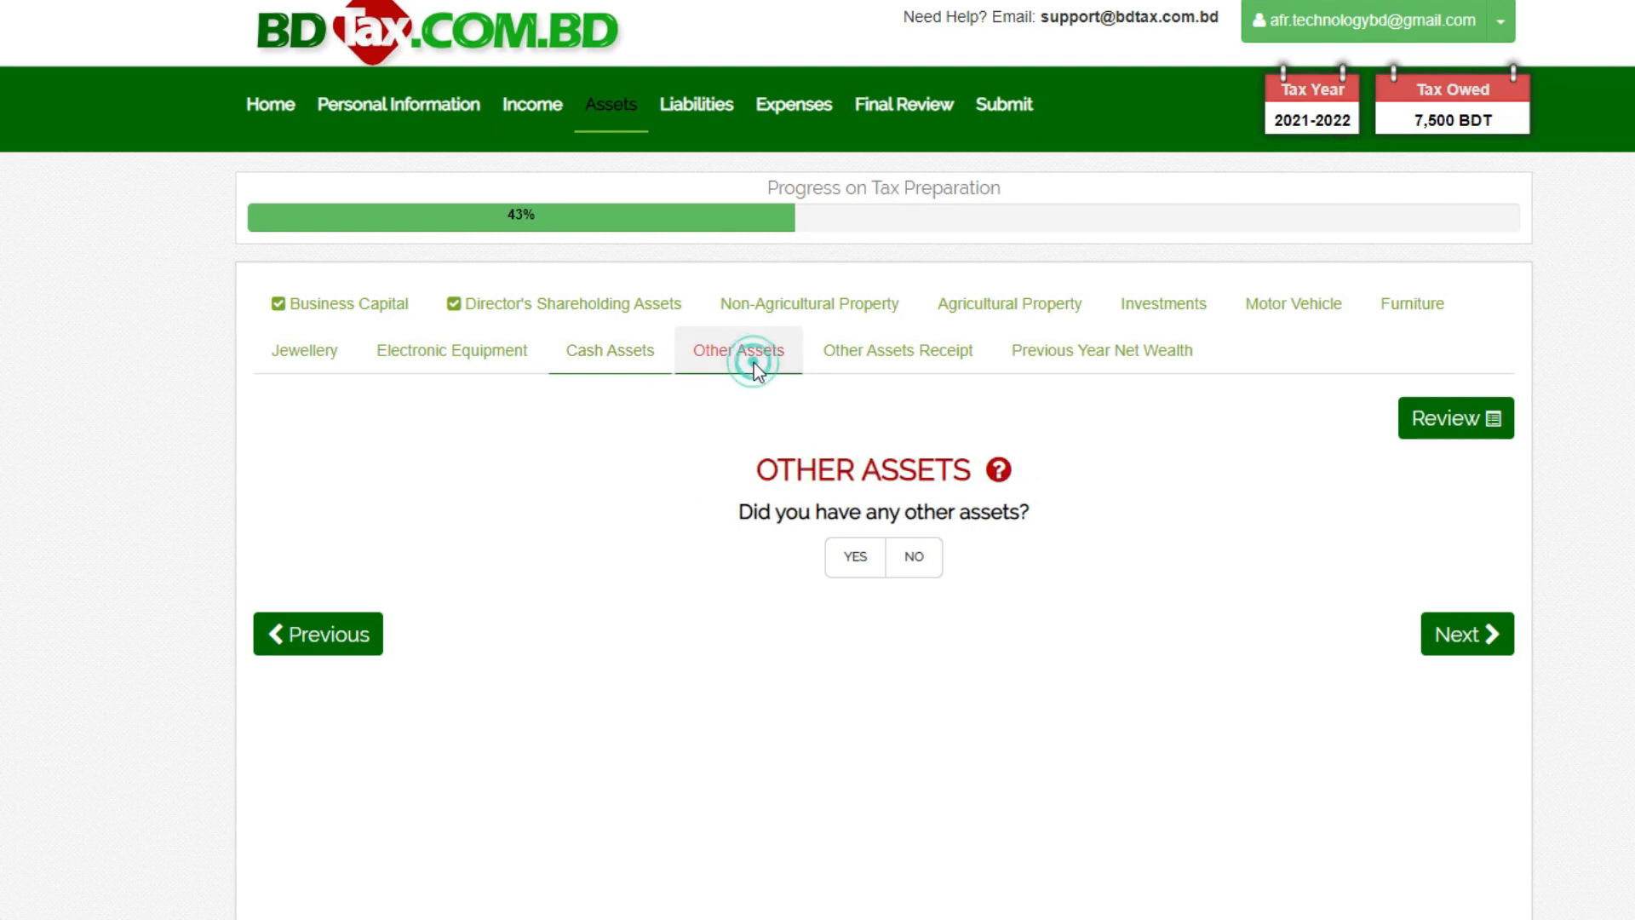
pyautogui.click(870, 356)
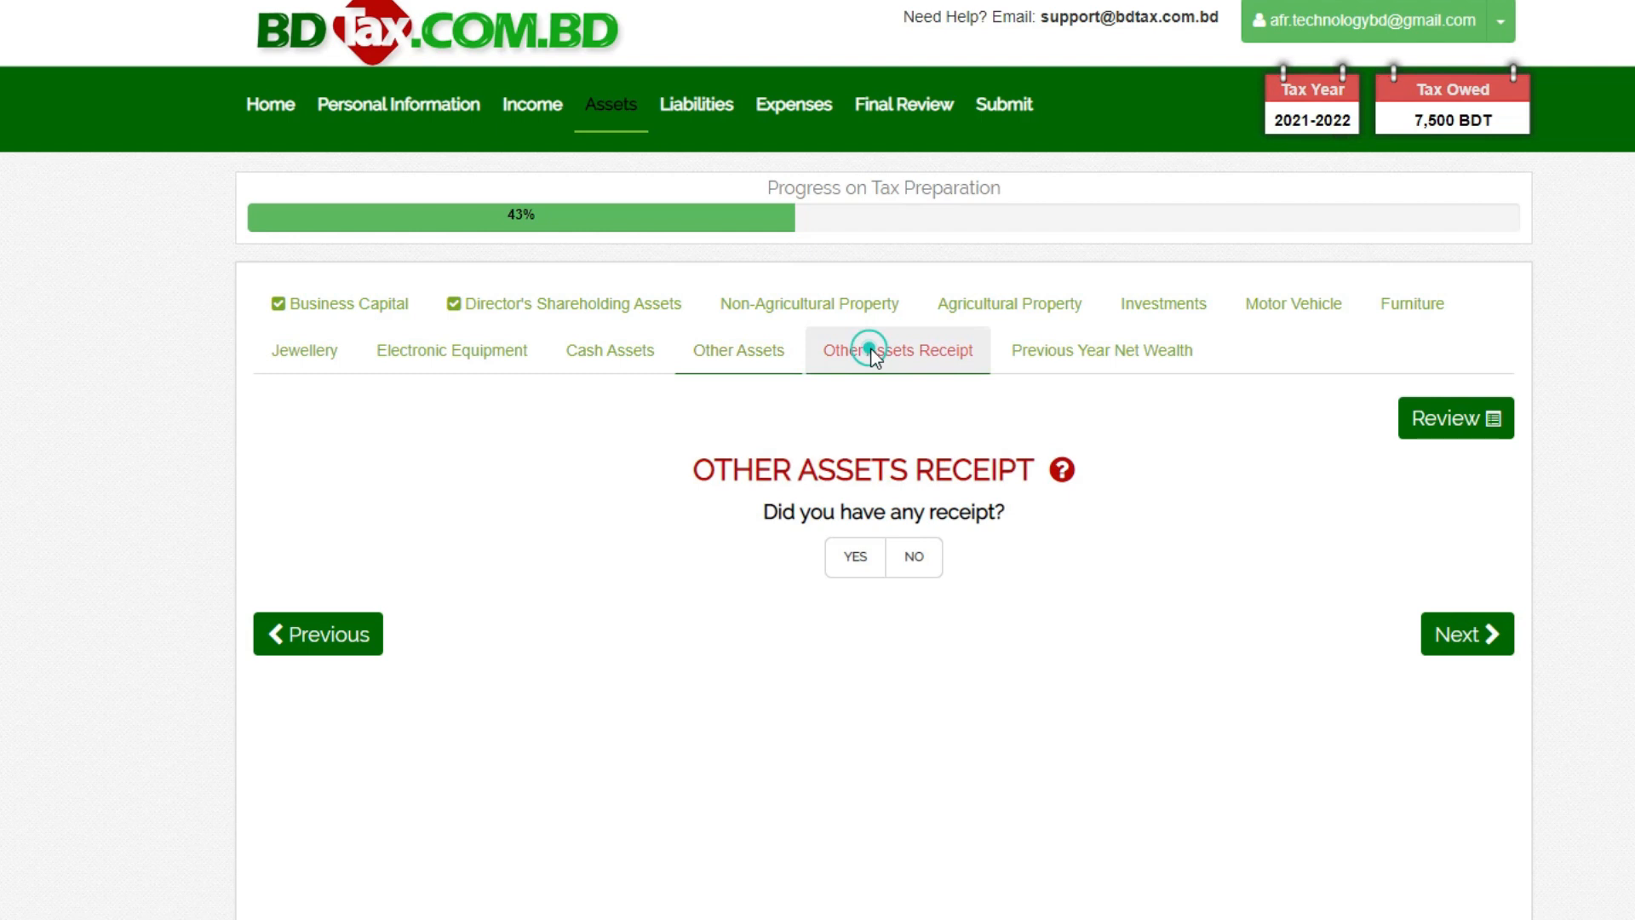
pyautogui.click(1094, 369)
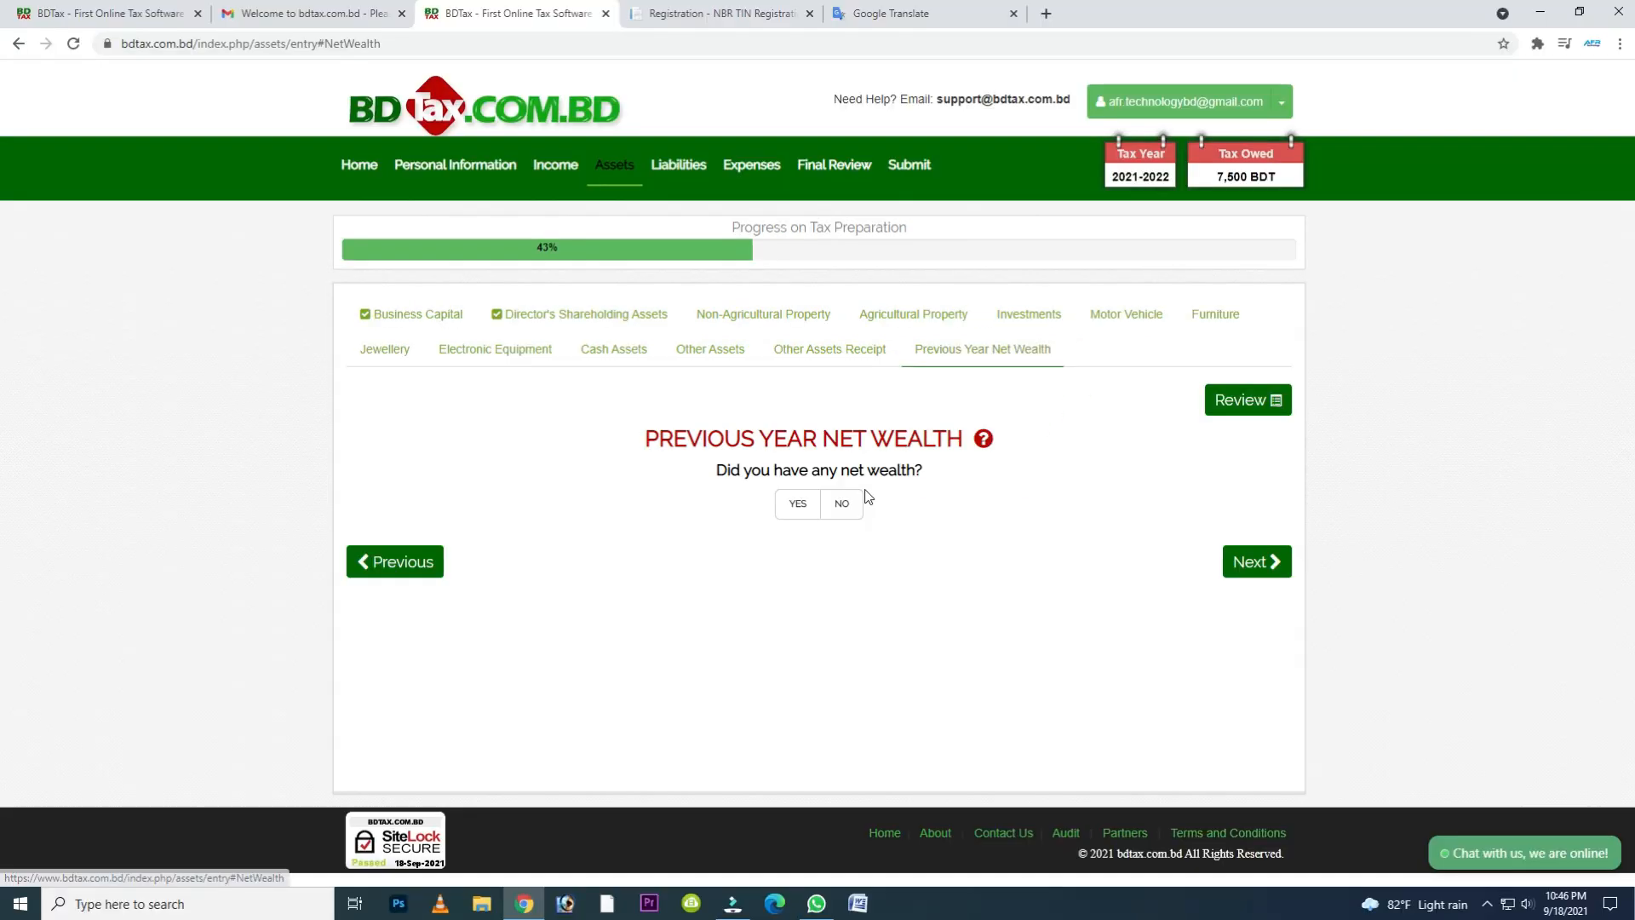
# - Answer No to previous year net wealth and proceed to the assets review
pyautogui.click(852, 508)
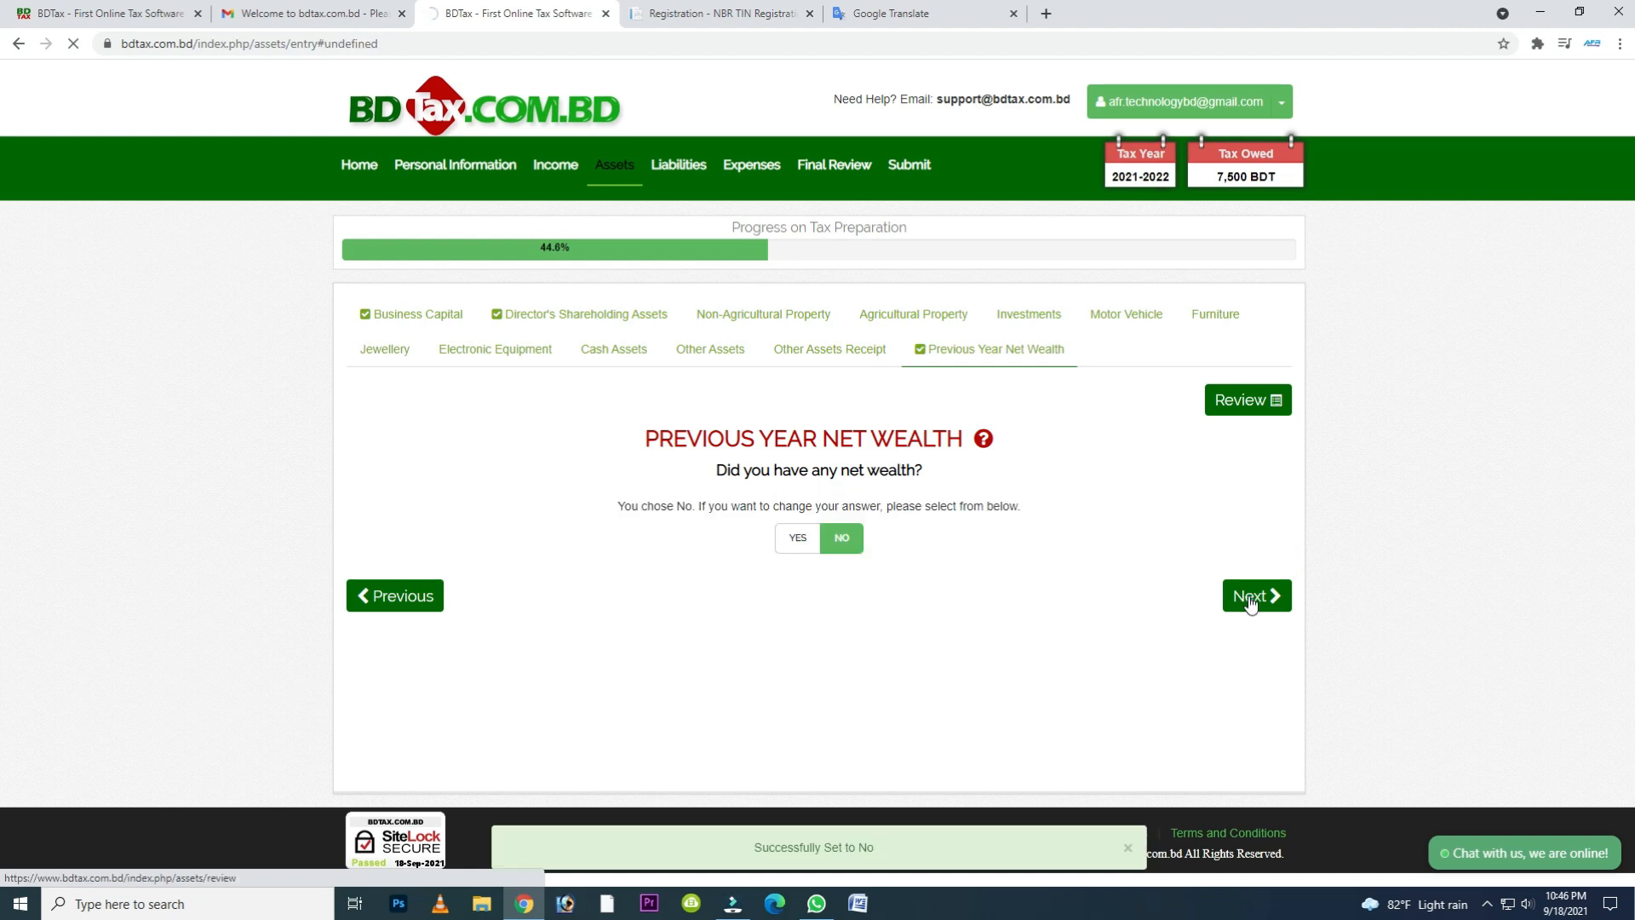
pyautogui.click(1252, 596)
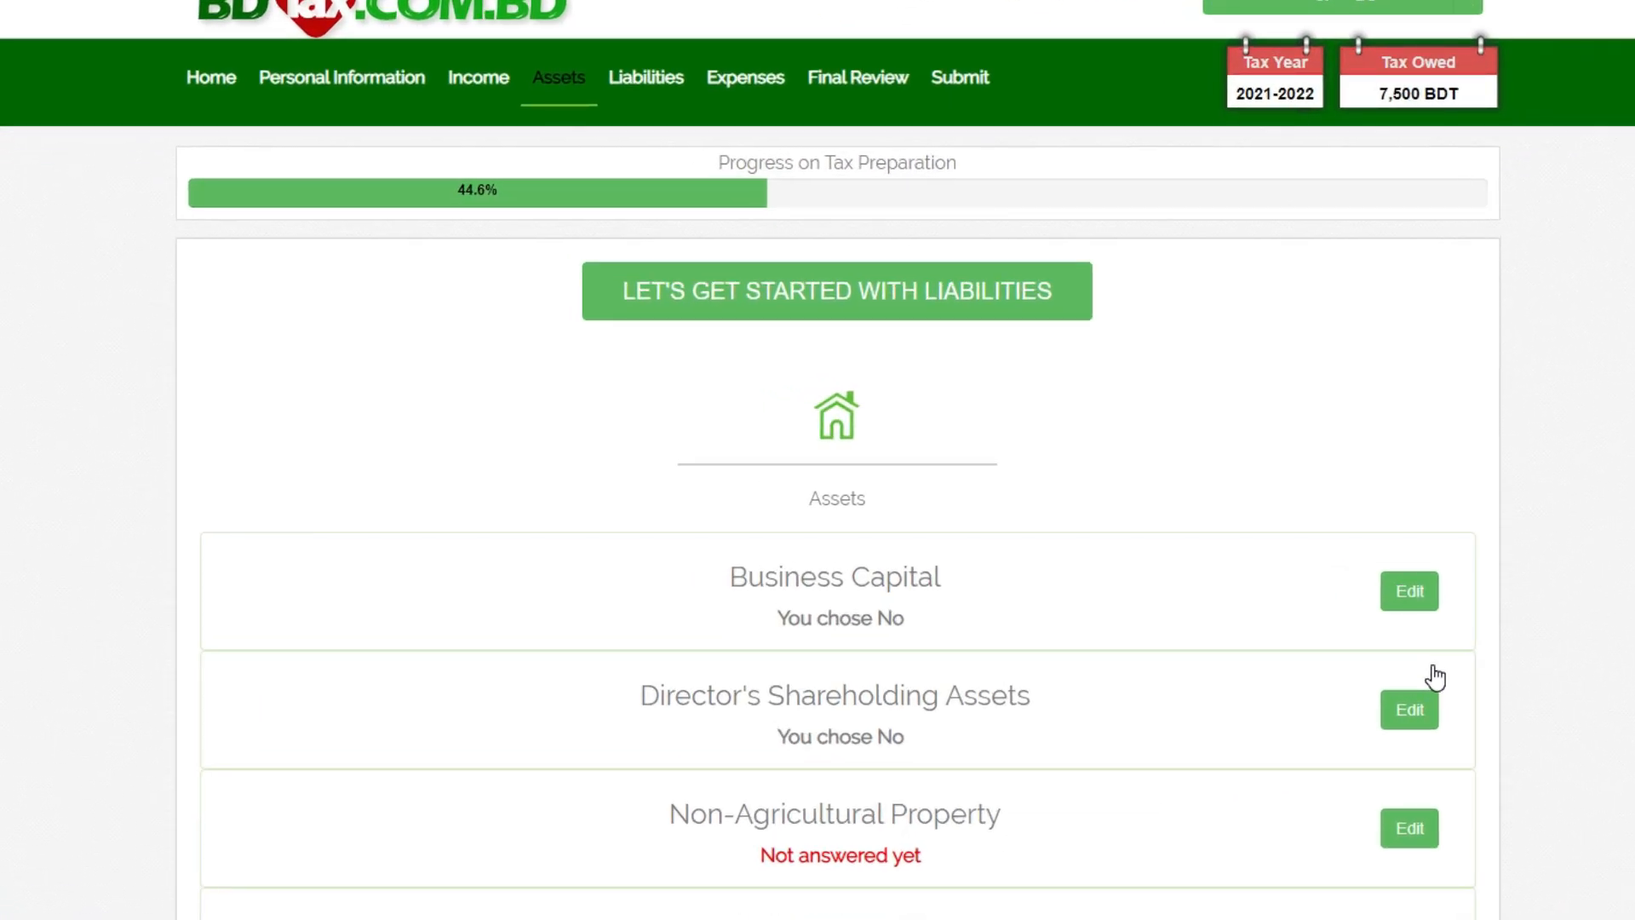
pyautogui.scroll(-1, 564, 110)
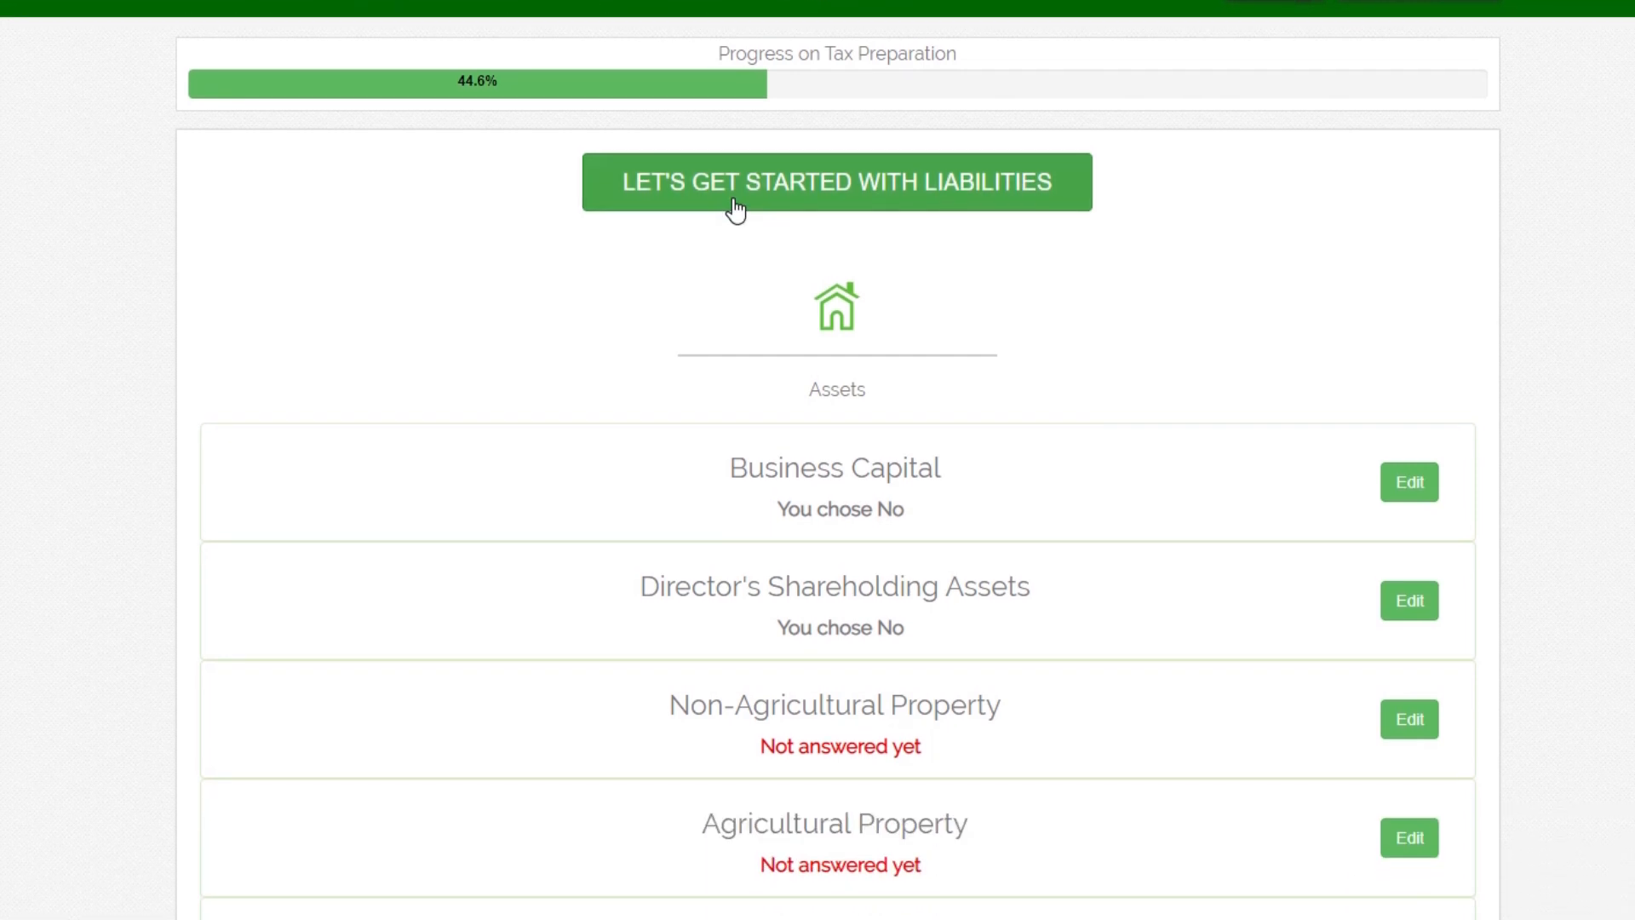
# - Start the Liabilities section, choosing to fill it up again rather than copy last year
pyautogui.click(728, 124)
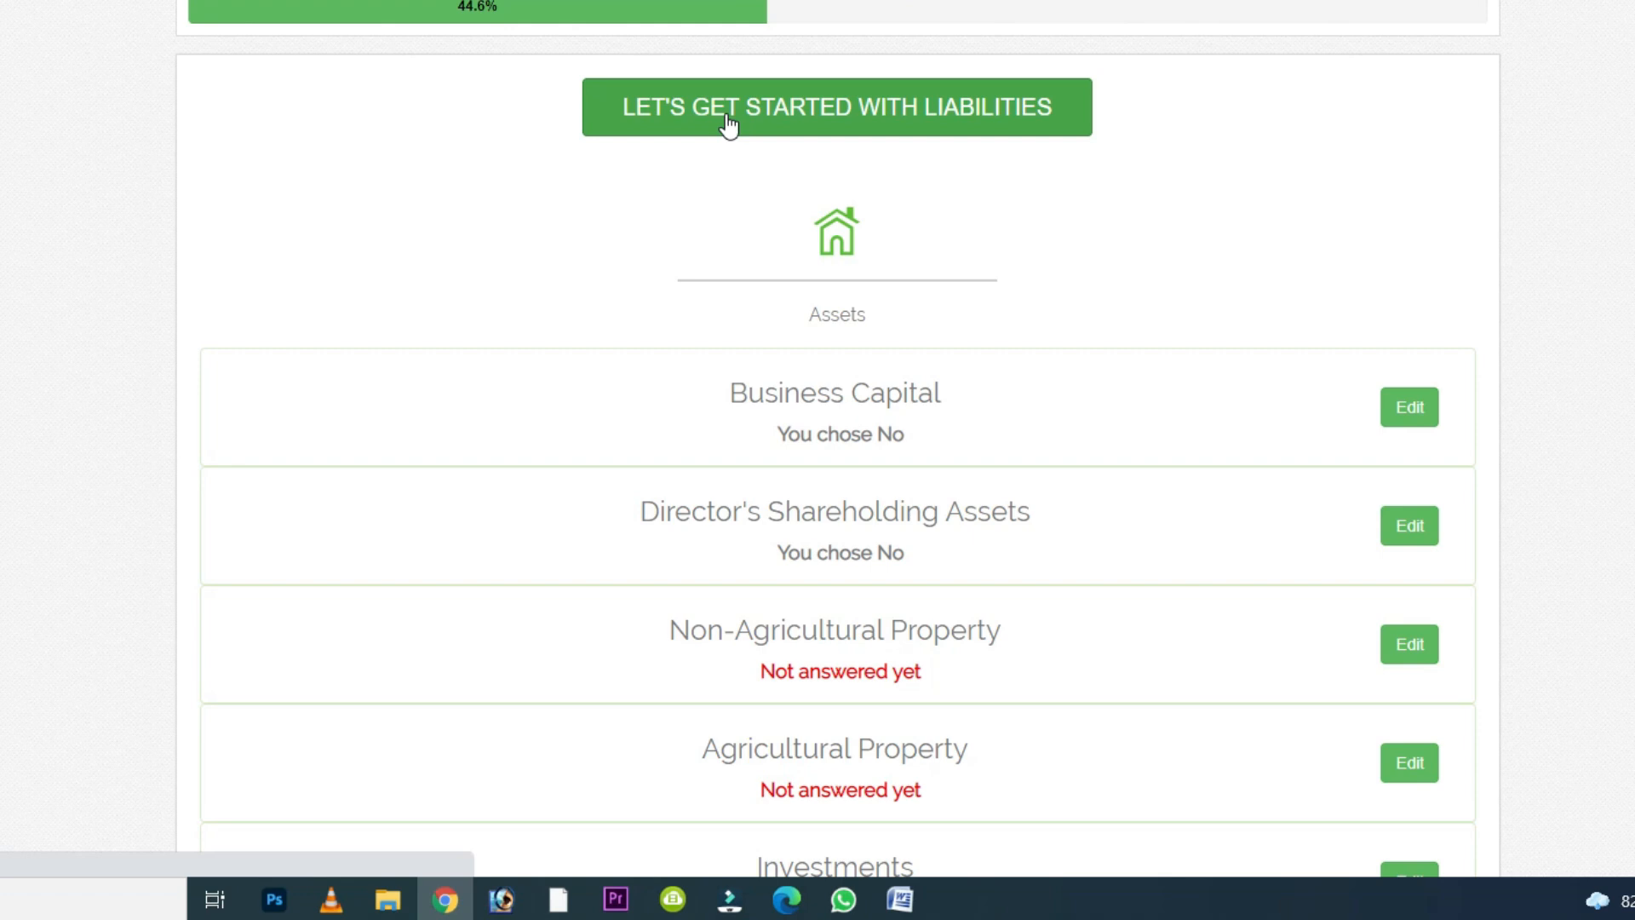
pyautogui.click(728, 126)
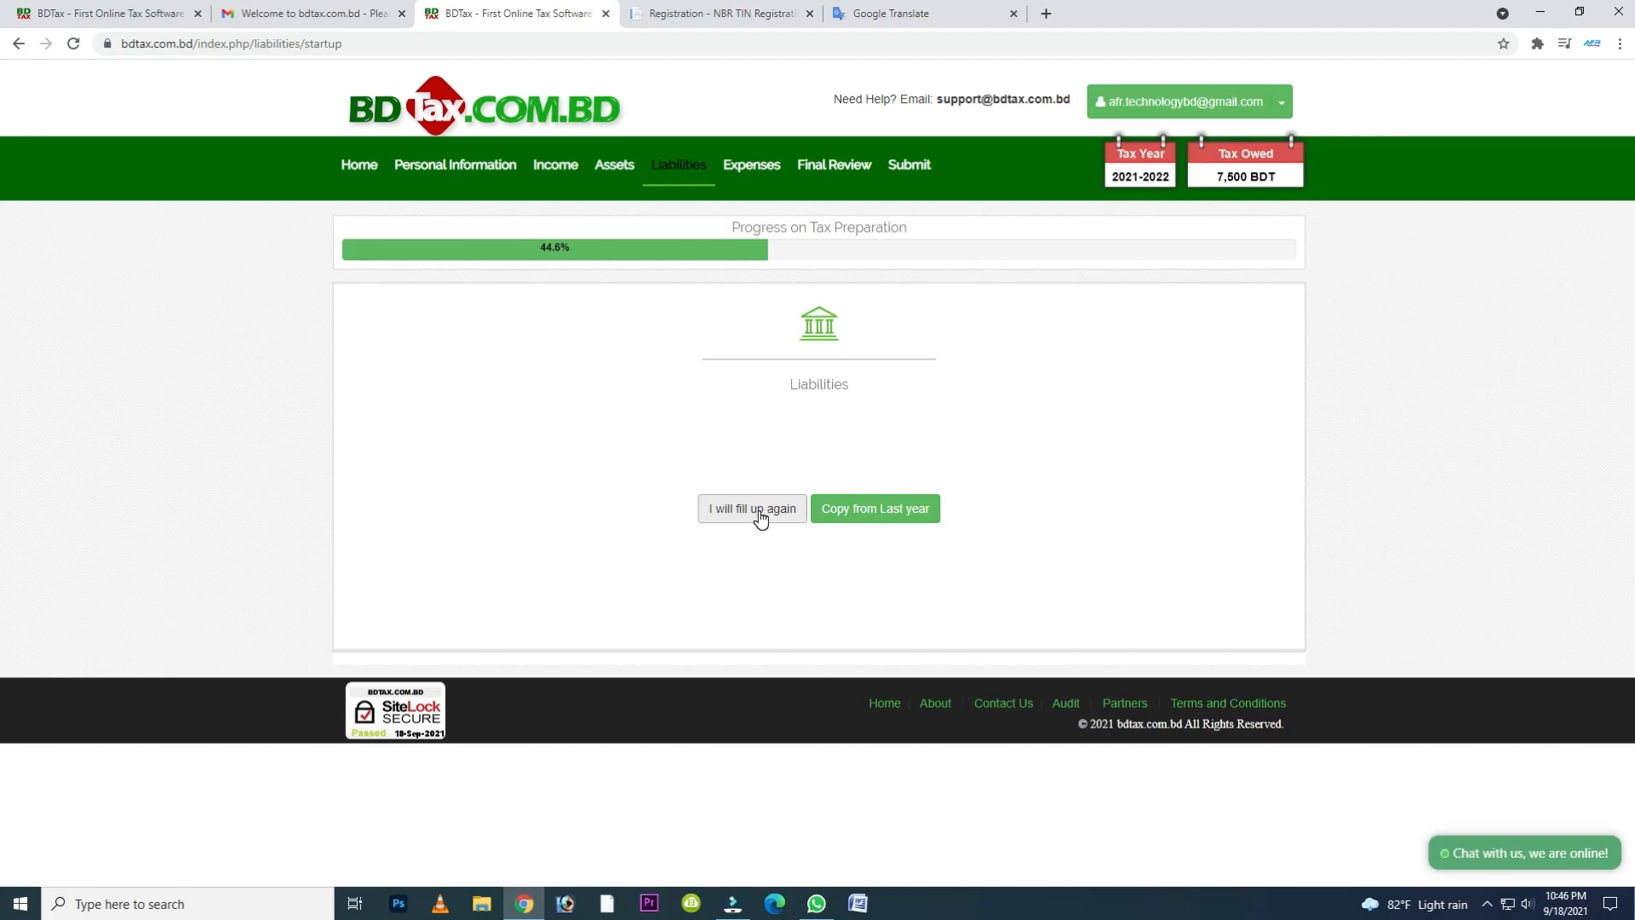
pyautogui.click(756, 579)
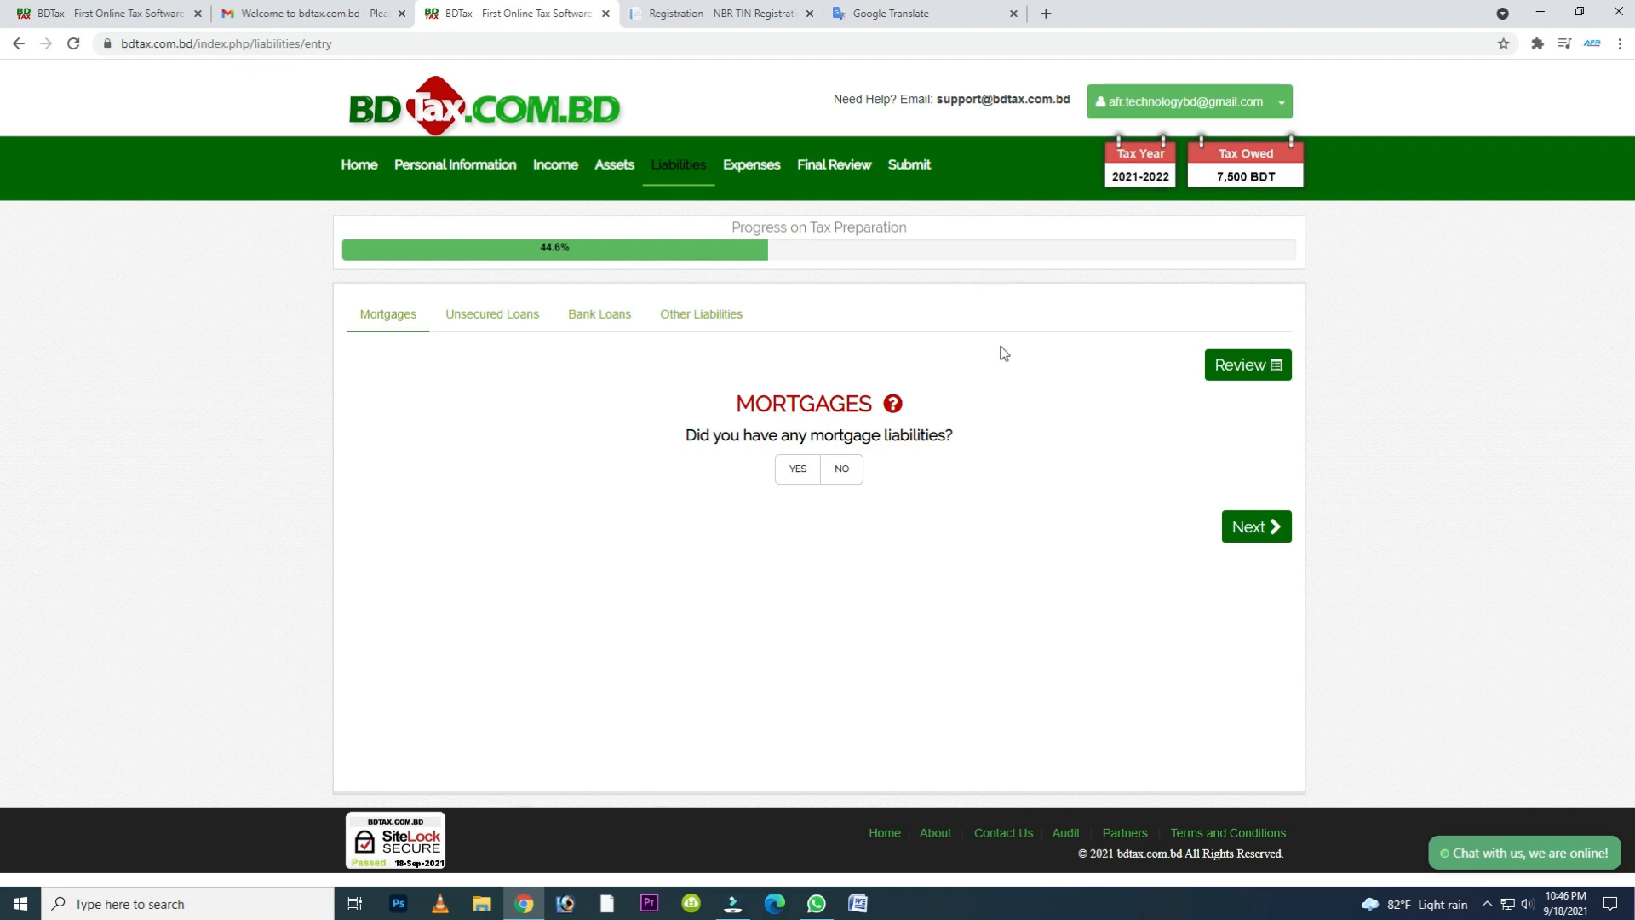
# - Answer No to mortgages, unsecured loans and other liabilities, declare a bank loan of 500000 BDT, and proceed to the Expenses section
pyautogui.click(861, 477)
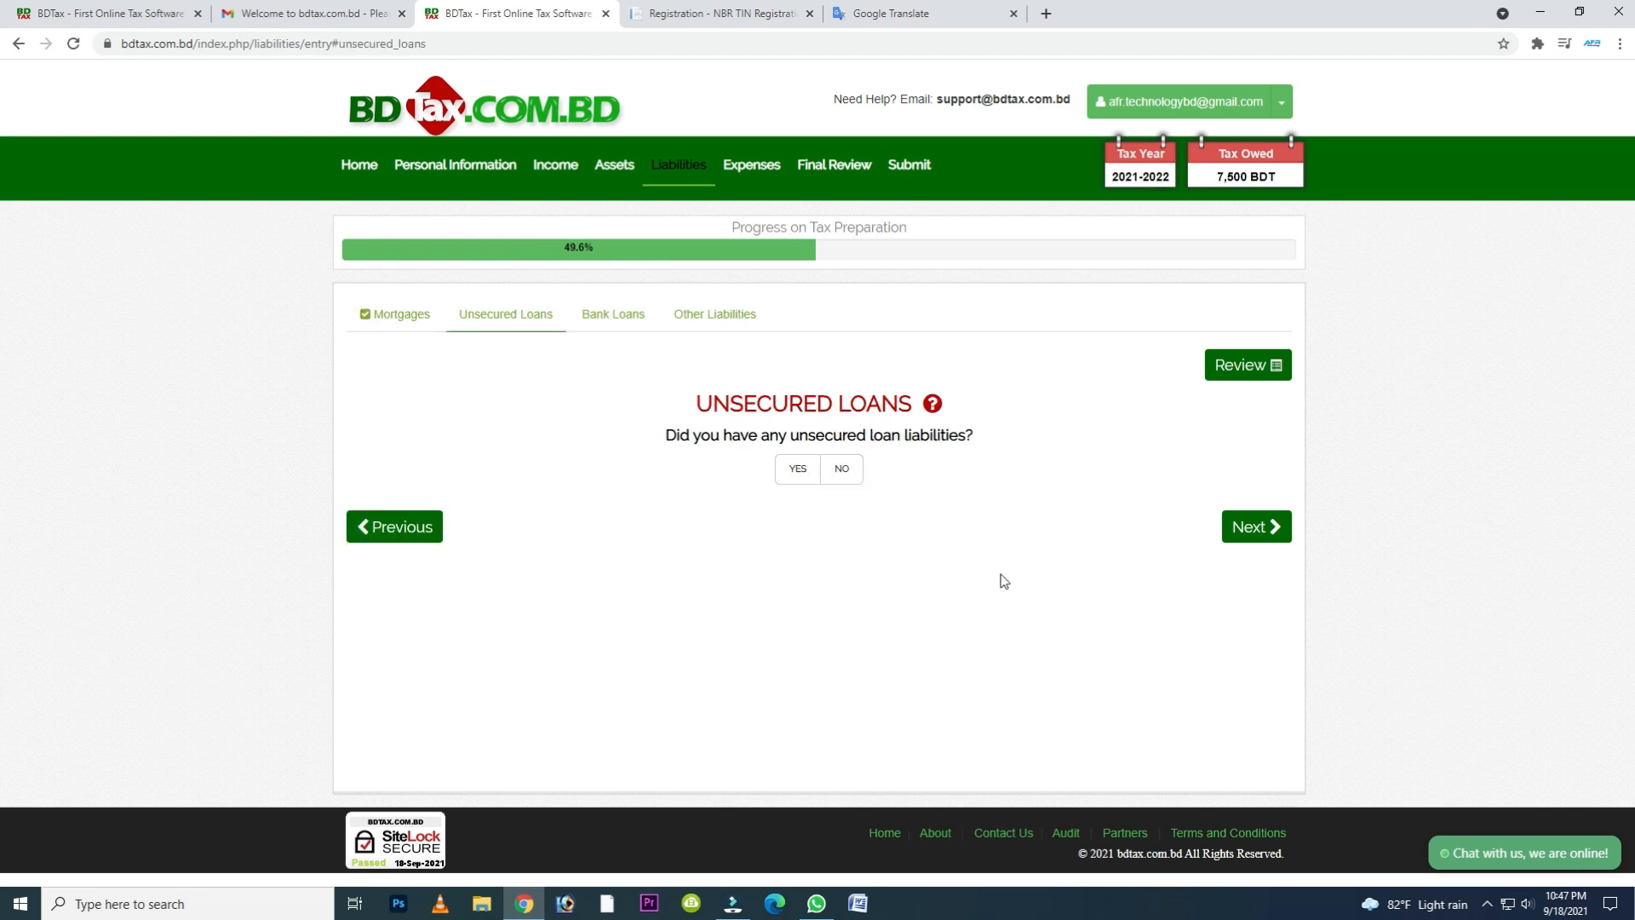
pyautogui.click(843, 477)
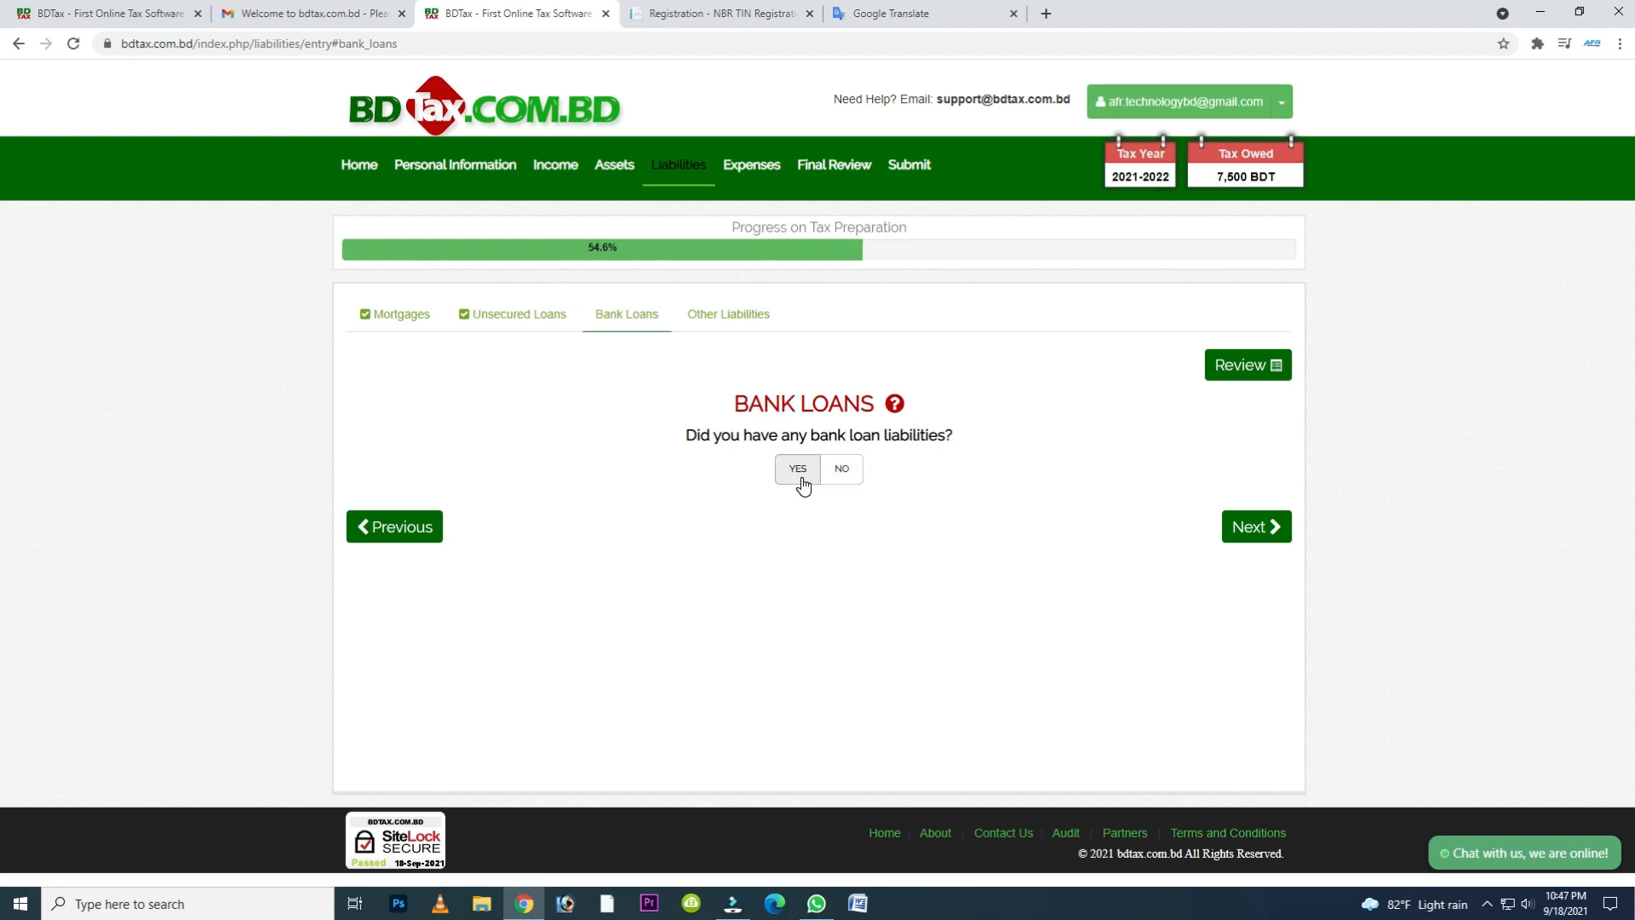
pyautogui.click(841, 468)
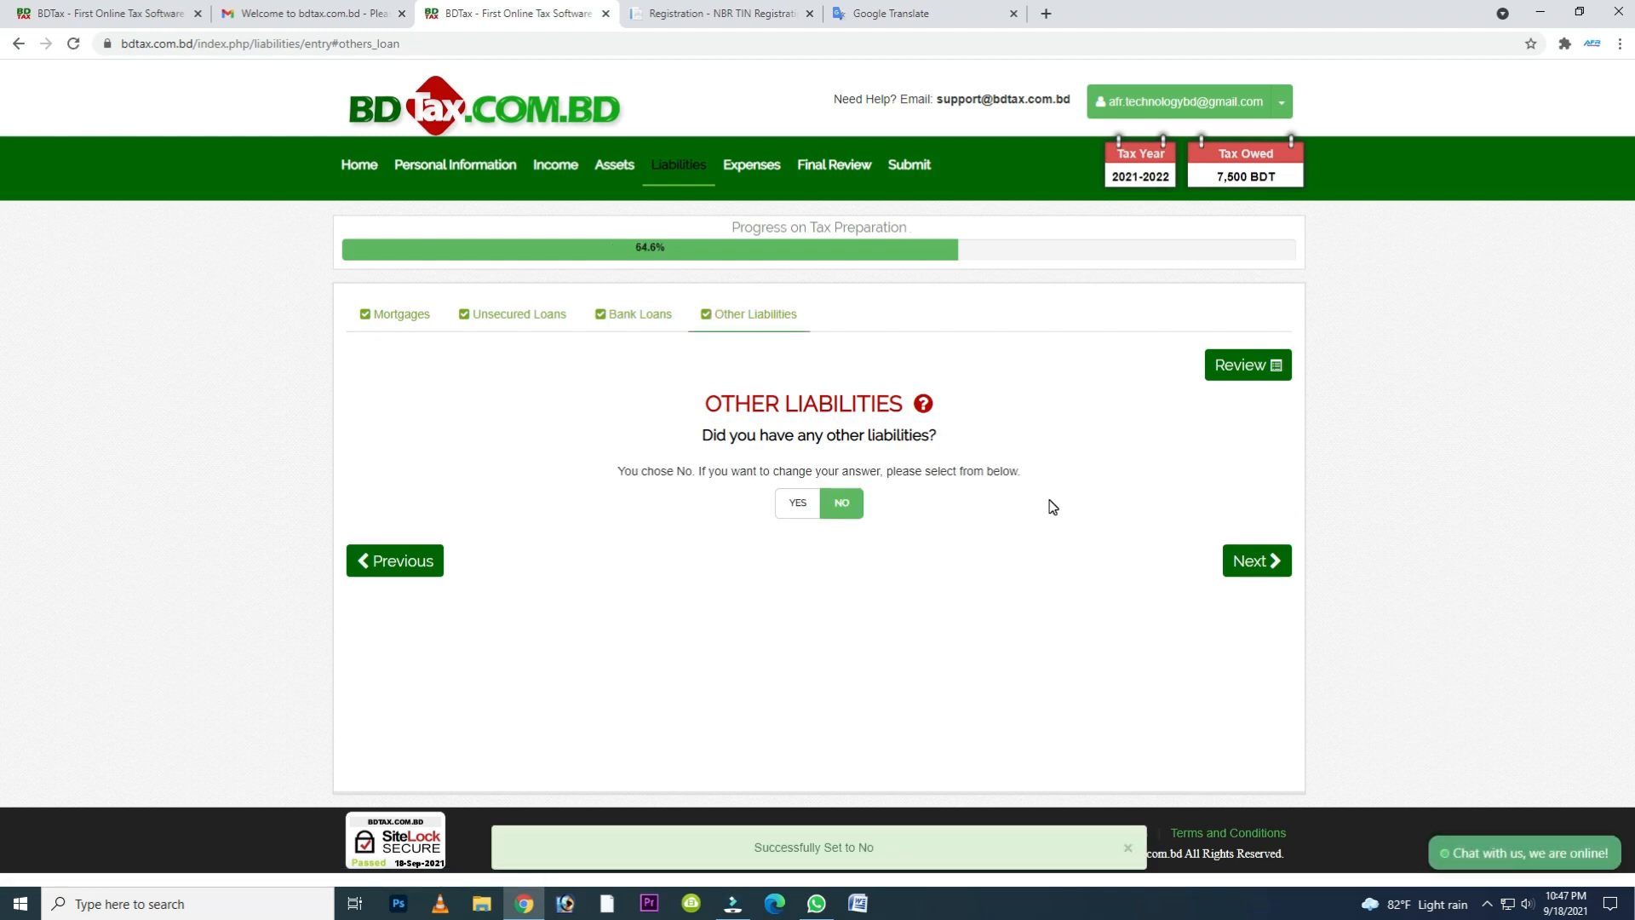
pyautogui.click(1261, 567)
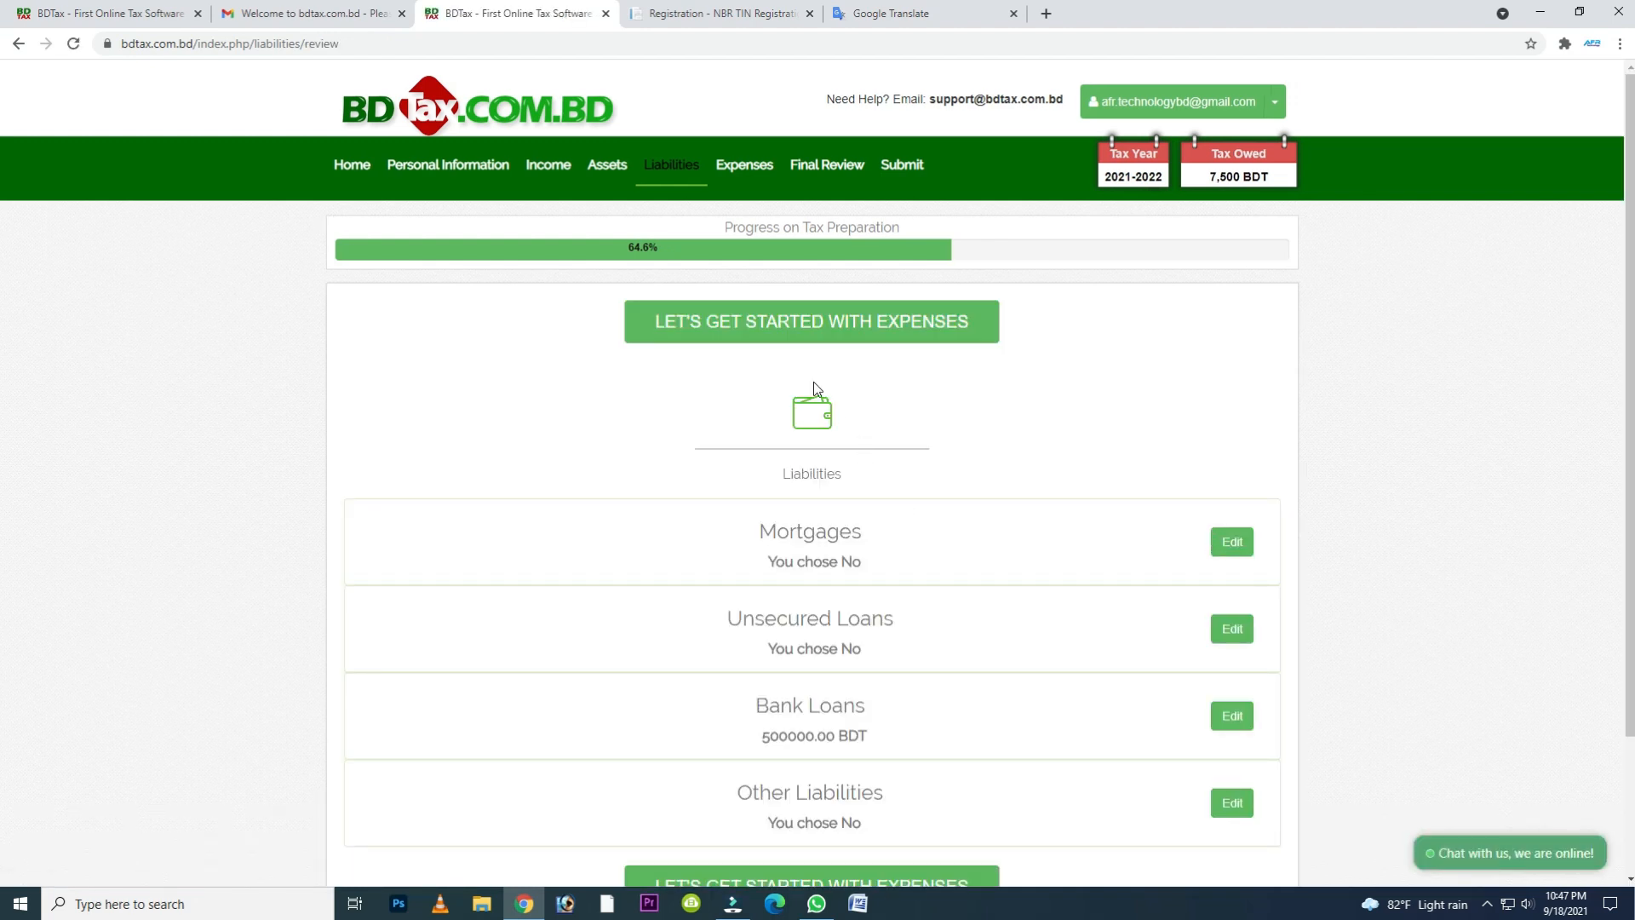
pyautogui.click(756, 338)
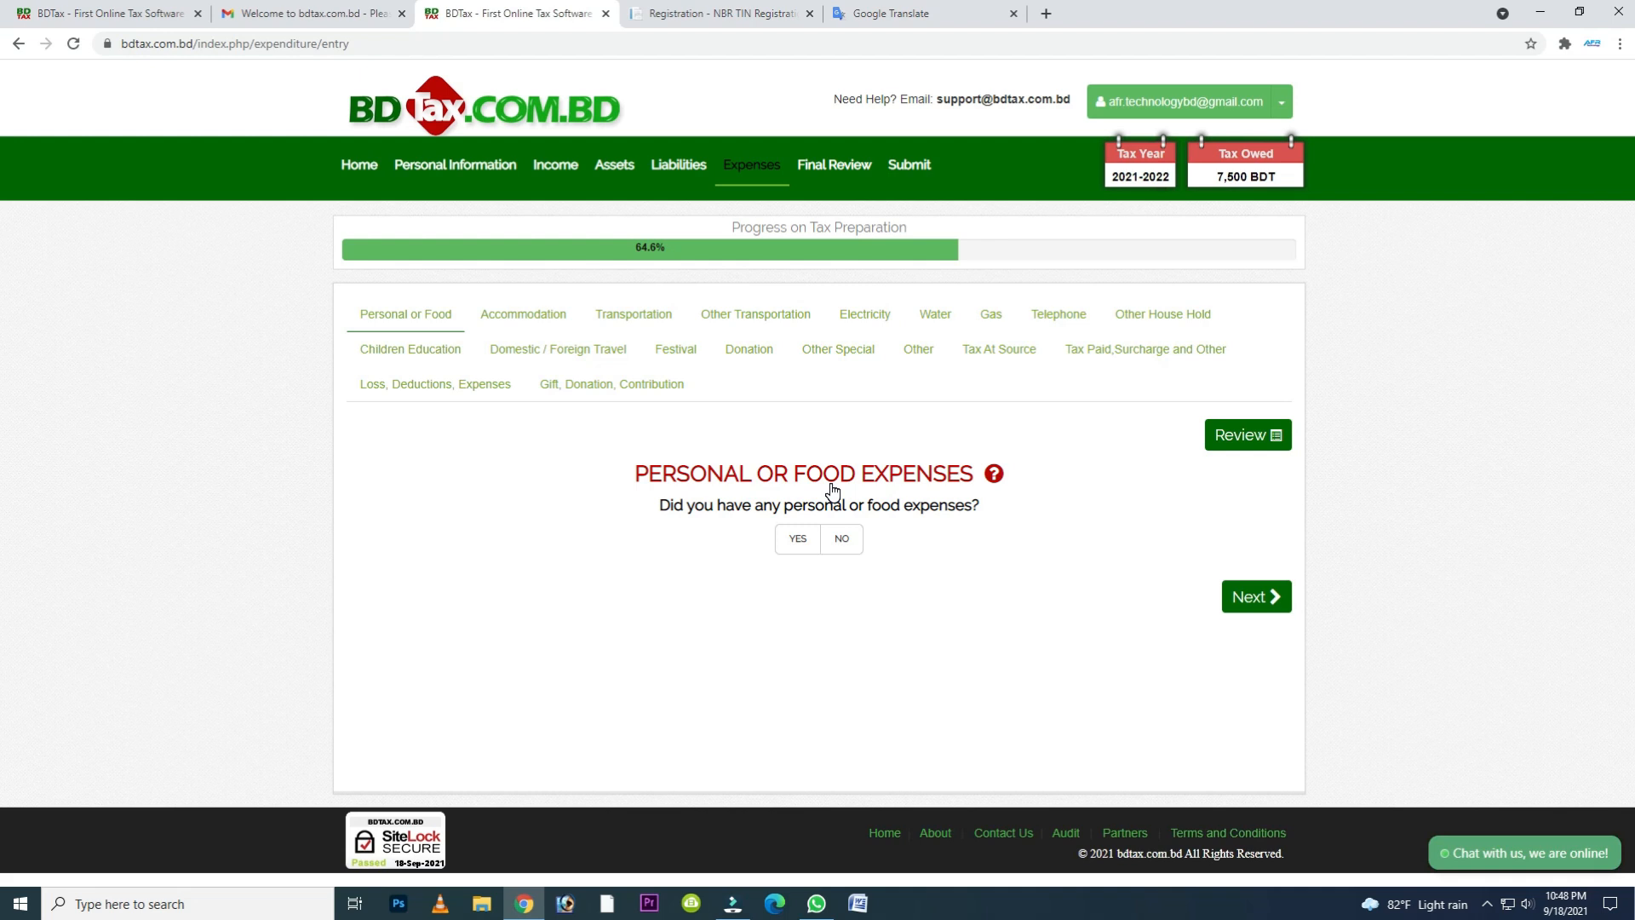
# - Look through the expense category questions from accommodation to loss, deductions and expenses
pyautogui.click(527, 316)
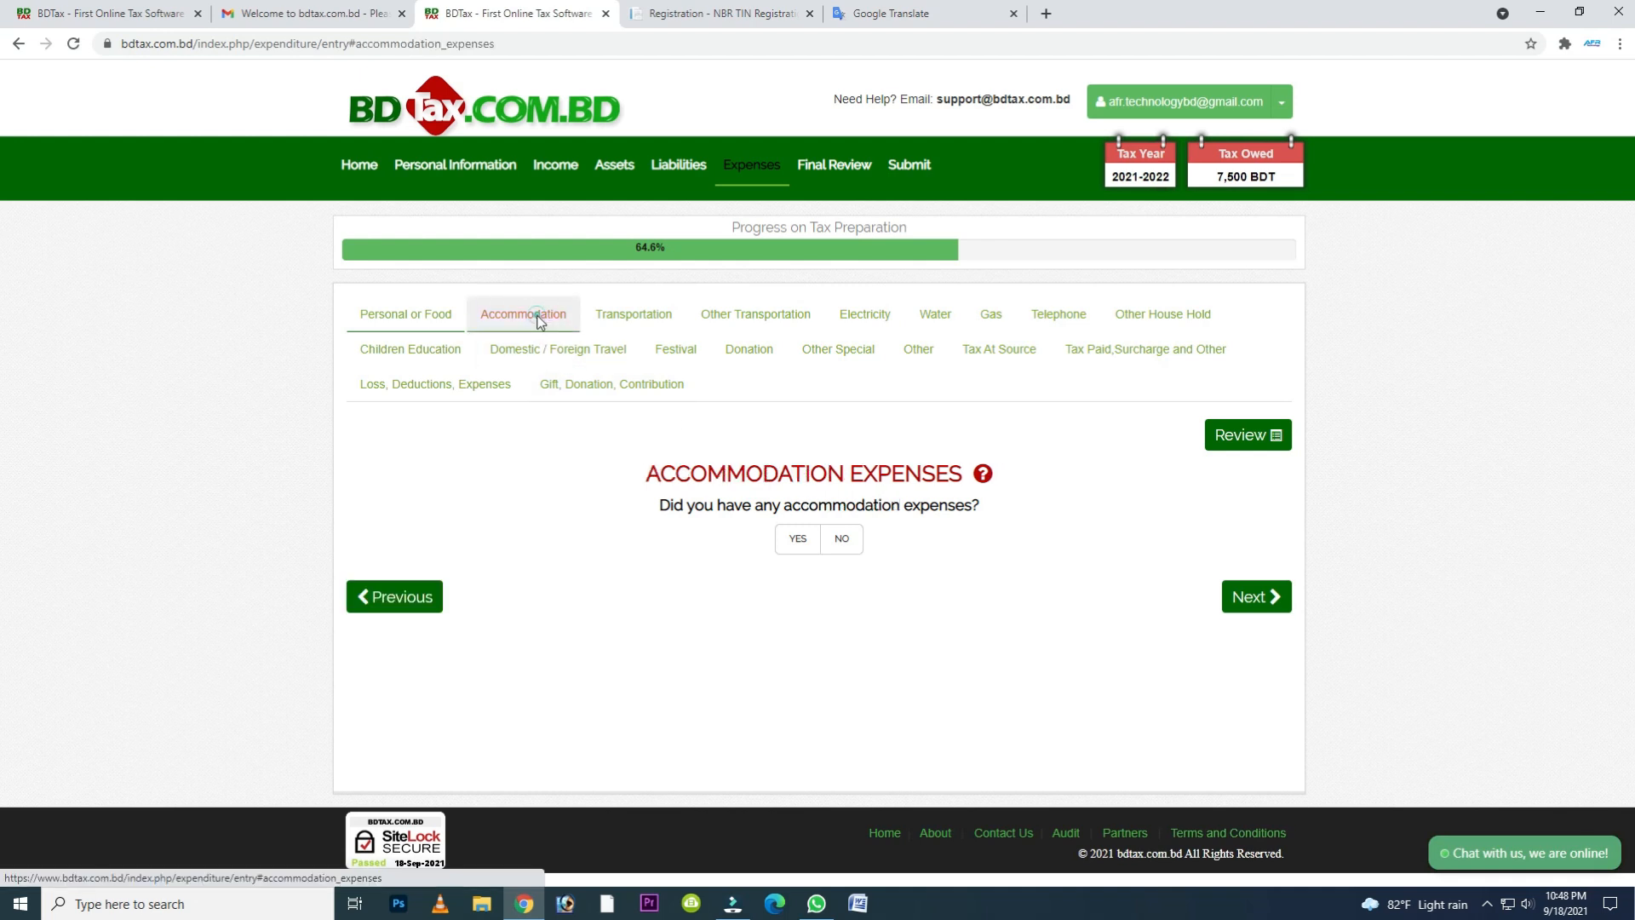
pyautogui.click(630, 317)
pyautogui.click(752, 323)
pyautogui.click(864, 317)
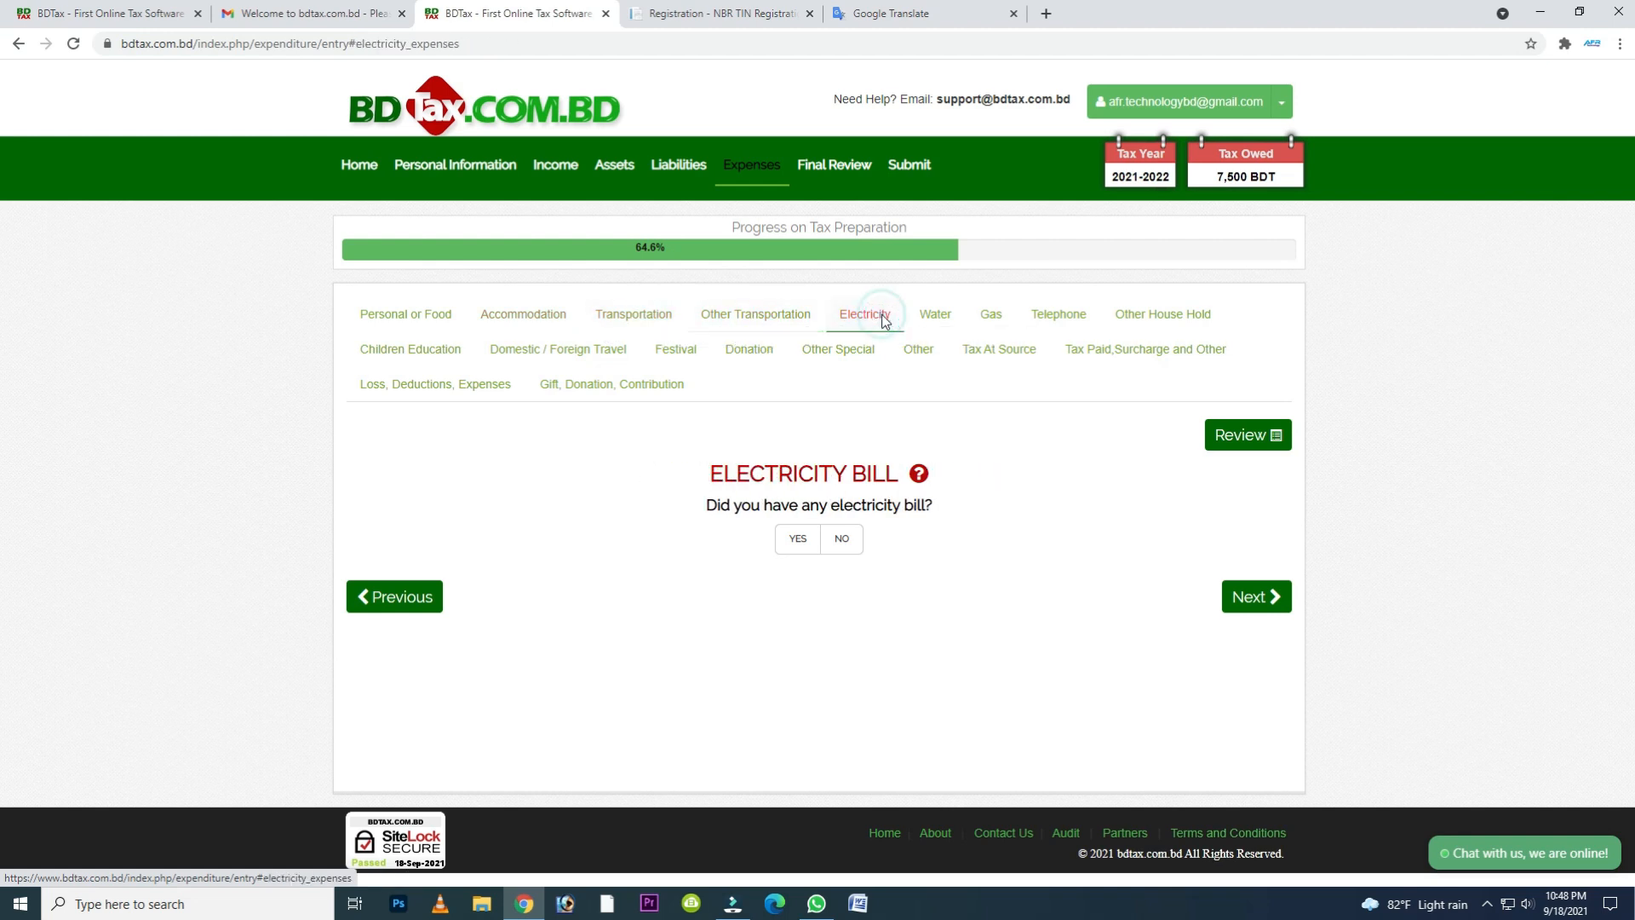
pyautogui.click(933, 317)
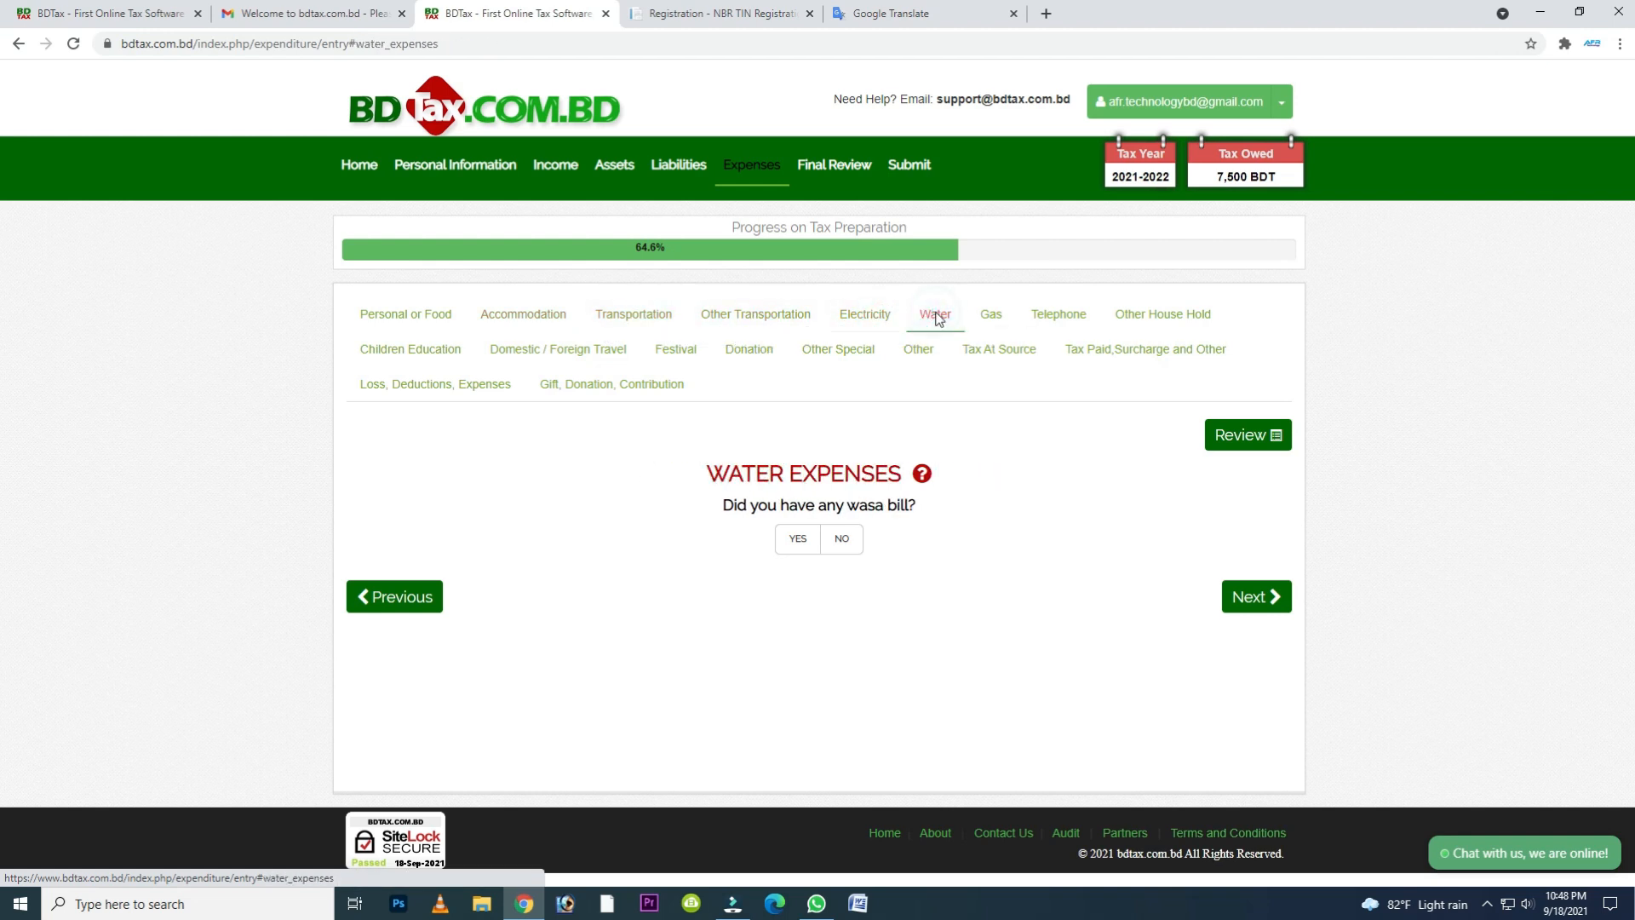
pyautogui.click(992, 317)
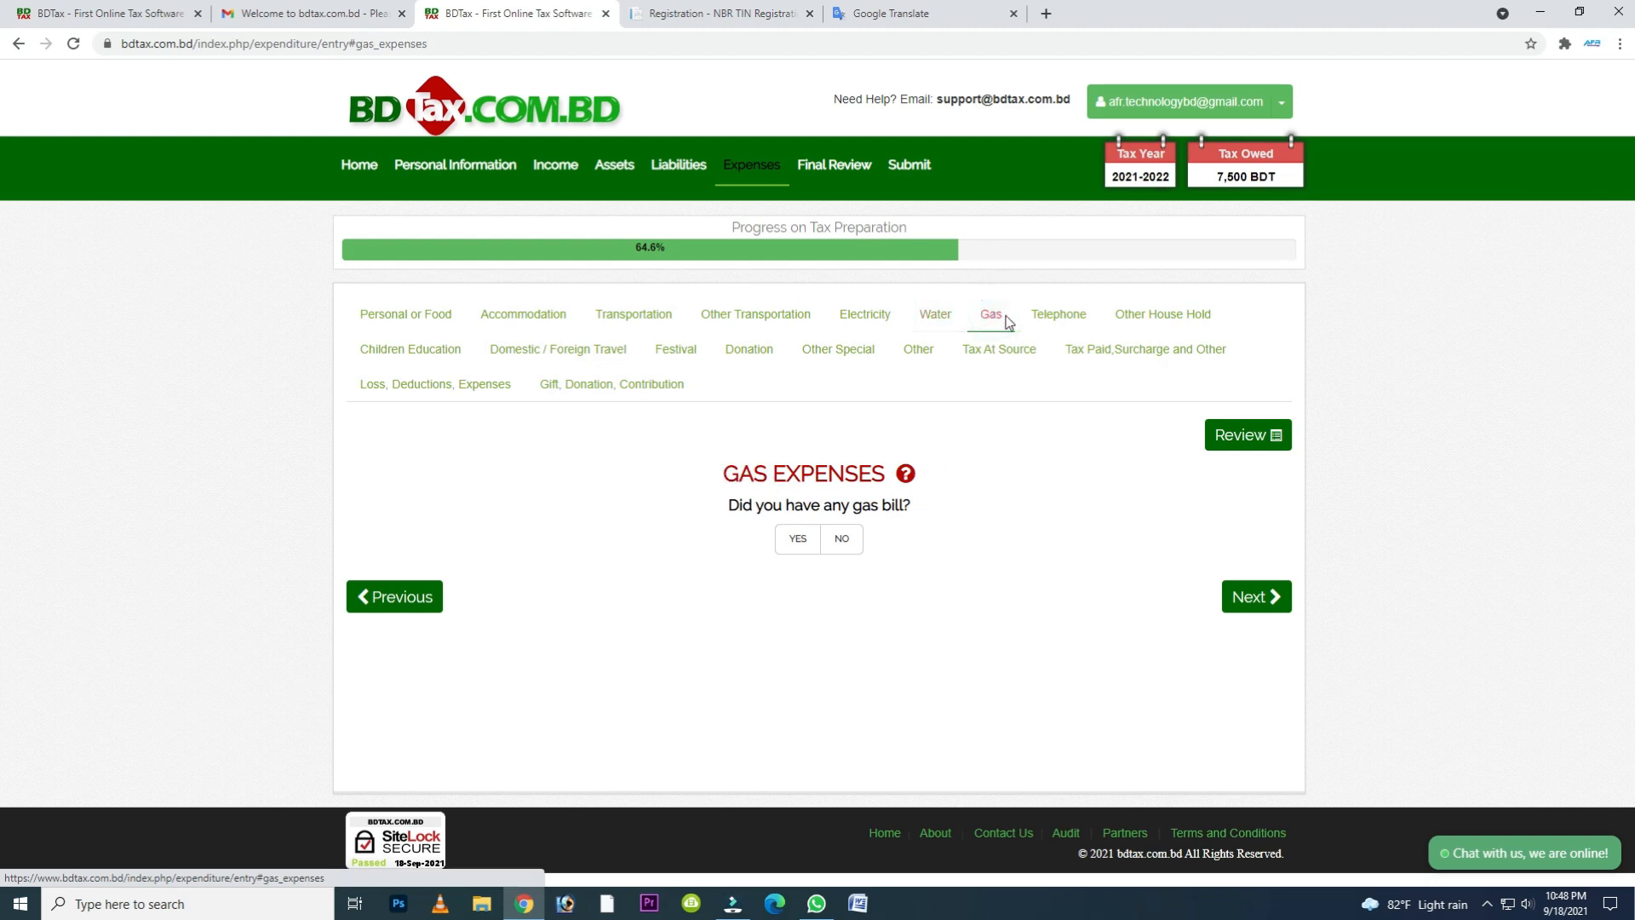
pyautogui.click(1066, 320)
pyautogui.click(1141, 316)
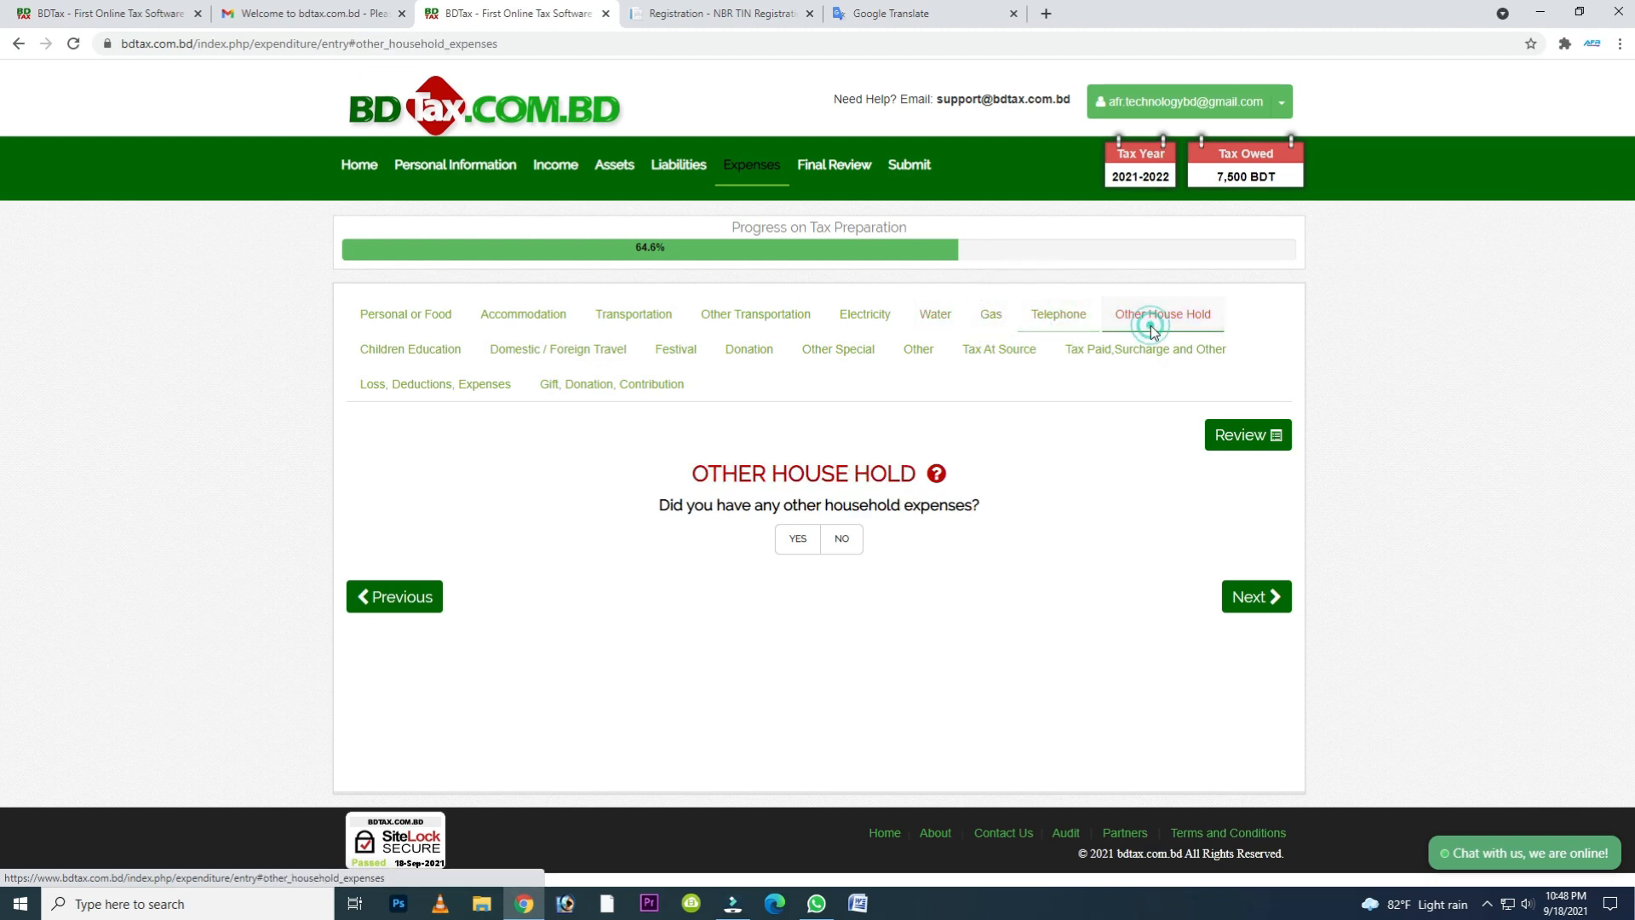
pyautogui.click(434, 354)
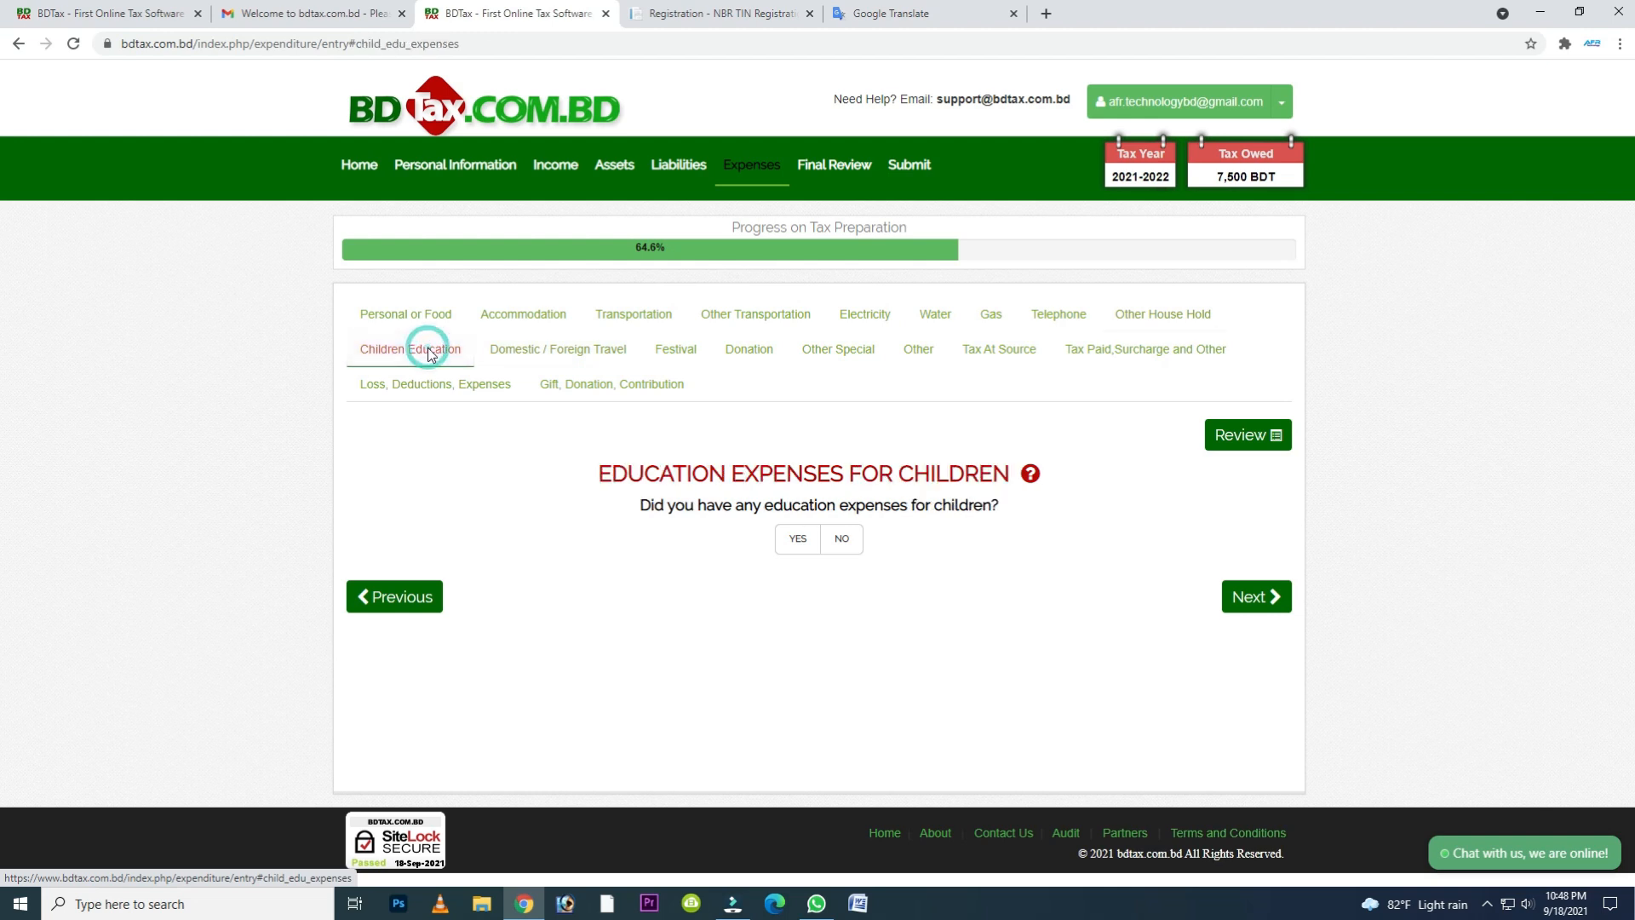
pyautogui.click(562, 356)
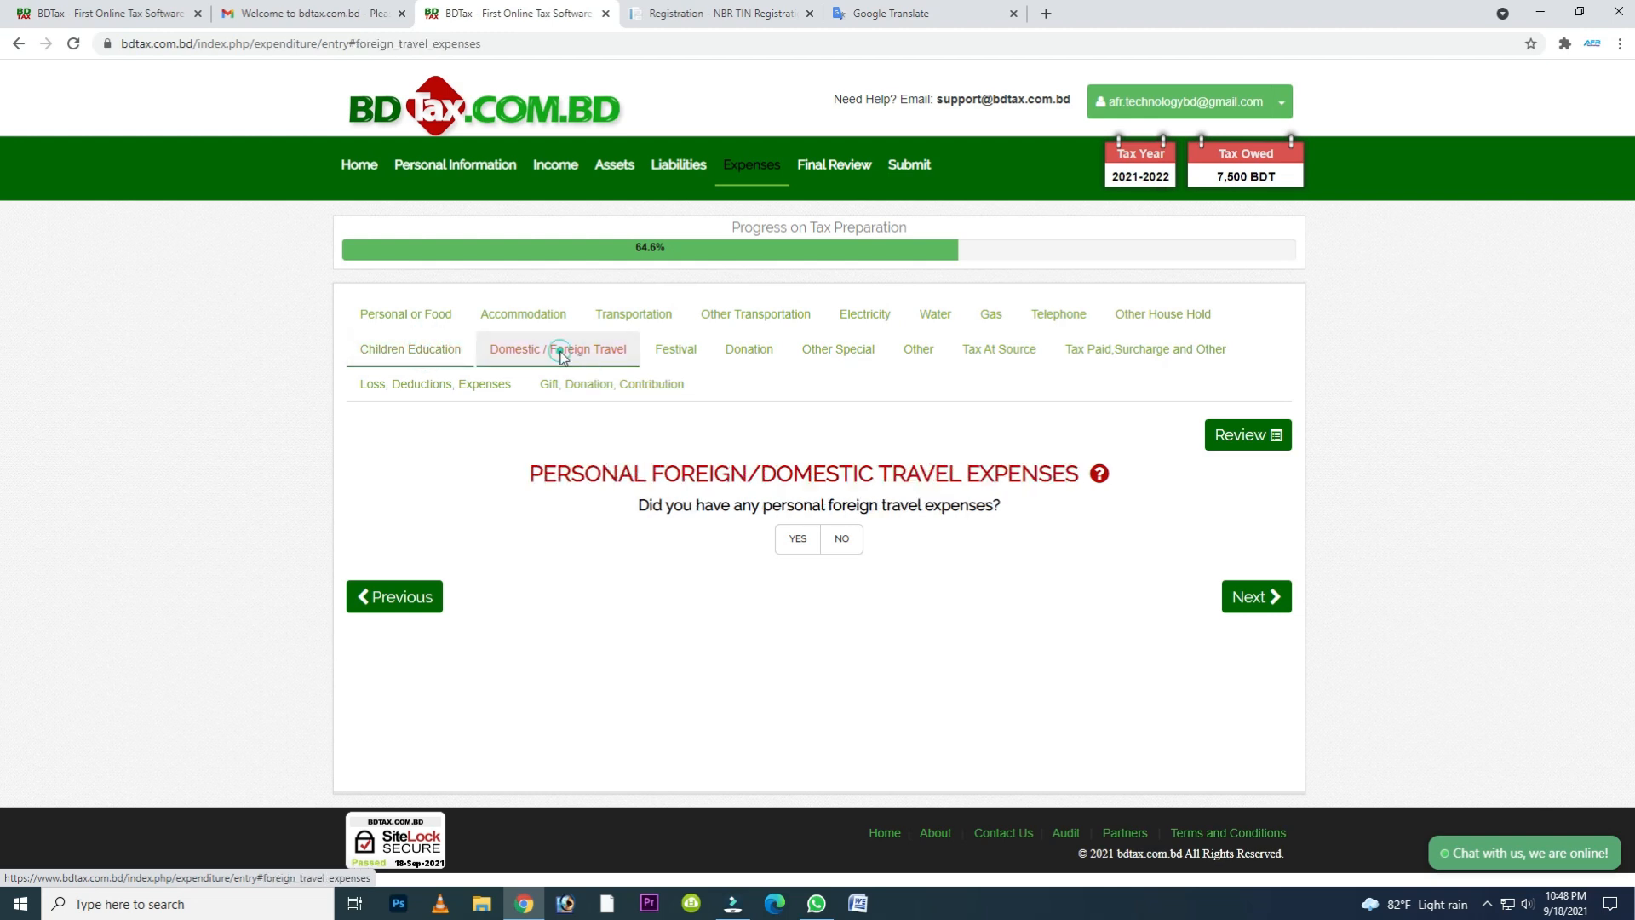
pyautogui.click(677, 356)
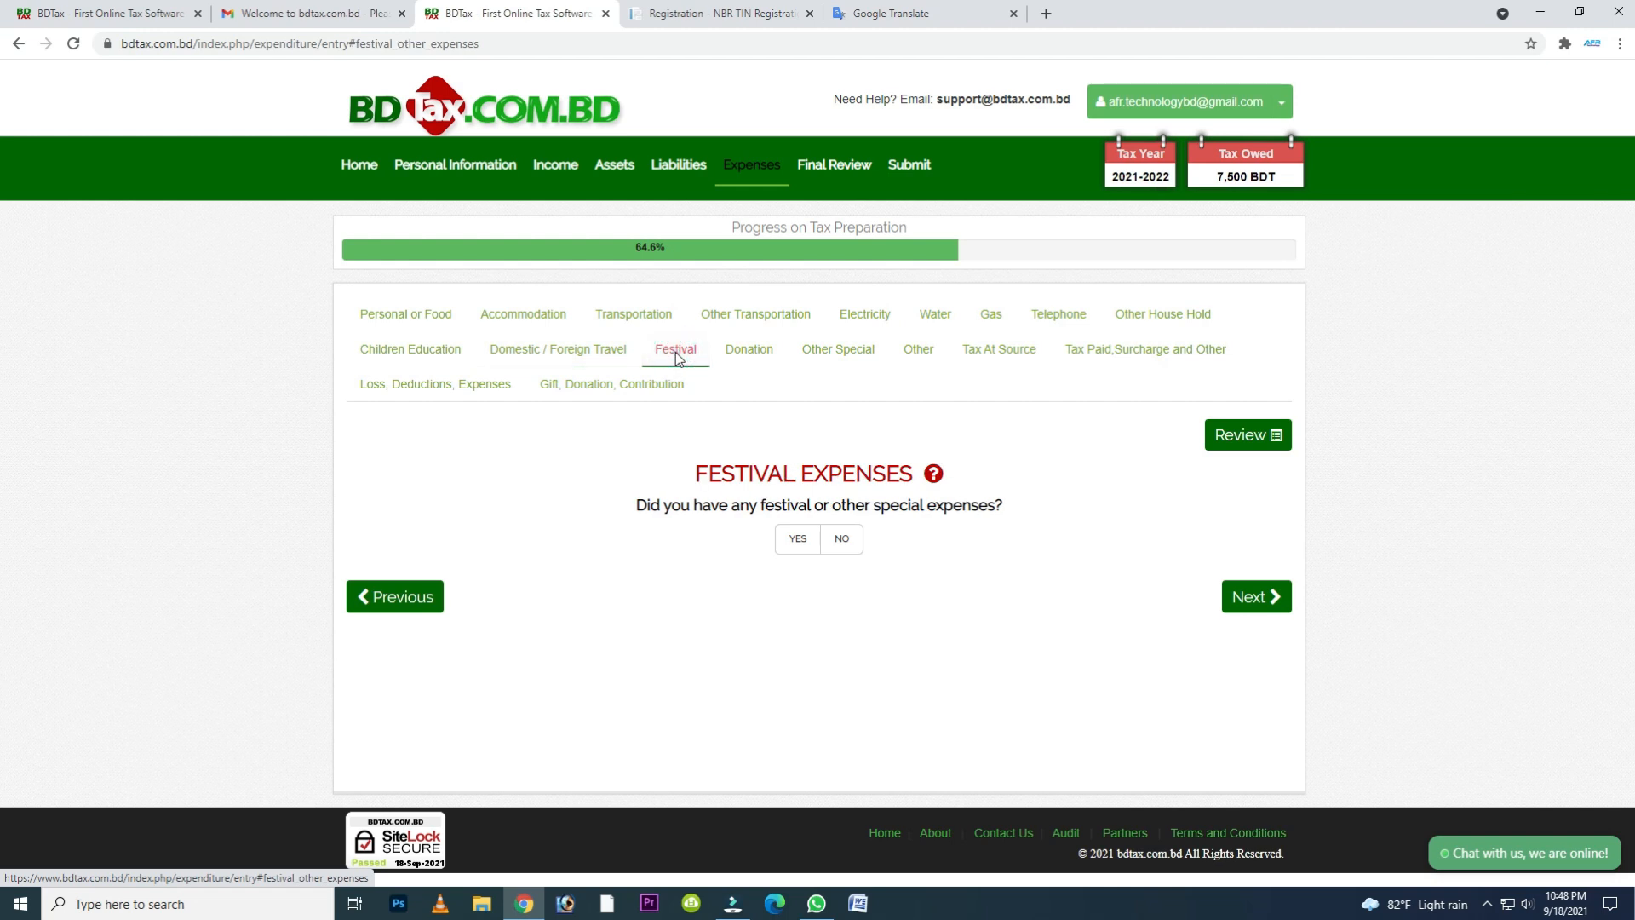
pyautogui.click(750, 356)
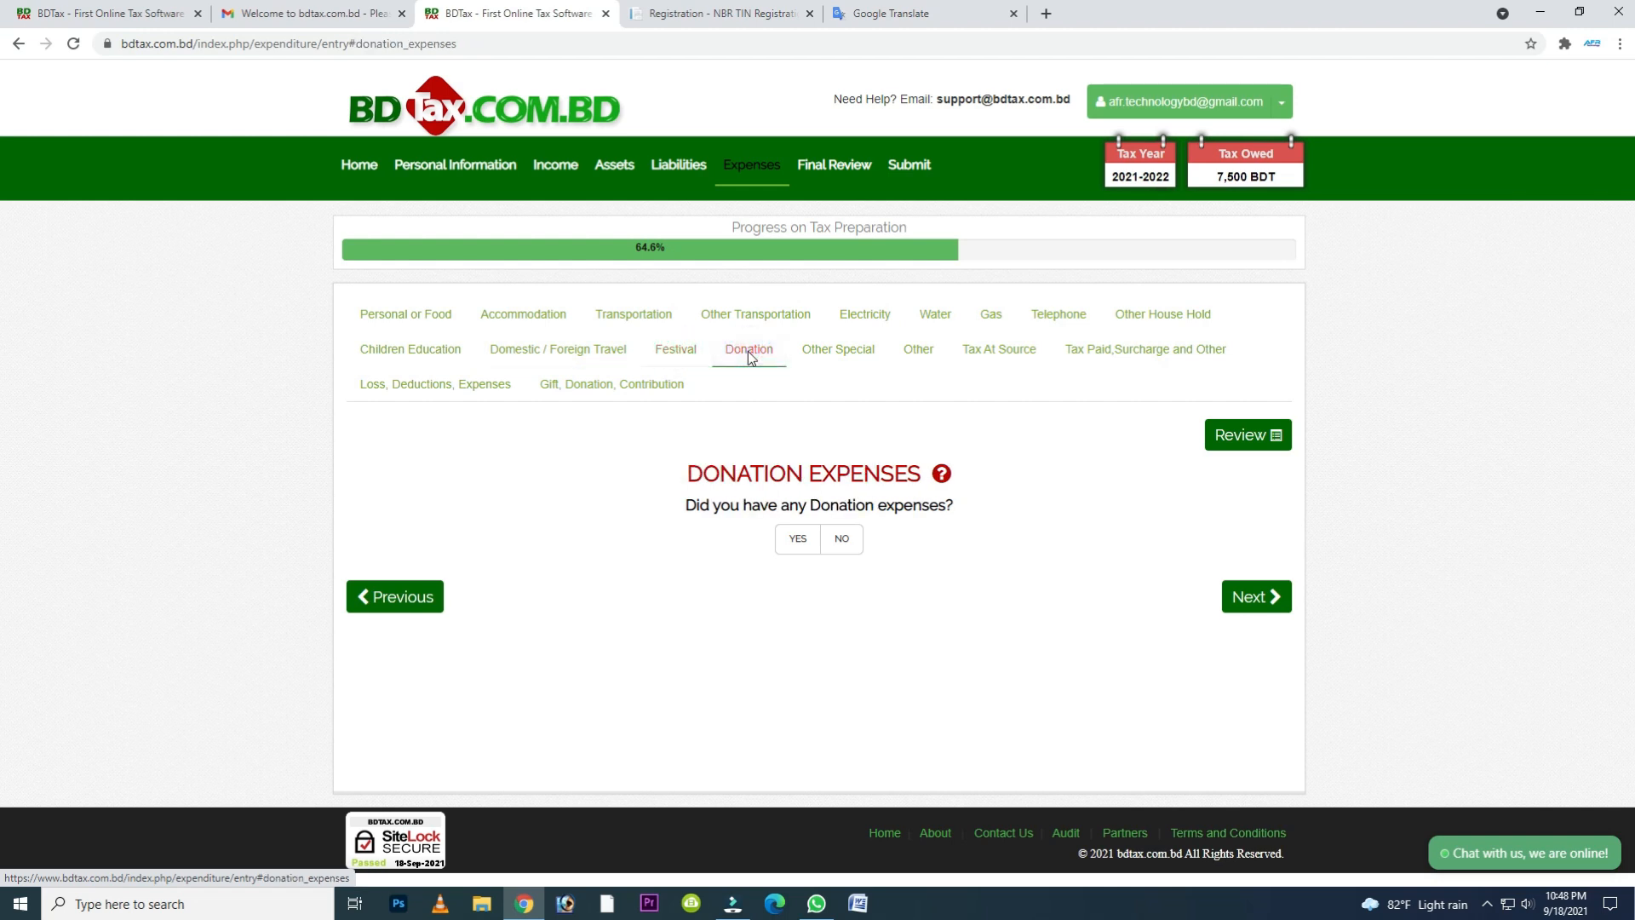
pyautogui.click(862, 356)
pyautogui.click(910, 355)
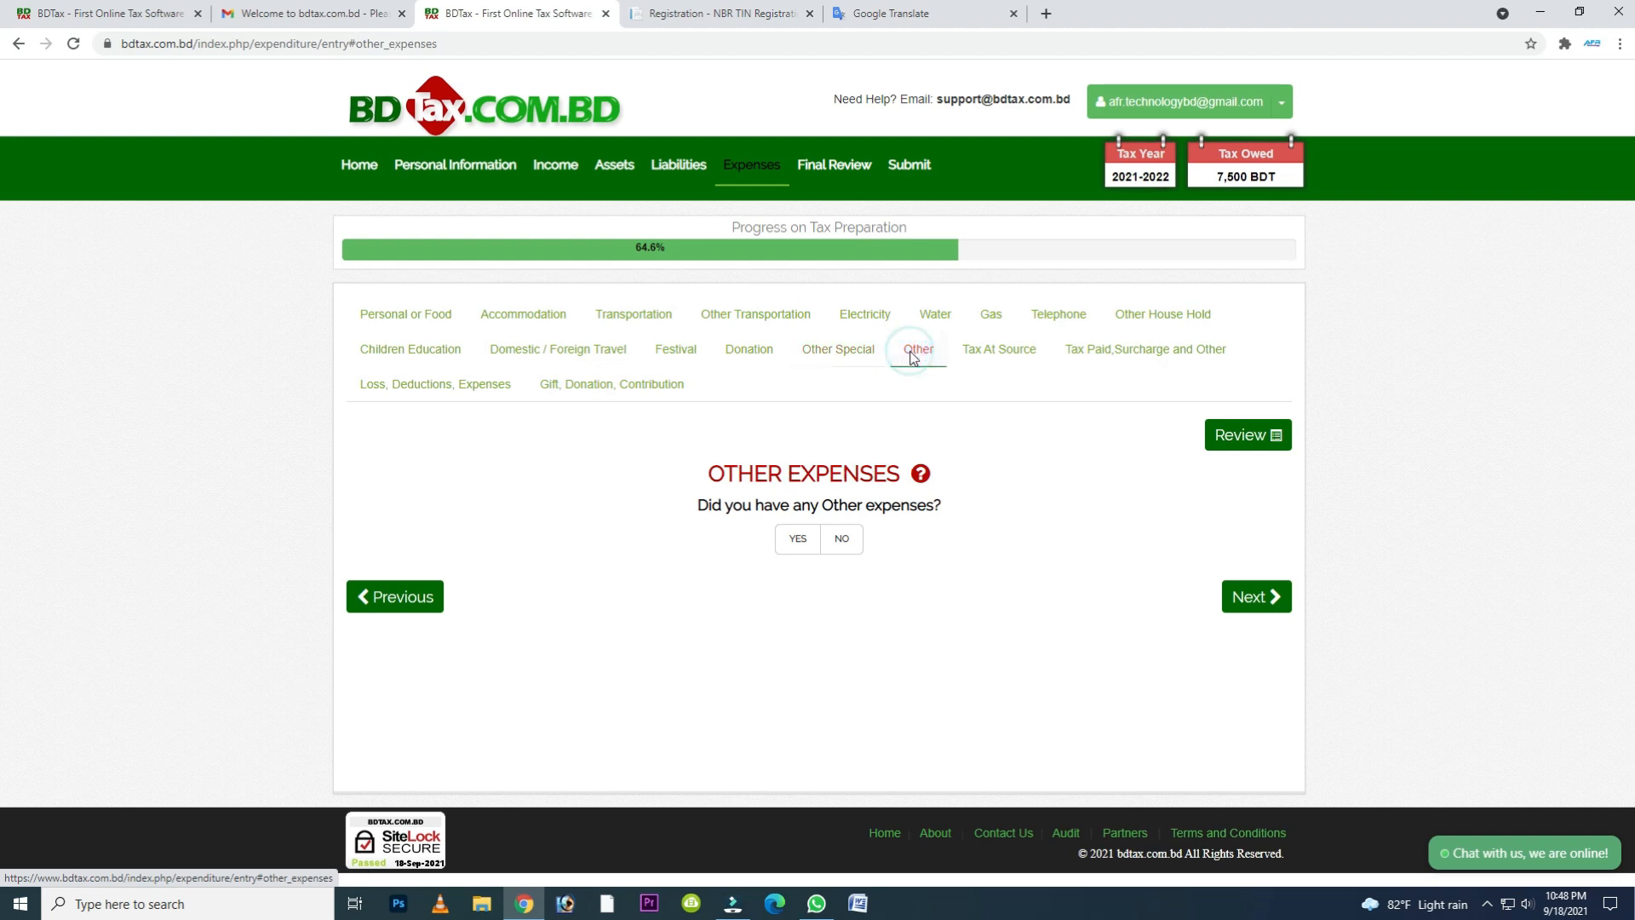
pyautogui.click(1005, 364)
pyautogui.click(1141, 357)
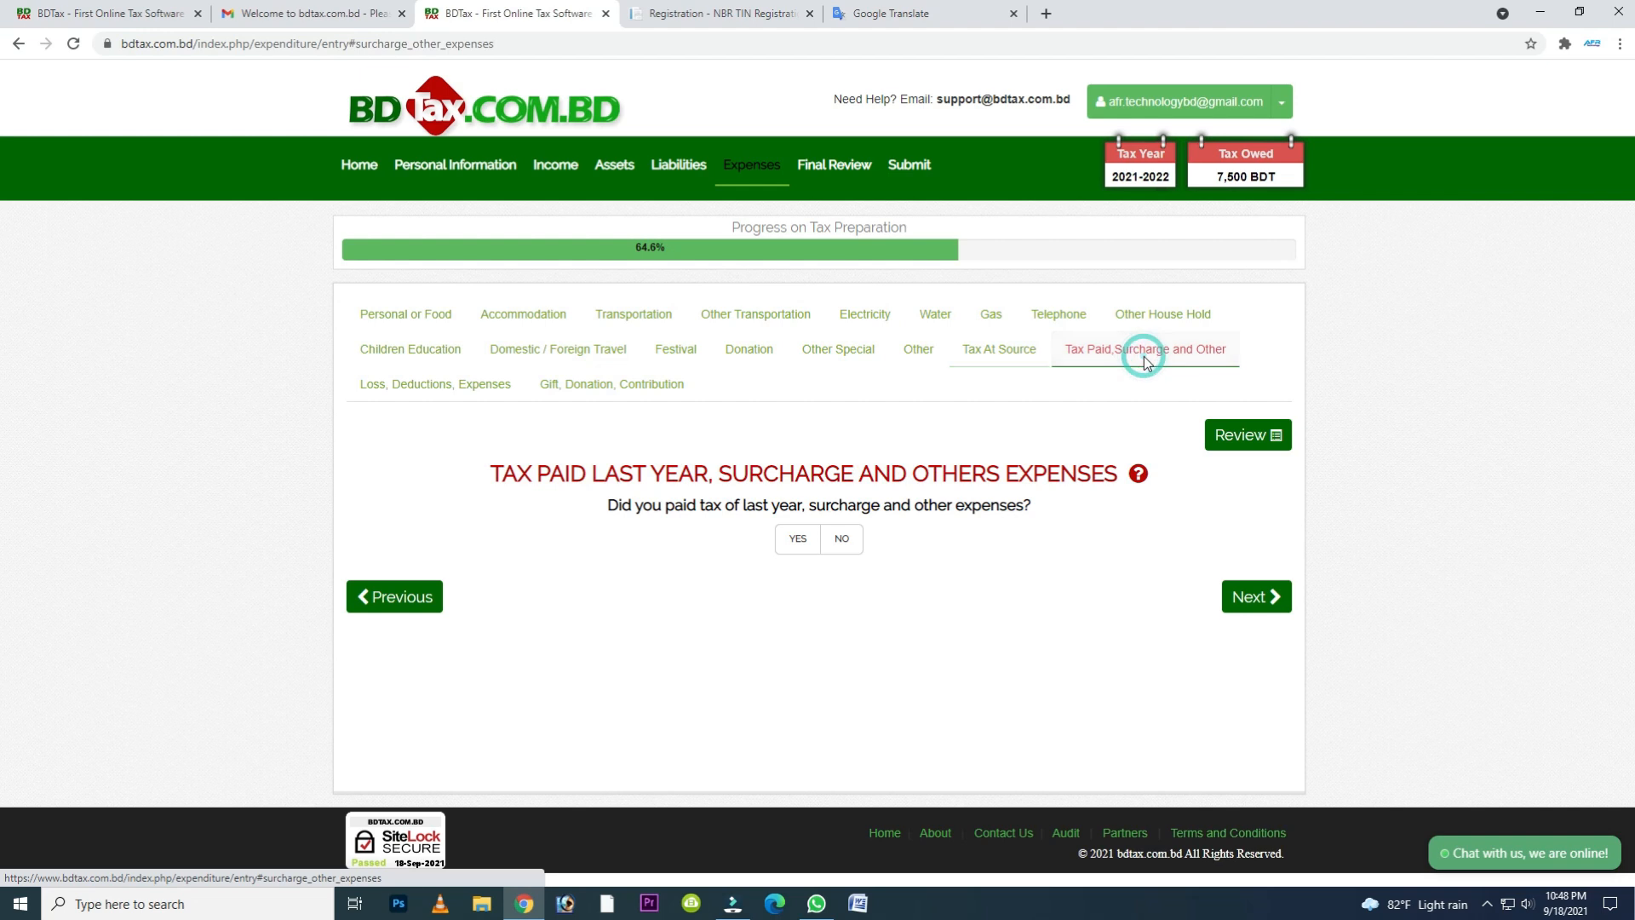
pyautogui.click(436, 389)
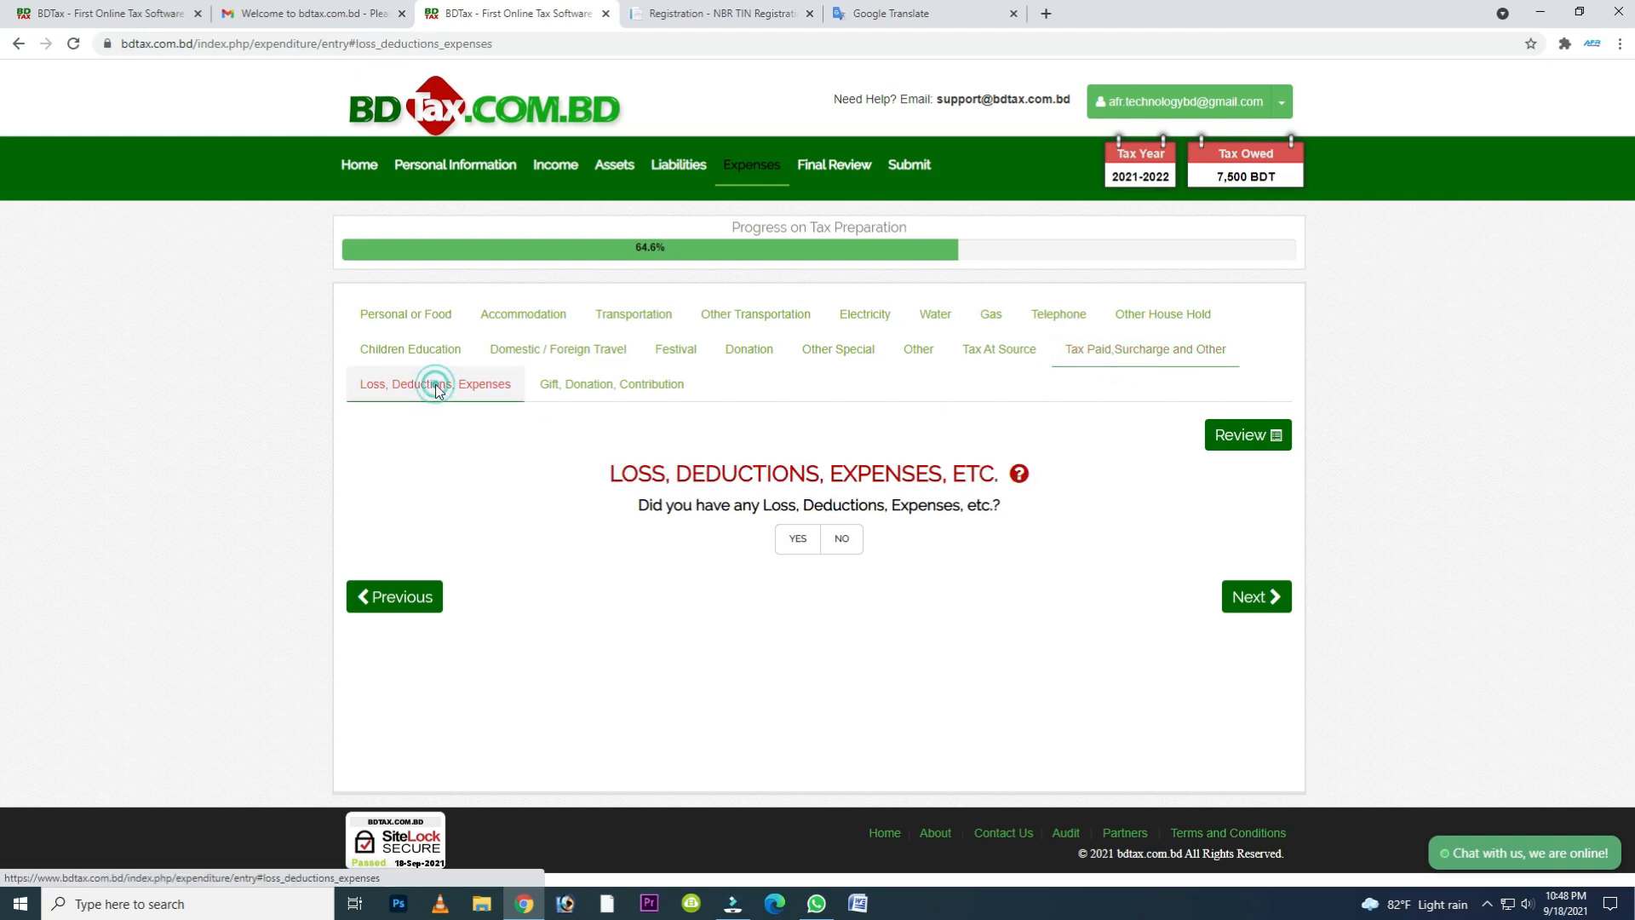
# - Proceed past the gift, donation and contribution question to the expenses review, and start the final review
pyautogui.click(1226, 586)
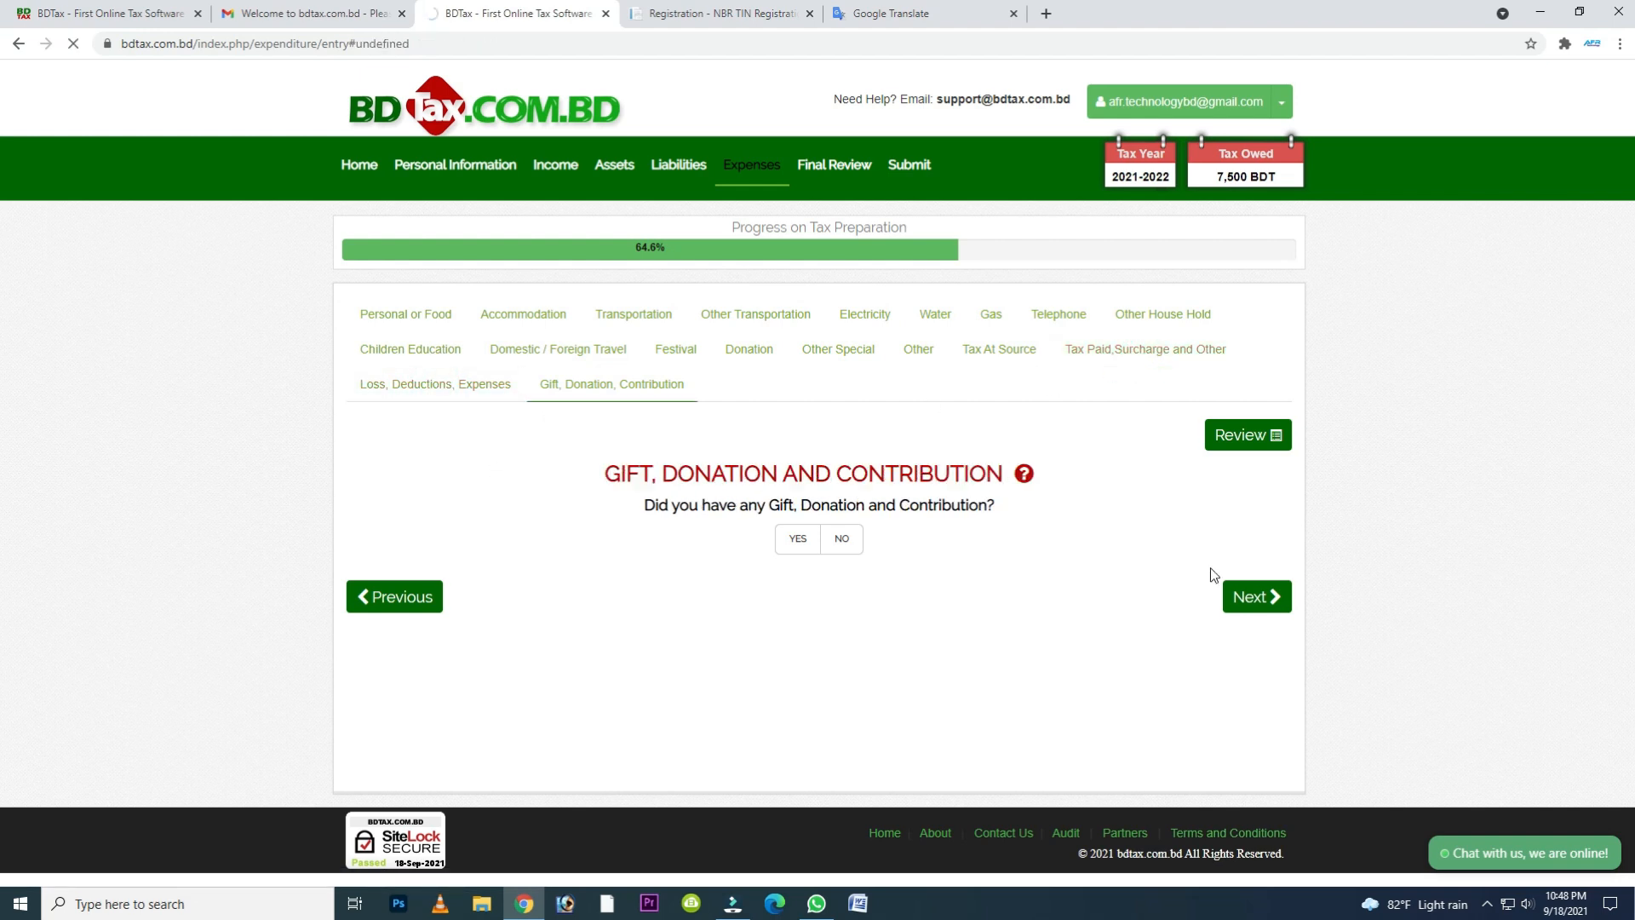
pyautogui.click(1226, 586)
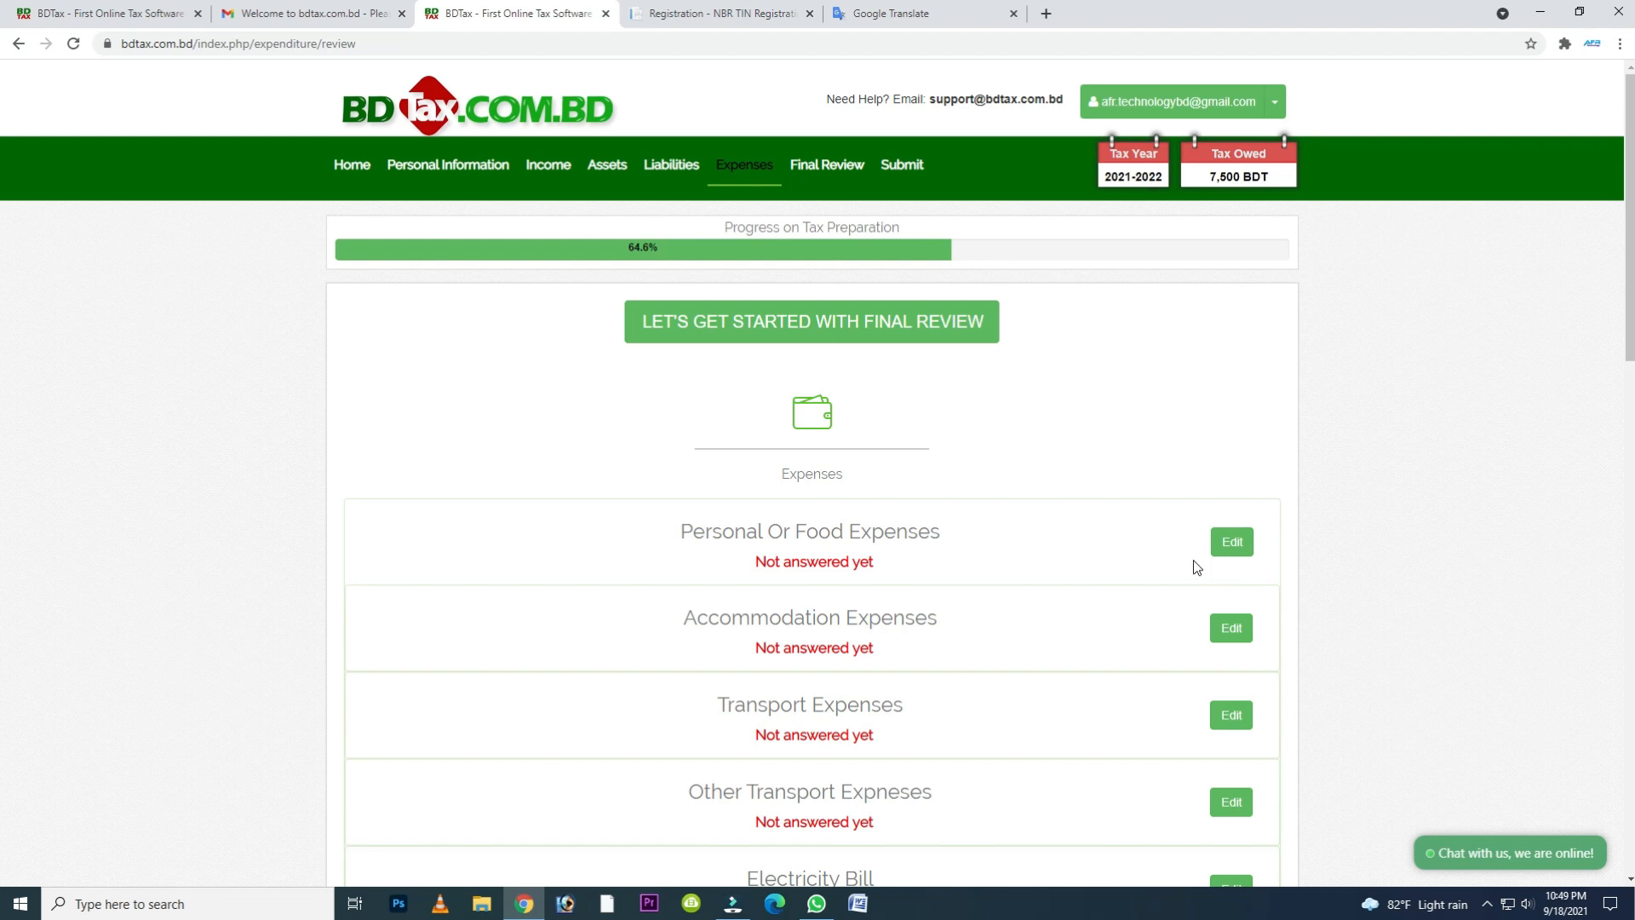
pyautogui.click(842, 332)
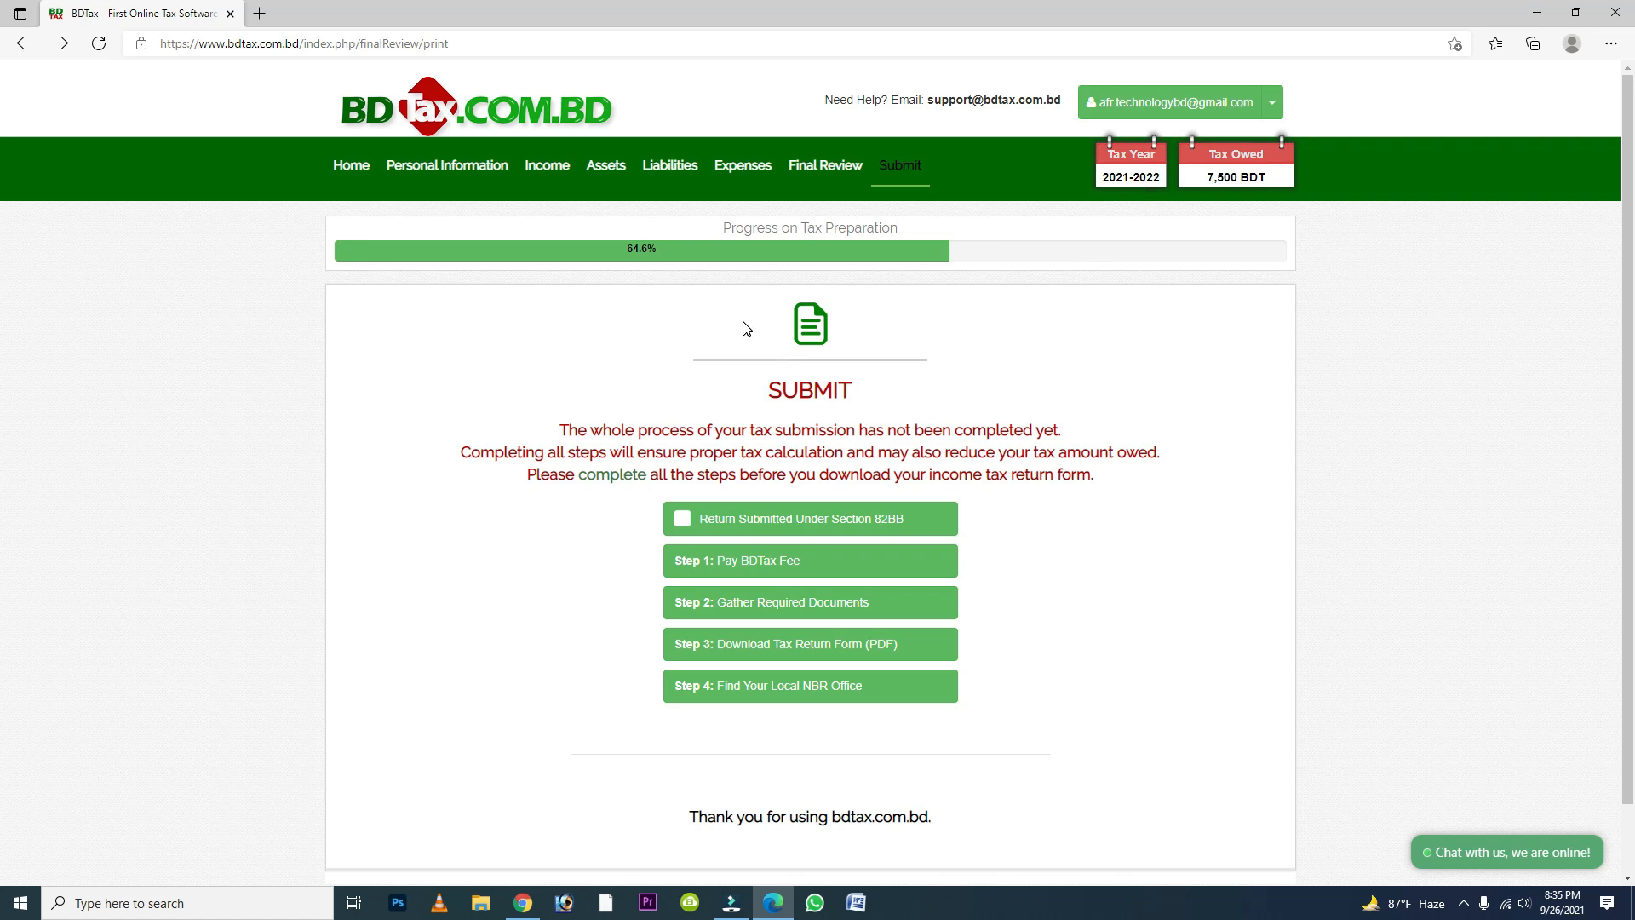
# - Examine the BDTax fee packages and payment methods, and return to the Submit page
pyautogui.click(758, 575)
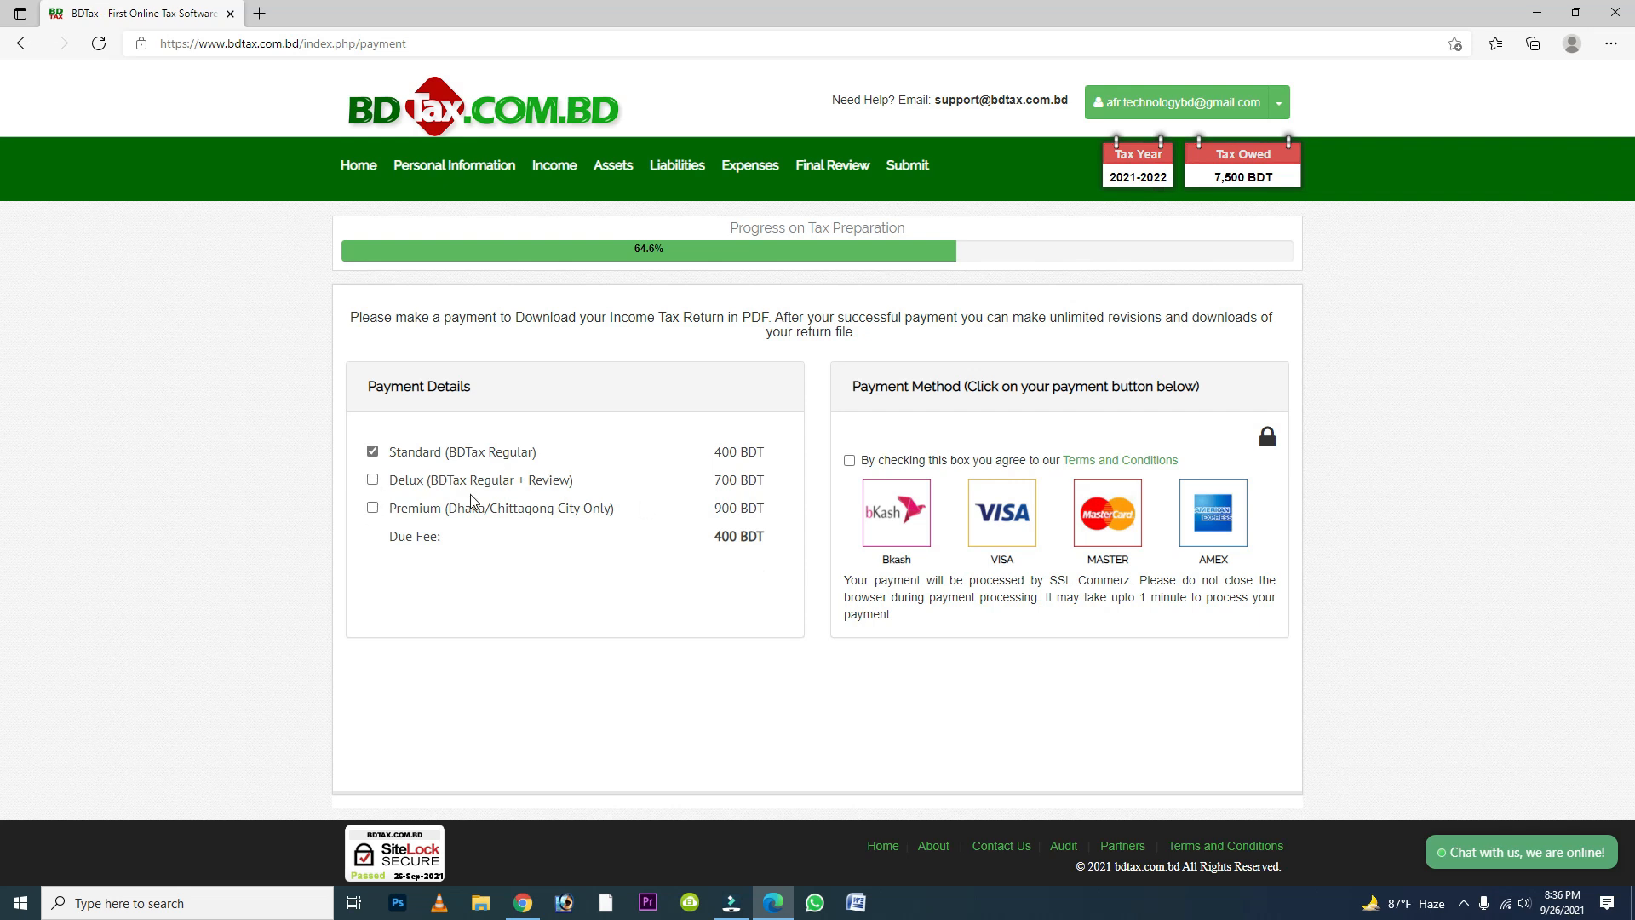
pyautogui.moveTo(488, 482); pyautogui.dragTo(560, 477)
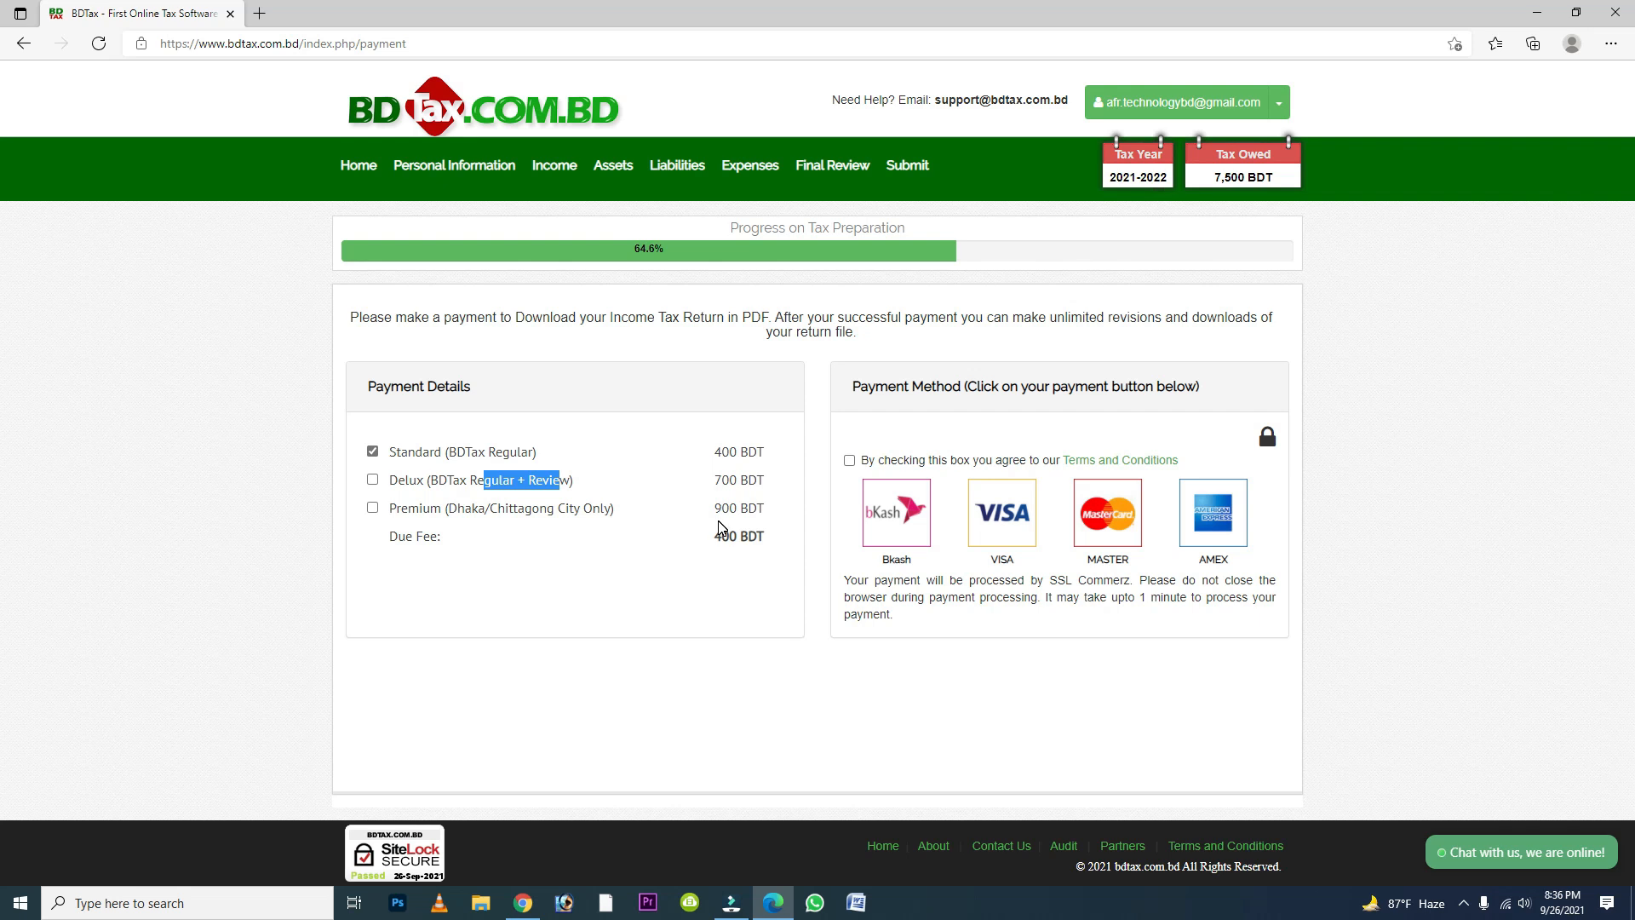
pyautogui.click(26, 48)
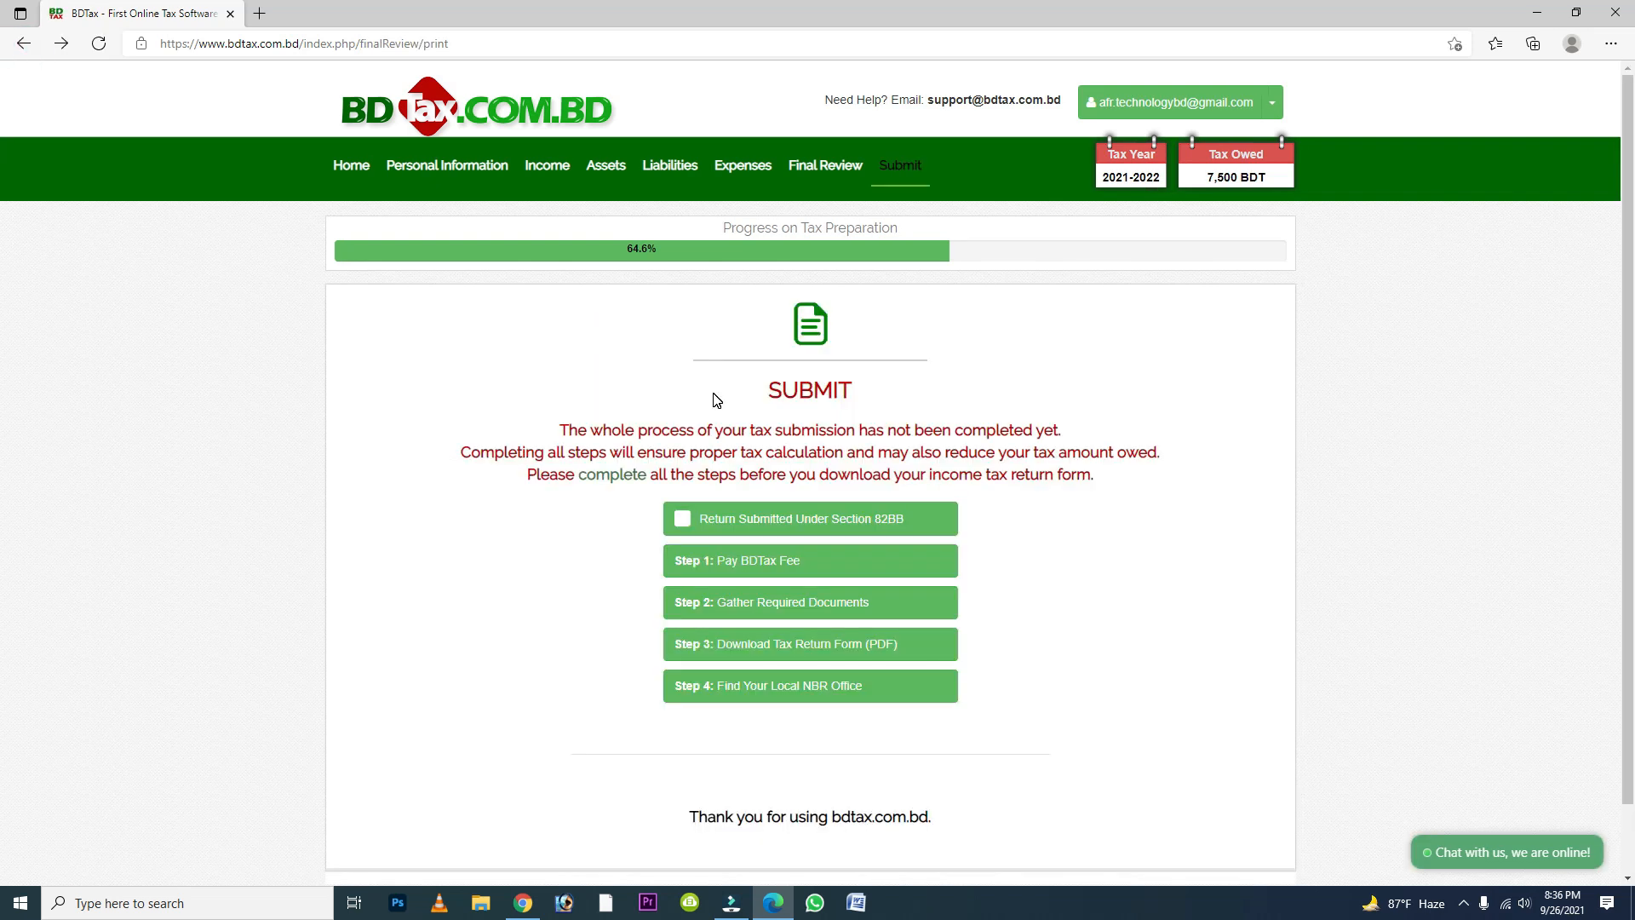
# - Read the list of documents required with the return and the NBR local office details, closing each one
pyautogui.click(847, 602)
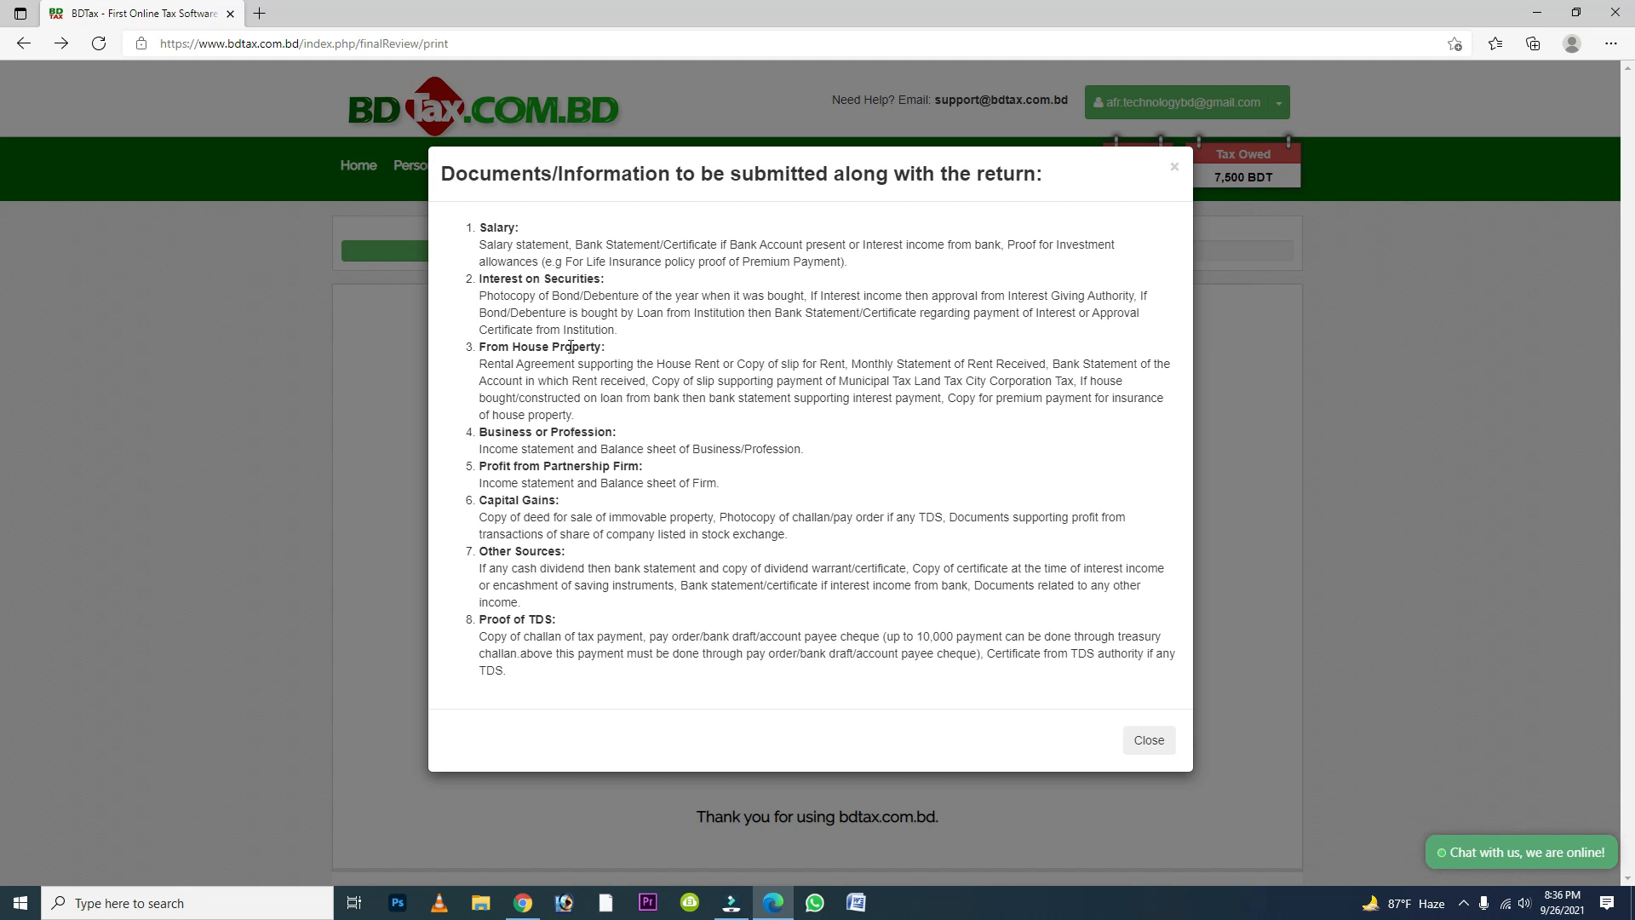
pyautogui.moveTo(494, 228); pyautogui.dragTo(668, 246)
pyautogui.click(529, 247)
pyautogui.click(1147, 740)
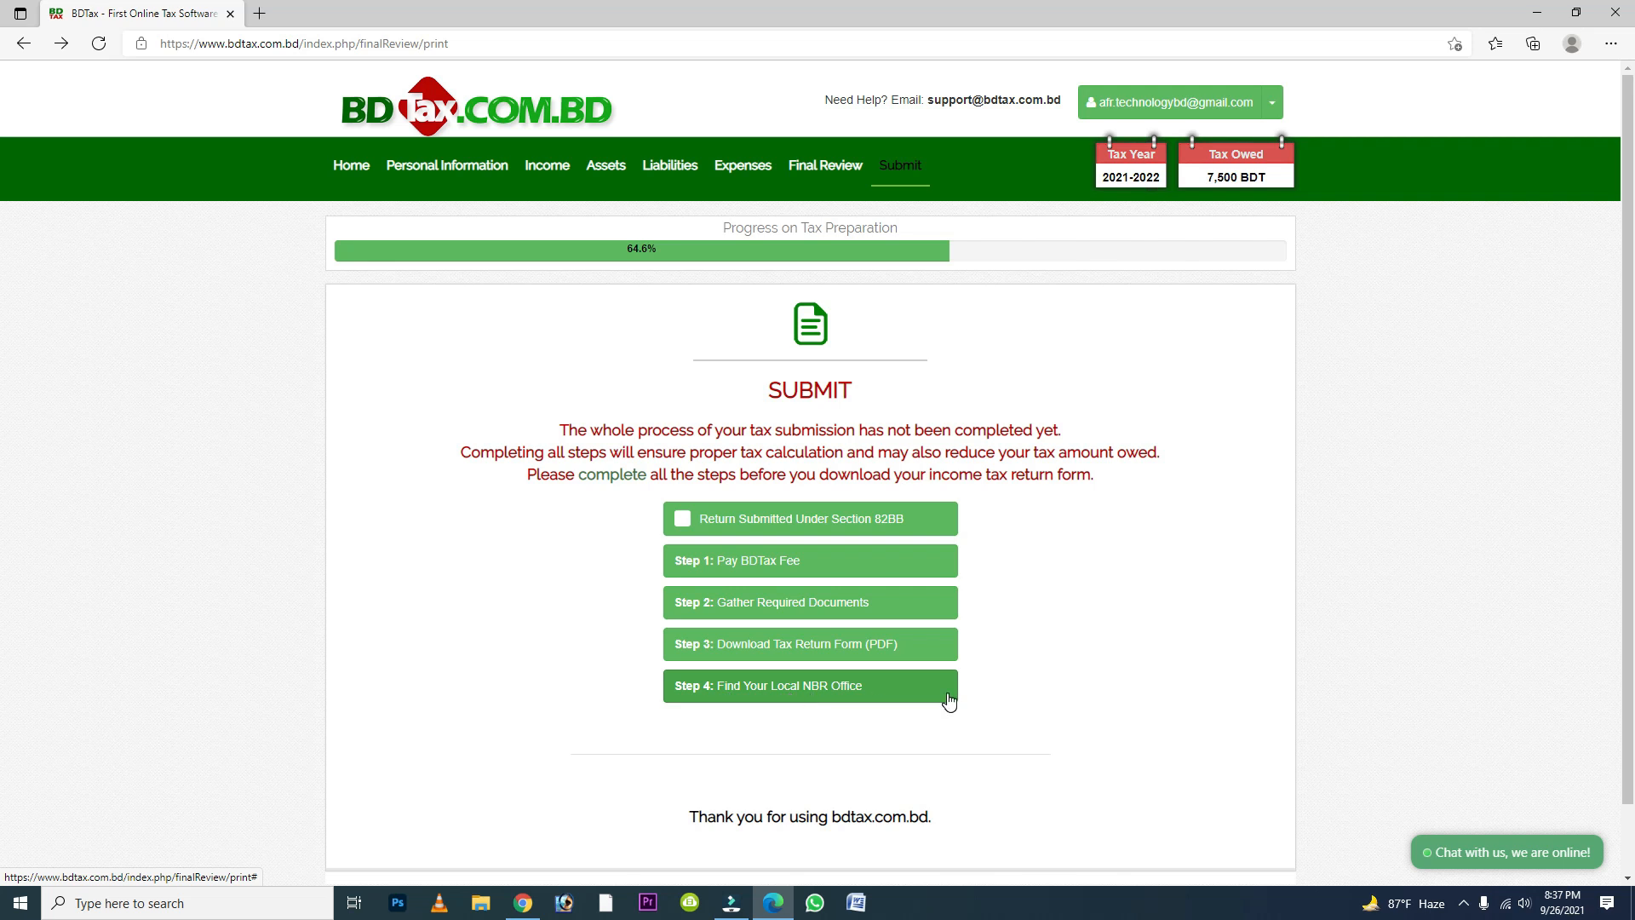
pyautogui.click(852, 694)
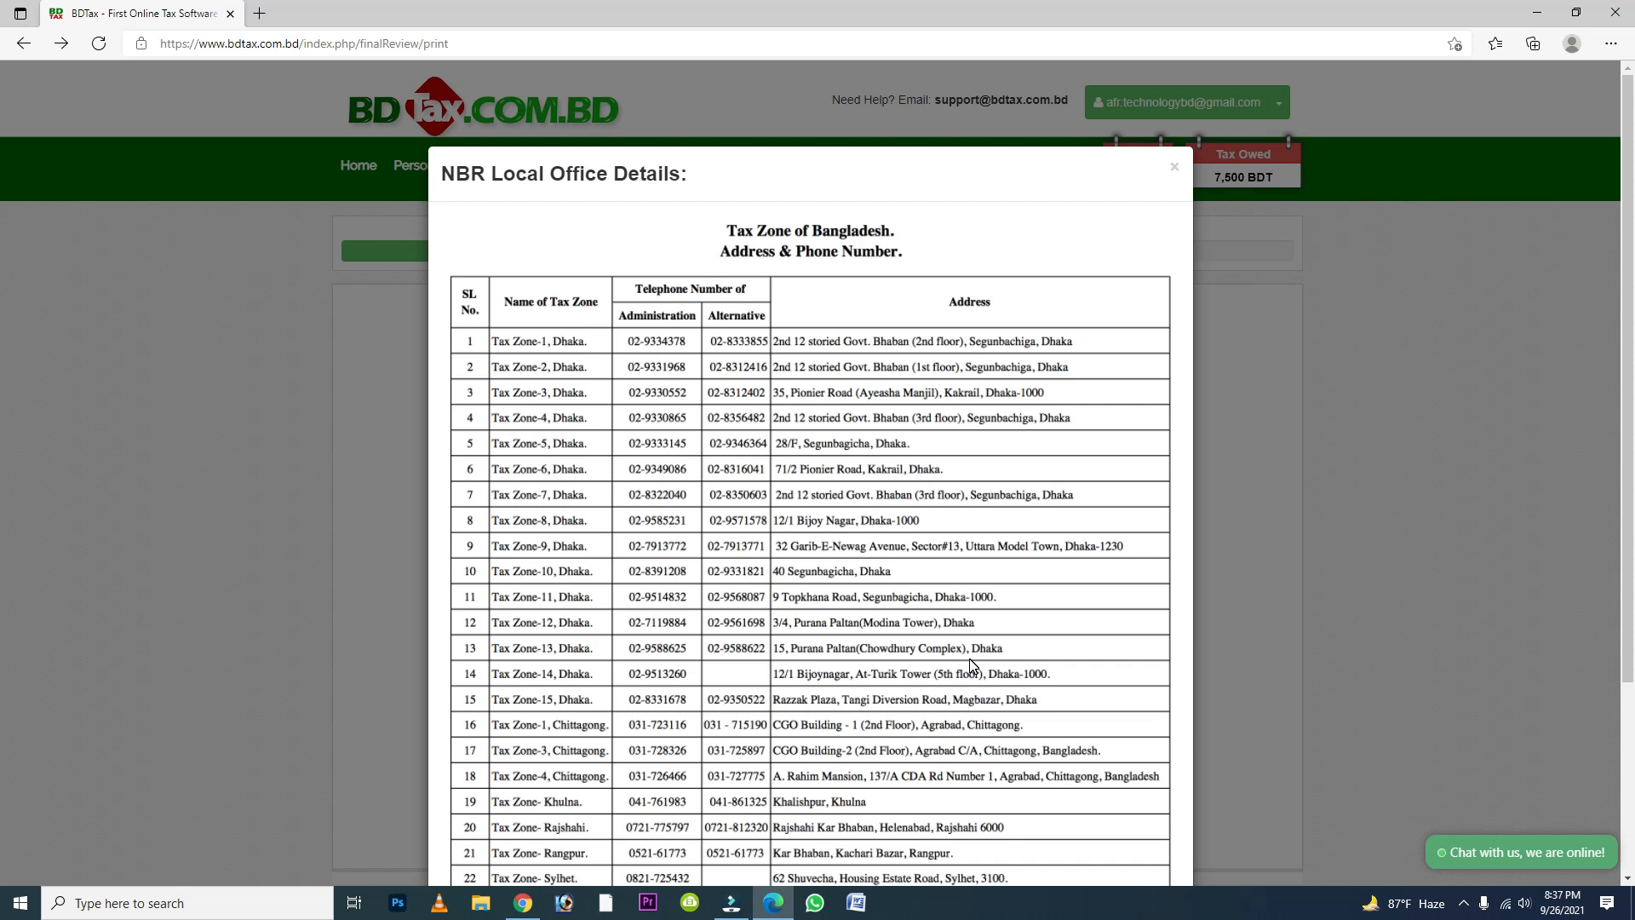
pyautogui.click(1174, 167)
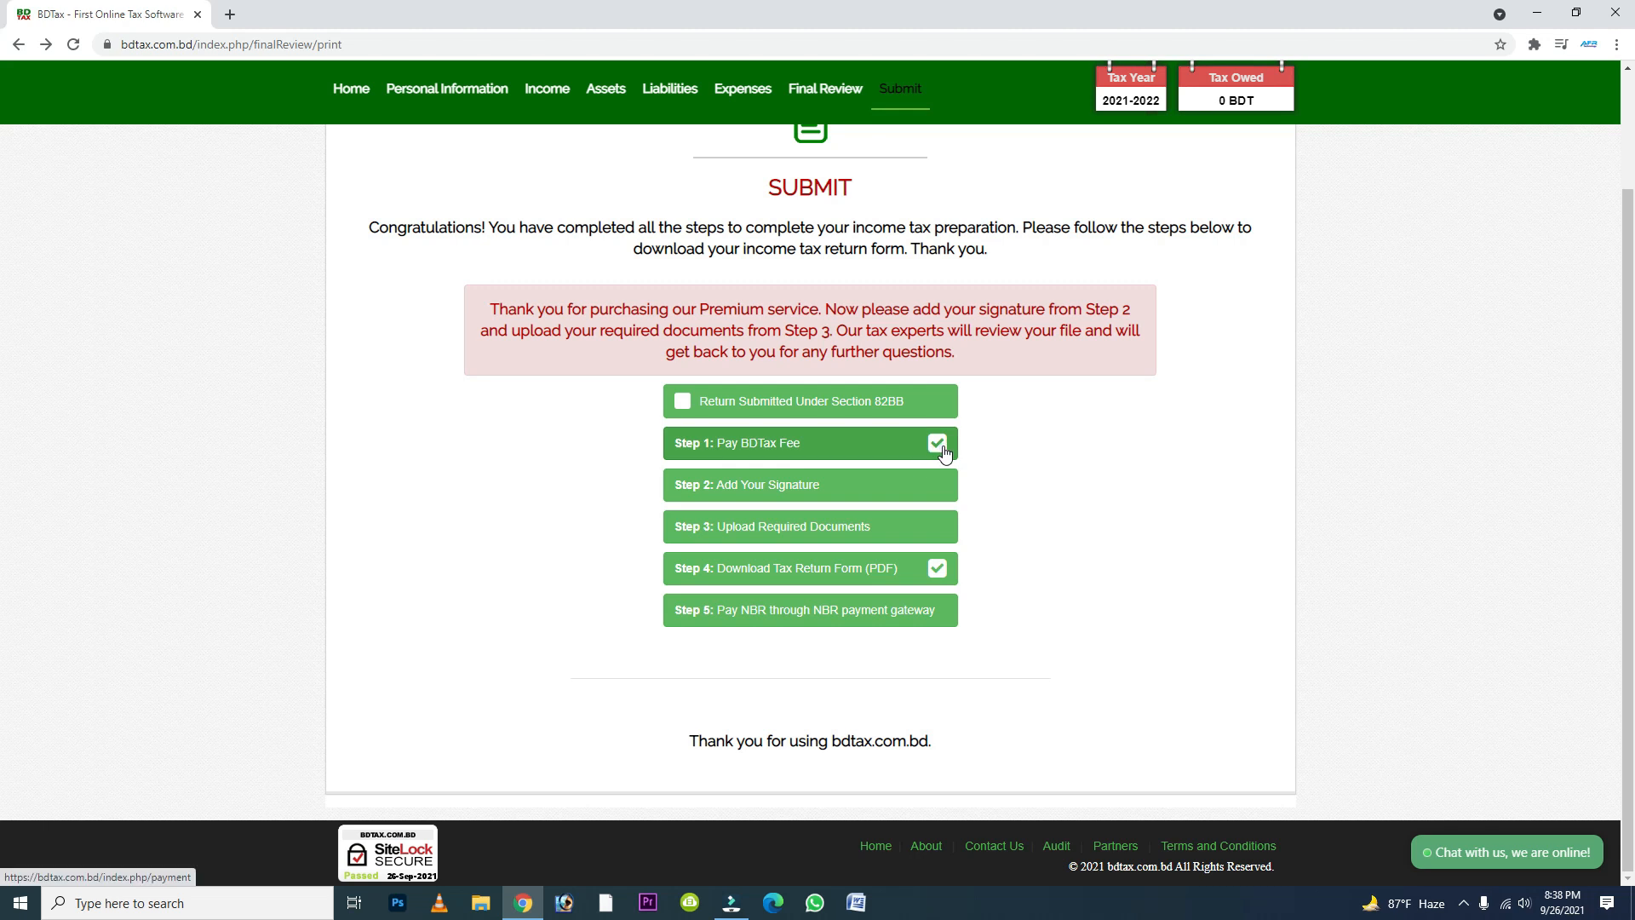
# - Draw a signature in the signature panel, accept the Terms & Conditions, save it and go back to the Submit page
pyautogui.click(860, 500)
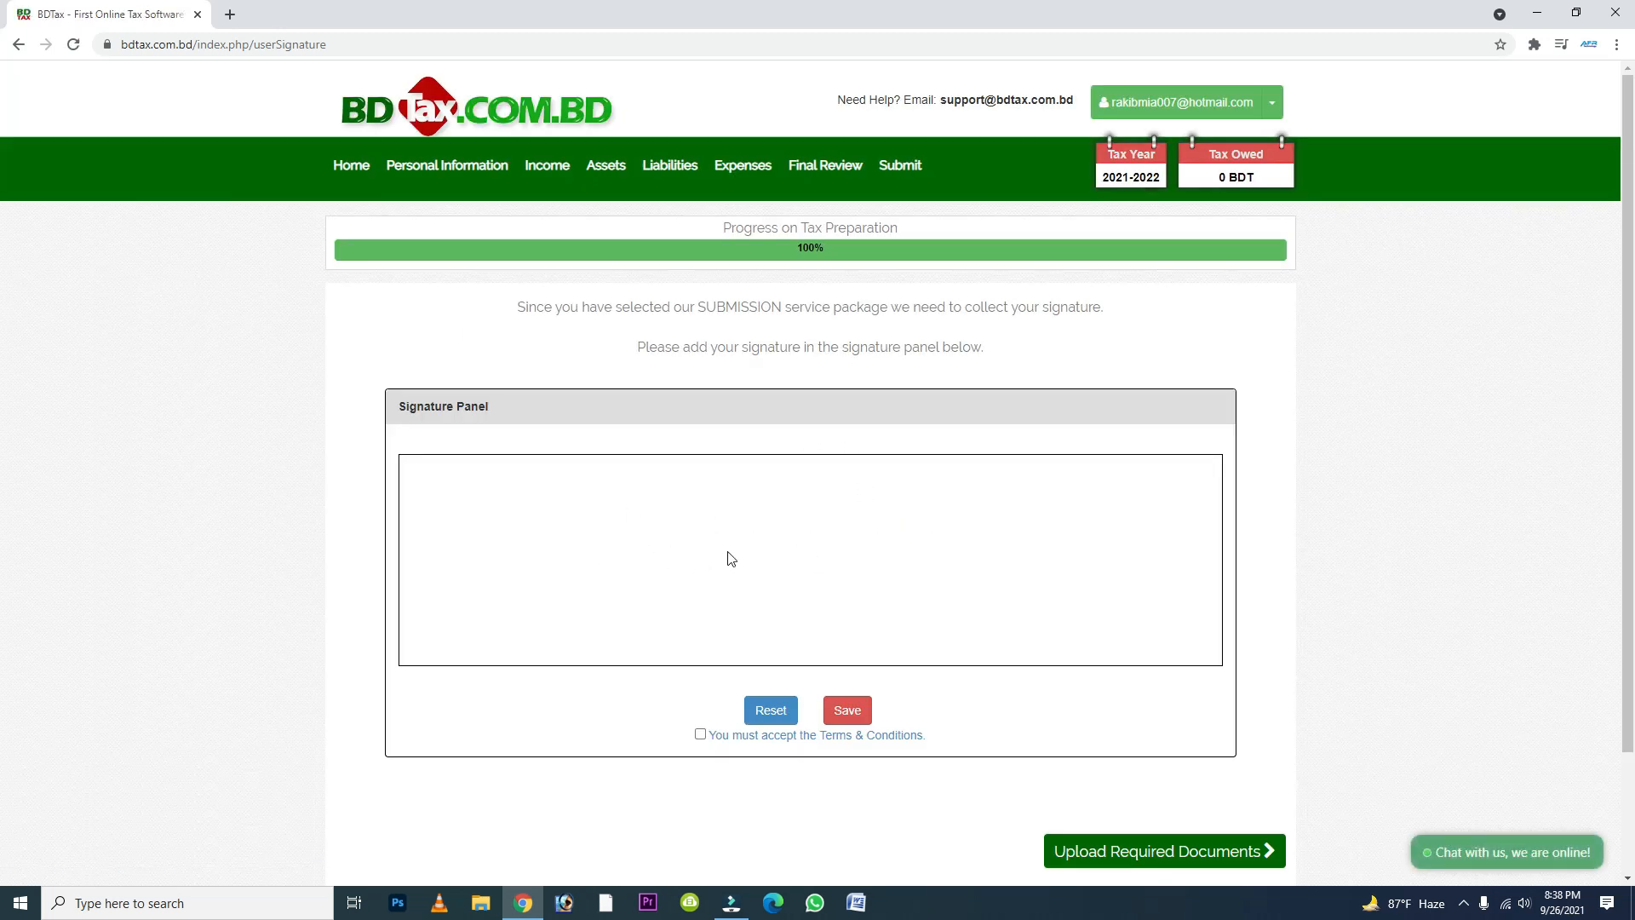
pyautogui.moveTo(732, 533)
pyautogui.mouseDown()
pyautogui.moveTo(712, 534)
pyautogui.moveTo(759, 588)
pyautogui.moveTo(727, 554)
pyautogui.moveTo(750, 586)
pyautogui.moveTo(839, 537)
pyautogui.mouseUp()
pyautogui.scroll(-2, 1130, 597)
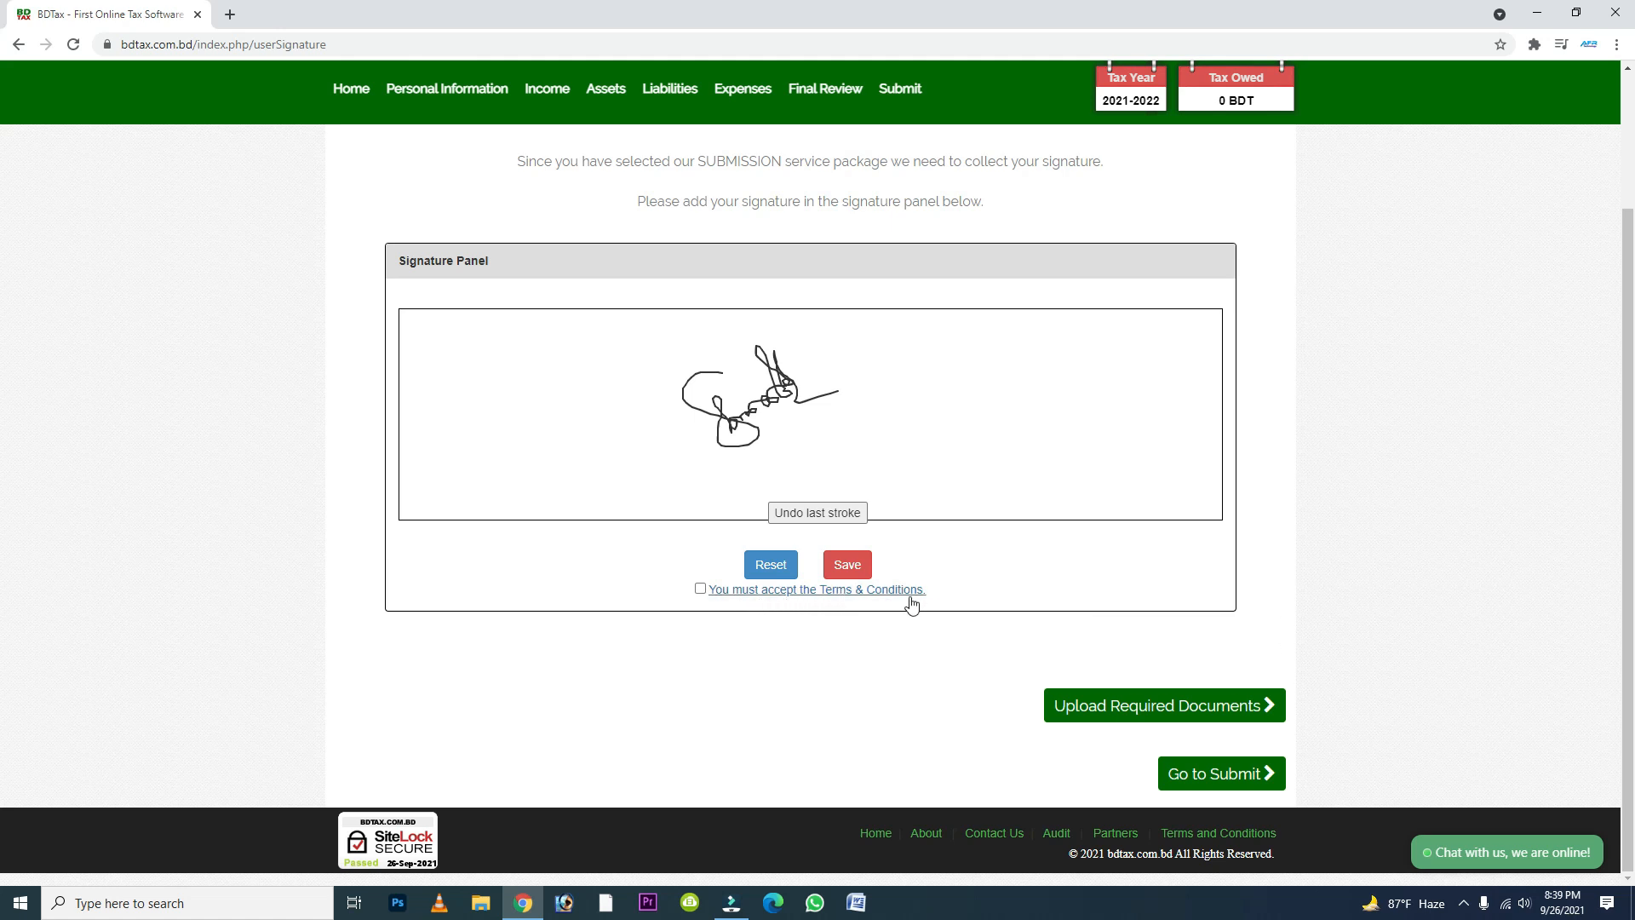
pyautogui.click(700, 589)
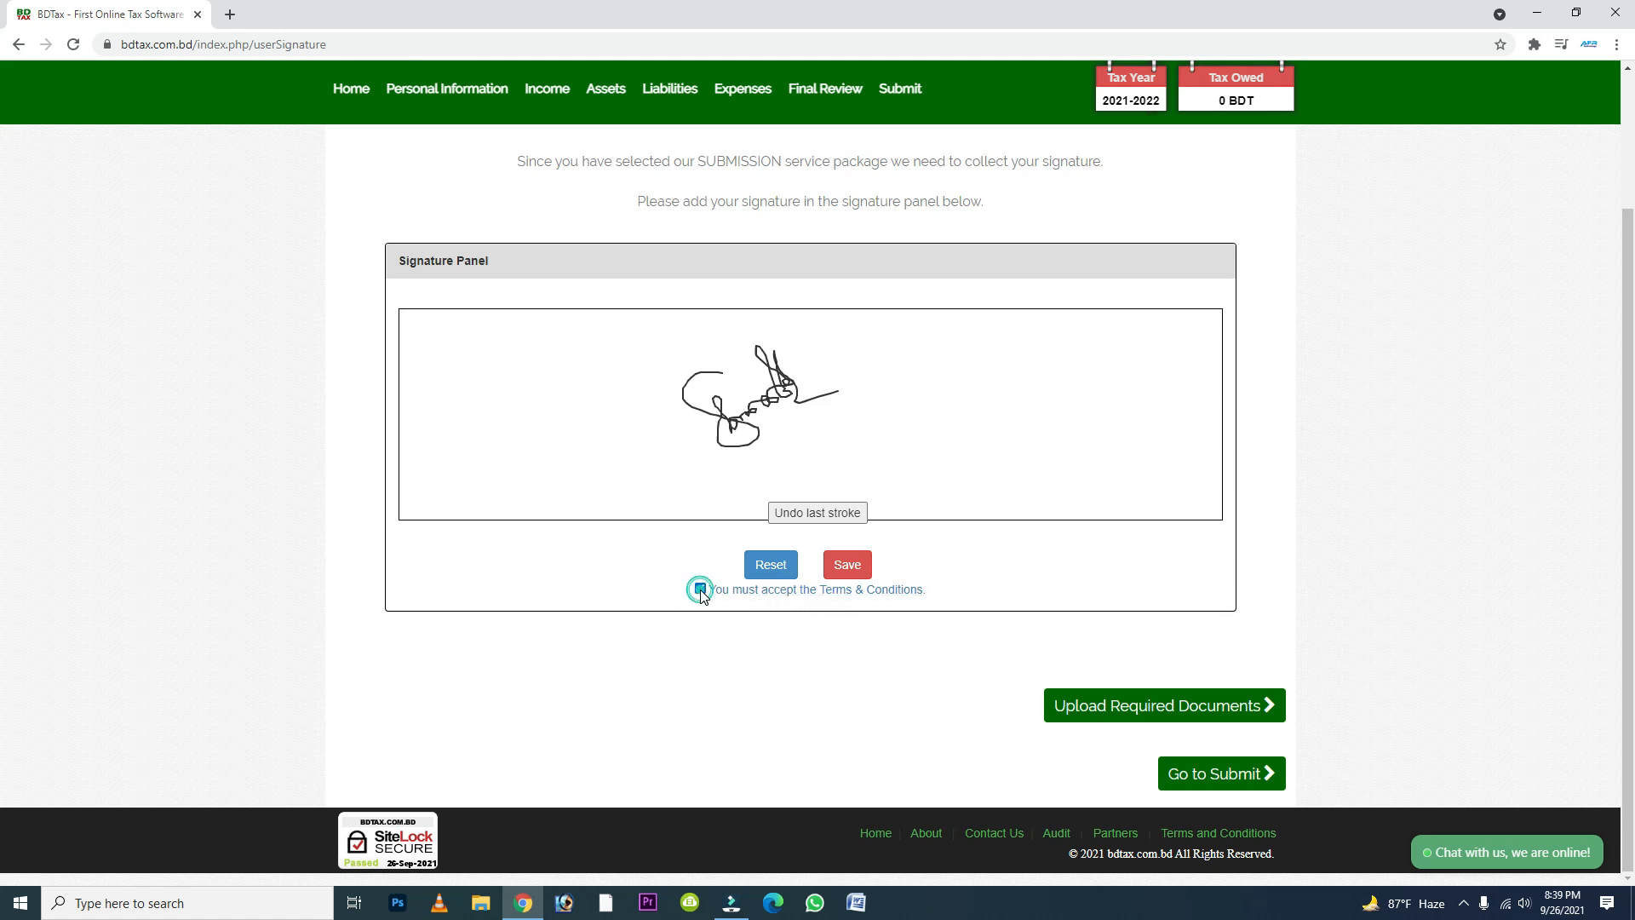
pyautogui.click(847, 565)
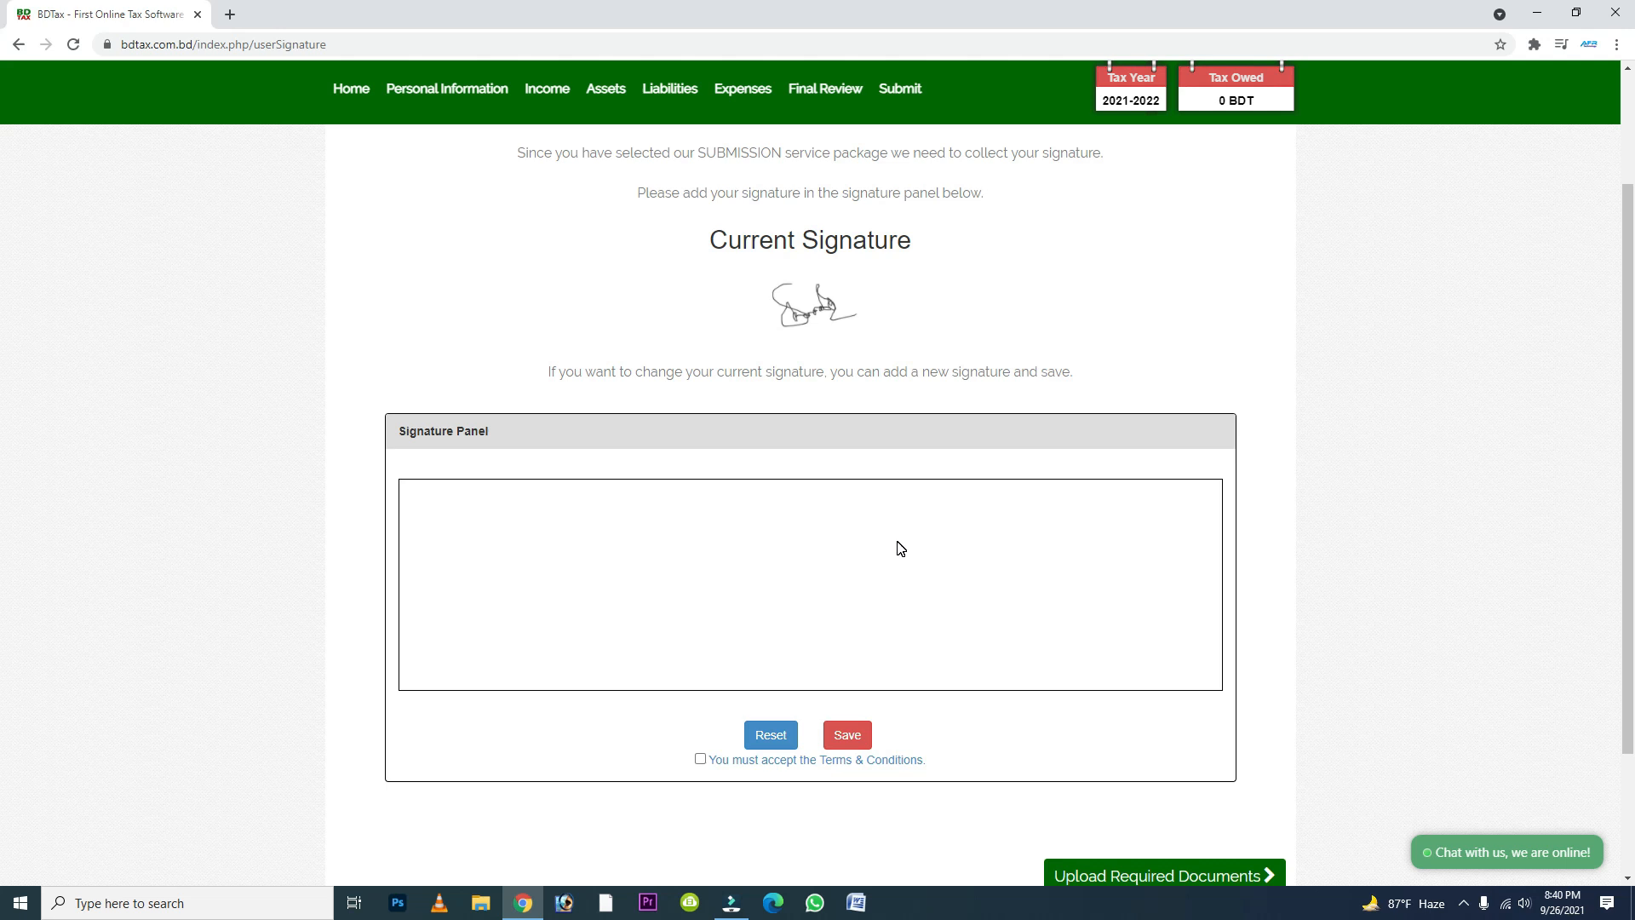
pyautogui.scroll(-2, 901, 549)
pyautogui.click(1222, 782)
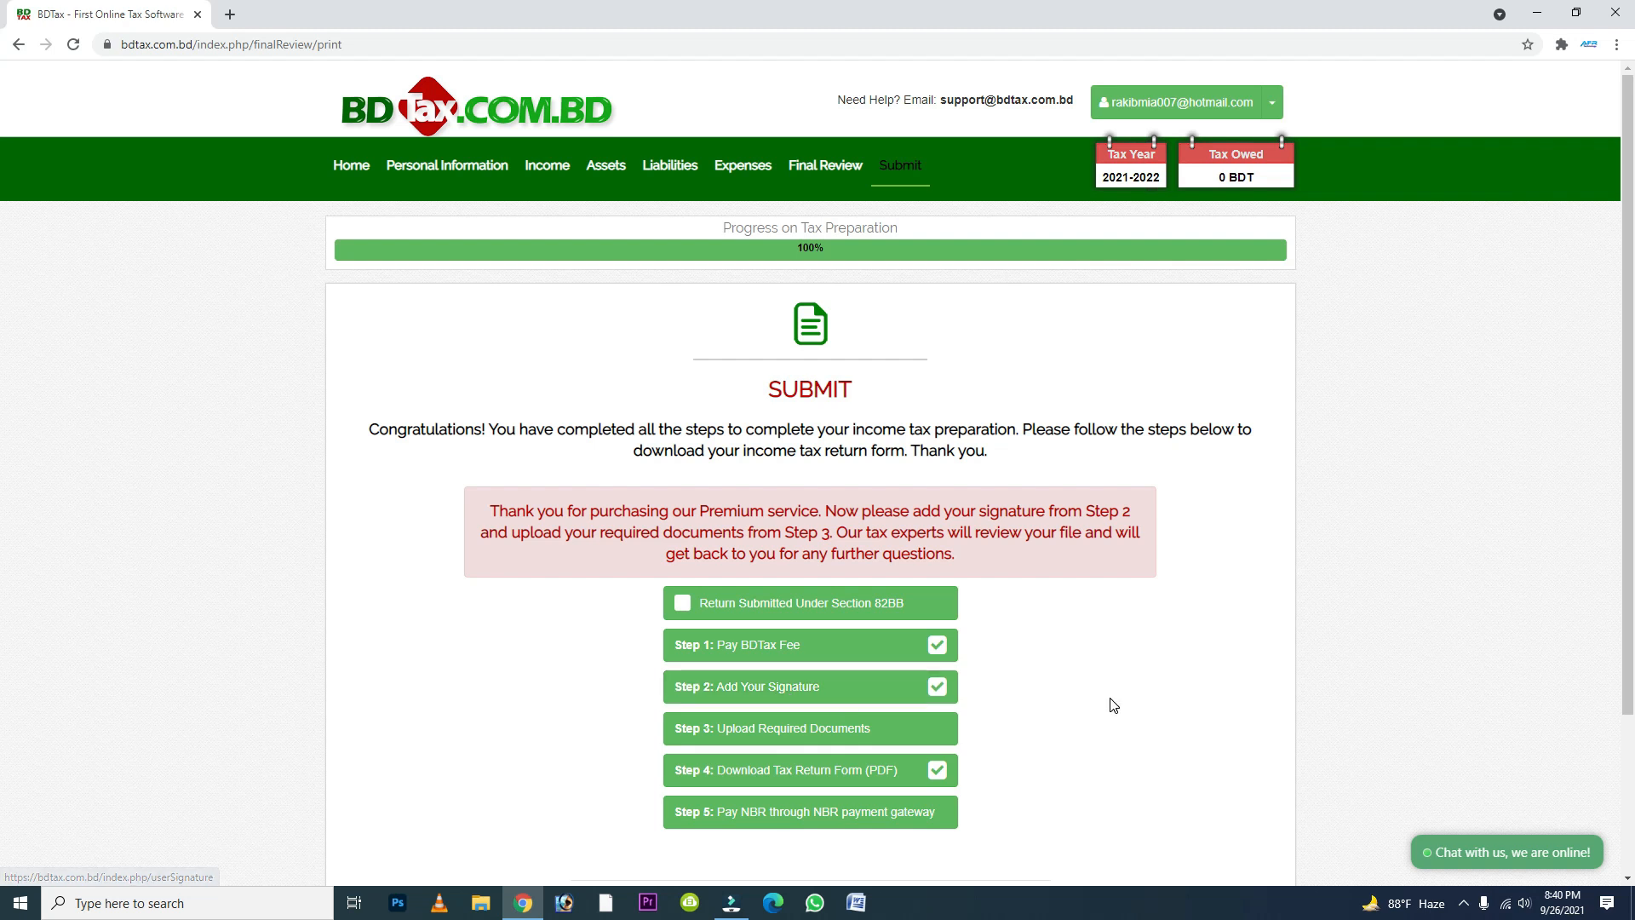
# - Open the required documents upload page and set the file type to Supporting Documents for Investment Allowance
pyautogui.scroll(-3, 877, 630)
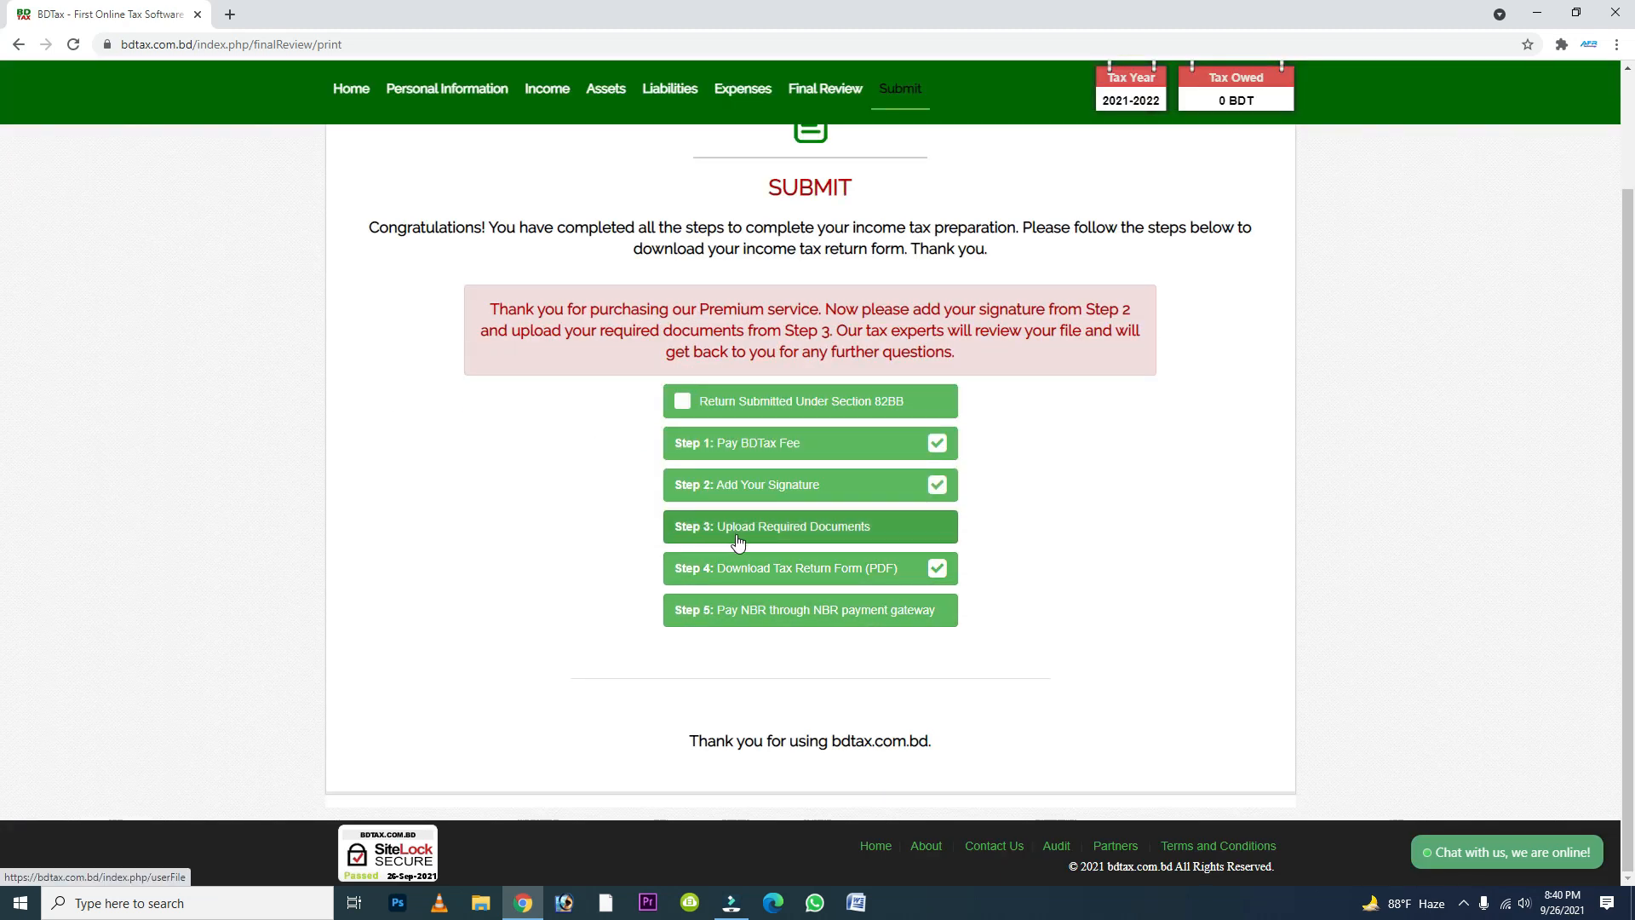
pyautogui.click(851, 538)
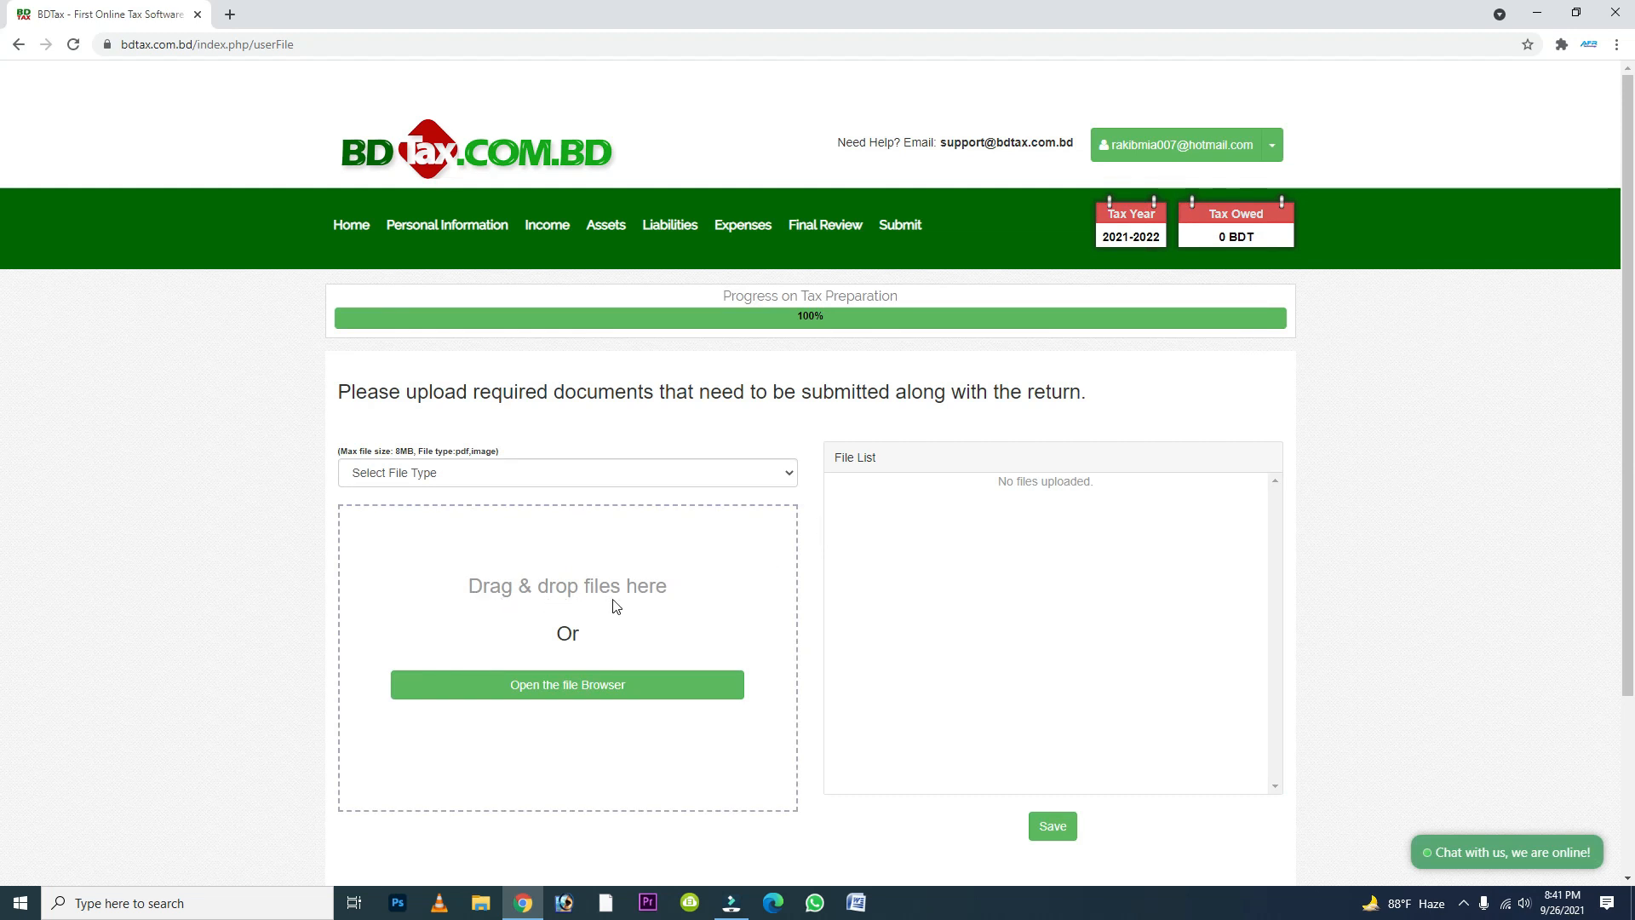
pyautogui.scroll(-2, 711, 601)
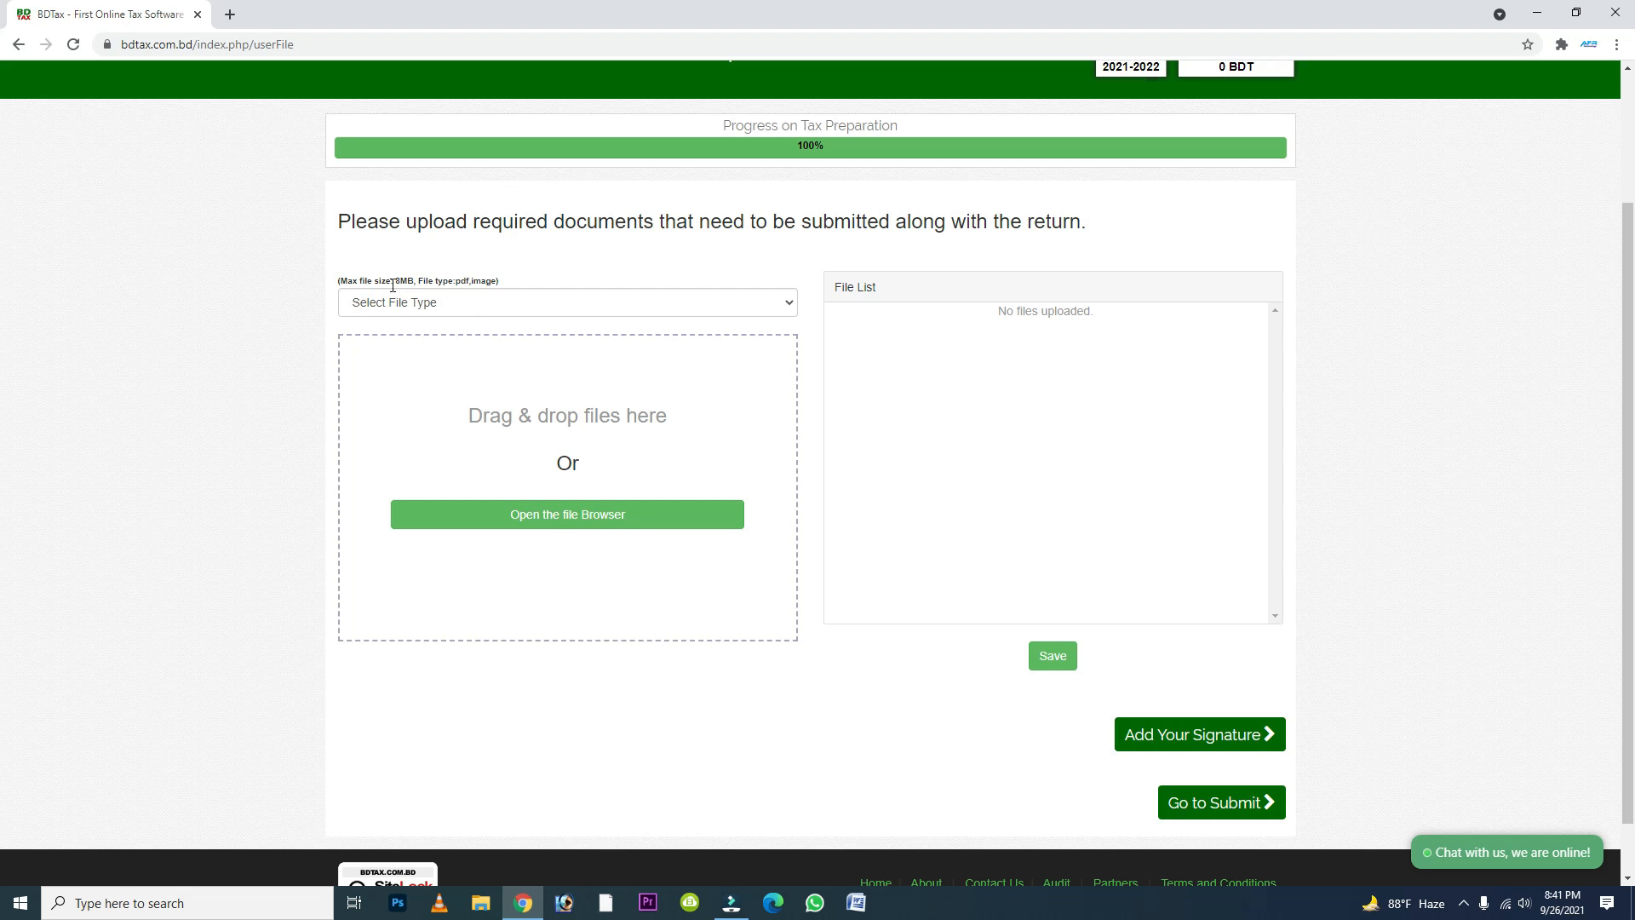
pyautogui.click(461, 305)
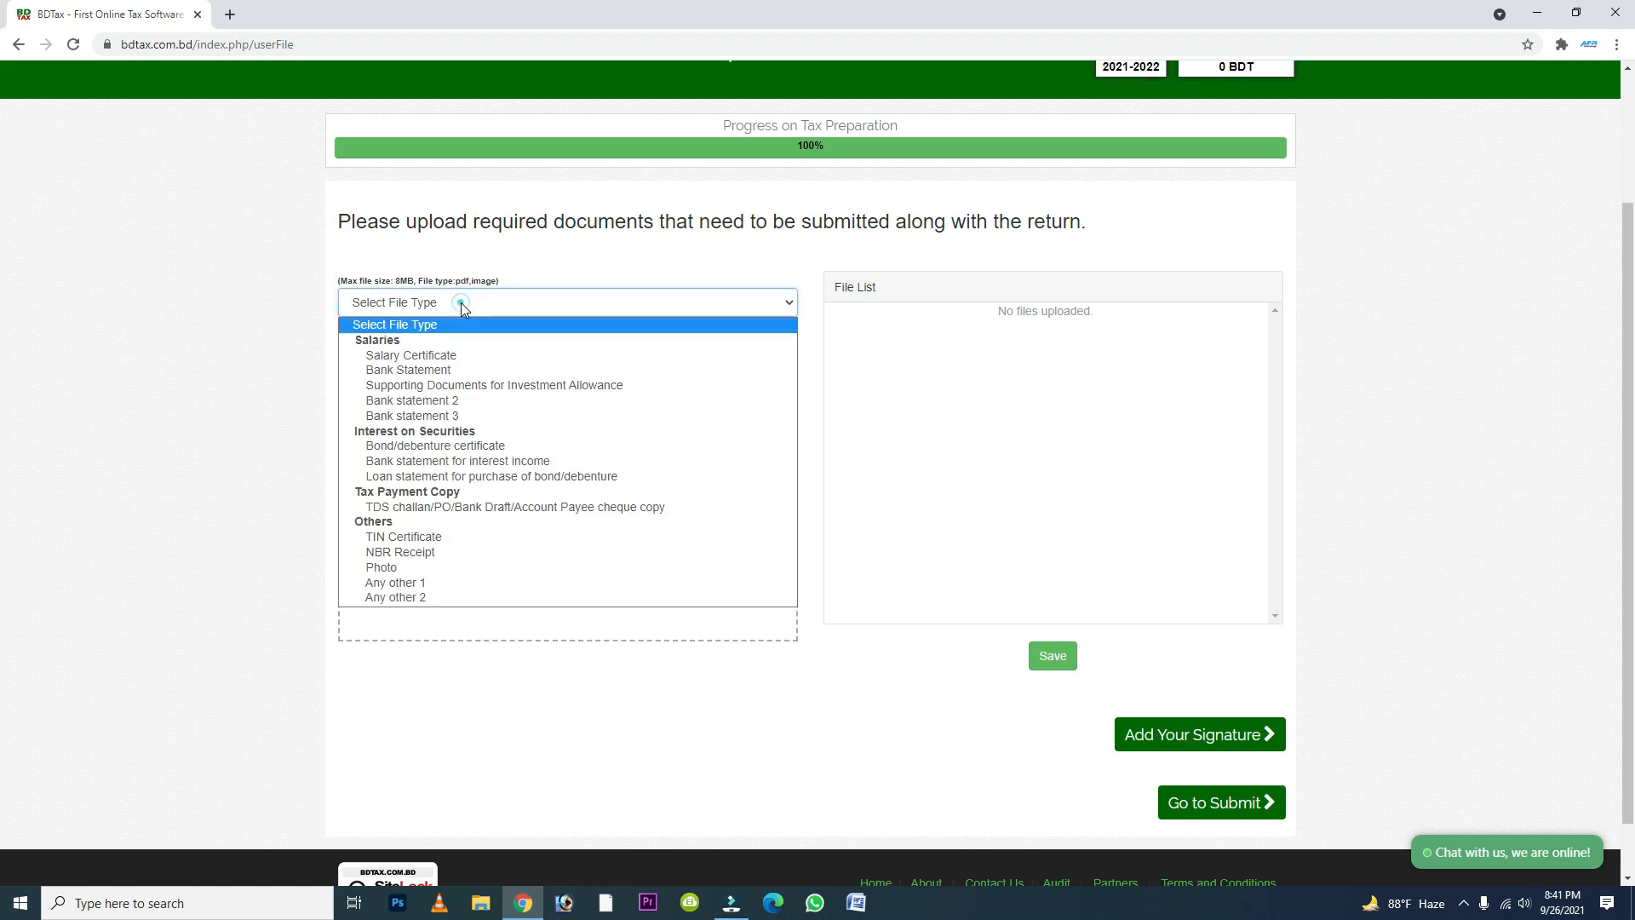
pyautogui.click(437, 371)
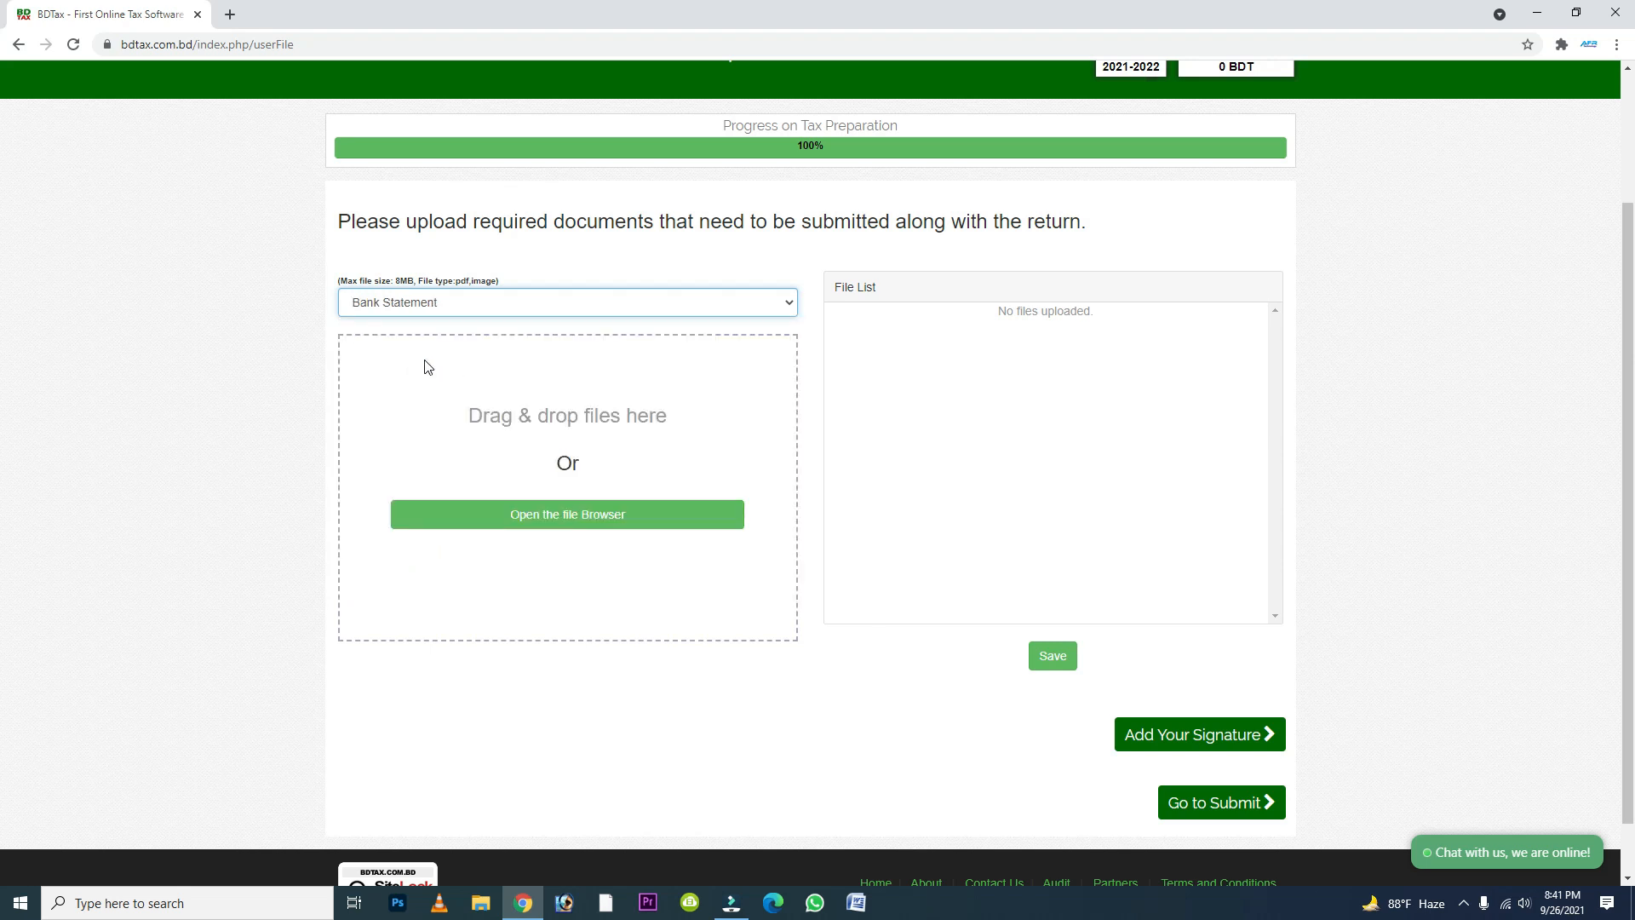
pyautogui.click(467, 307)
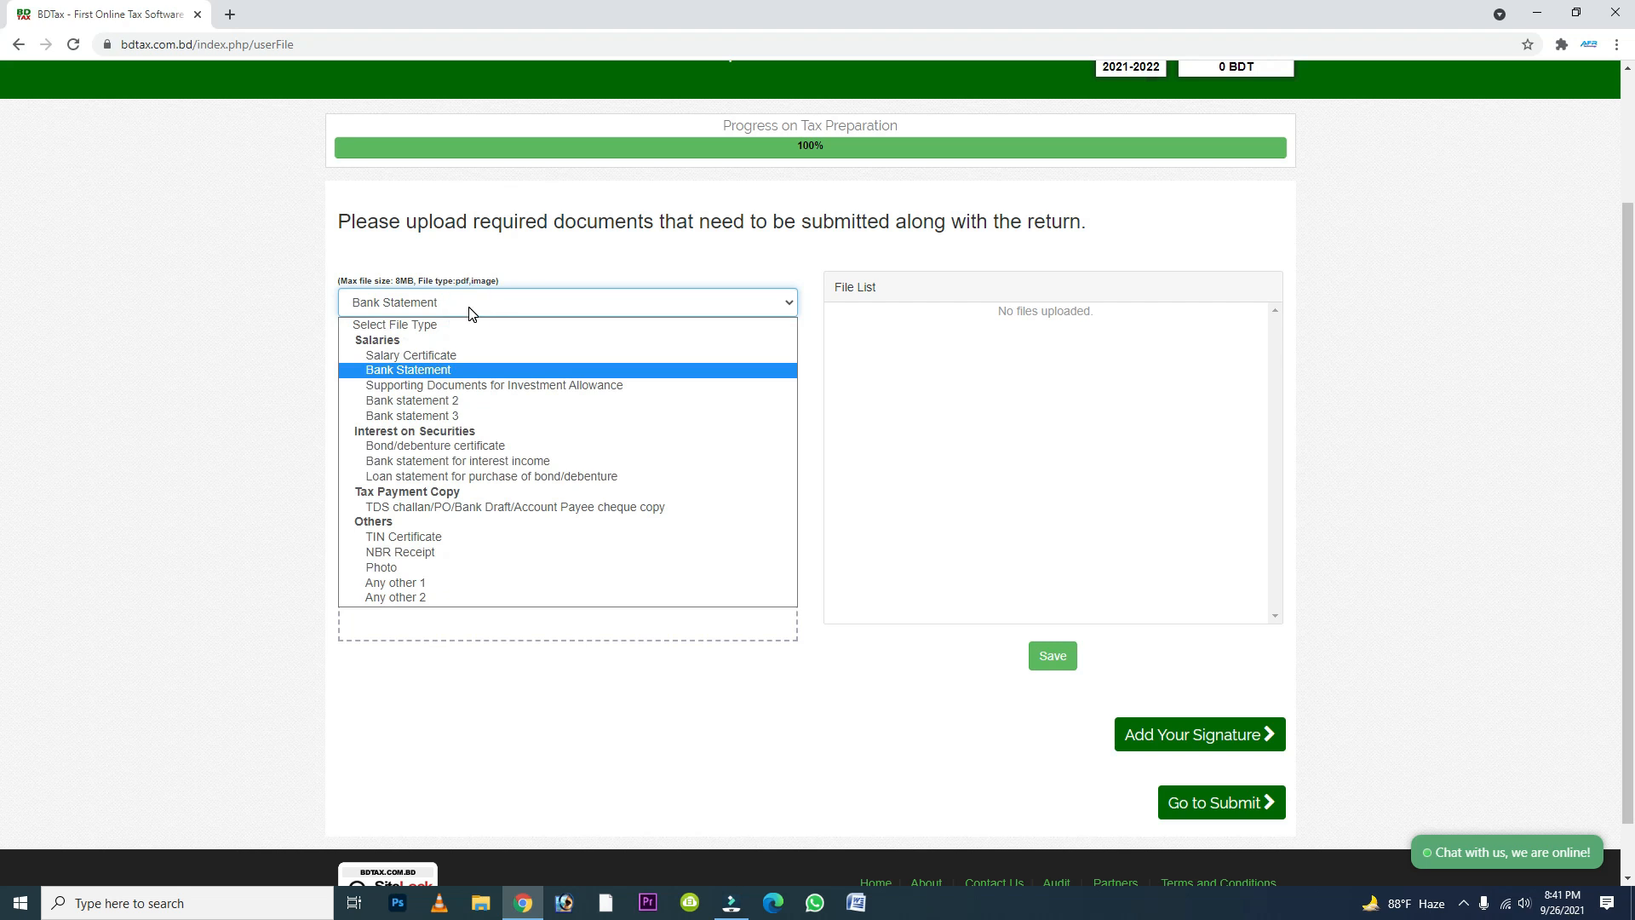
pyautogui.click(452, 385)
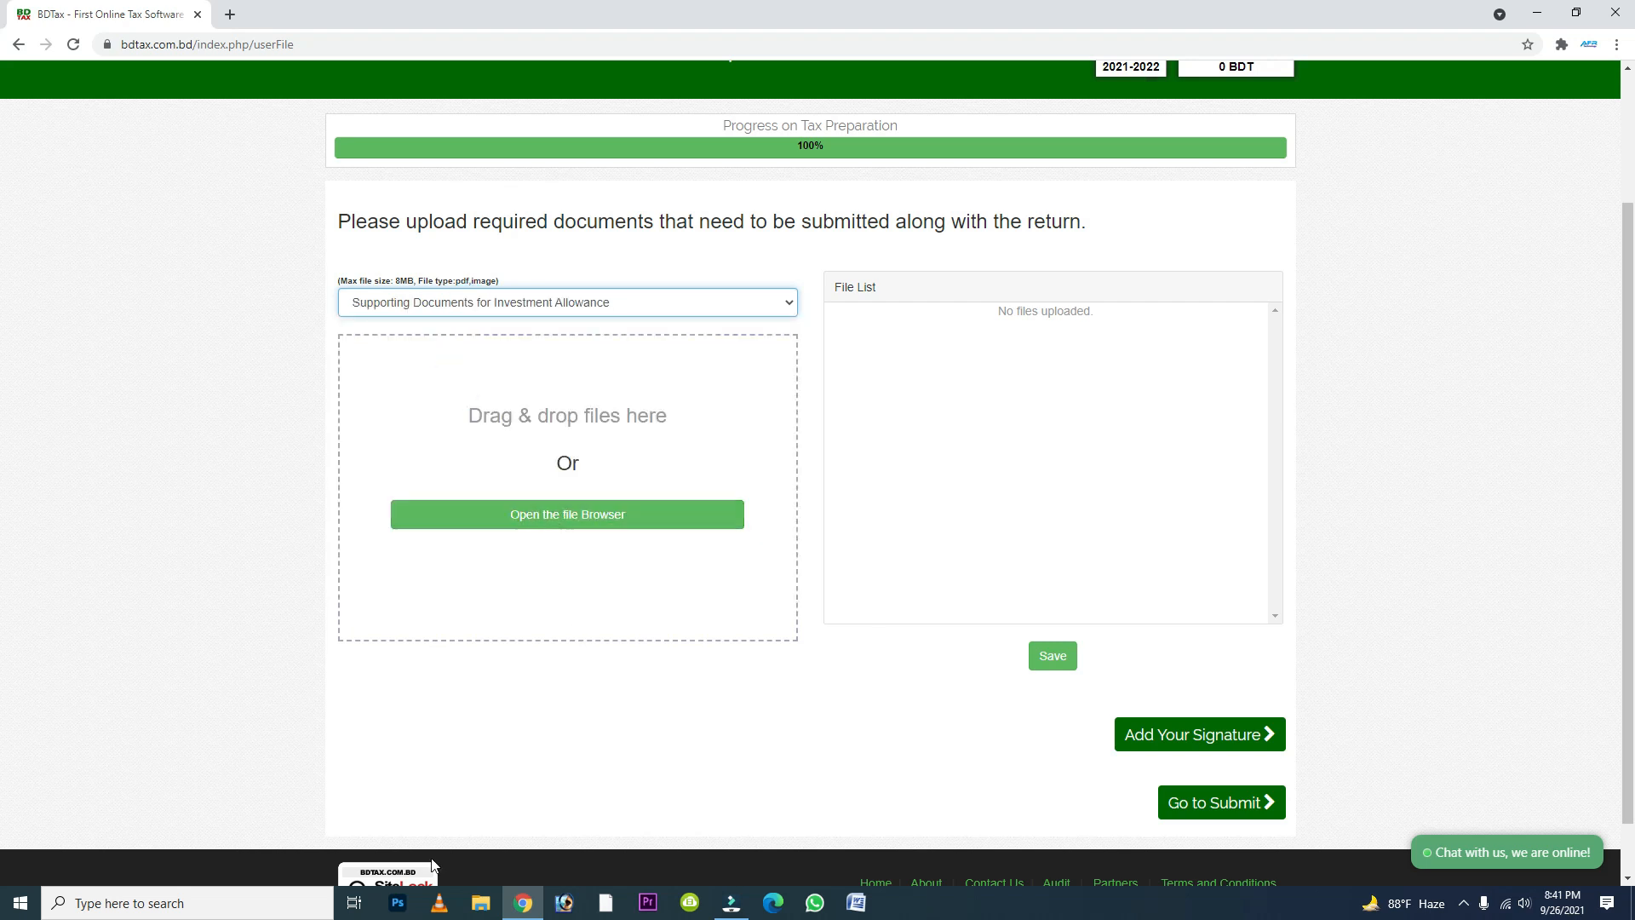
# - Upload the FAQ 2021 PDF from the Downloads folder as the supporting document for investment allowance
pyautogui.click(481, 905)
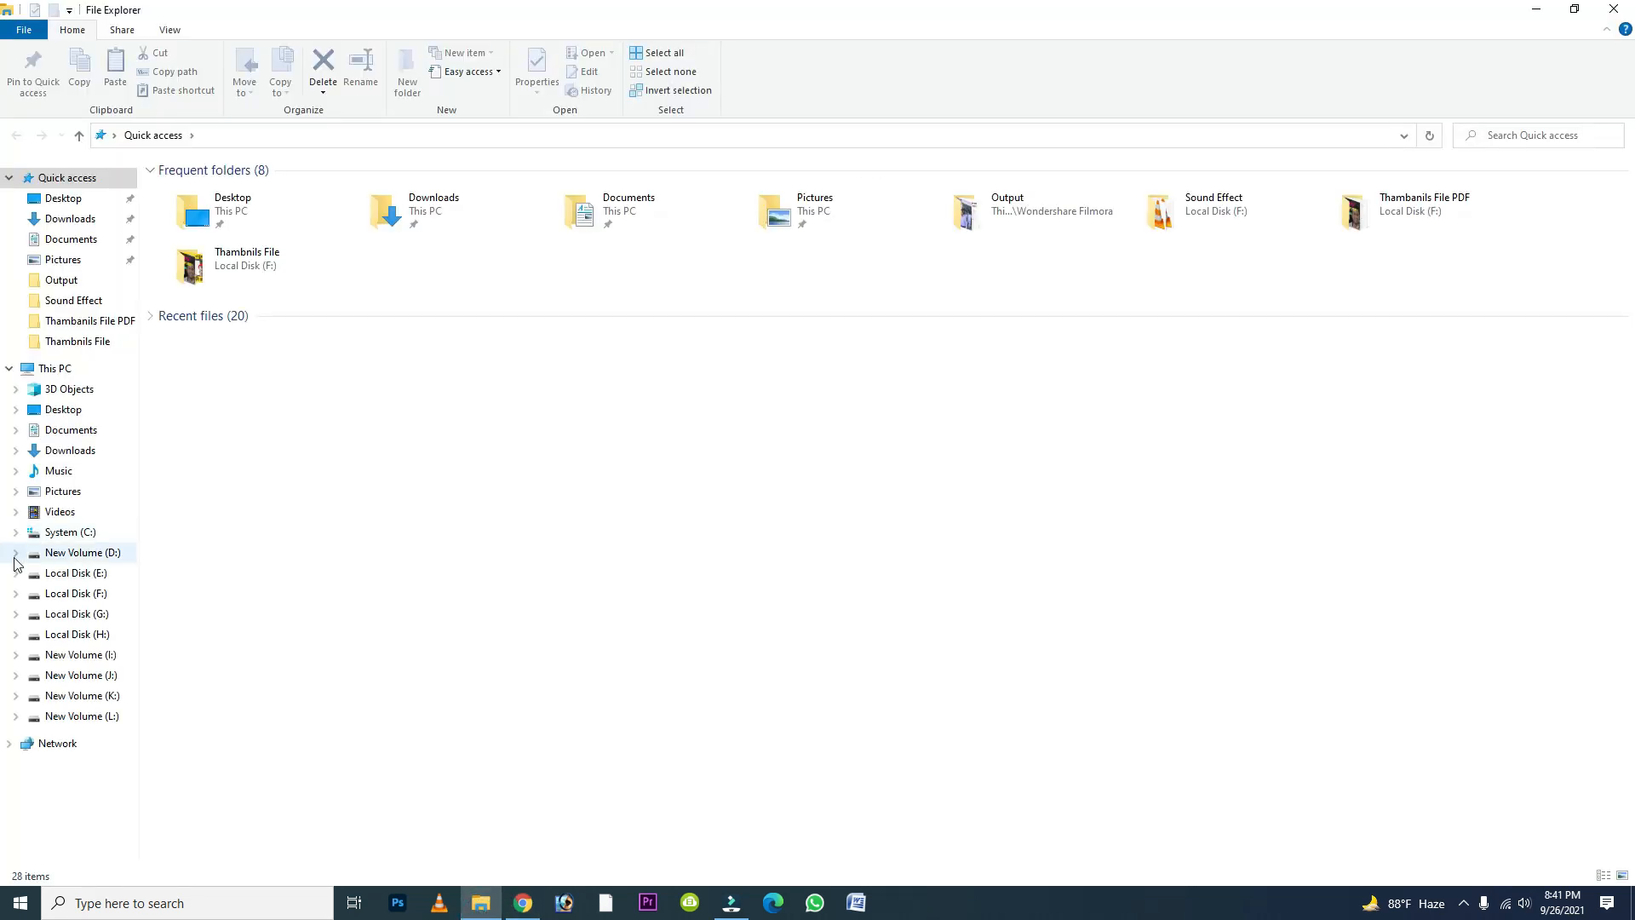
pyautogui.click(71, 497)
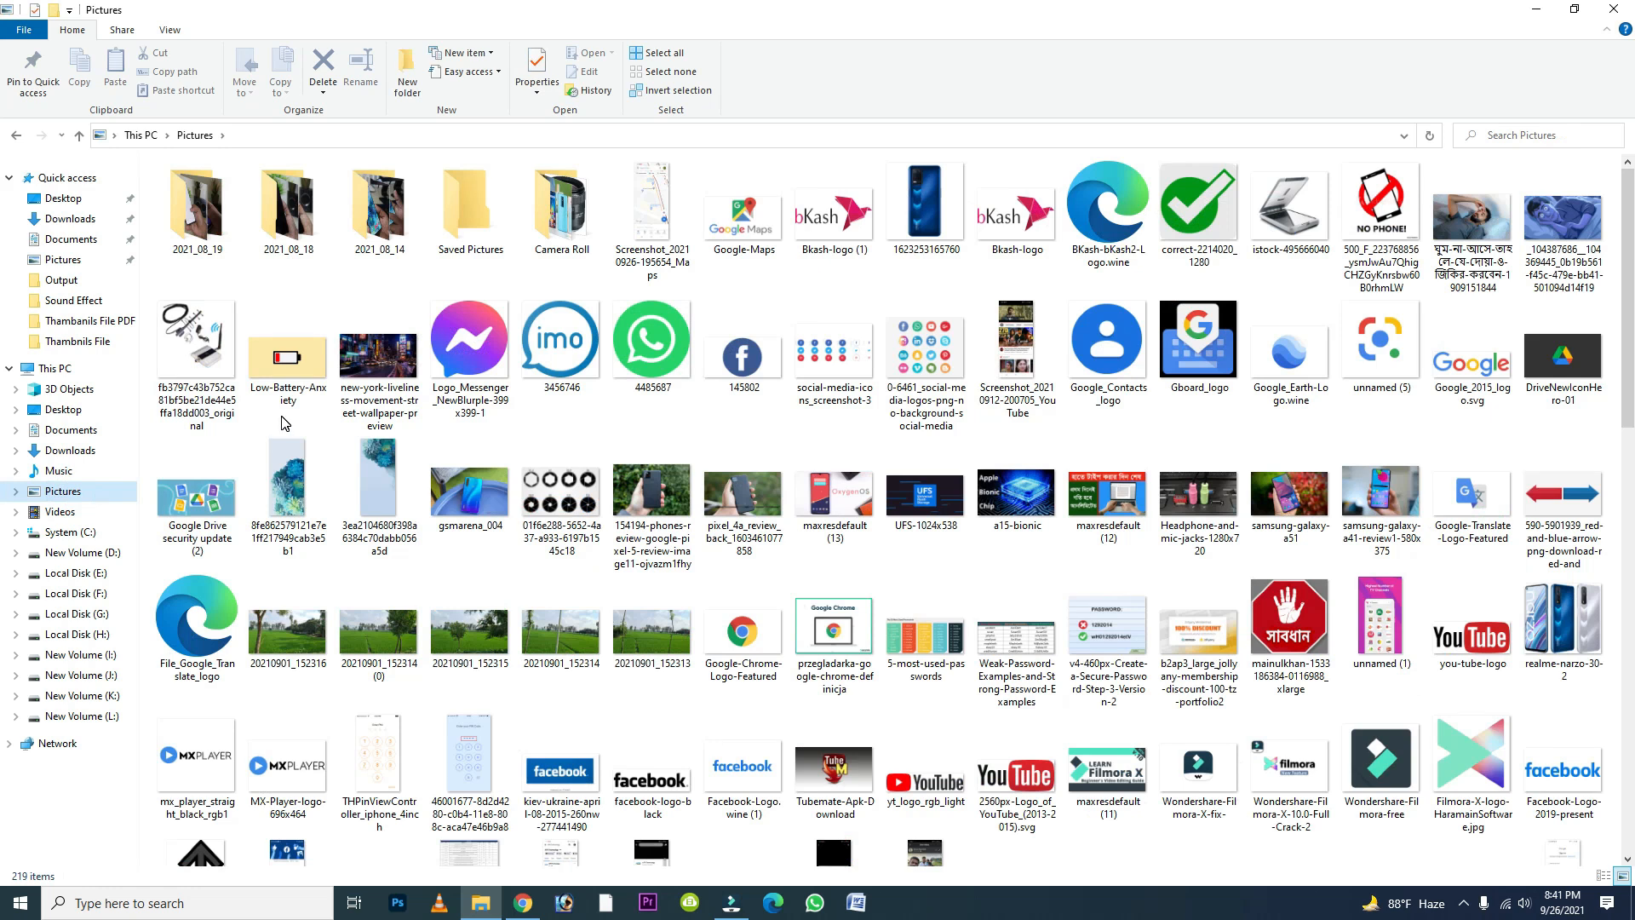
pyautogui.scroll(-15, 286, 420)
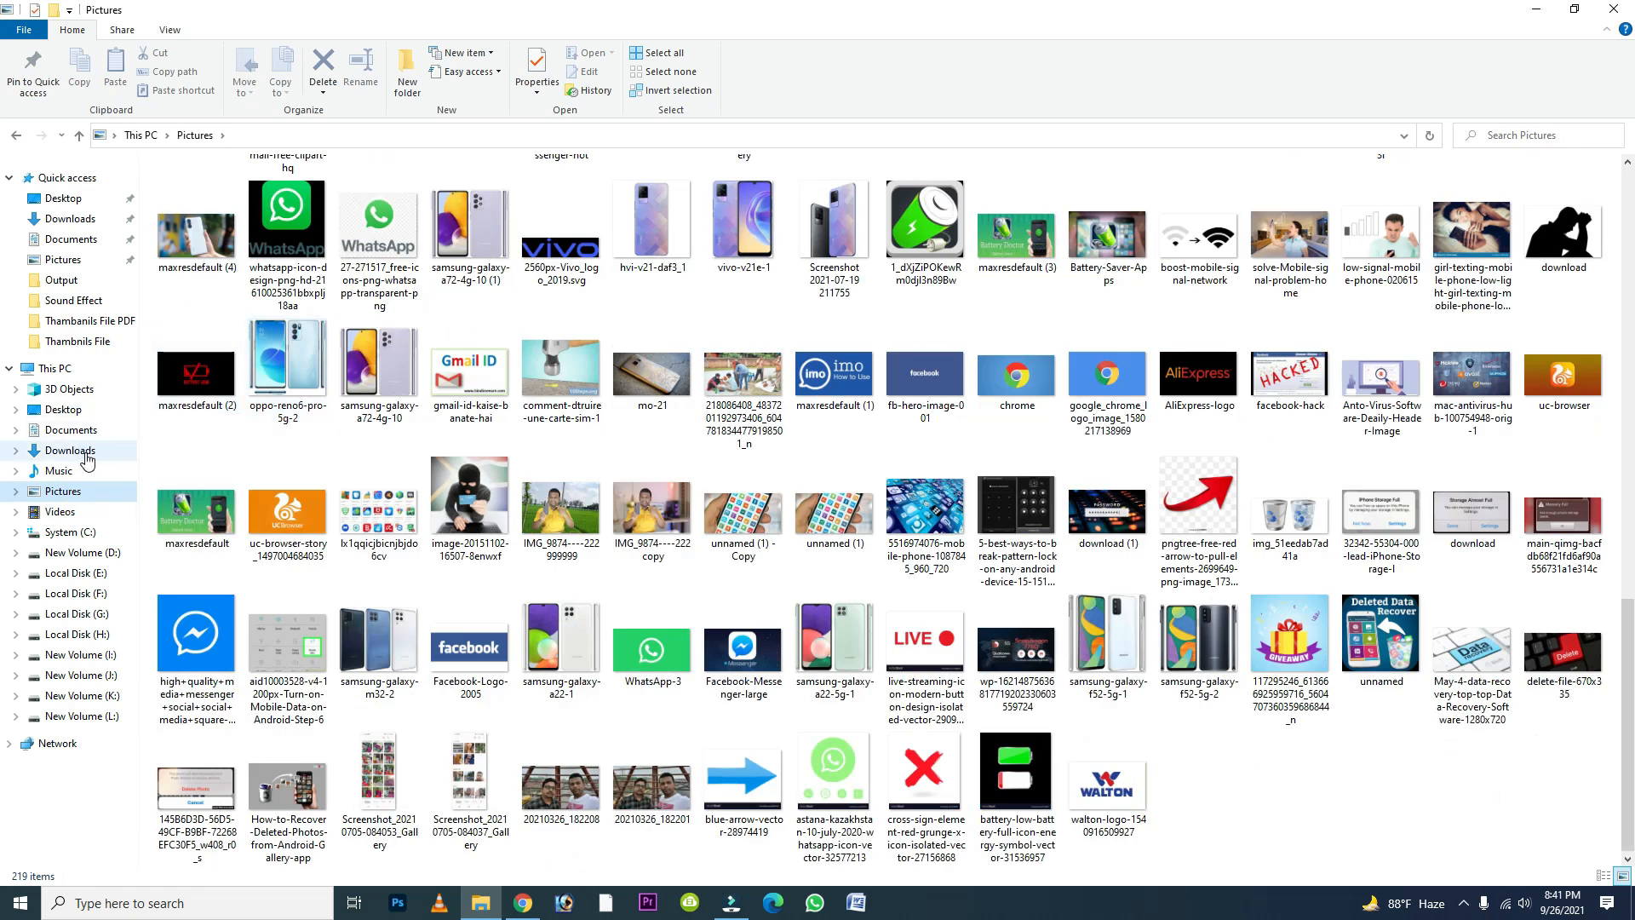
pyautogui.click(86, 454)
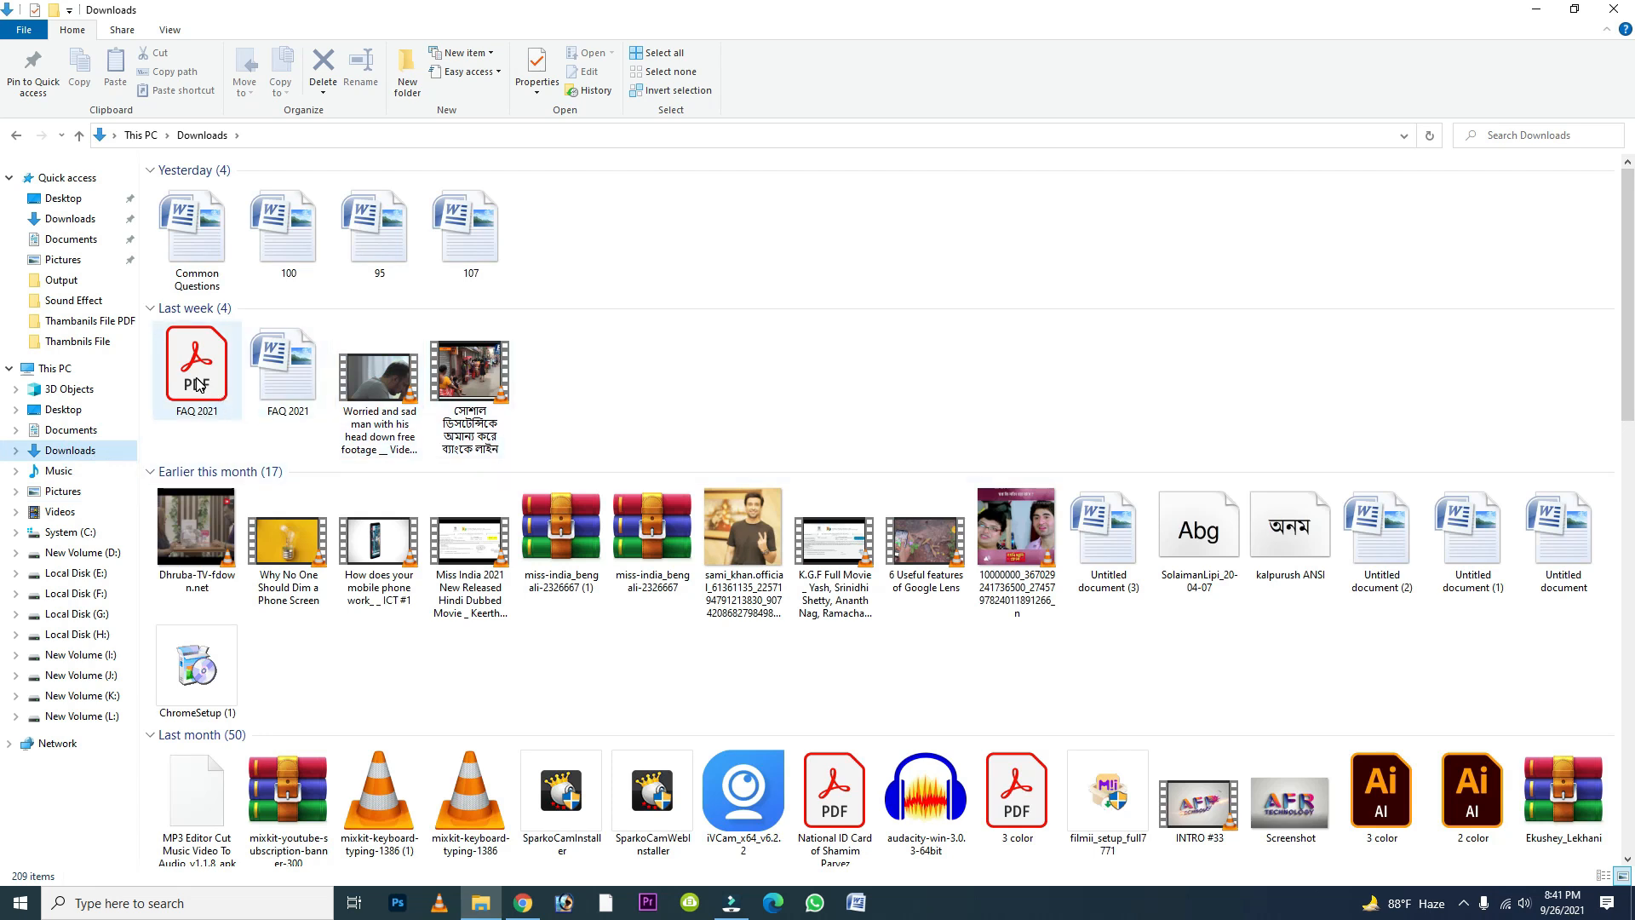
pyautogui.moveTo(197, 384)
pyautogui.moveTo(197, 384); pyautogui.dragTo(536, 511)
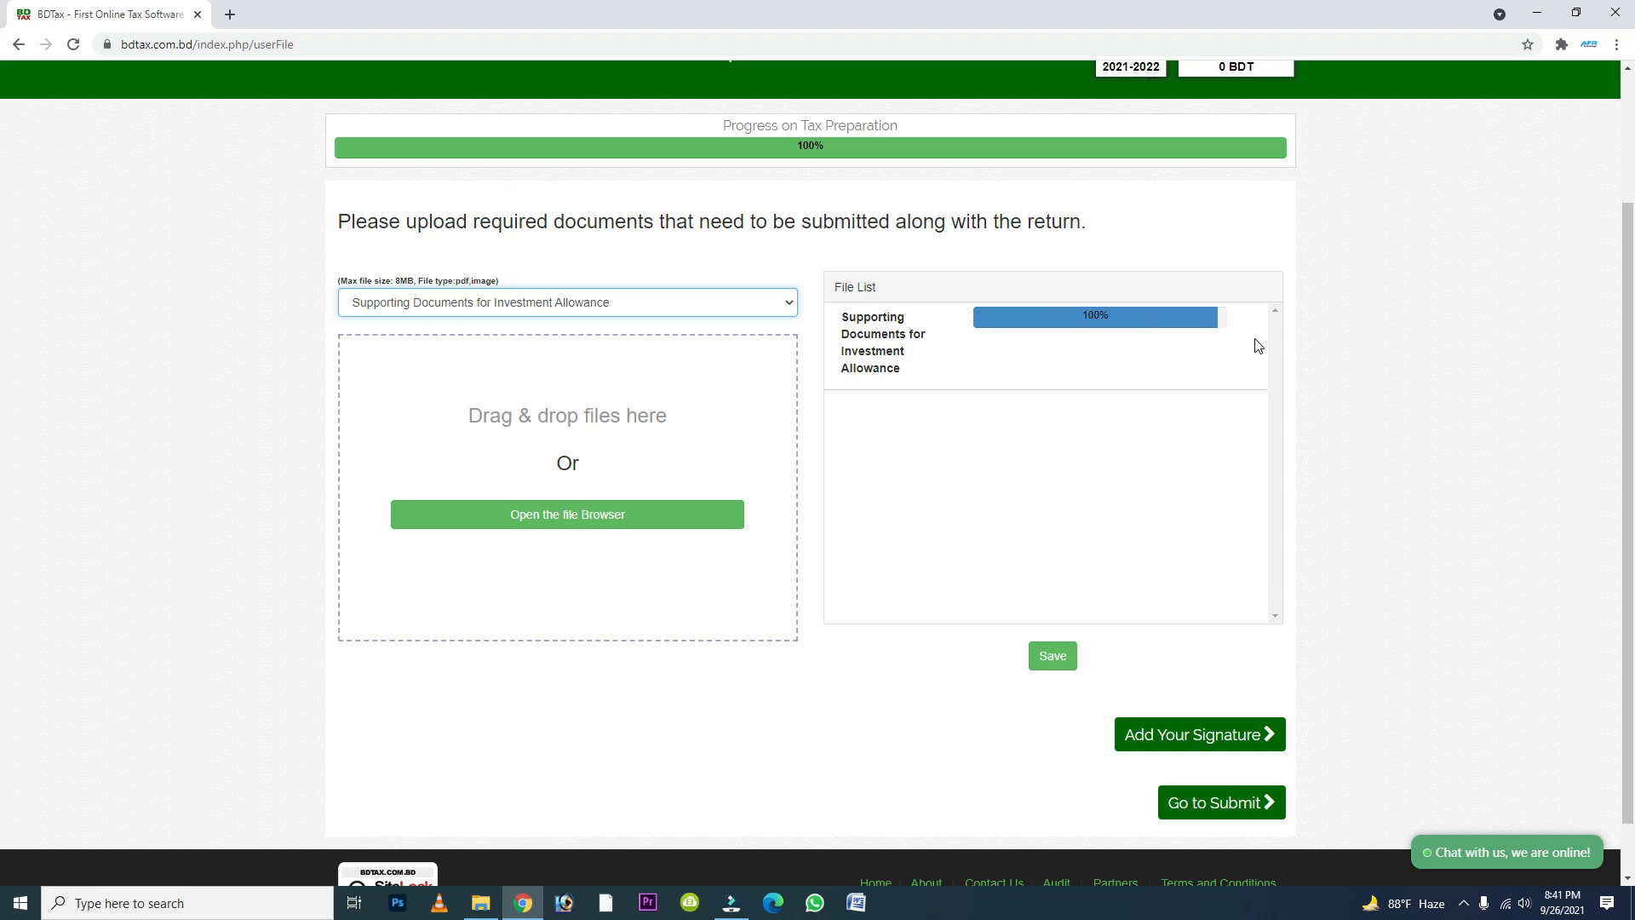
pyautogui.click(783, 303)
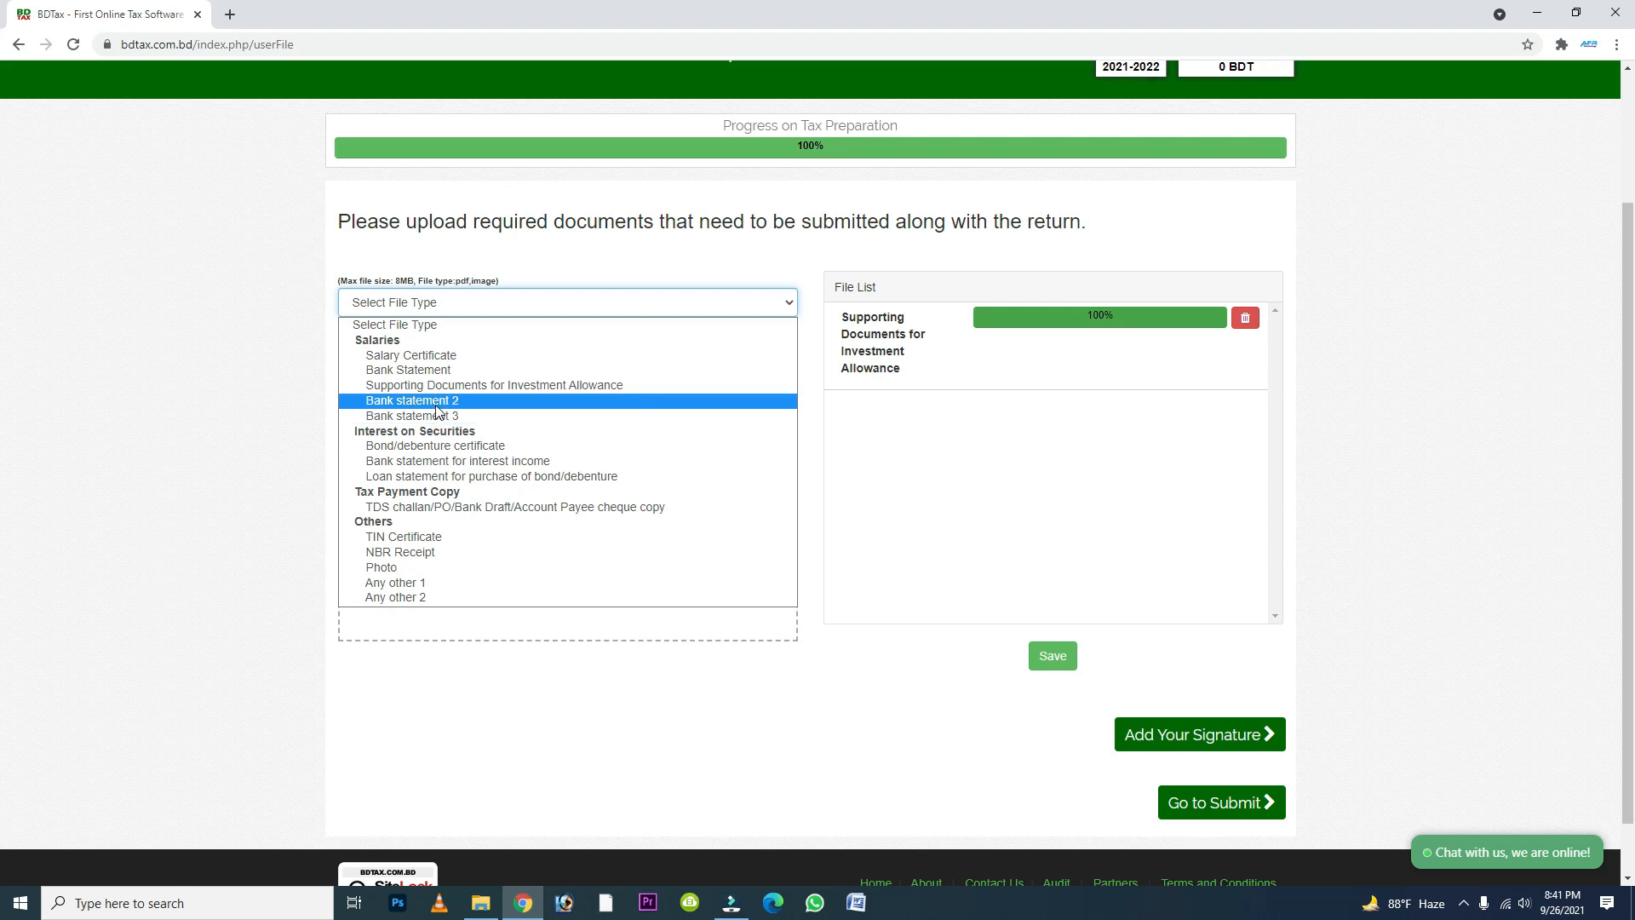
pyautogui.click(423, 537)
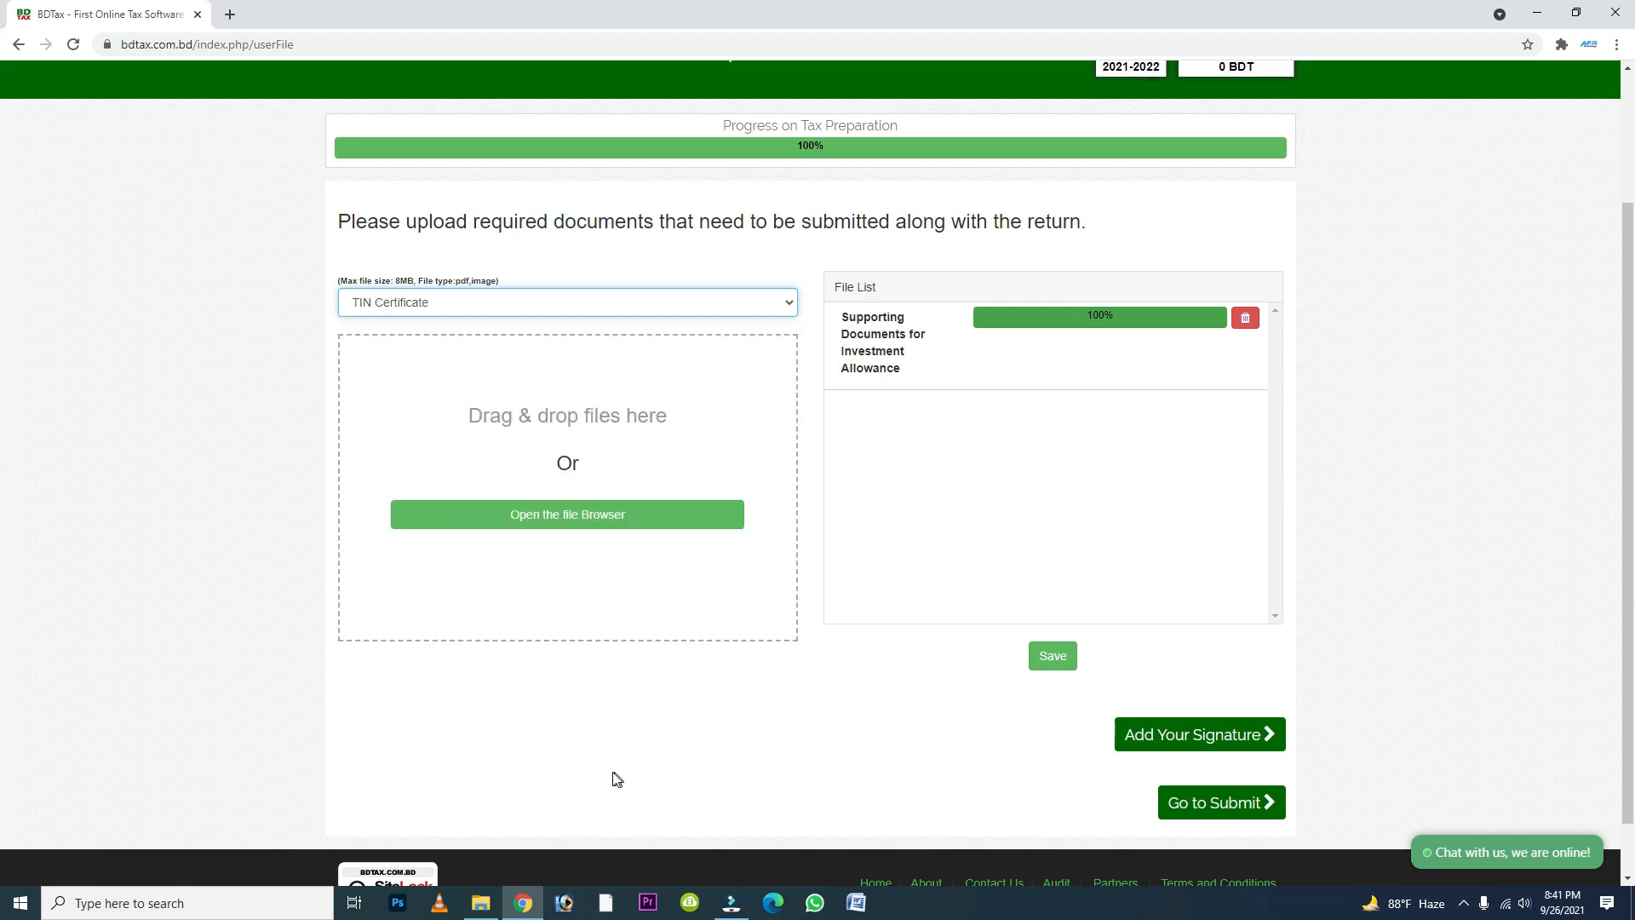
pyautogui.click(481, 903)
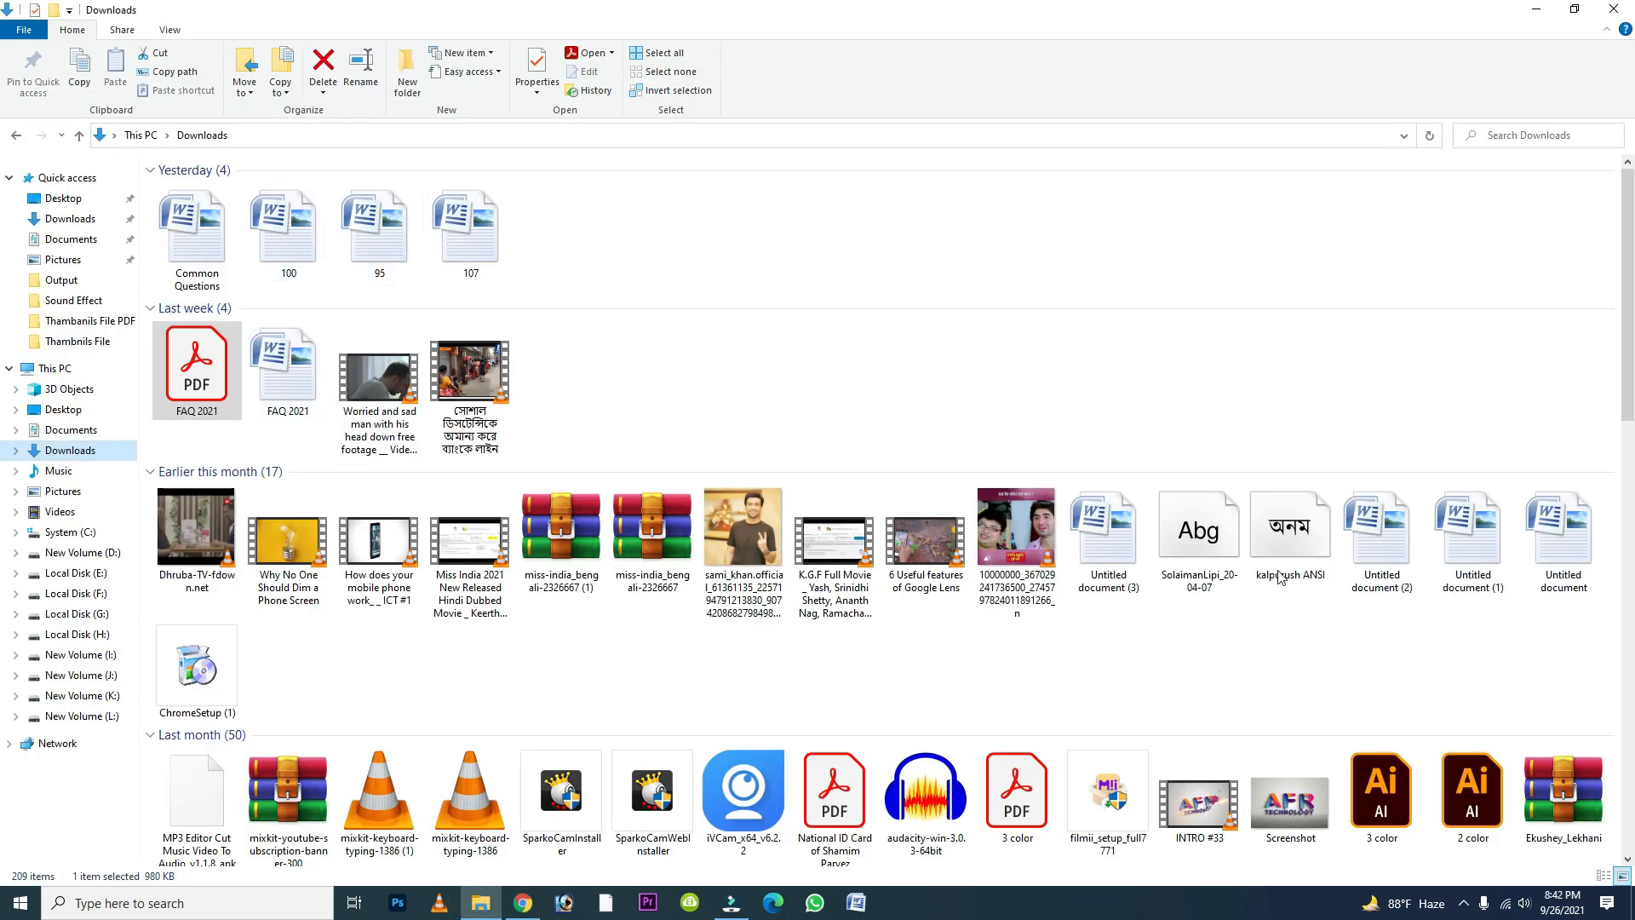
pyautogui.click(1520, 16)
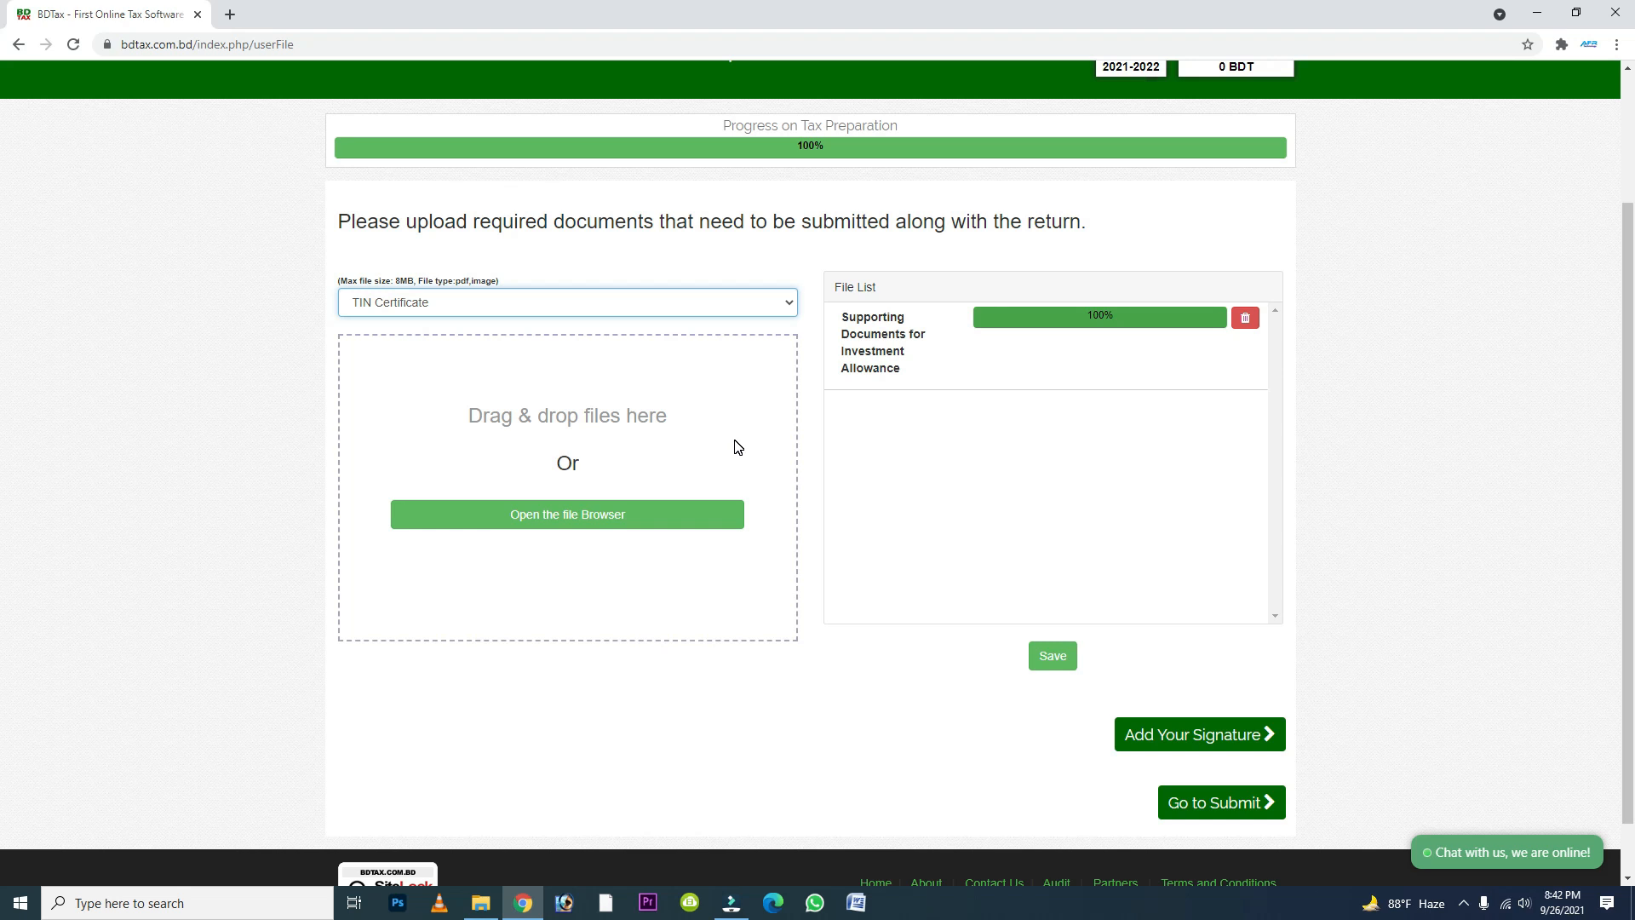
# - Save the uploaded document and return to the Submit page
pyautogui.click(1056, 660)
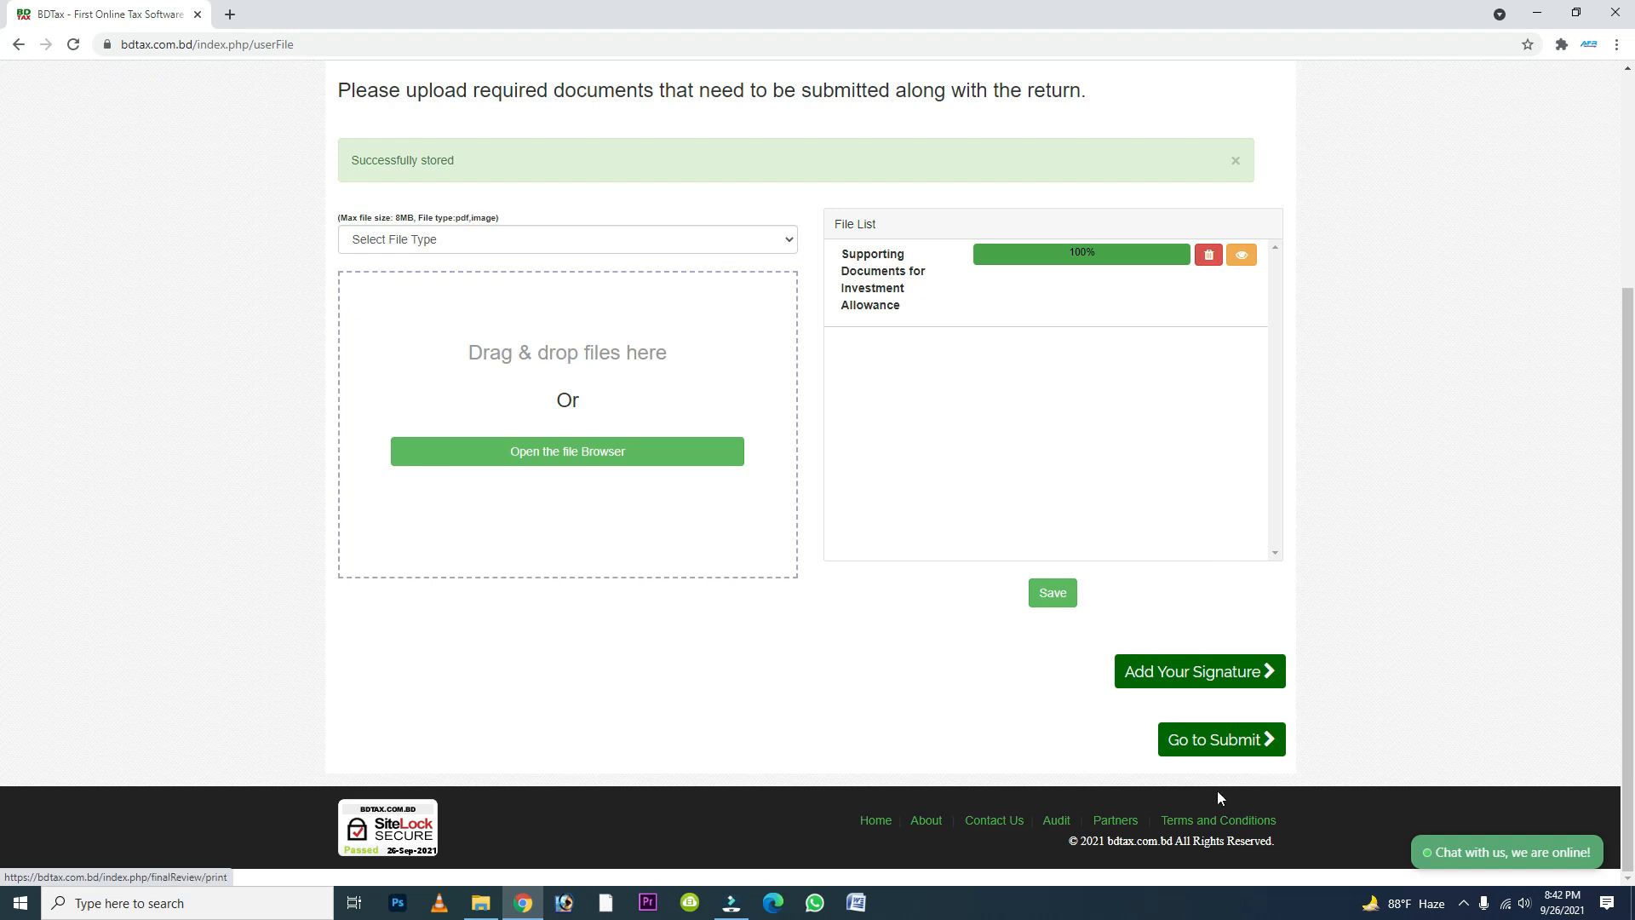
pyautogui.click(1218, 750)
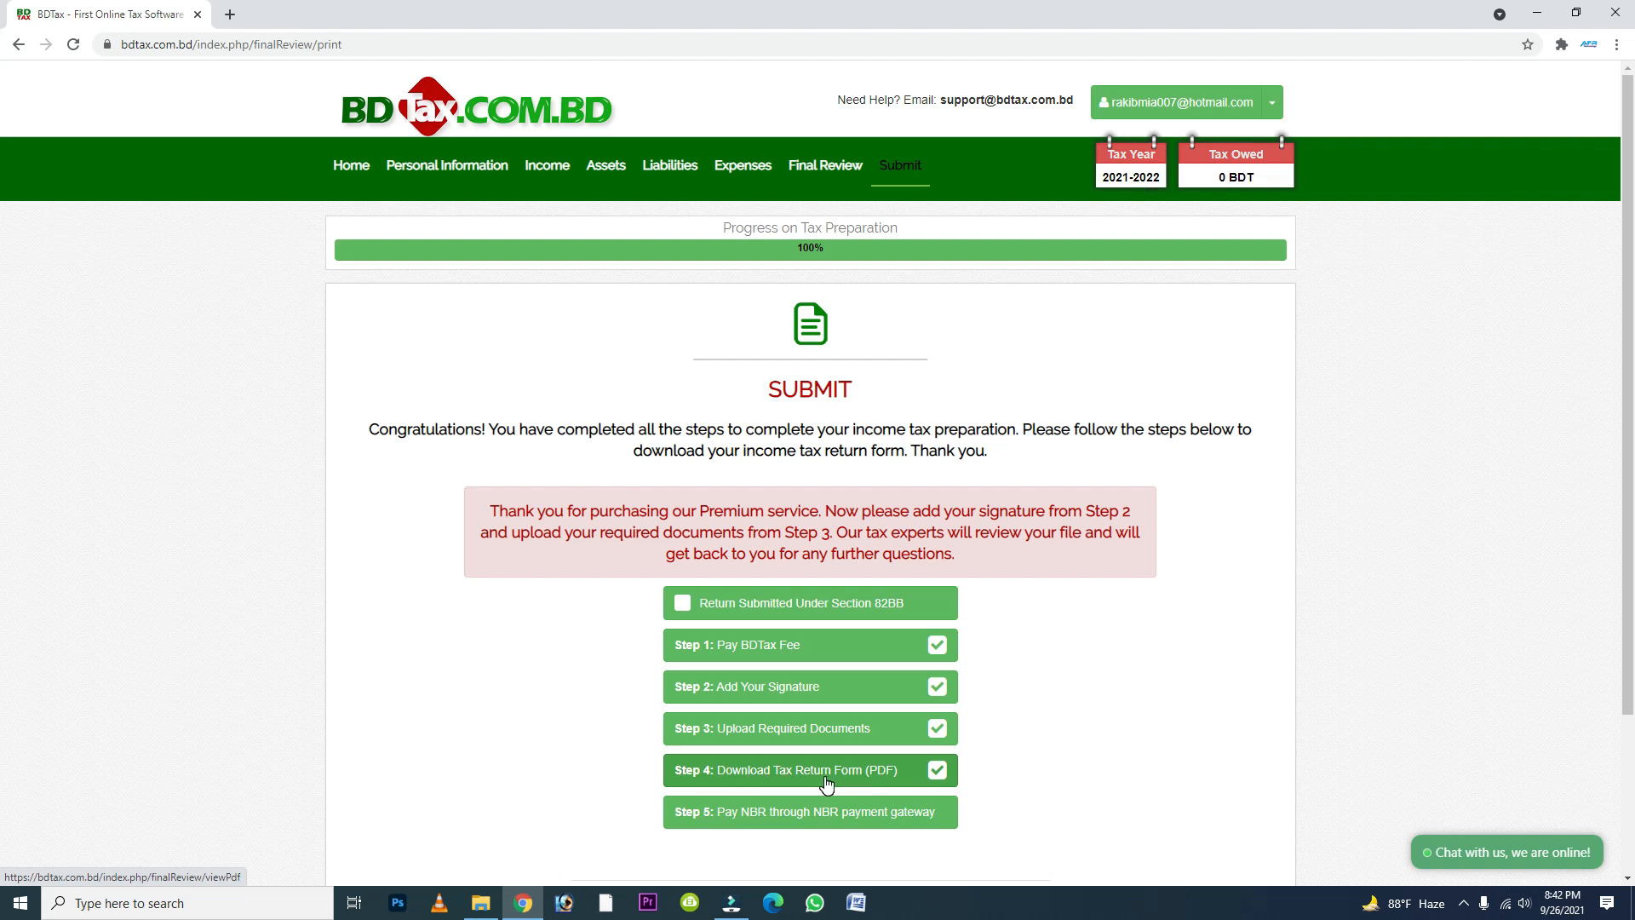
# - Open the tax return form PDF and review its pages, from basic information through the schedules to the lifestyle expense statement
pyautogui.click(826, 782)
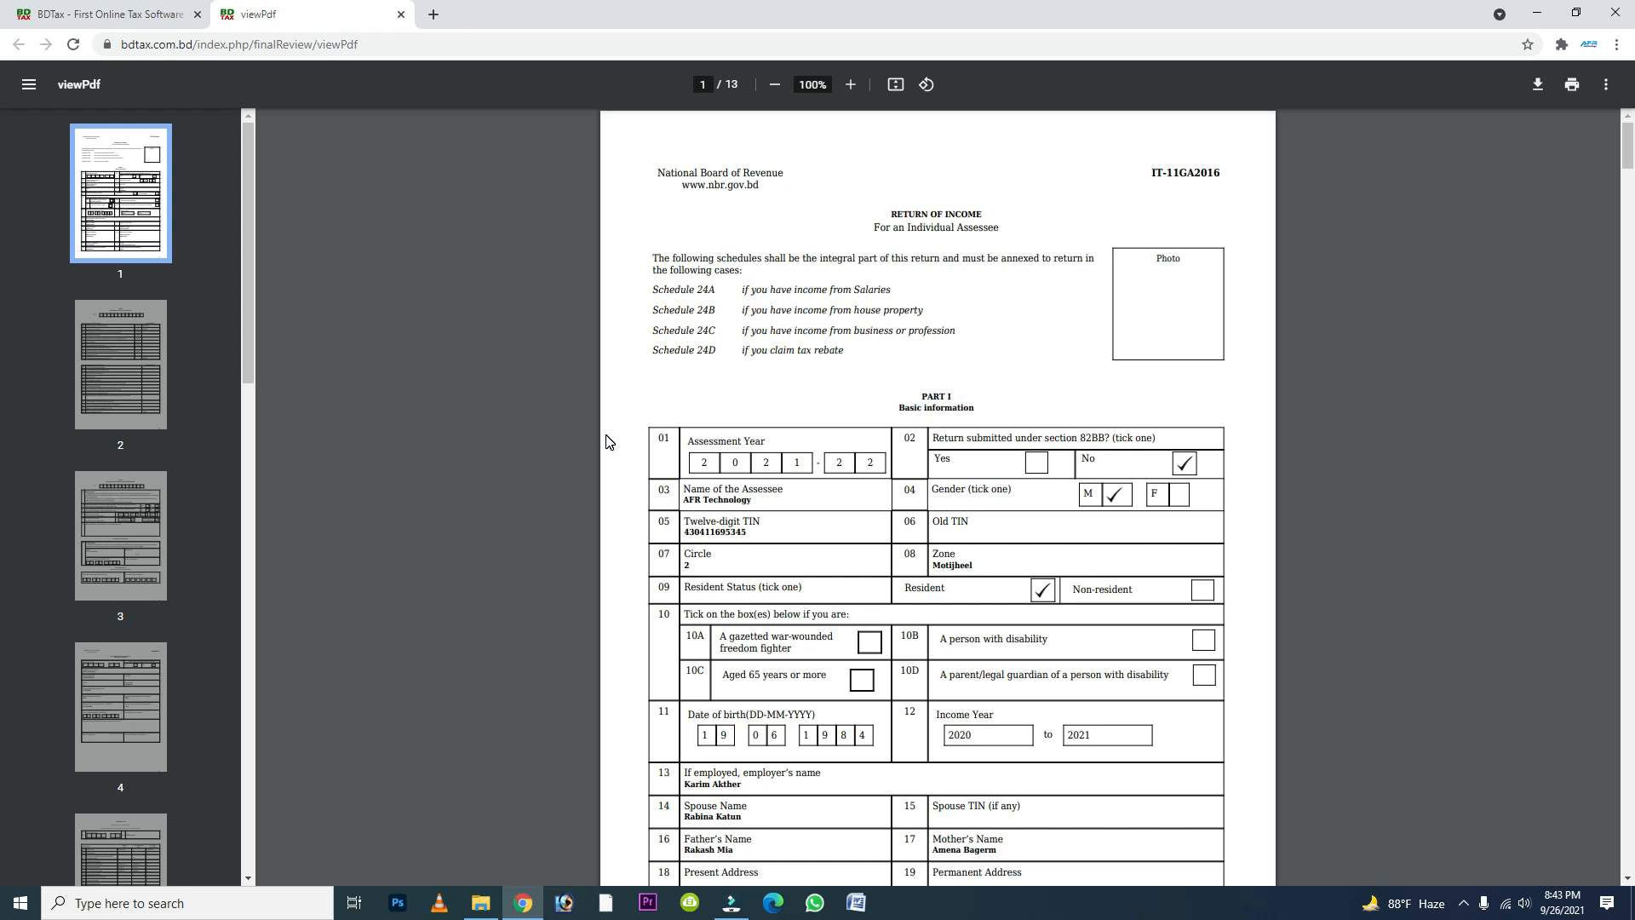
pyautogui.scroll(-7, 970, 402)
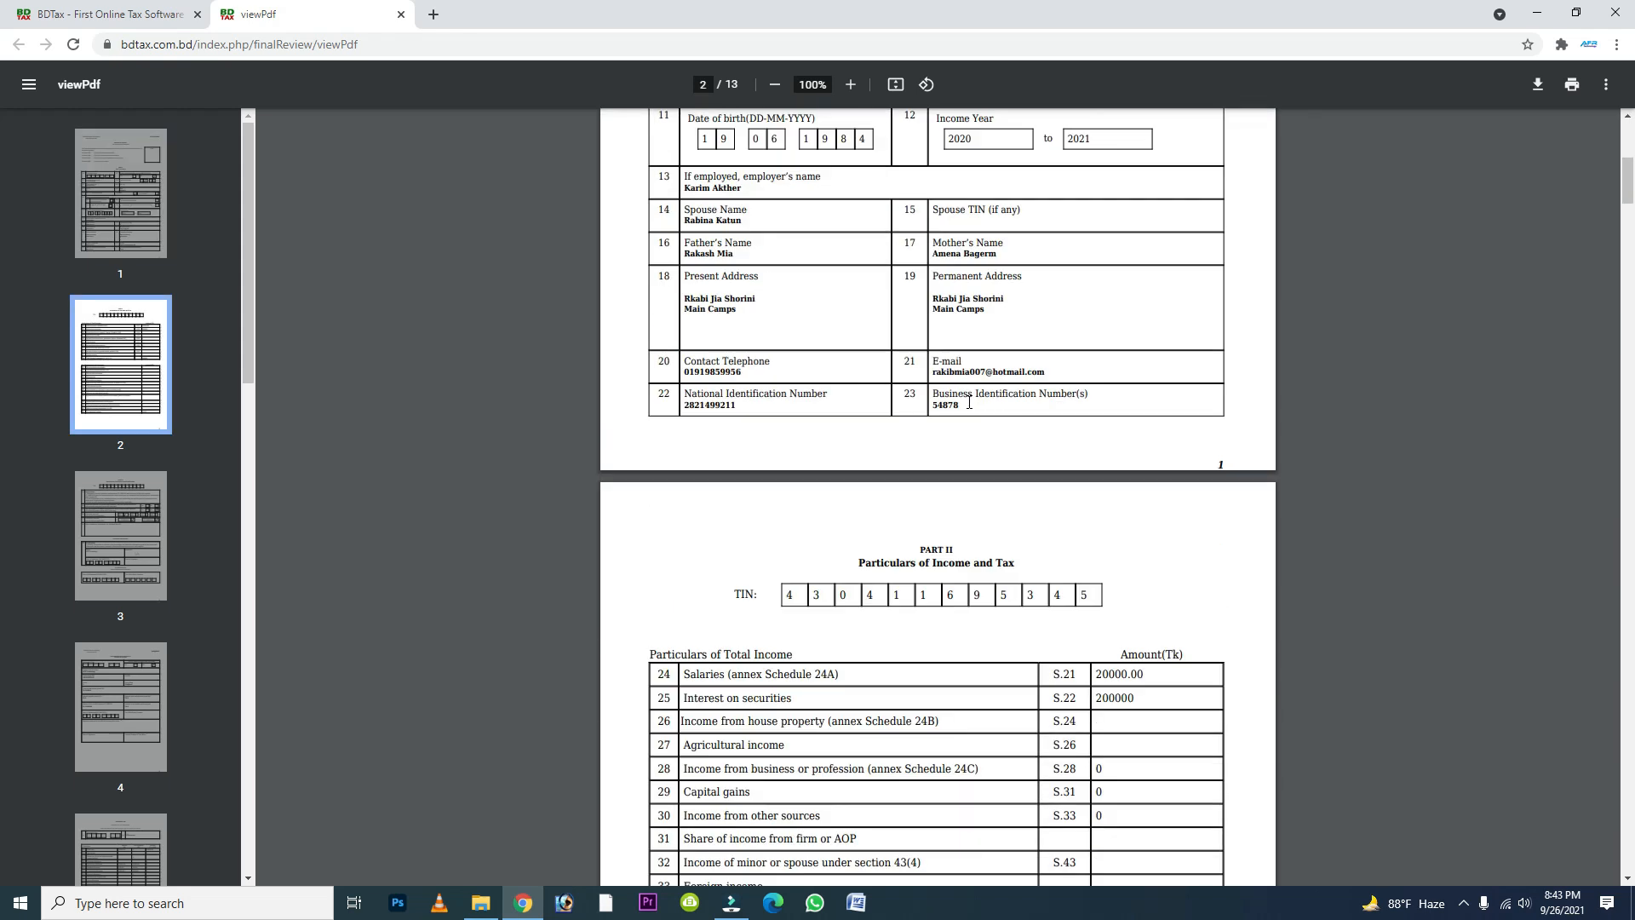
pyautogui.scroll(-5, 969, 402)
pyautogui.scroll(-14, 969, 405)
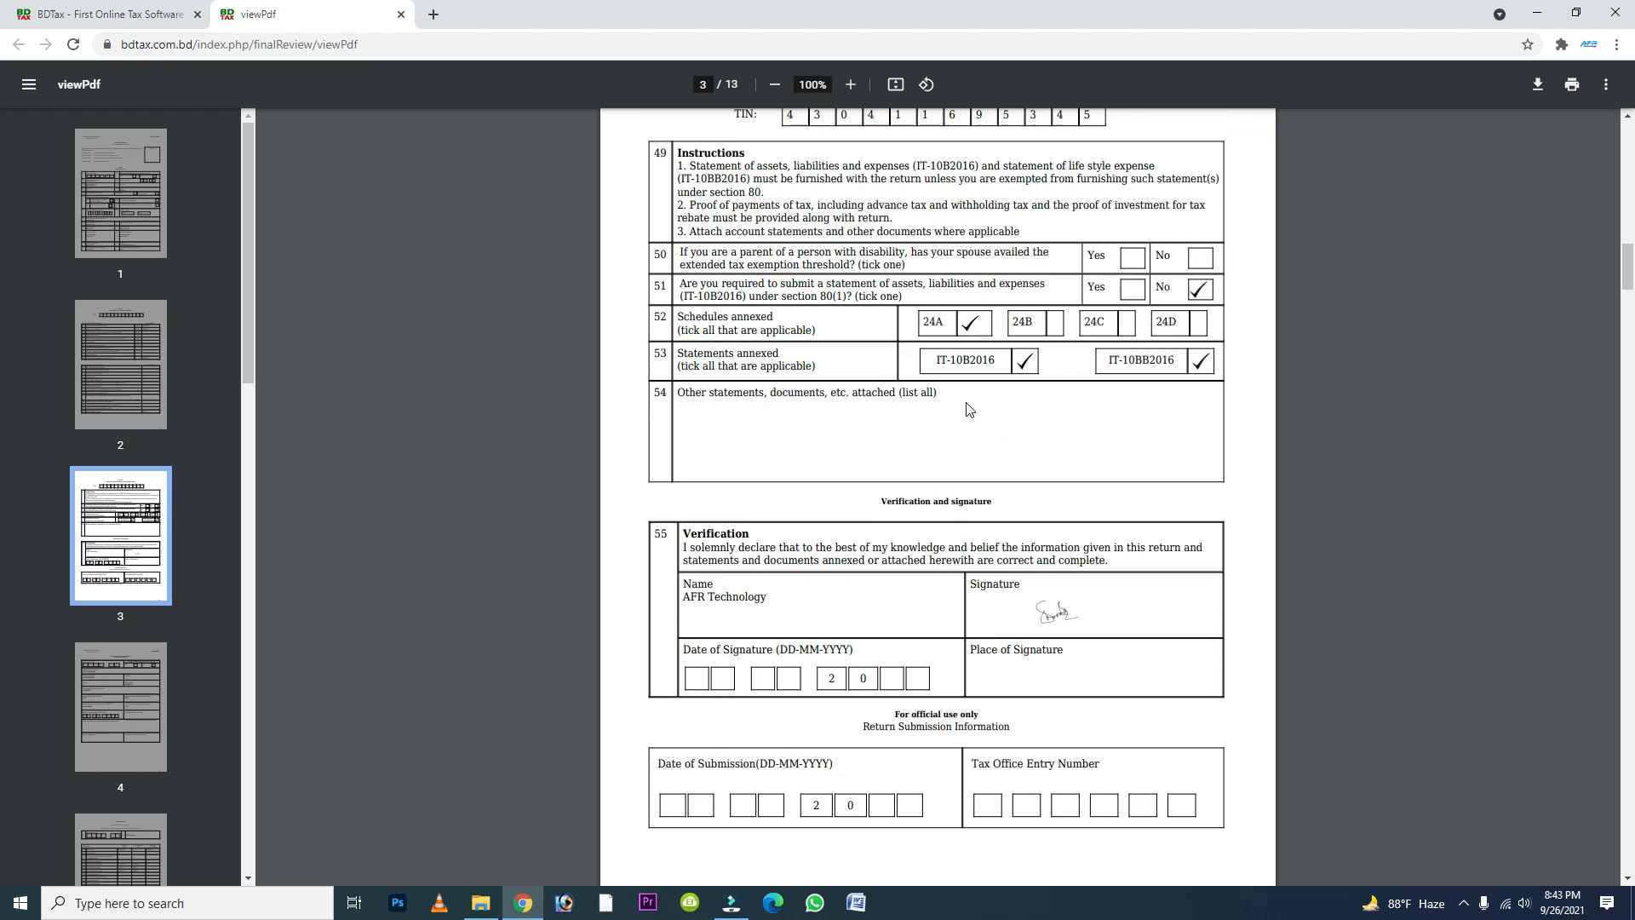
pyautogui.scroll(-1, 969, 410)
pyautogui.scroll(-9, 967, 409)
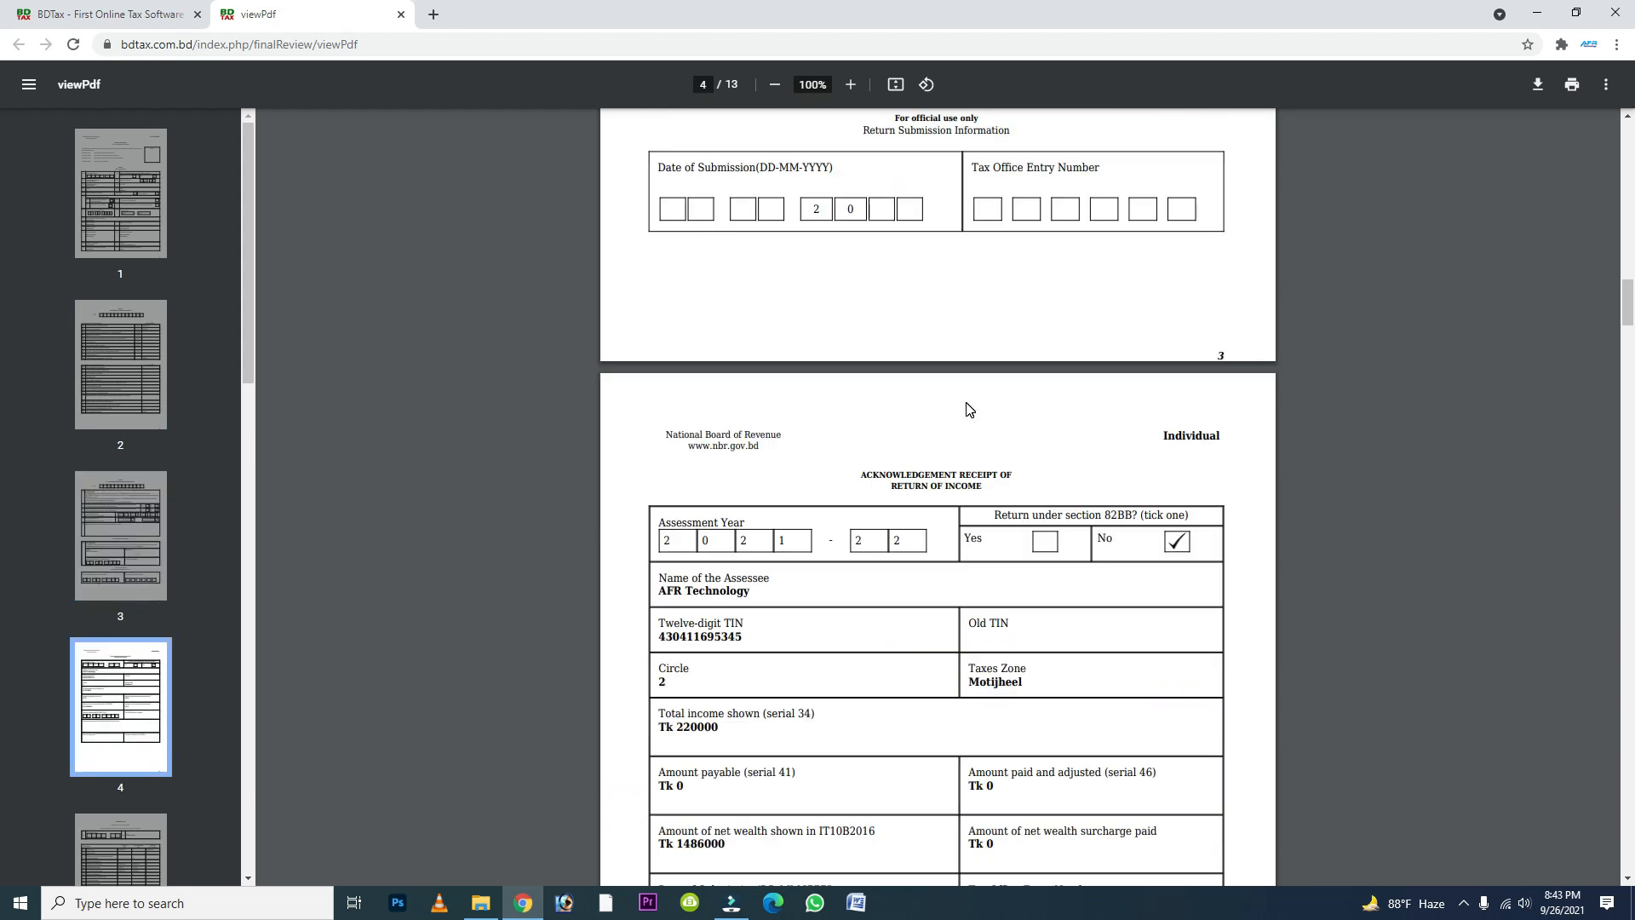
pyautogui.scroll(-14, 968, 409)
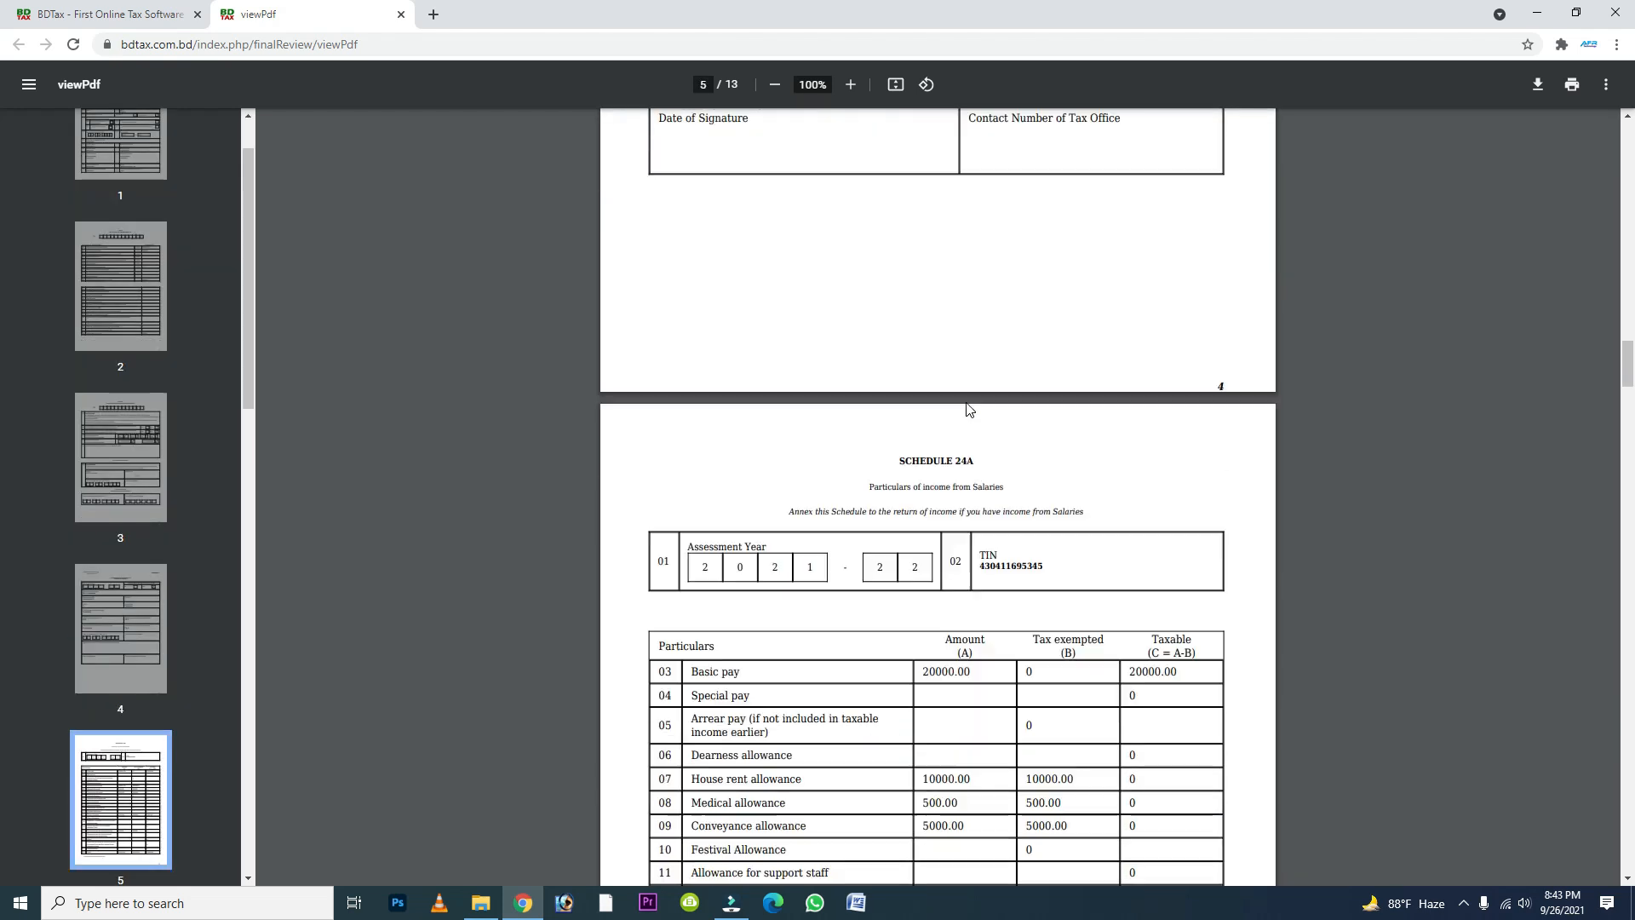
pyautogui.scroll(-3, 968, 409)
pyautogui.scroll(-17, 968, 410)
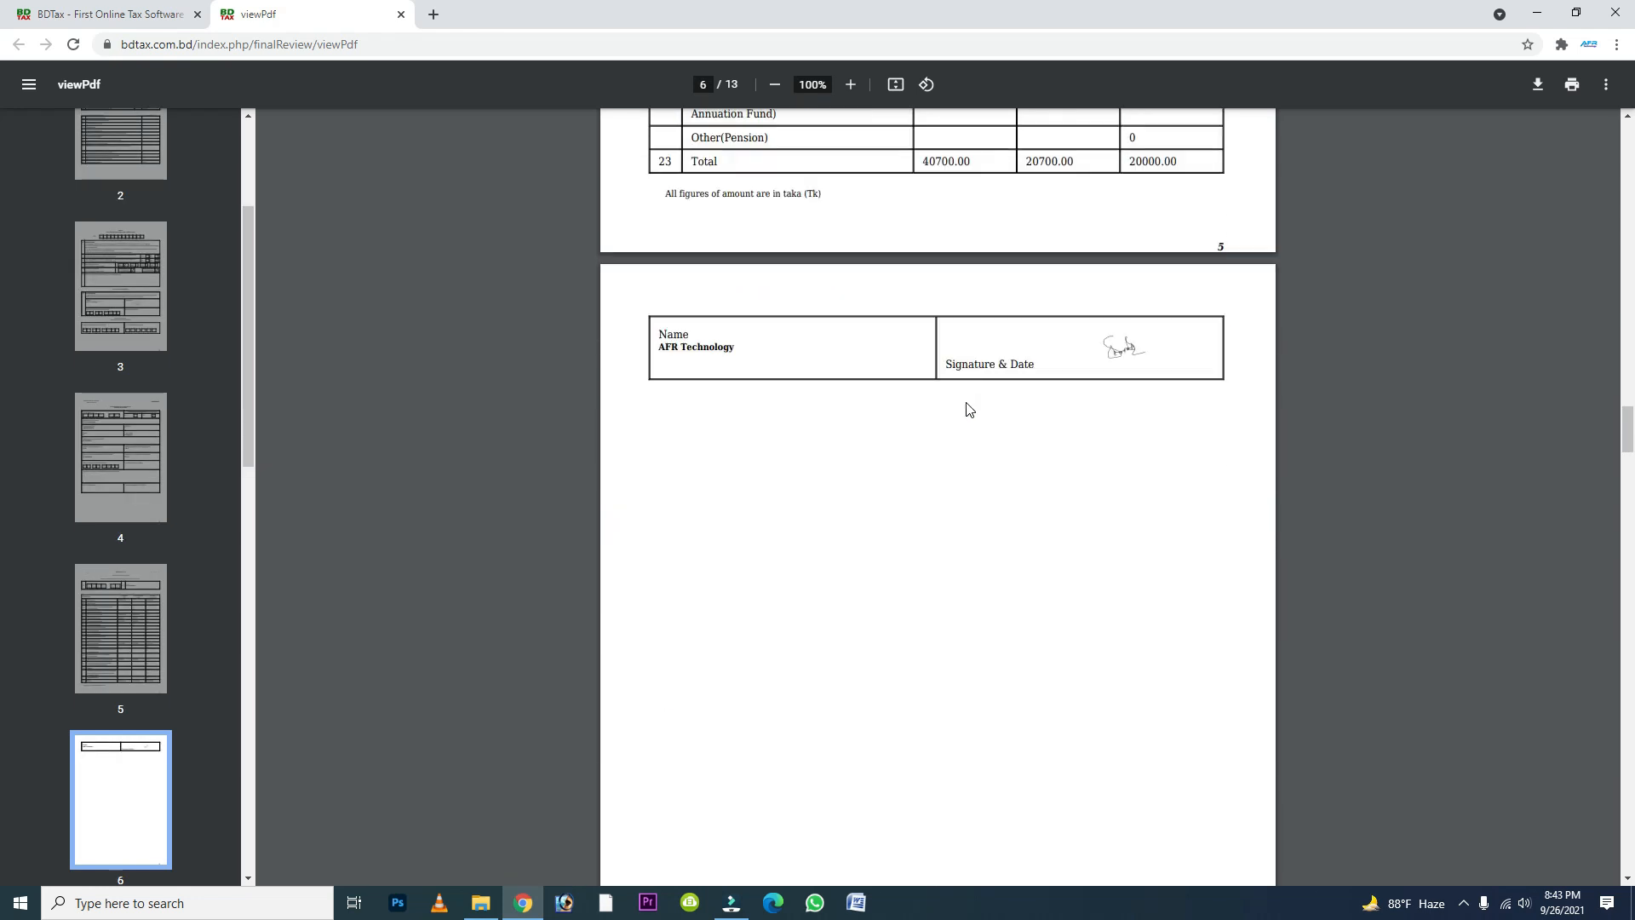
pyautogui.scroll(10, 967, 410)
pyautogui.scroll(3, 967, 410)
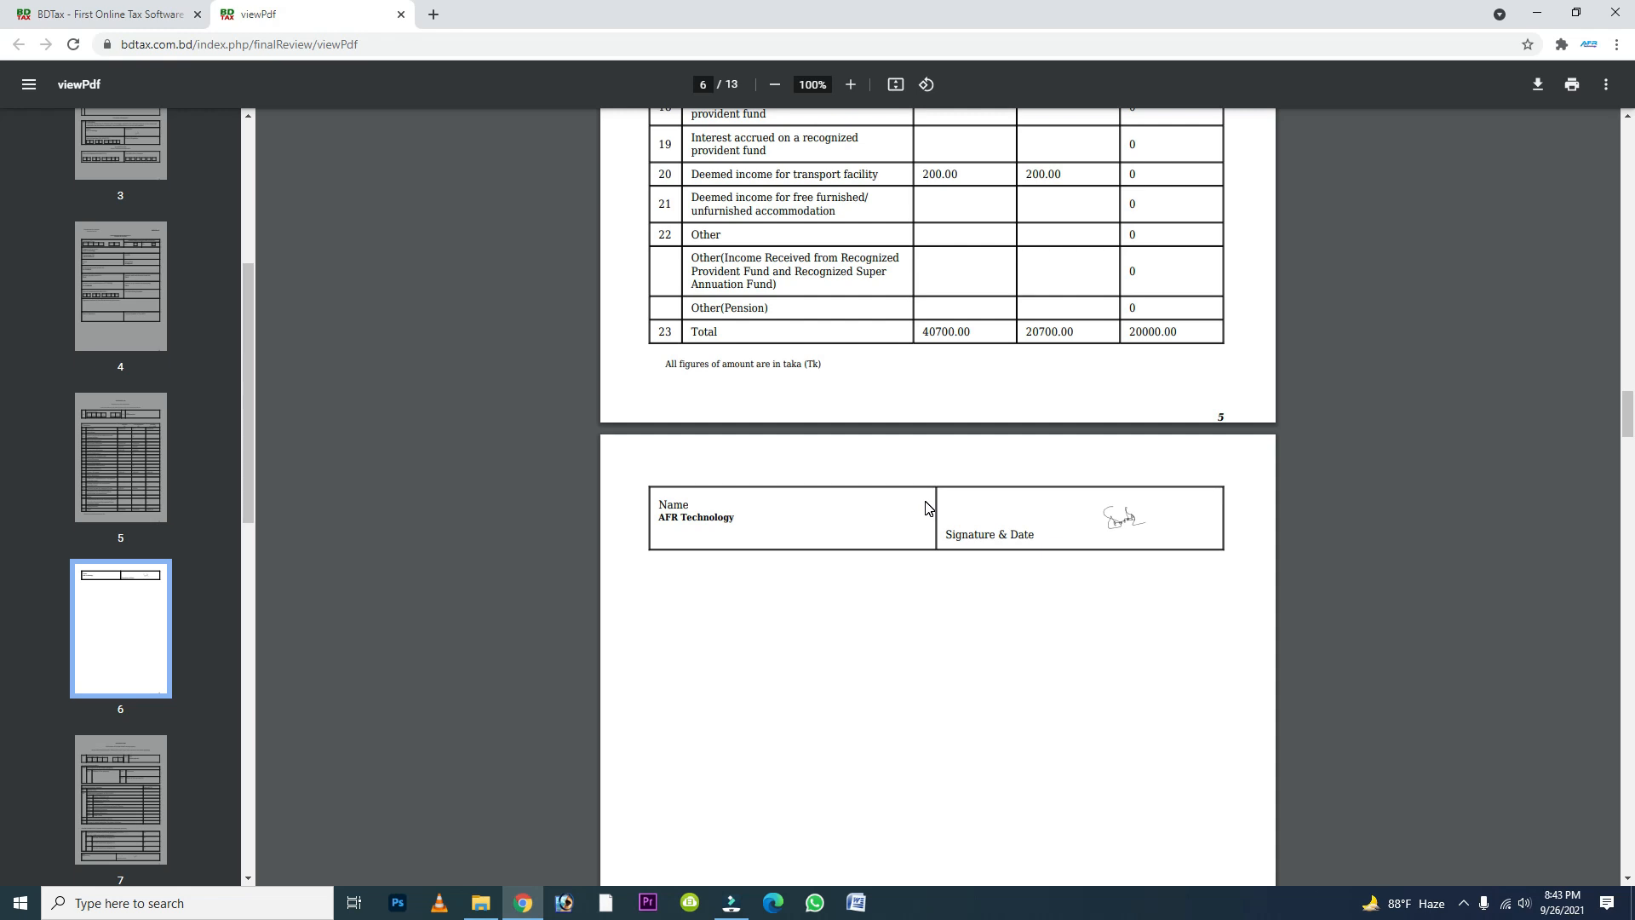
pyautogui.scroll(-13, 756, 493)
pyautogui.scroll(-6, 760, 493)
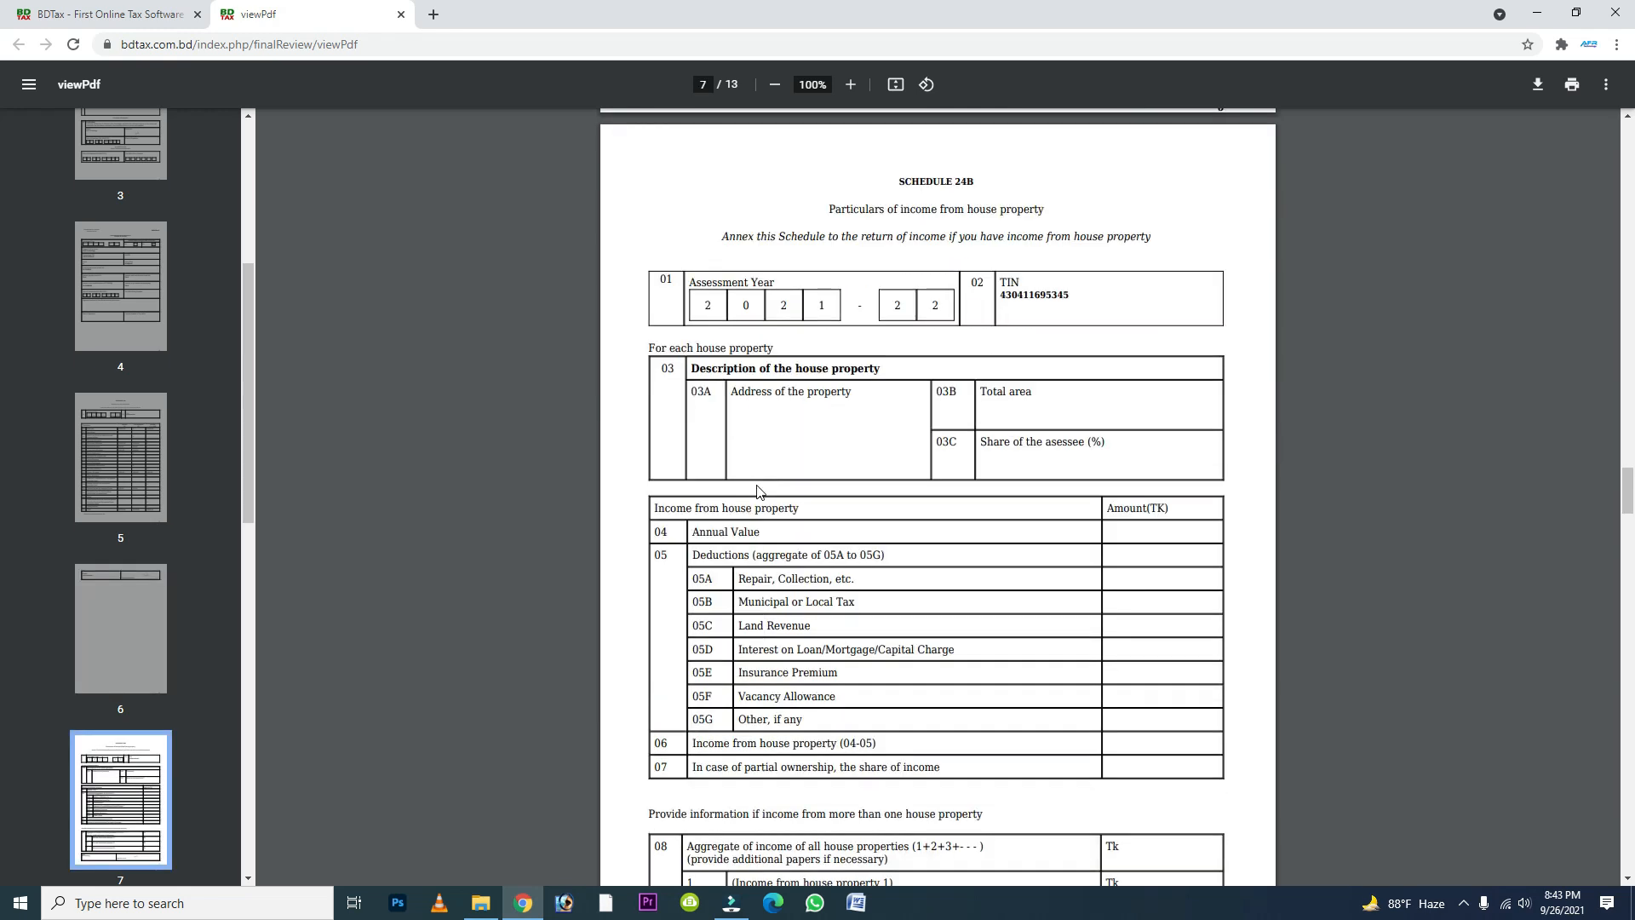
pyautogui.scroll(-13, 759, 492)
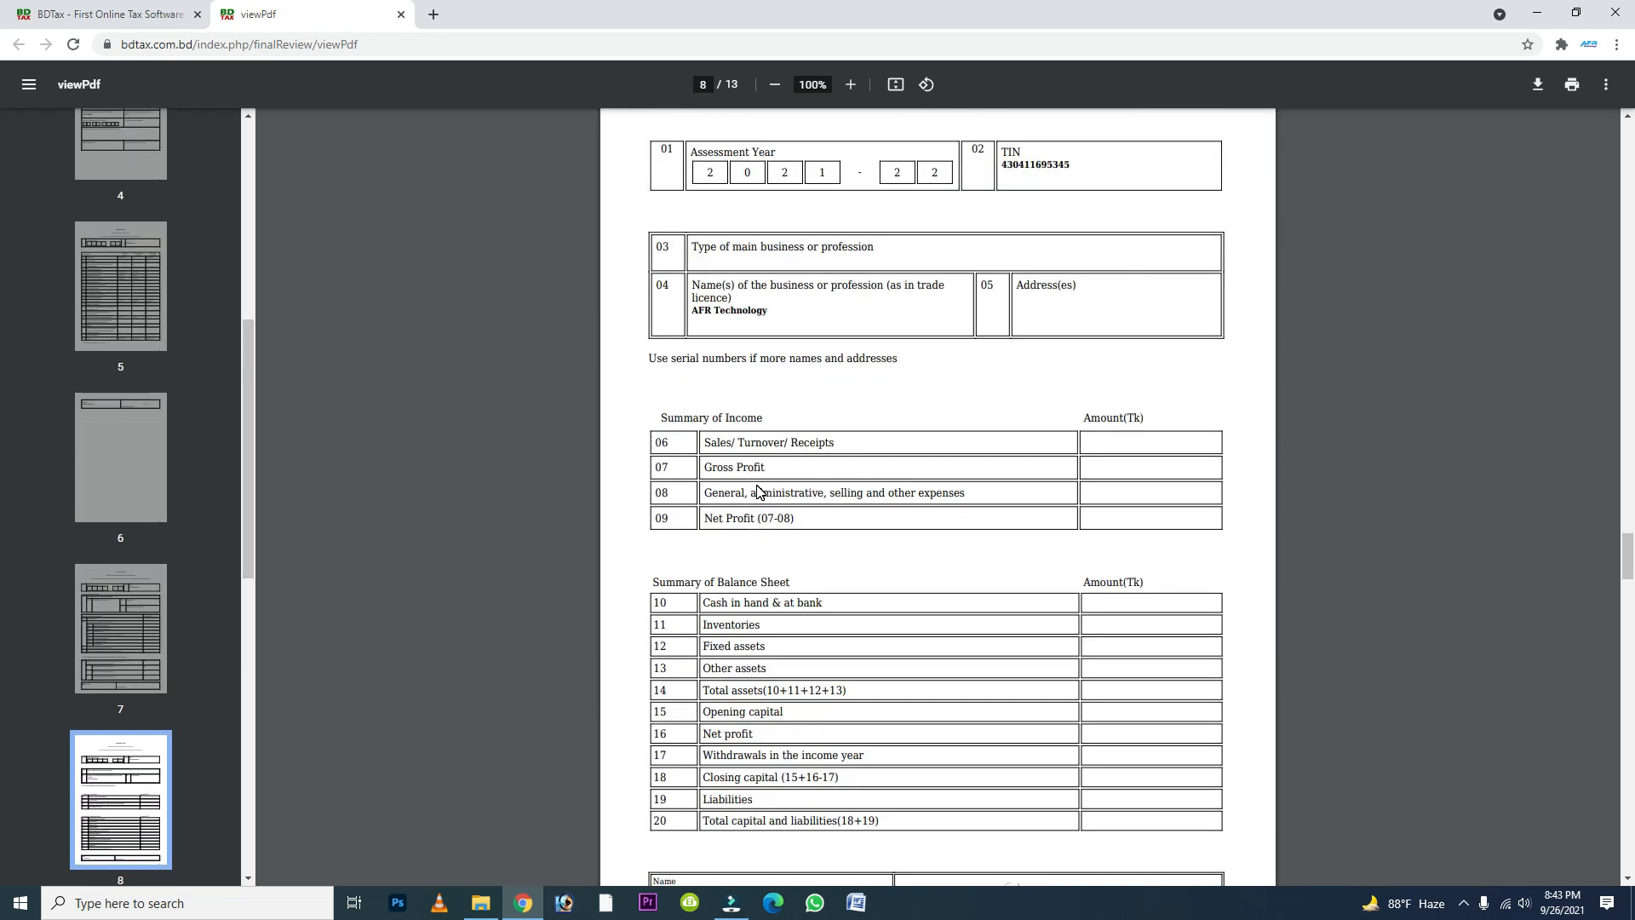
pyautogui.scroll(-17, 758, 486)
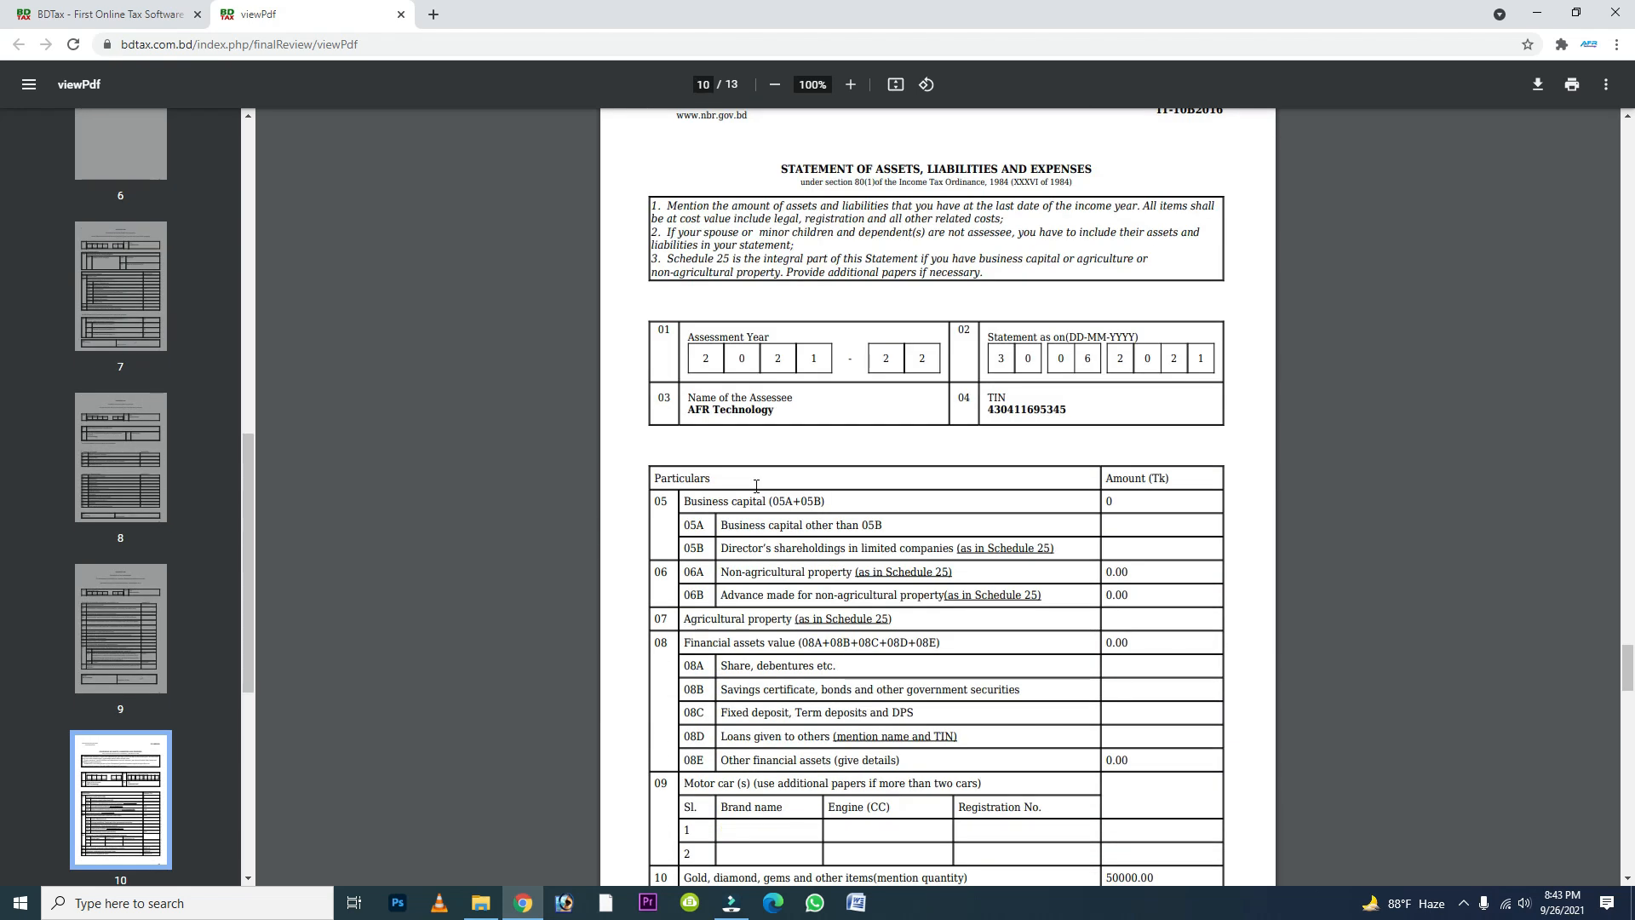
pyautogui.scroll(-20, 757, 487)
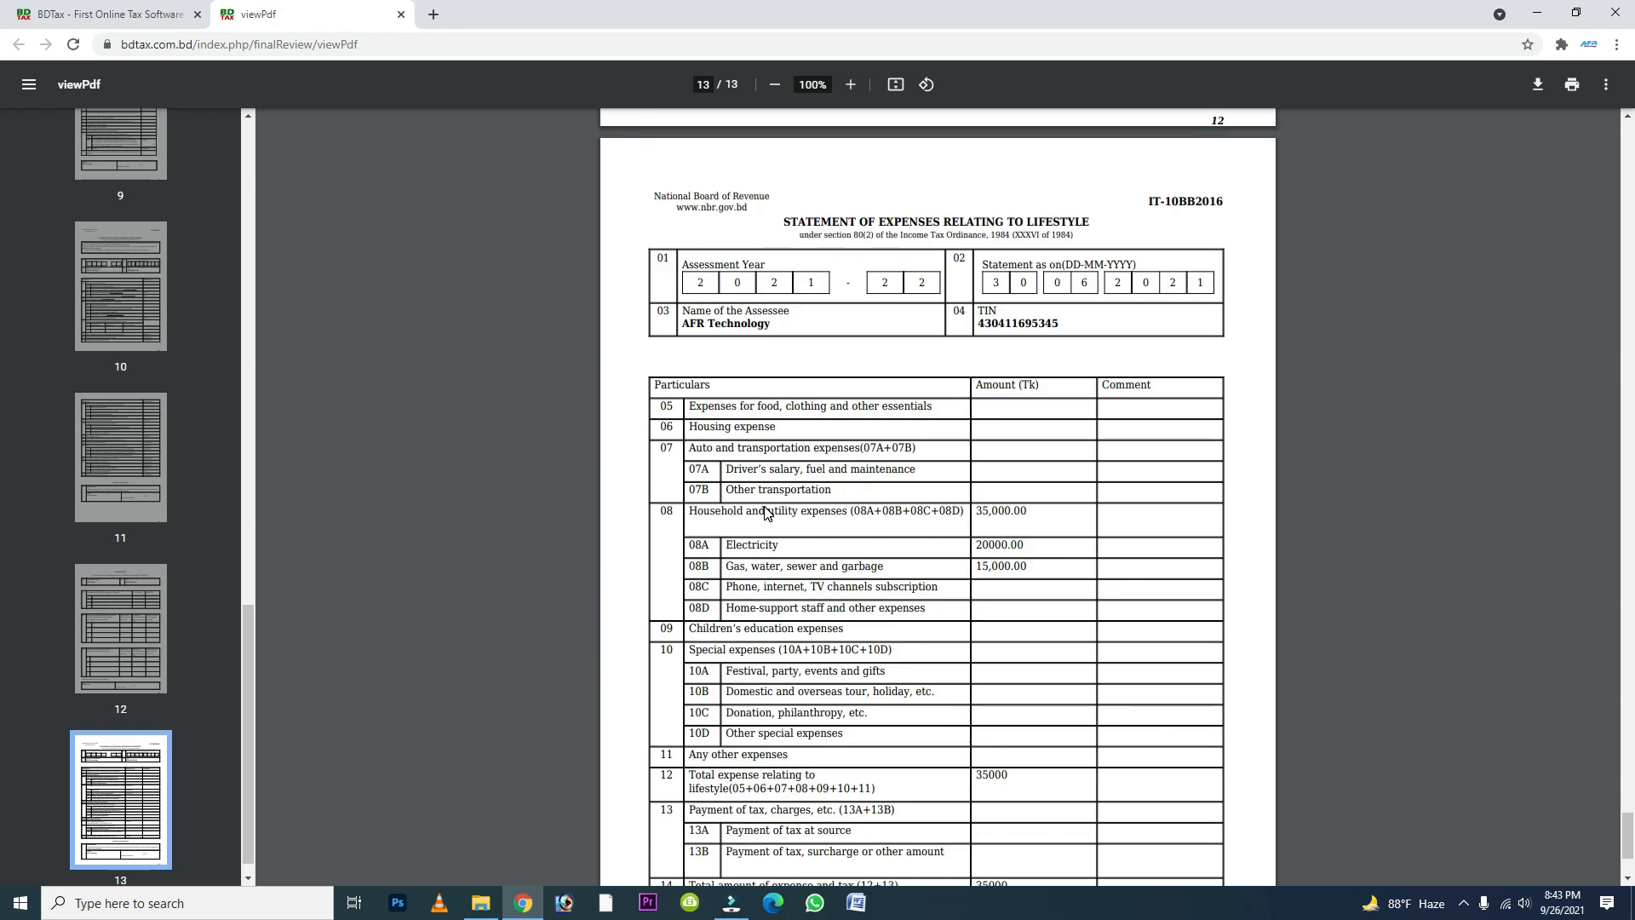
pyautogui.scroll(-3, 765, 512)
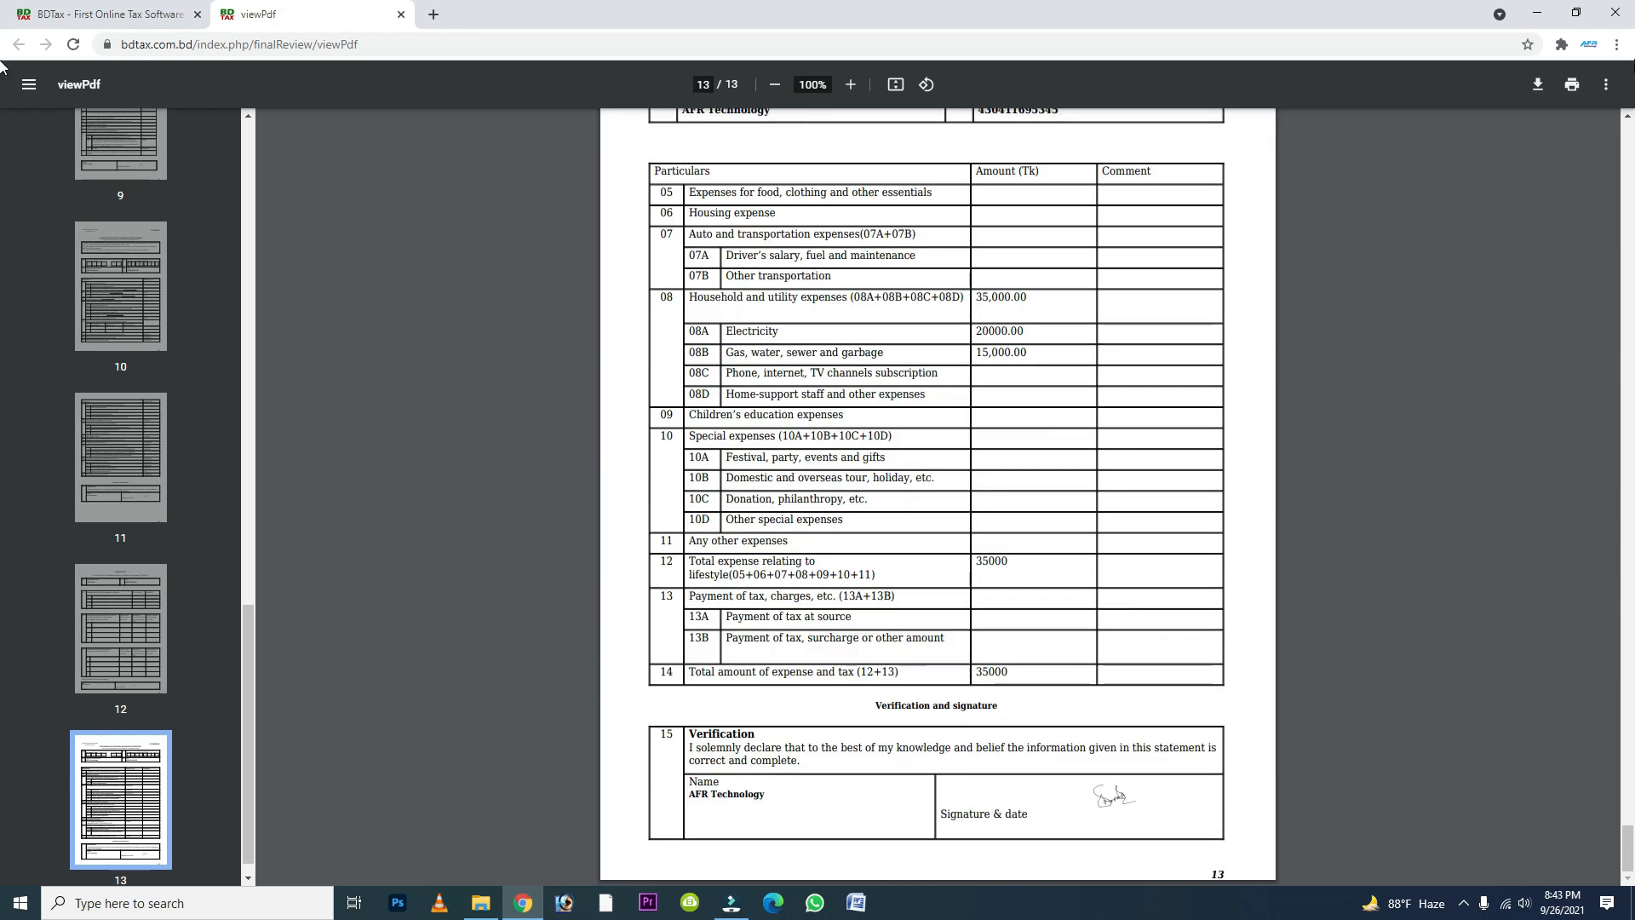
# - Download the tax return form PDF to the computer and close its browser tab
pyautogui.click(1536, 89)
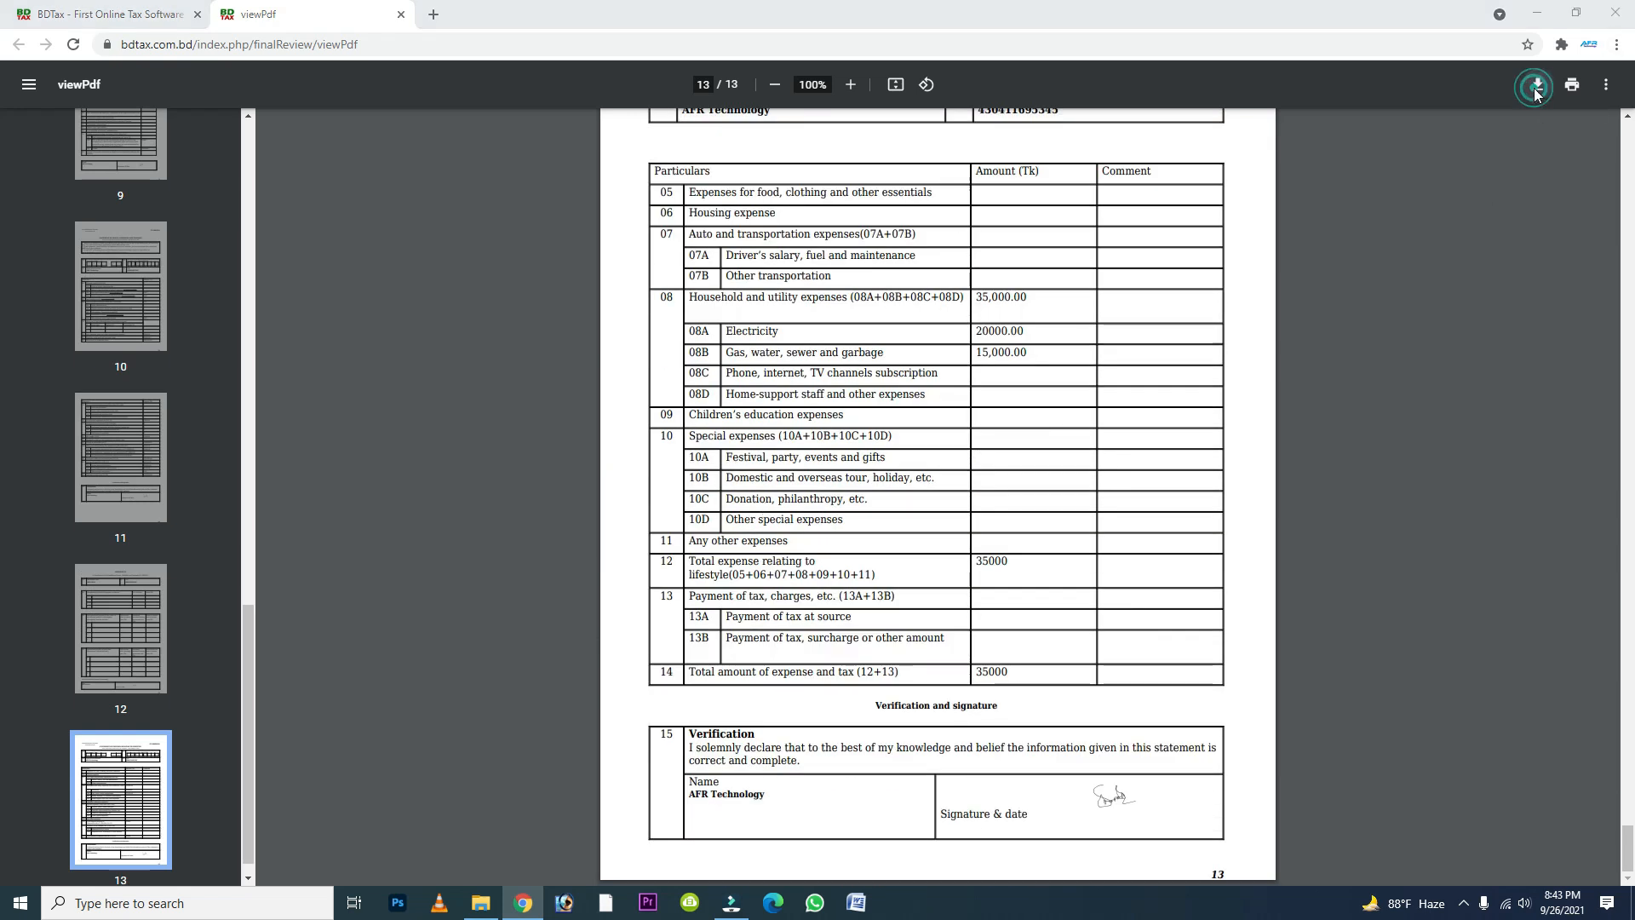
pyautogui.click(1046, 858)
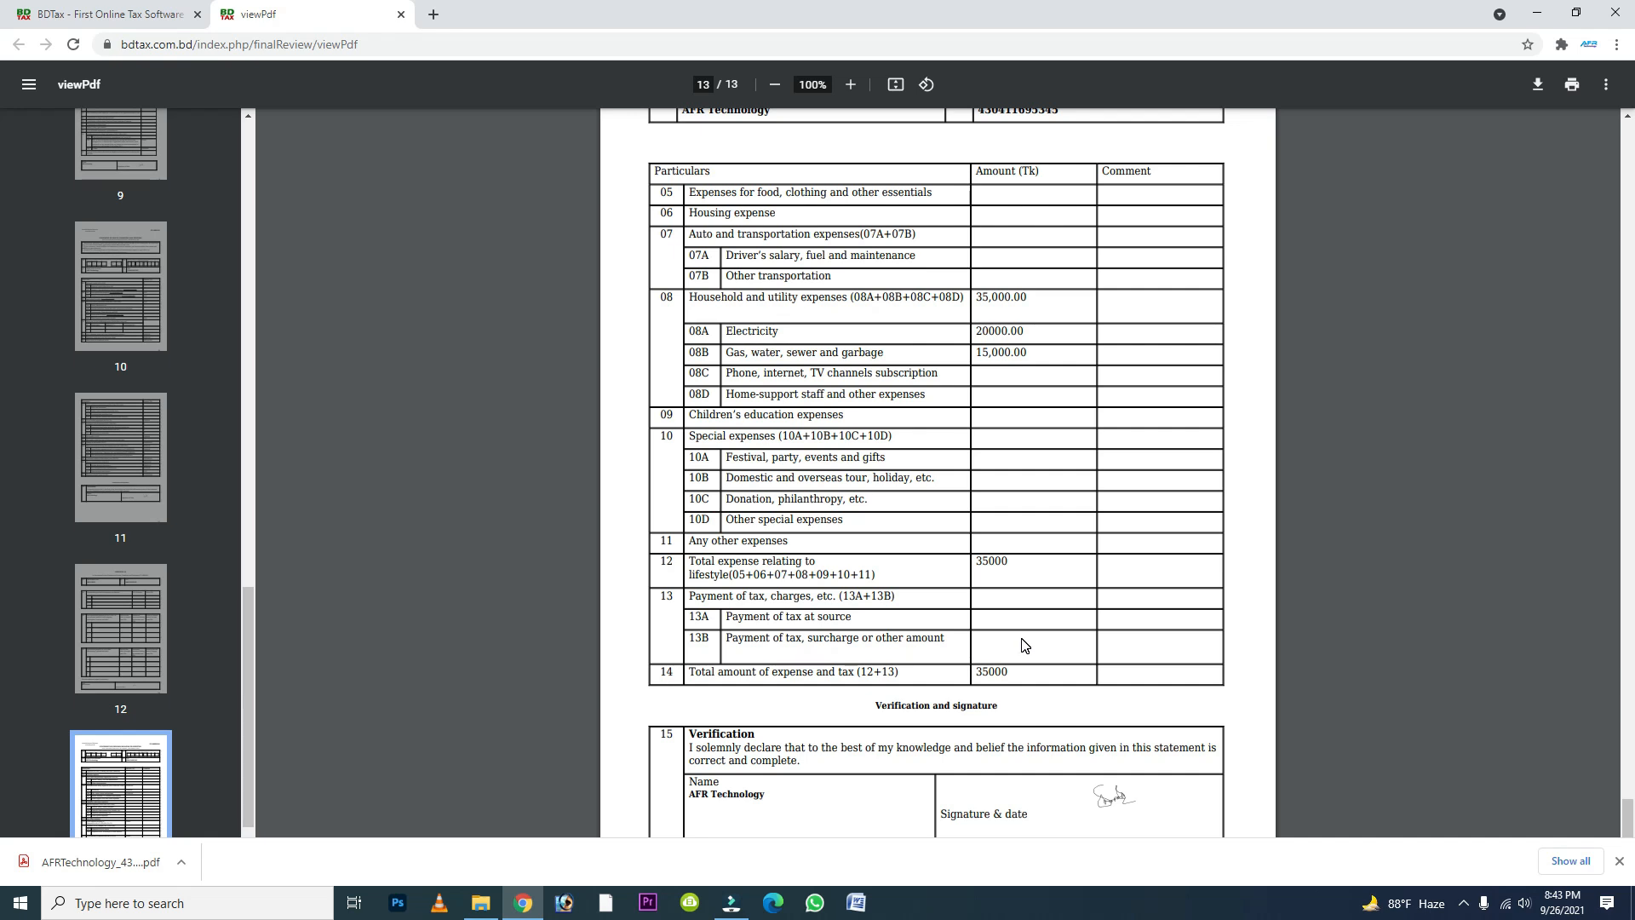
pyautogui.click(400, 15)
# - Start Step 5 for paying NBR and continue to the NBR-Sonali Bank e-Payment Portal
pyautogui.scroll(-3, 1138, 602)
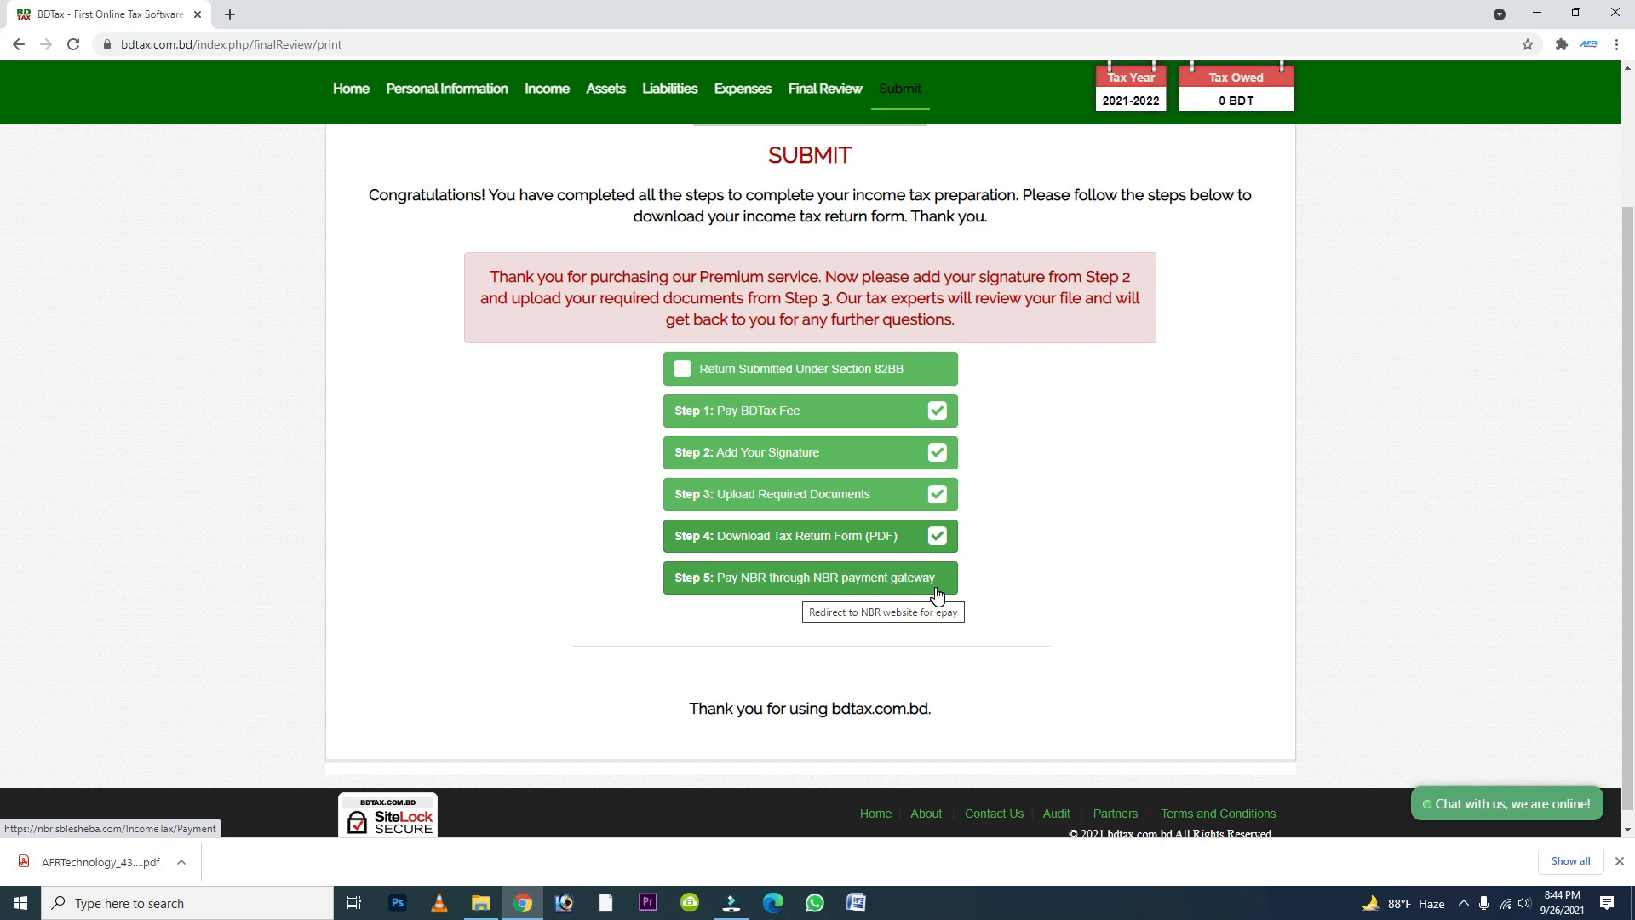
pyautogui.click(787, 578)
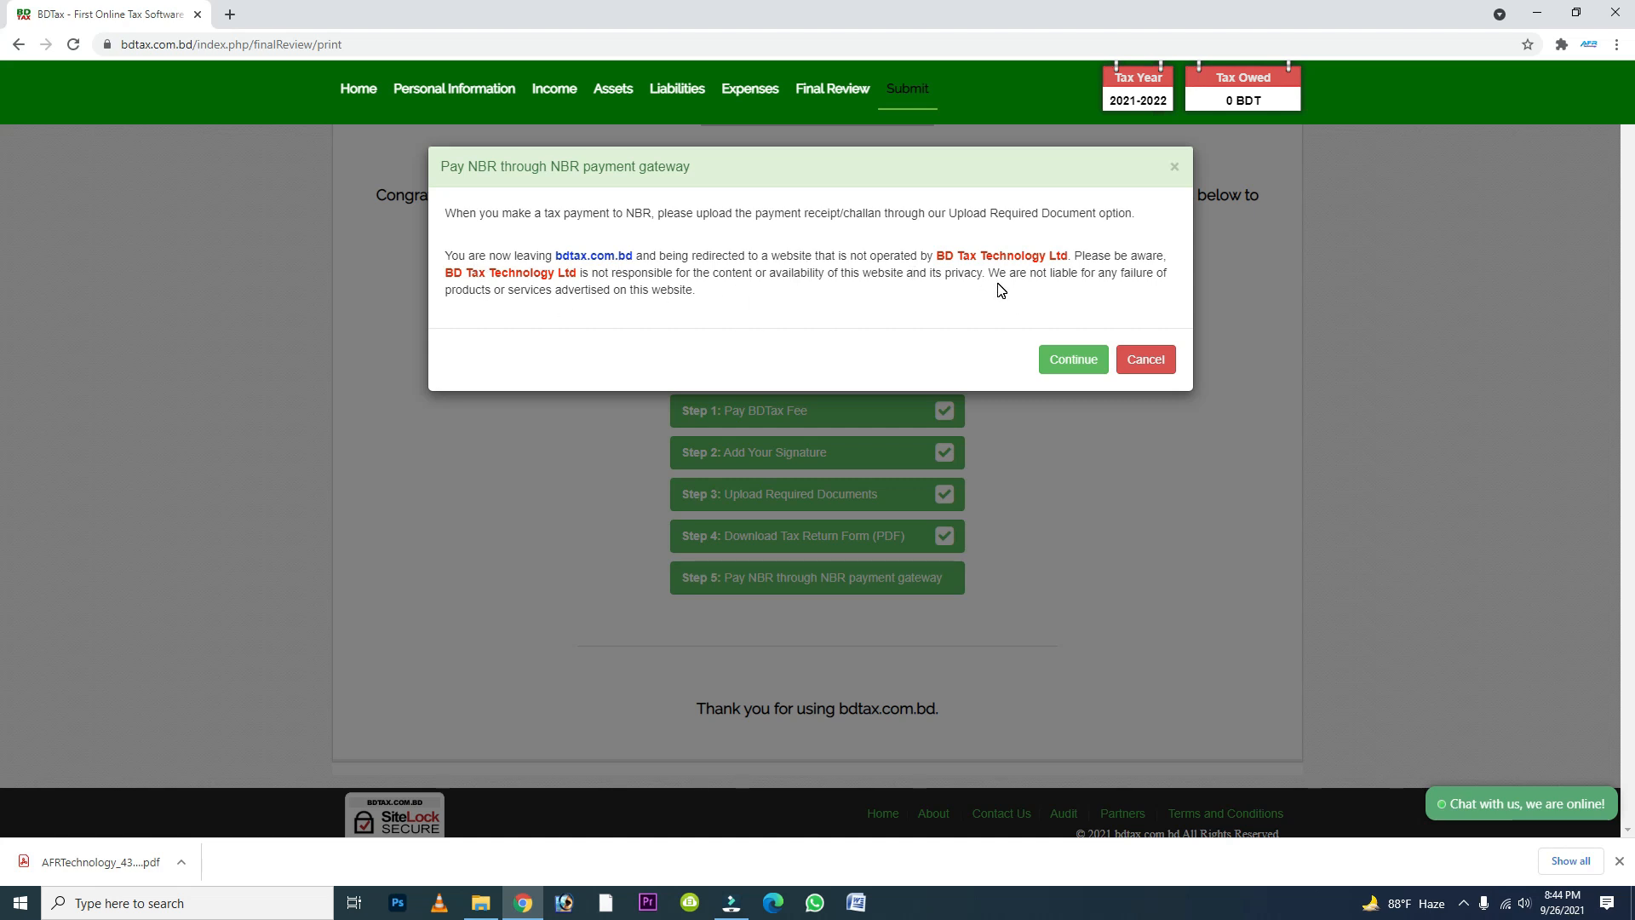
pyautogui.click(1077, 361)
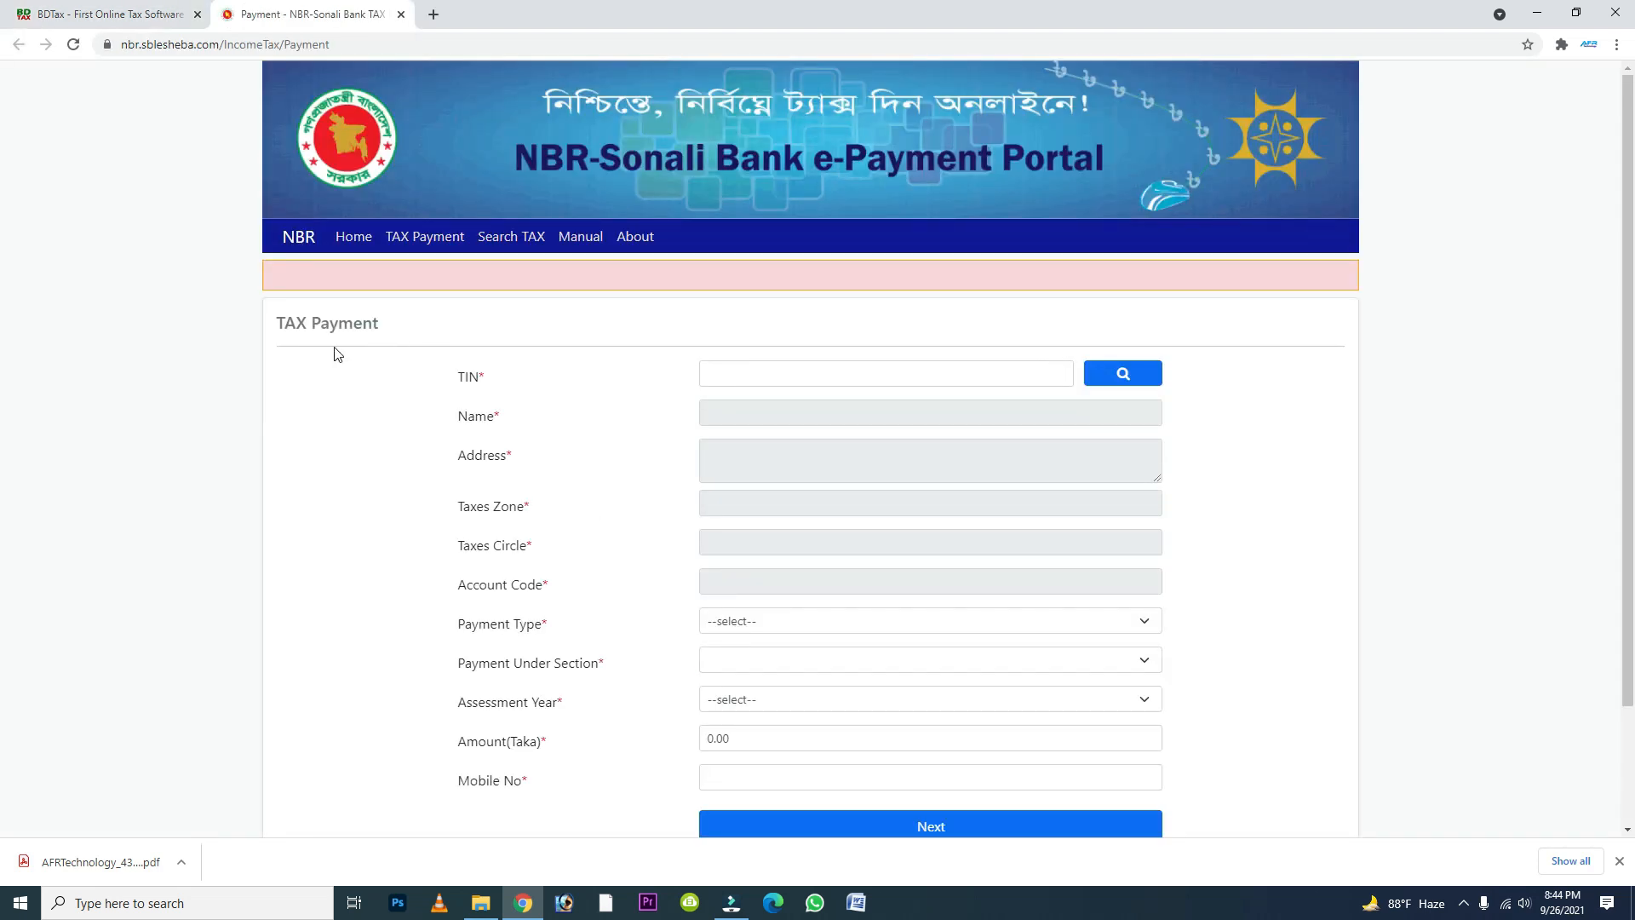
# - Examine the fields of the TAX Payment form and activate the TIN field
pyautogui.moveTo(306, 326); pyautogui.dragTo(425, 332)
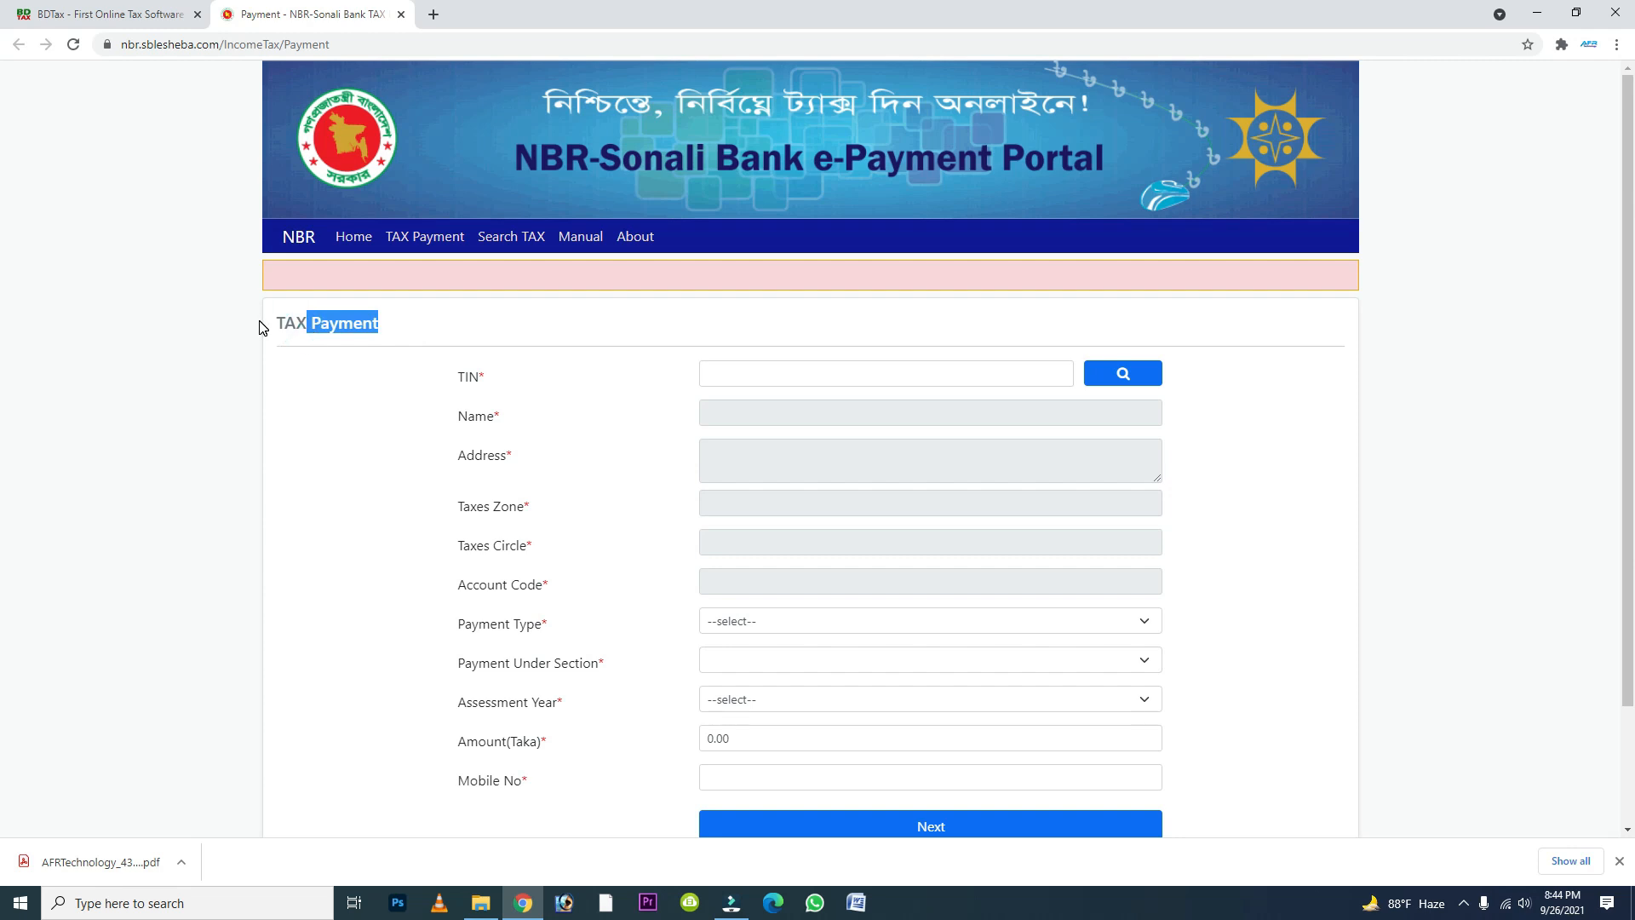
pyautogui.tripleClick(274, 323)
pyautogui.scroll(-1, 830, 358)
pyautogui.click(738, 288)
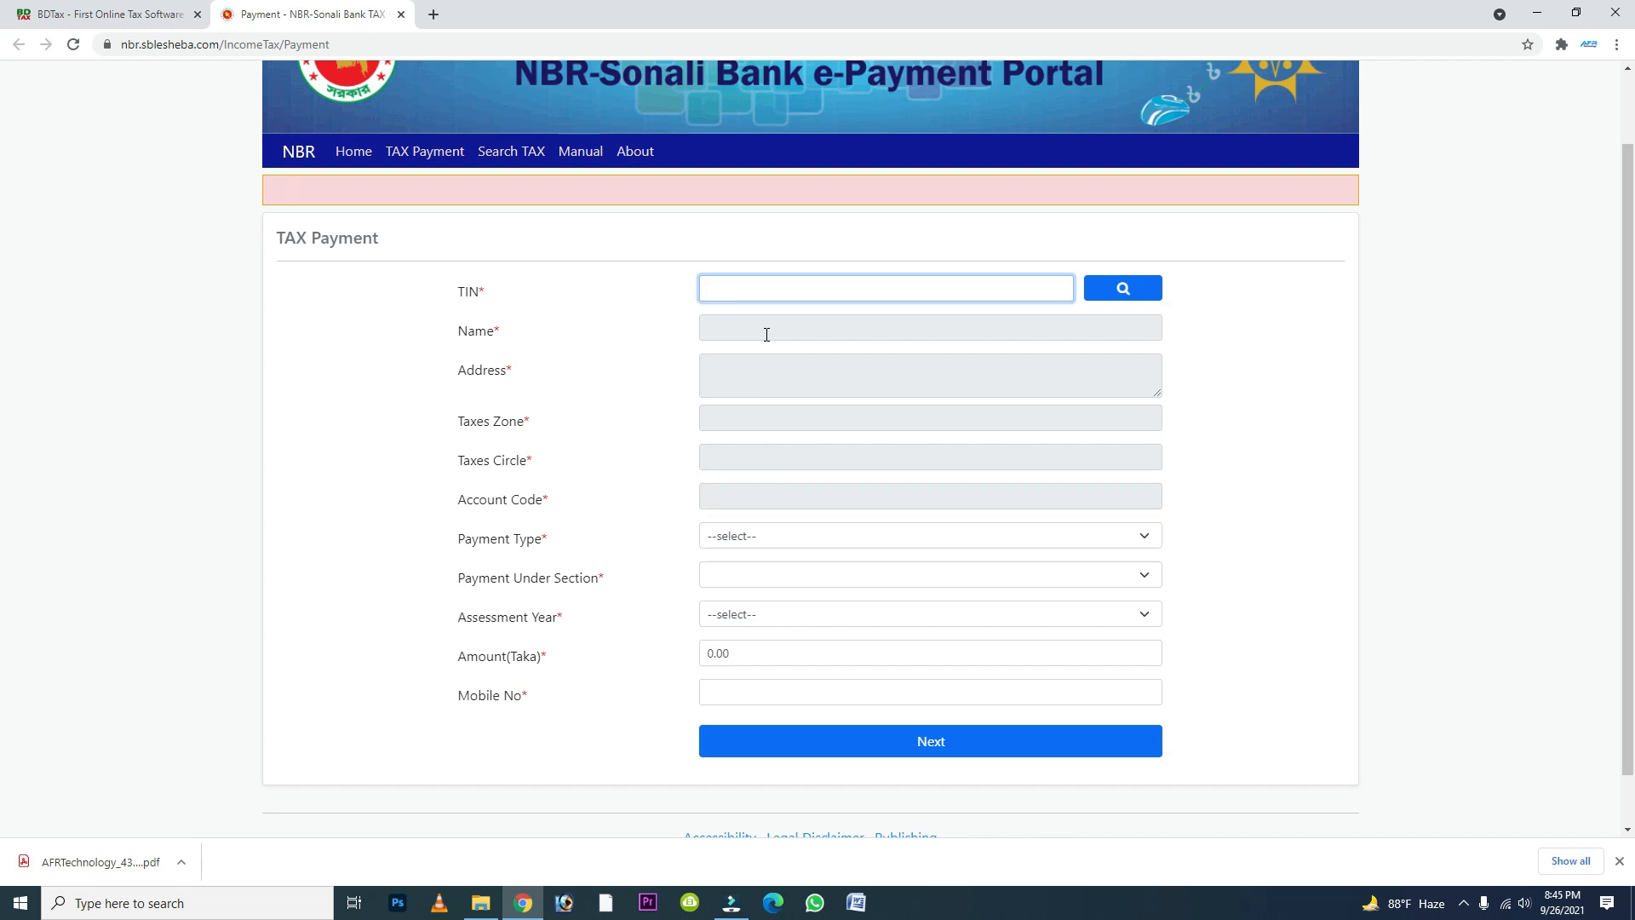
# - Go back to the BDTax Submit page, view the online support chat and close it
pyautogui.click(125, 17)
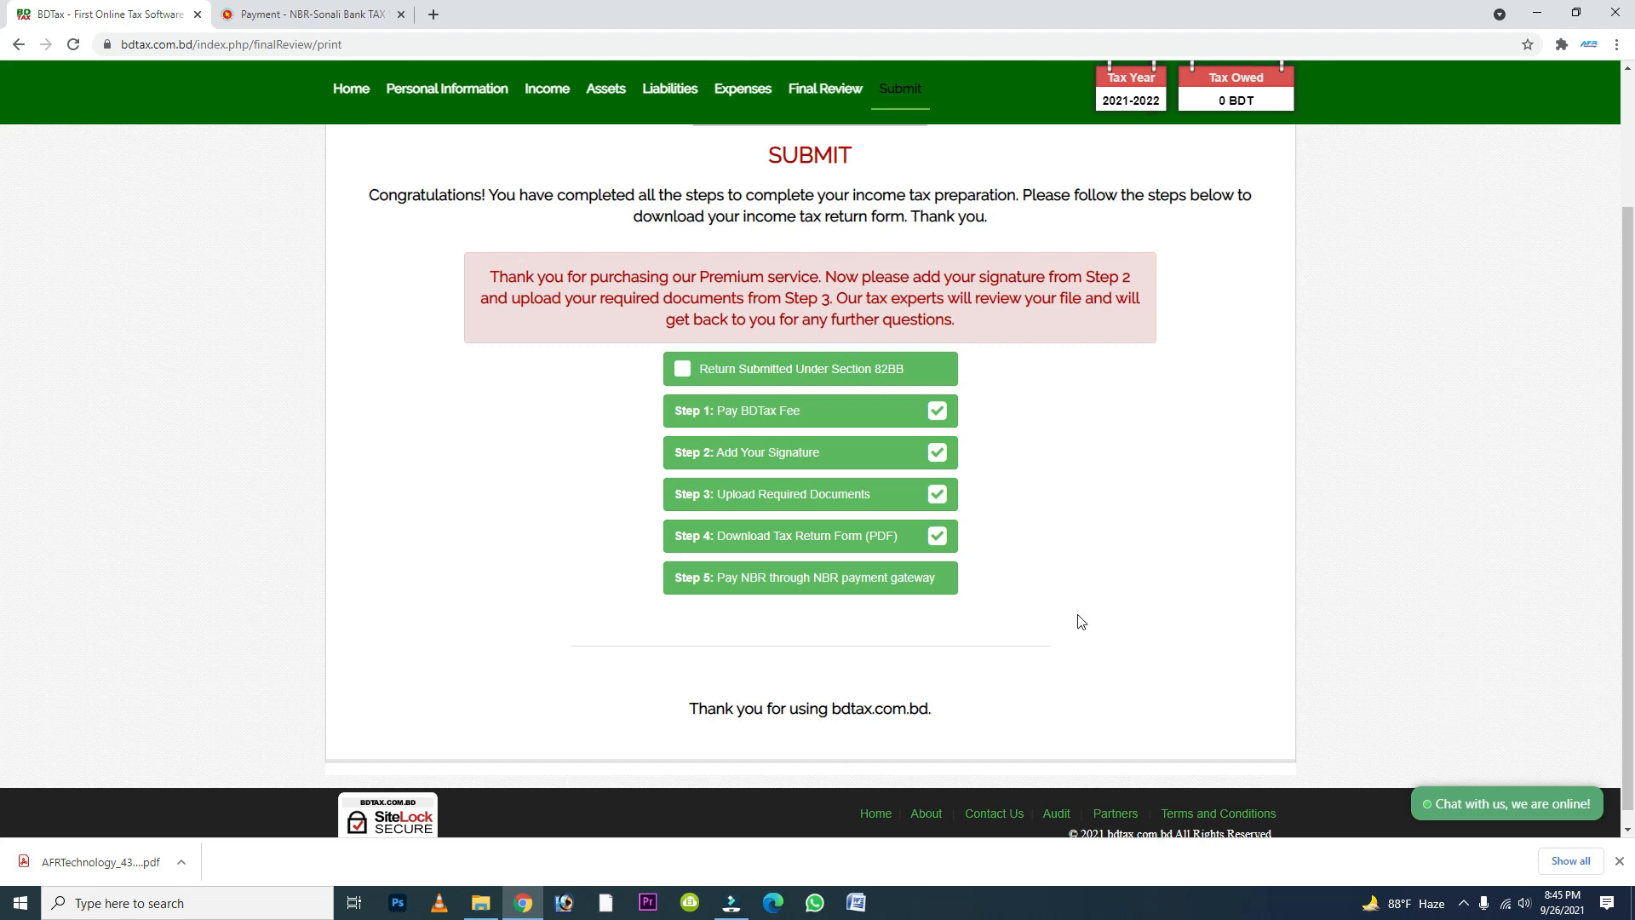
pyautogui.click(1516, 818)
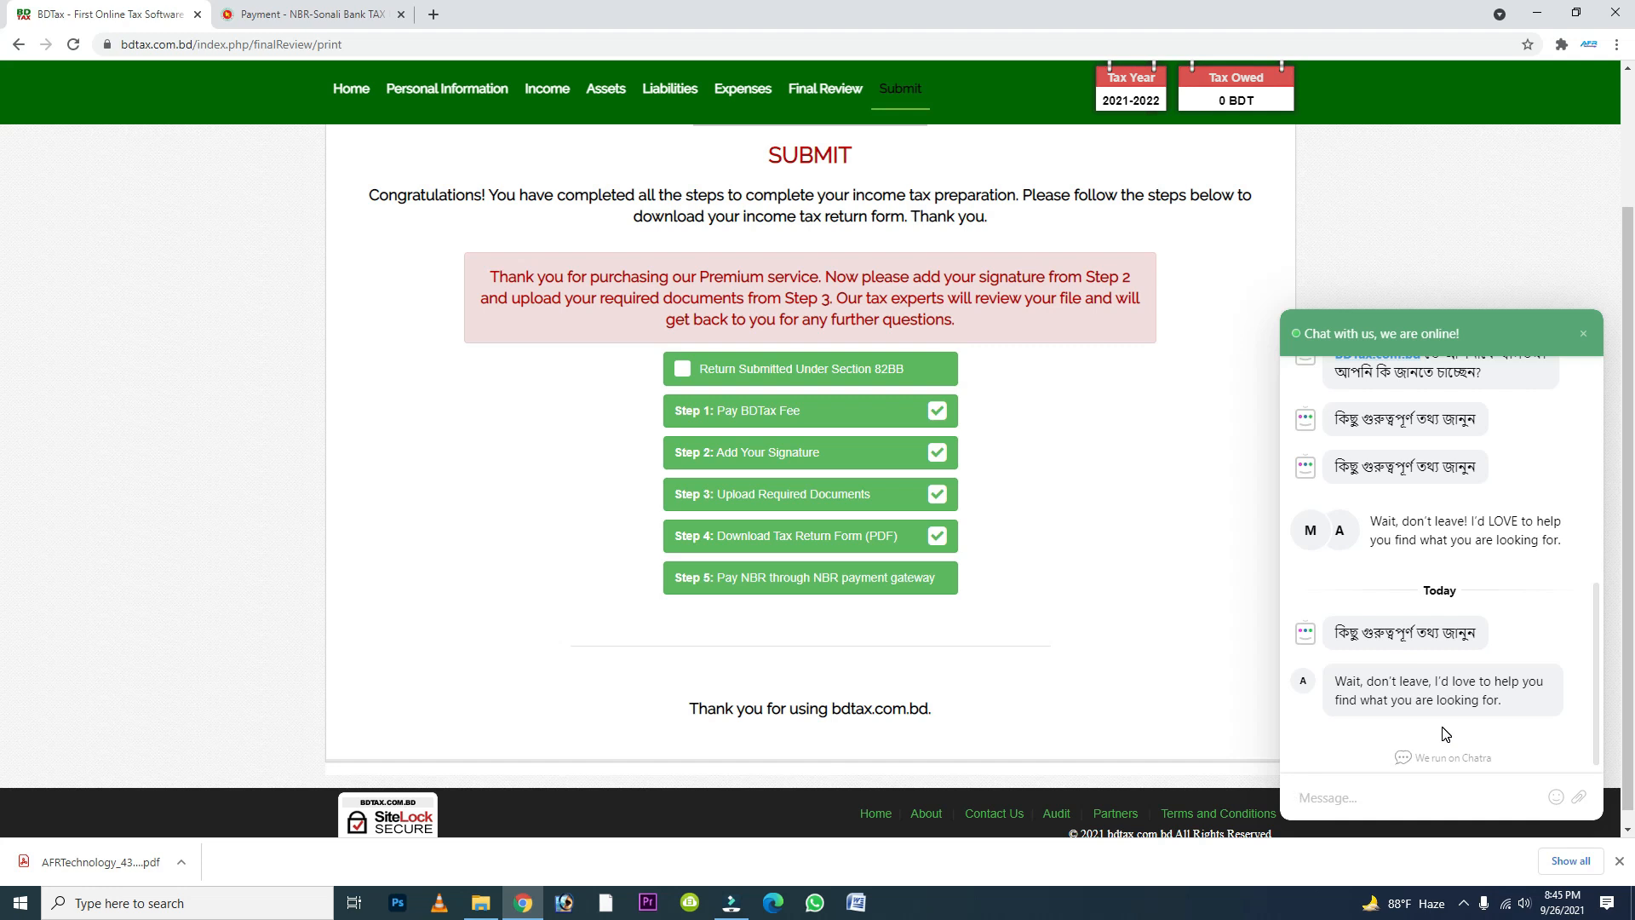
pyautogui.click(1583, 334)
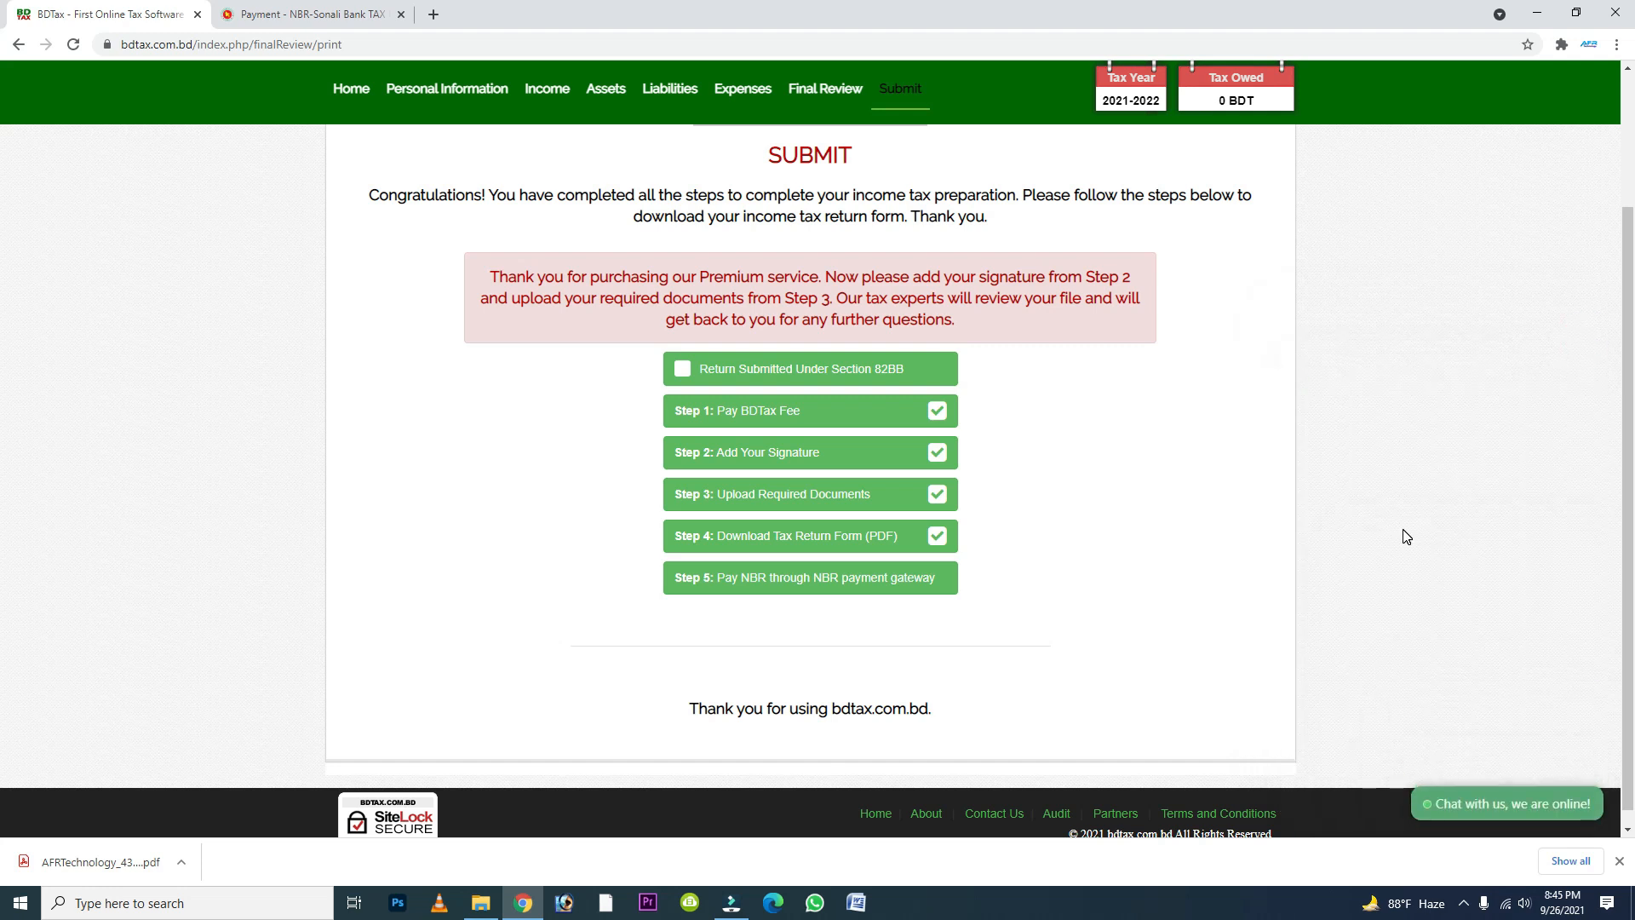